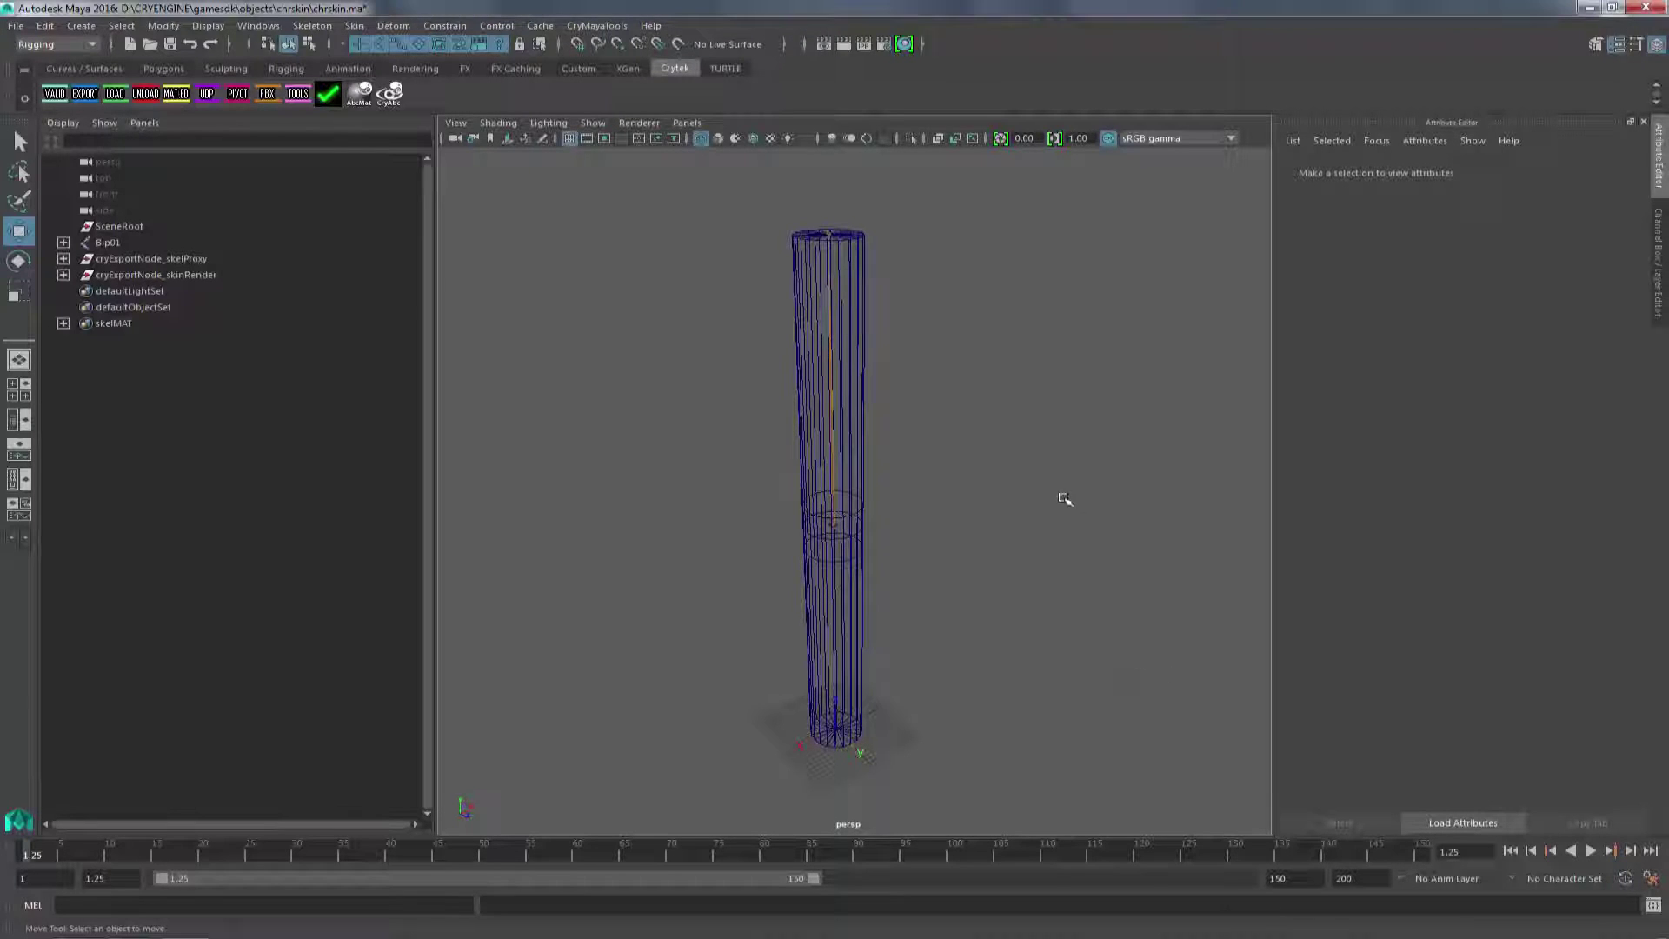
- Expand the Bip01 hierarchy in the Outliner and select Bip01_Spine1
right_click_drag(927, 577, 1032, 603, "alt")
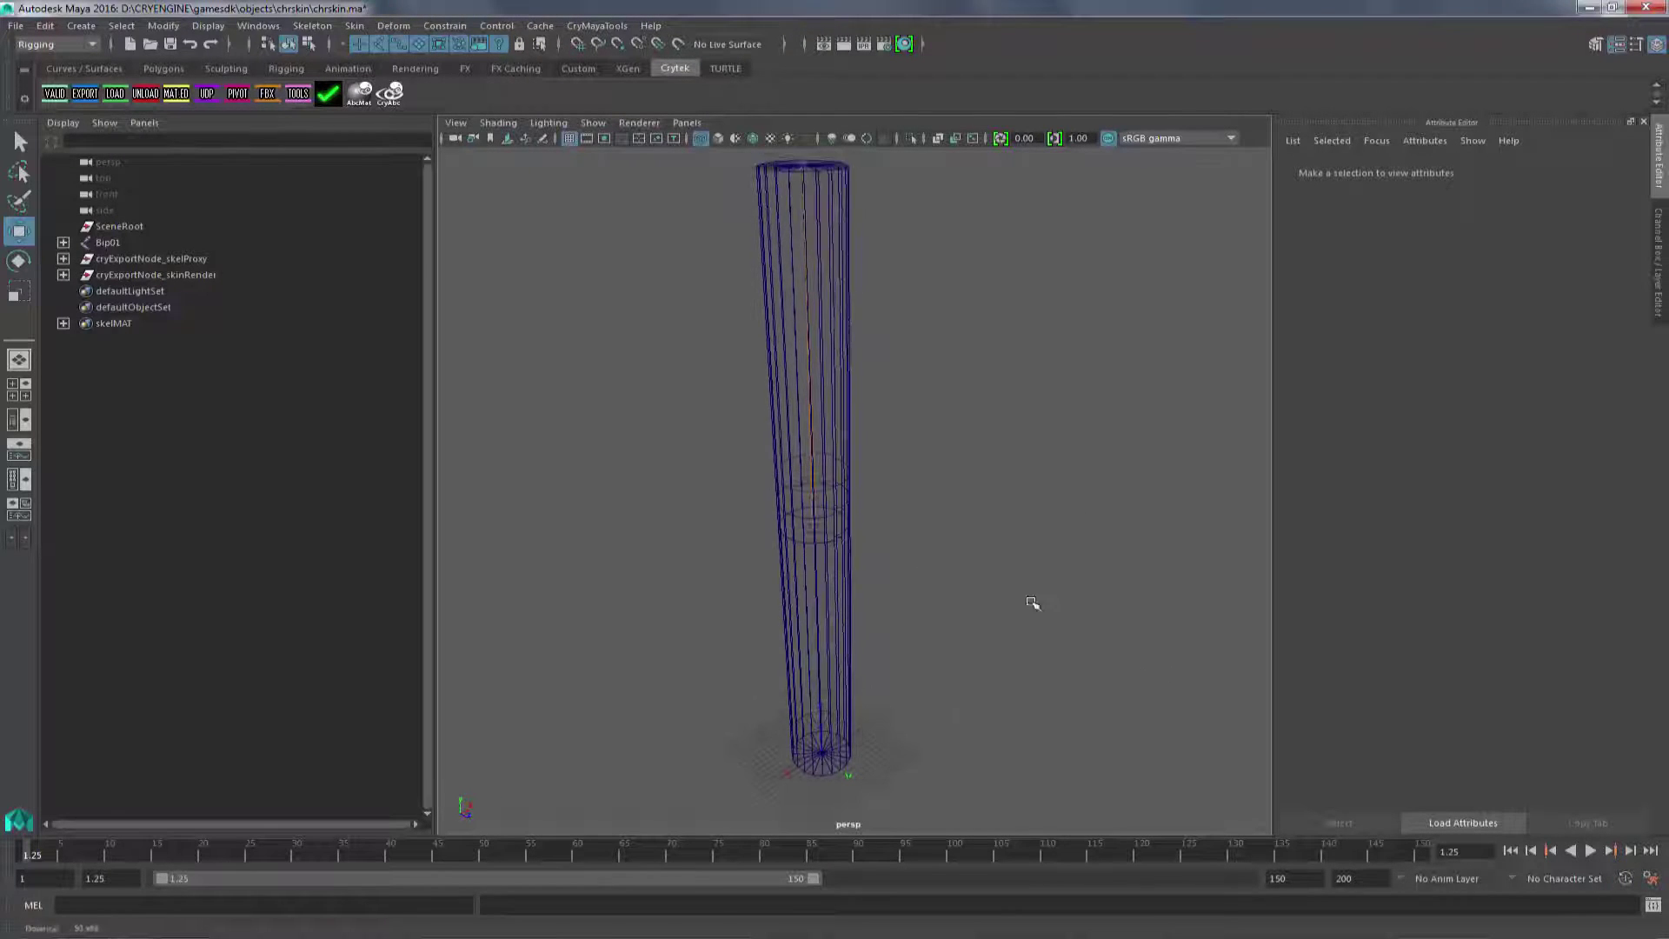
left_click(99, 244)
left_click(62, 243)
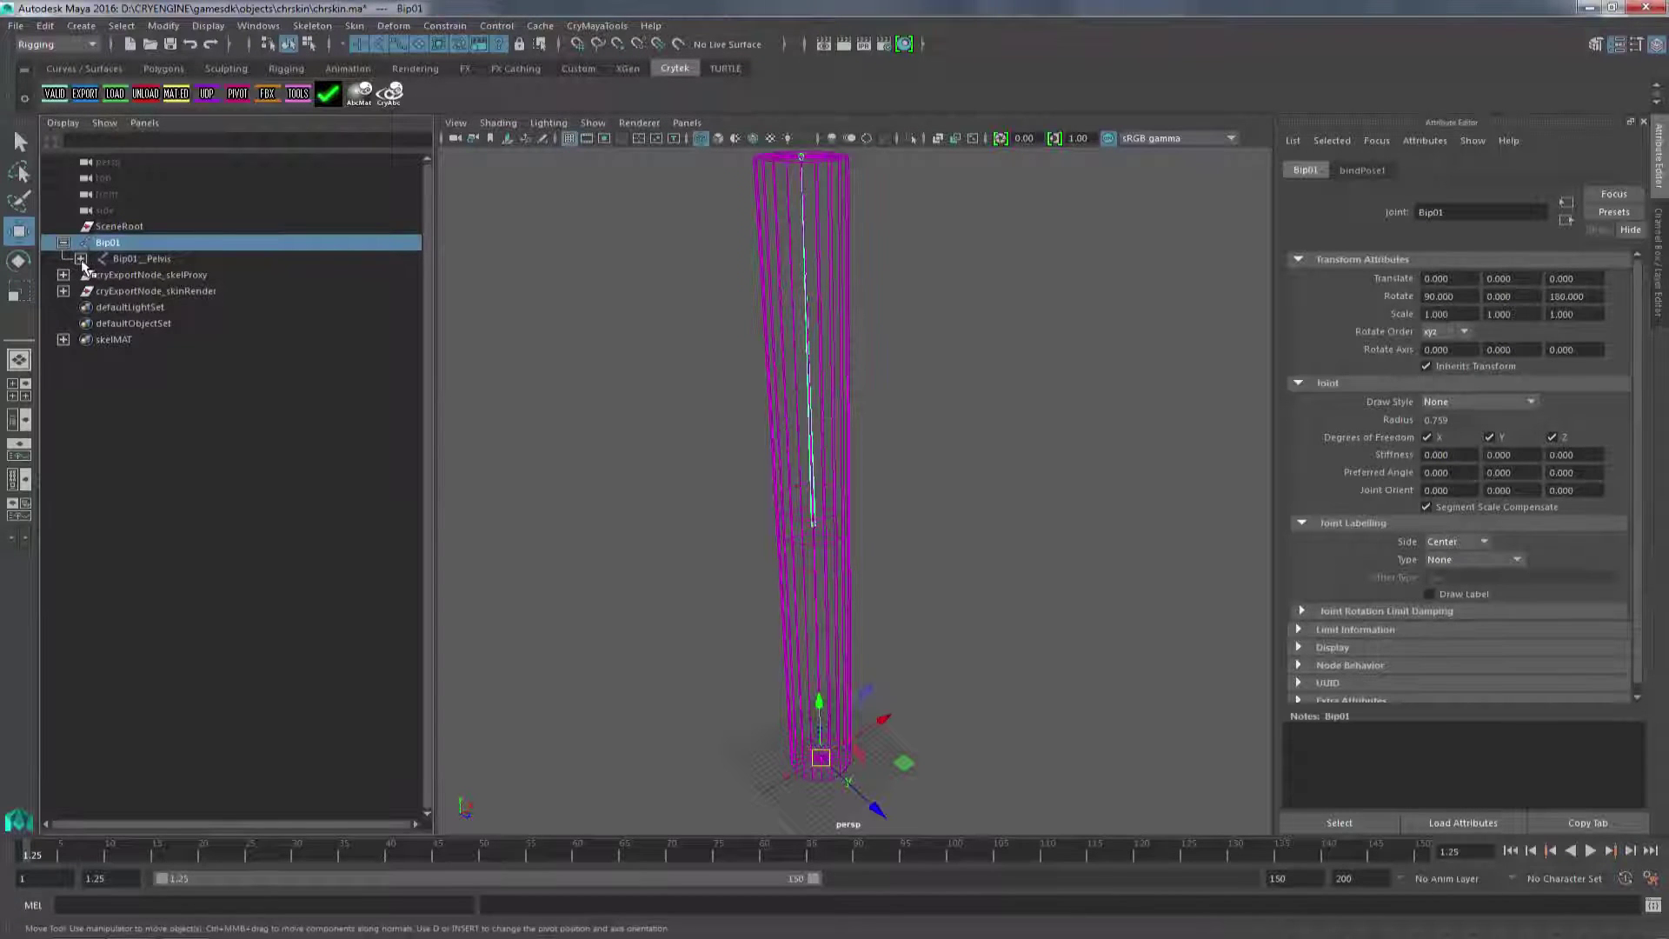
left_click(81, 258)
left_click(98, 275)
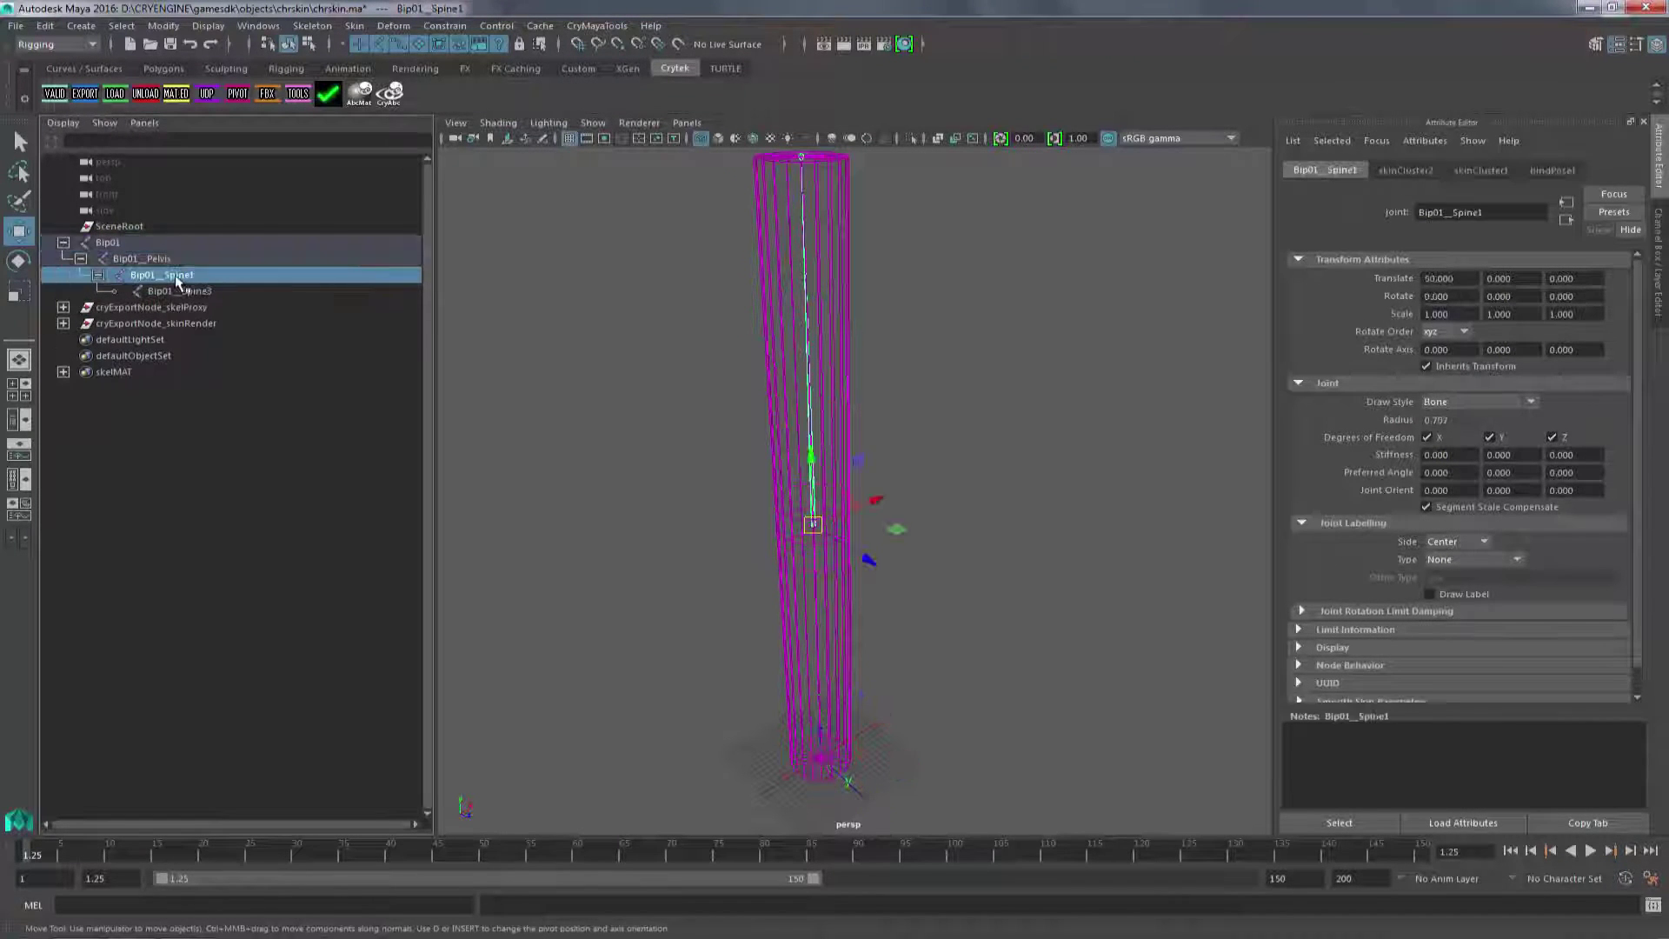
left_click(186, 277)
middle_click_drag(962, 545, 1013, 581, "alt")
scroll(1013, 581, "down", 1)
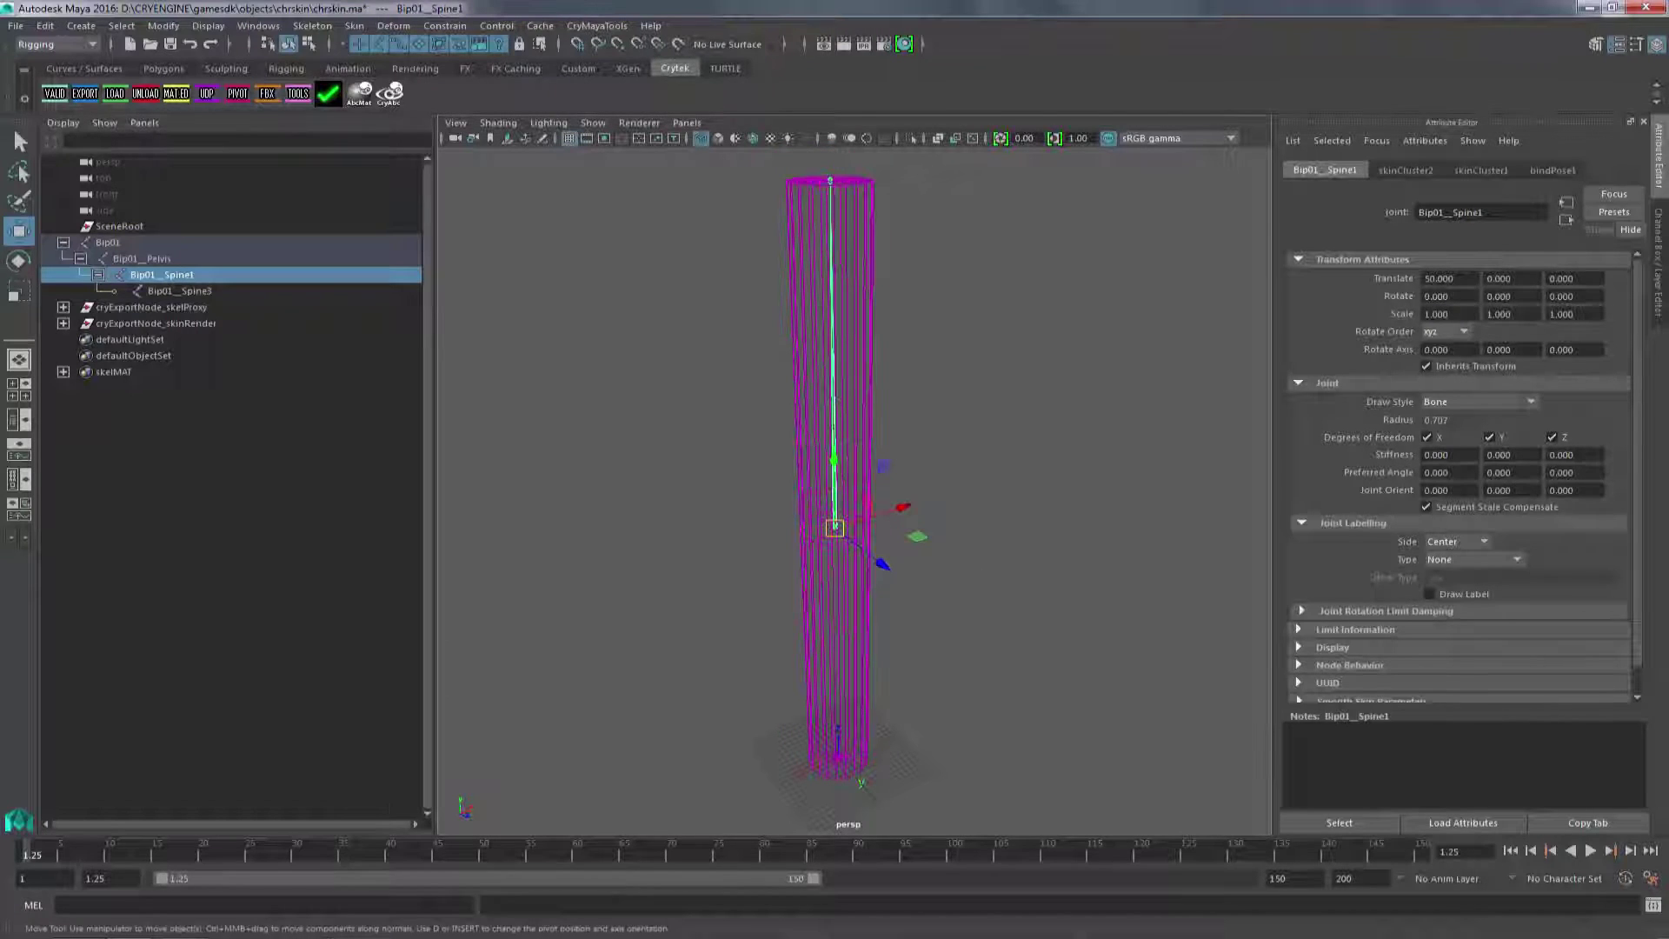
- Set the playback start to 1 and move the current time to frame 1
double_click(106, 880)
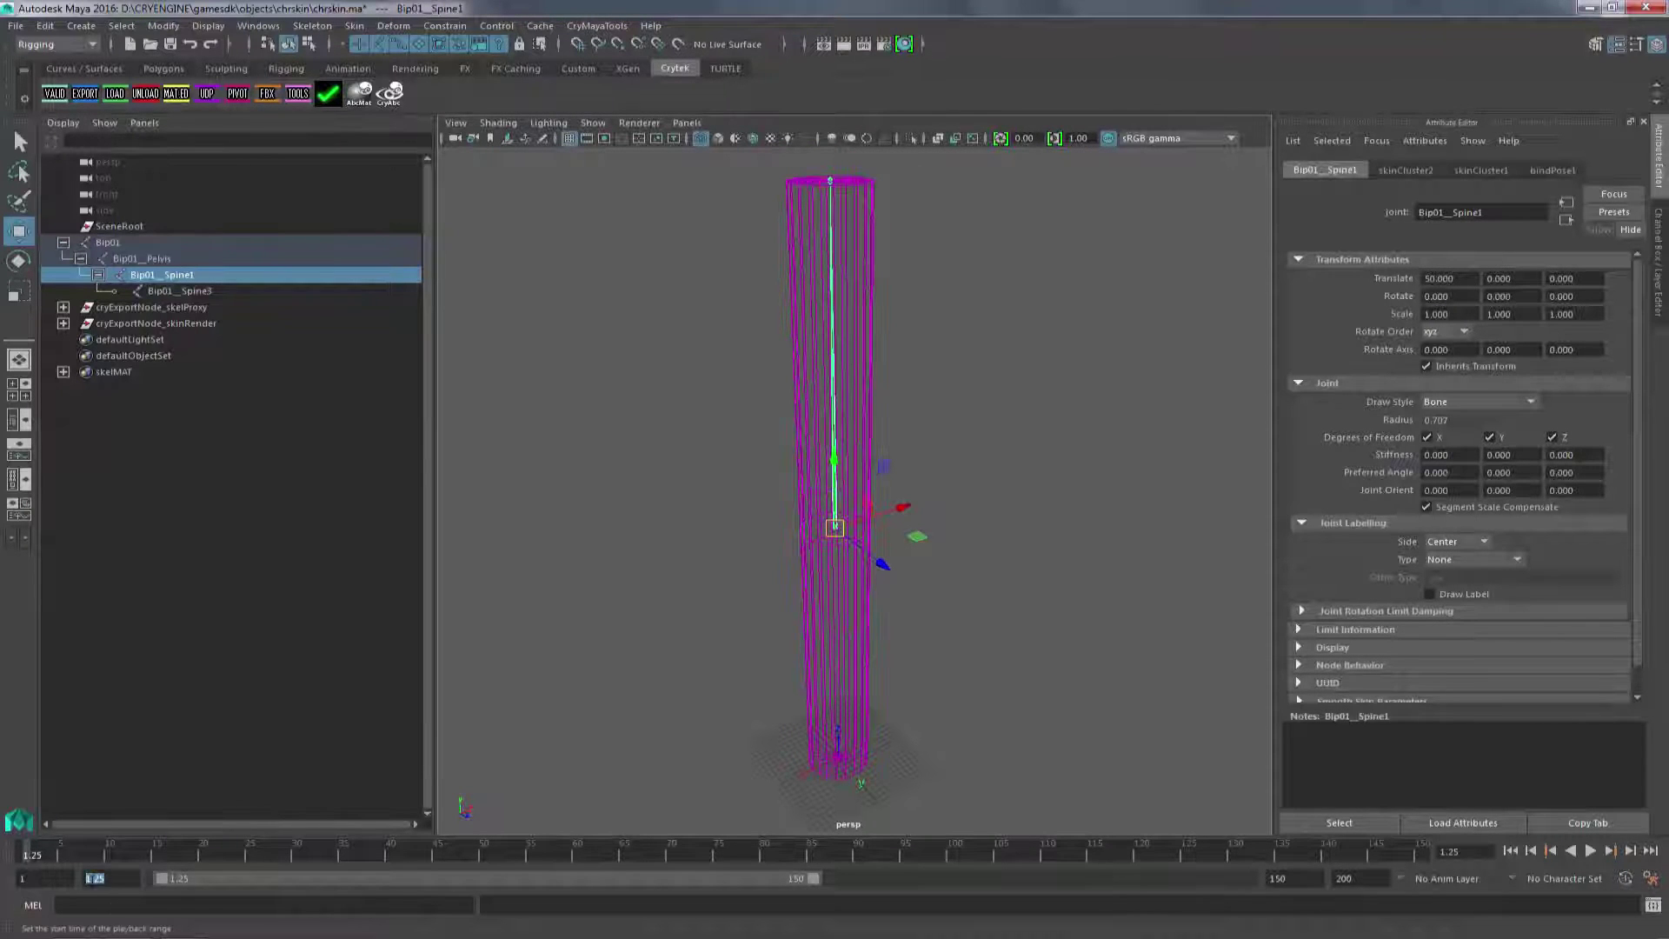
type("1")
key("Return")
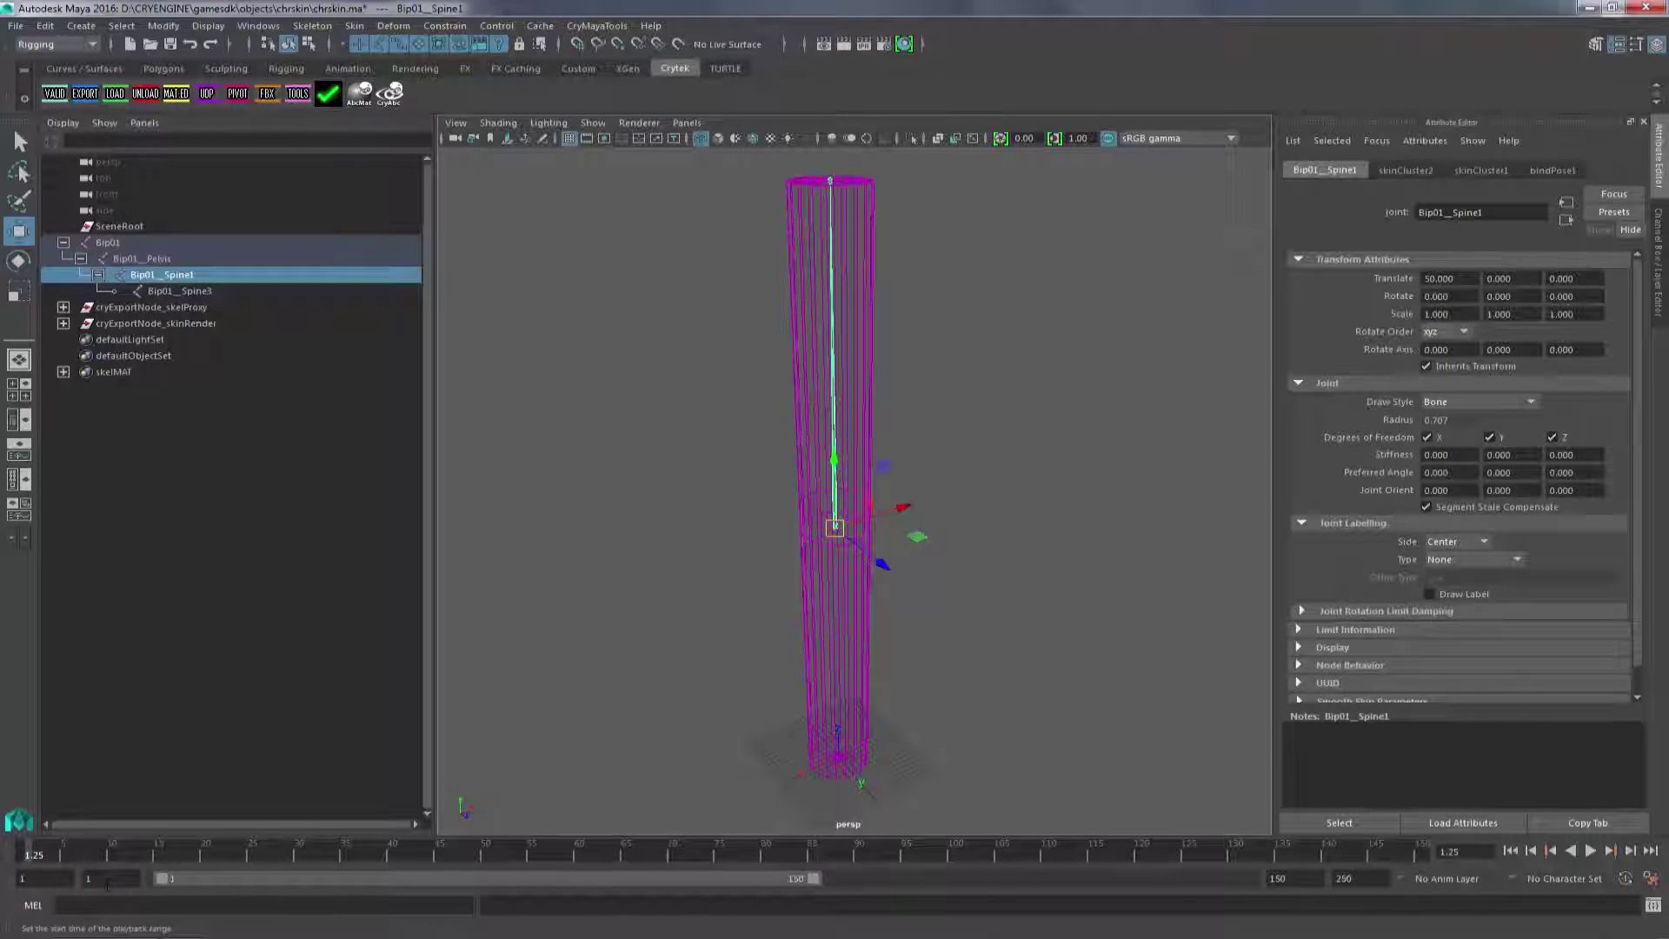
left_click(26, 856)
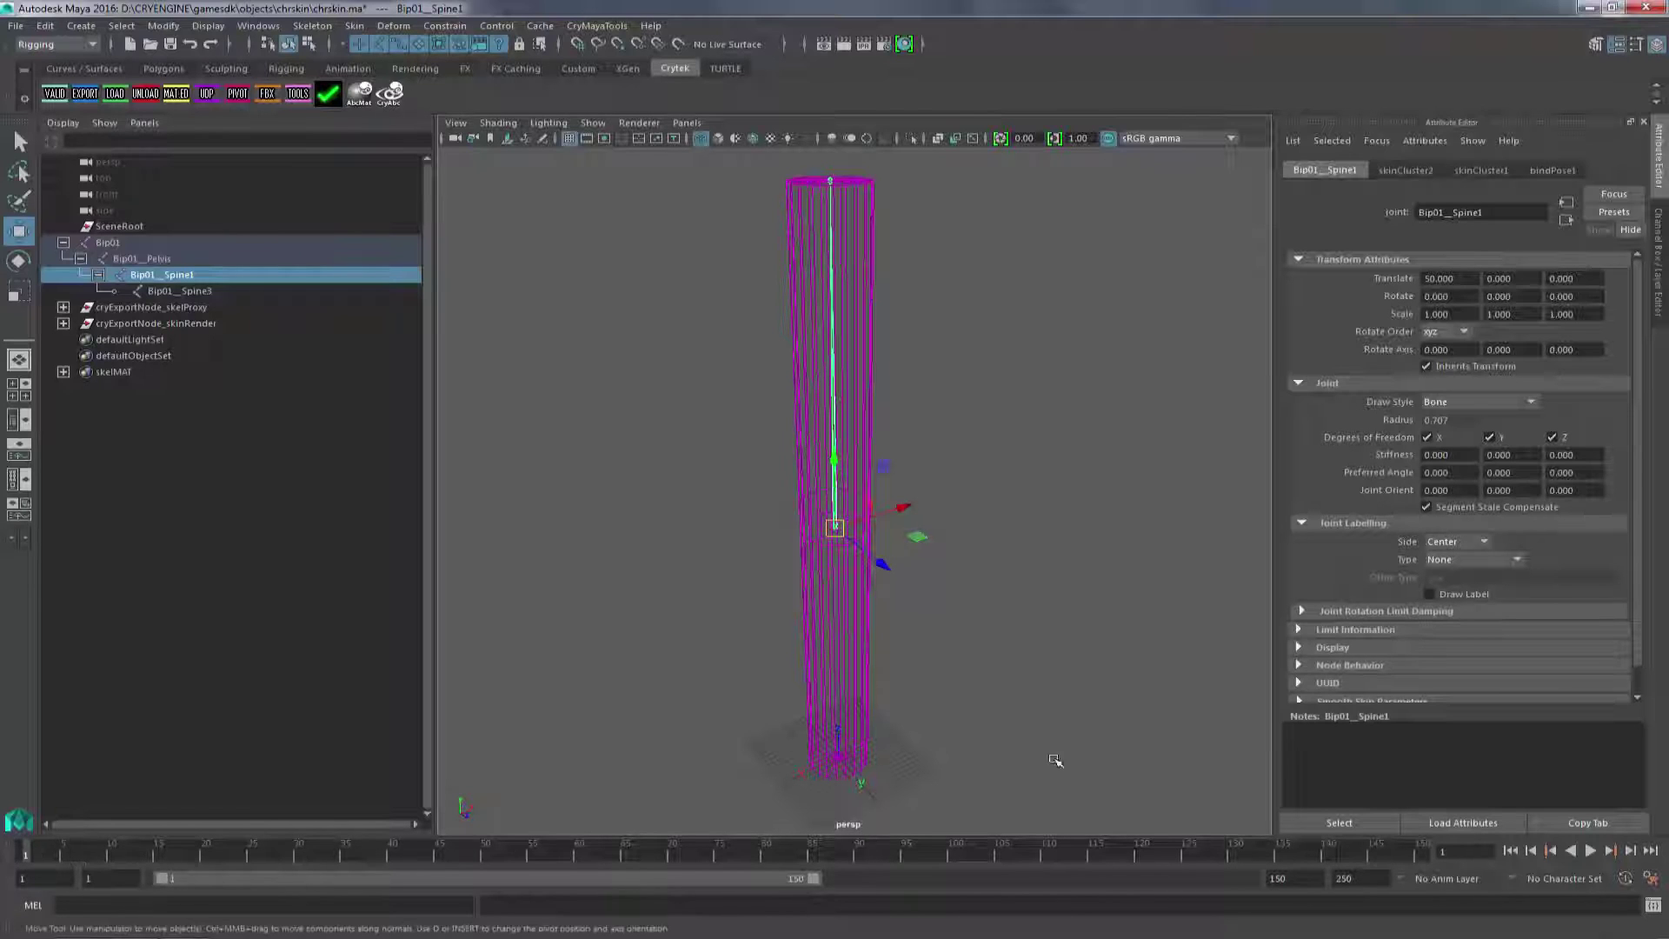
scroll(1052, 750, "down", 1)
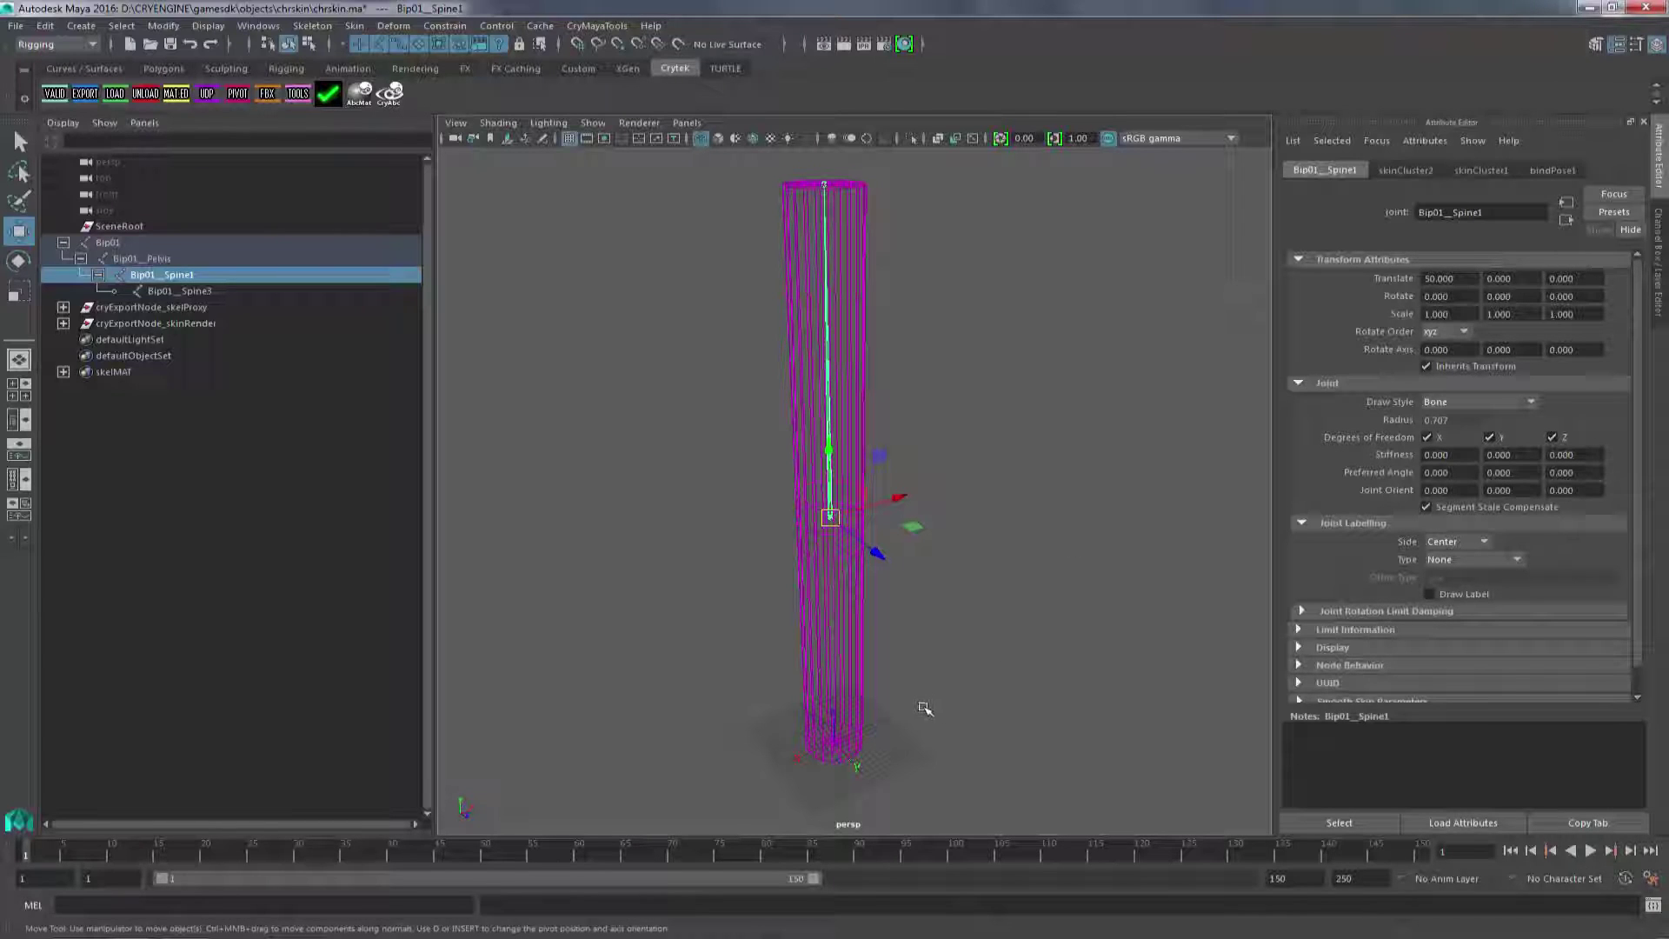
- Key Bip01_Spine1's rotation at frame 1, then bend it sideways around Y at frame 30
key("shift+e")
key("alt+v")
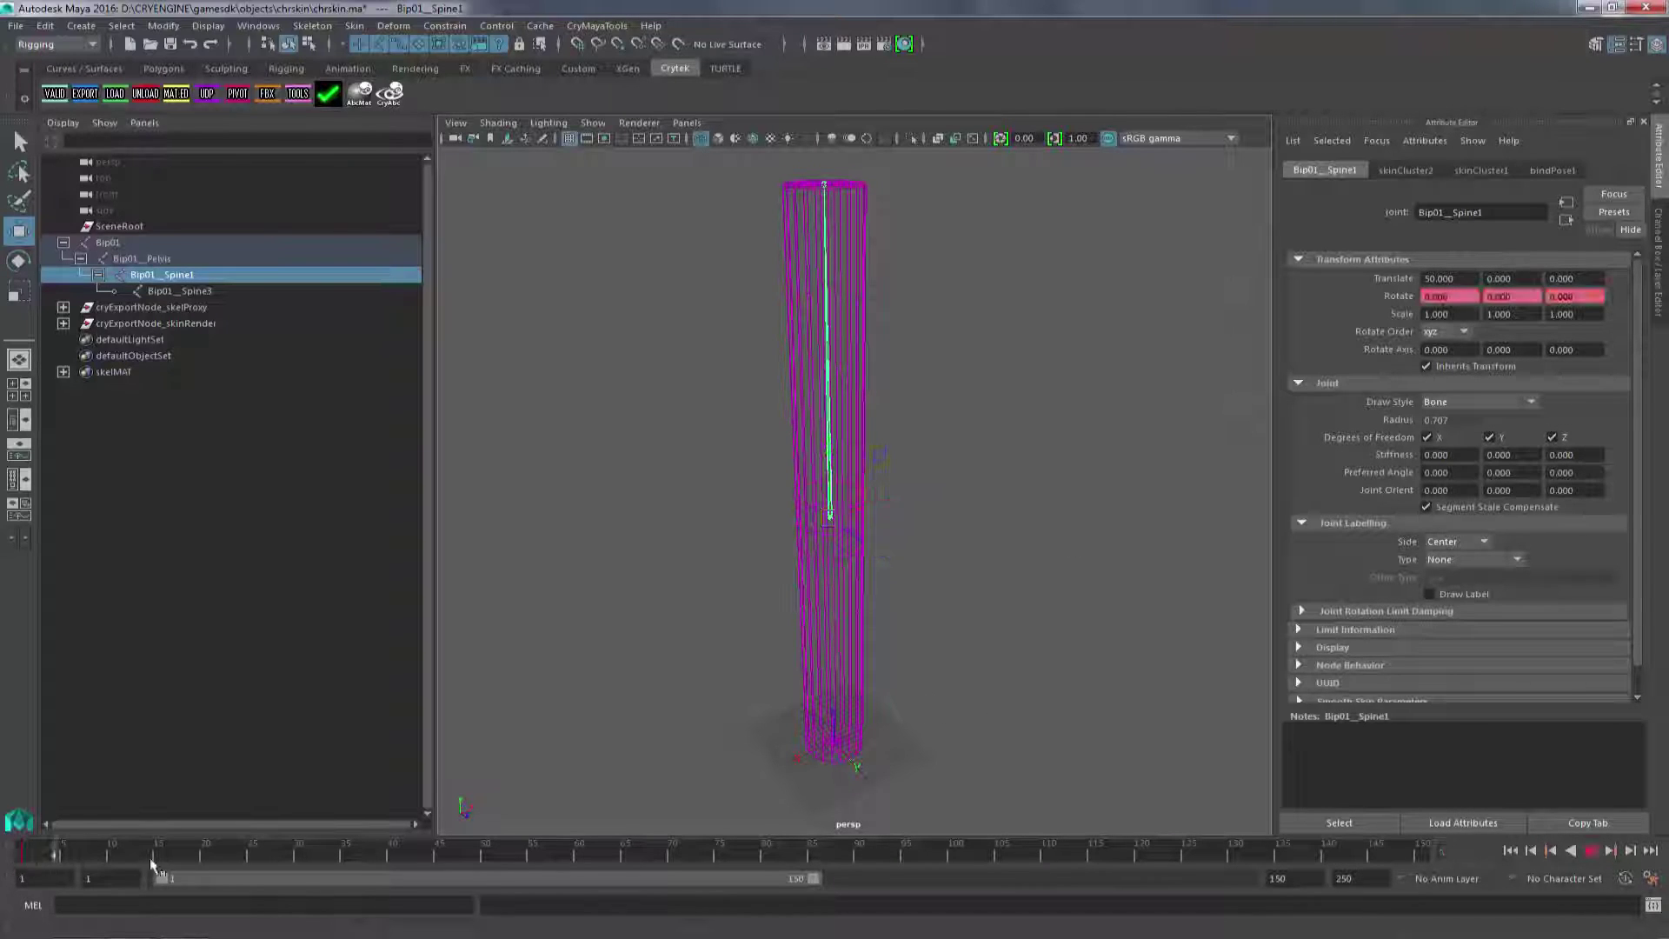
left_click(579, 864)
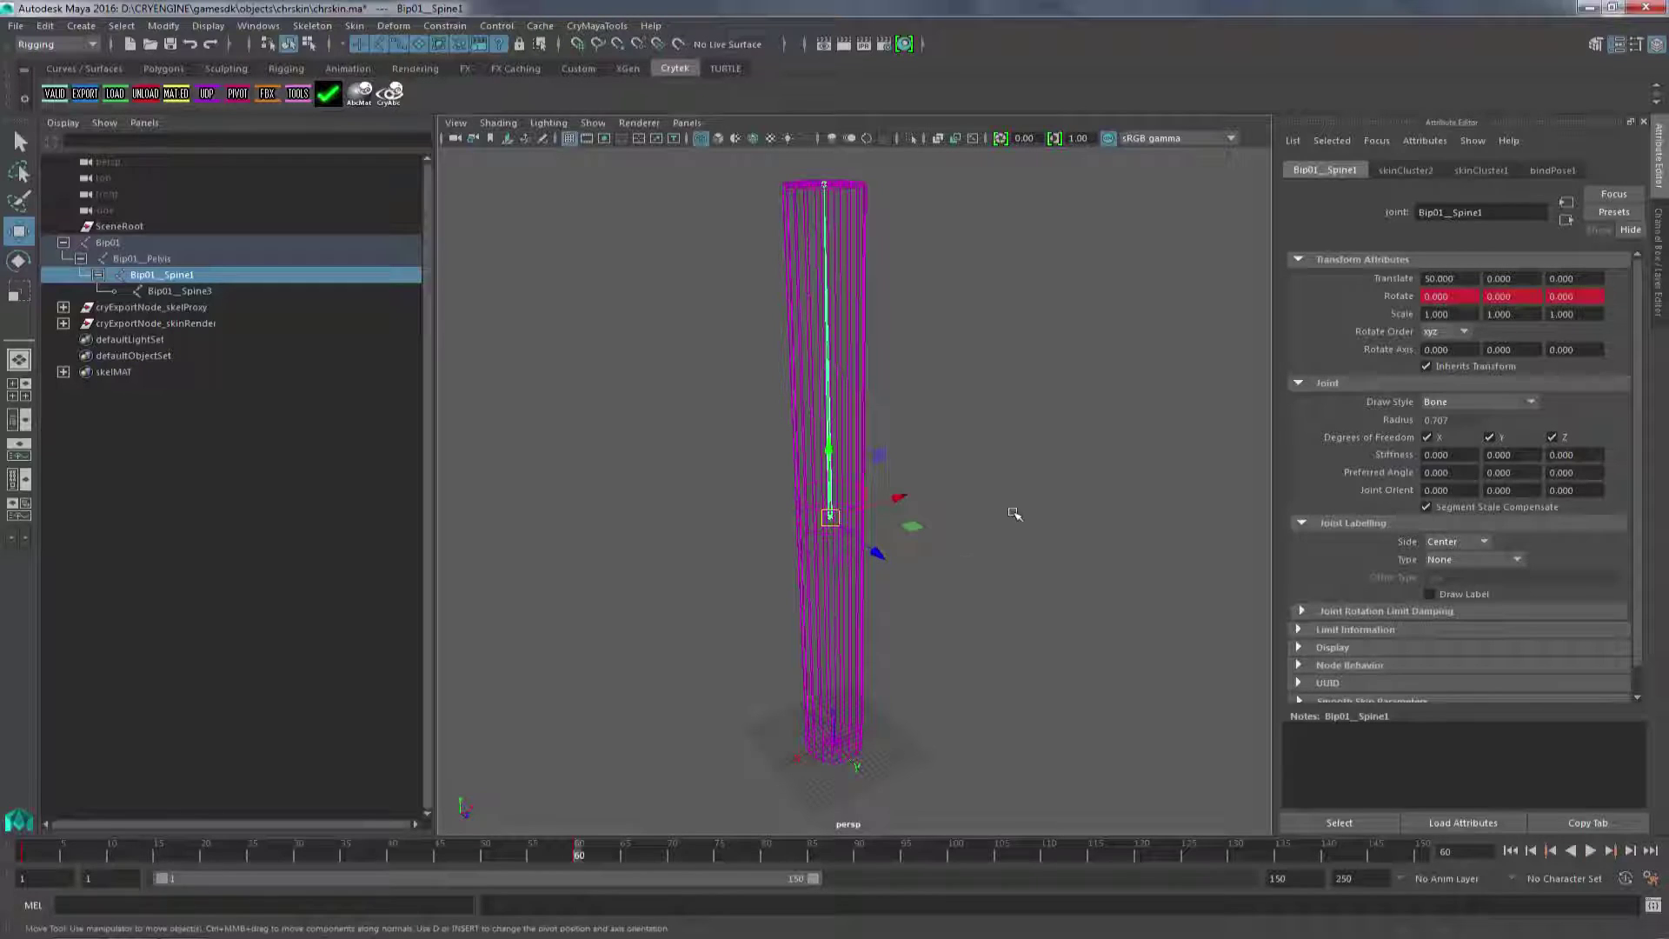
left_click_drag(579, 865, 298, 856)
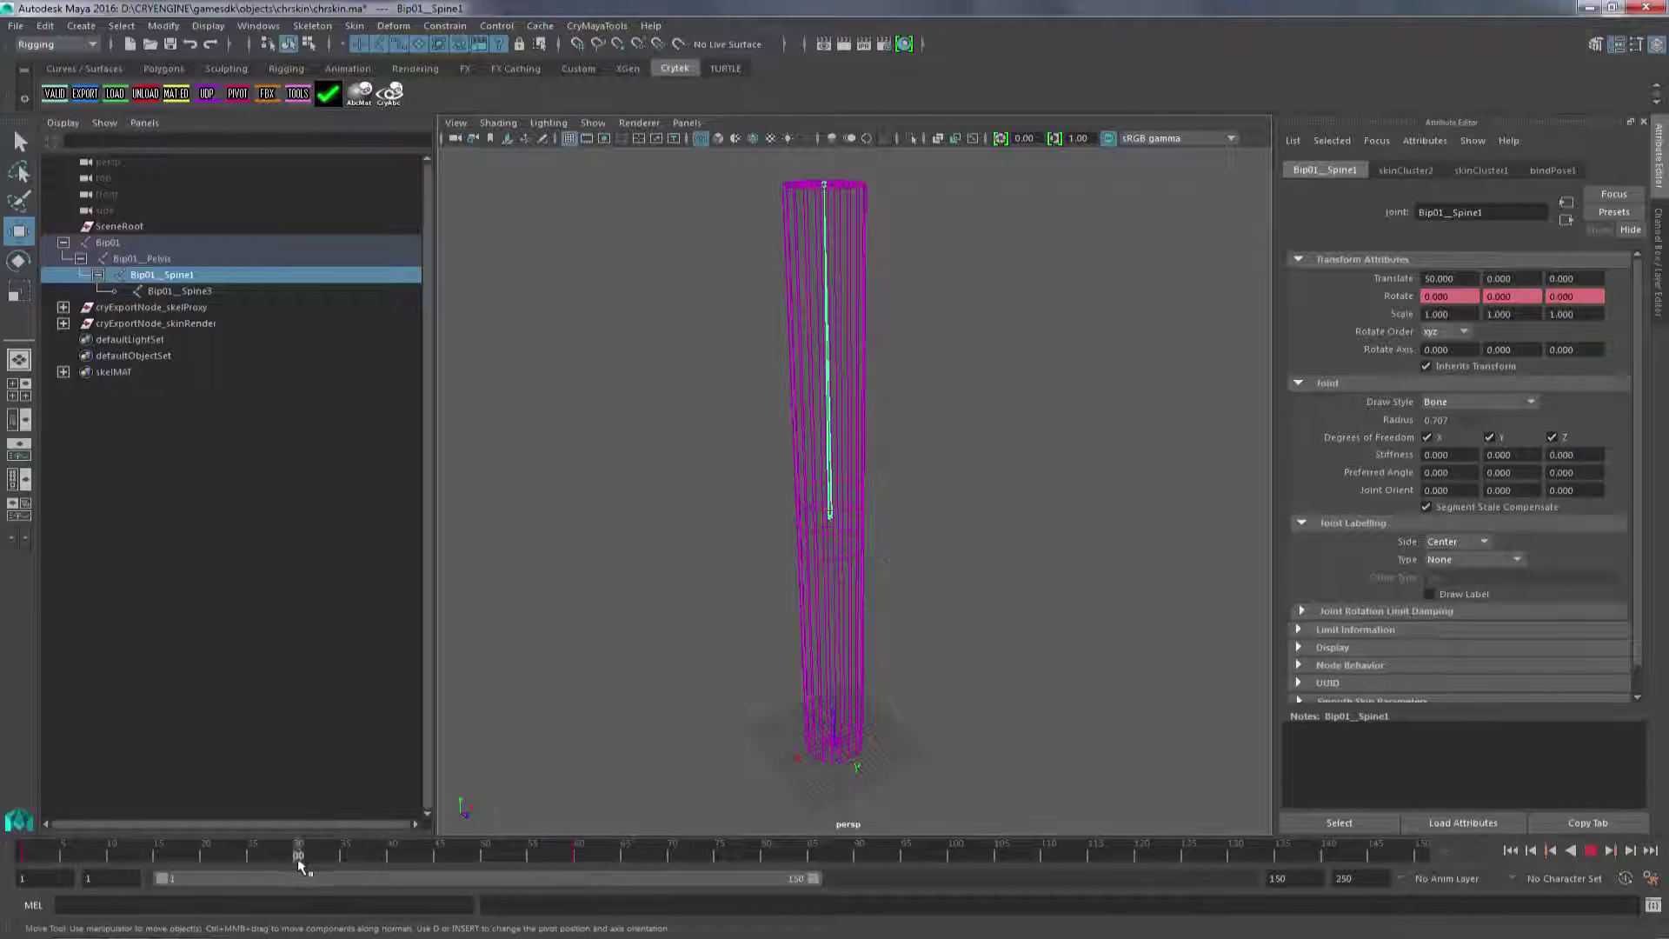
key("e")
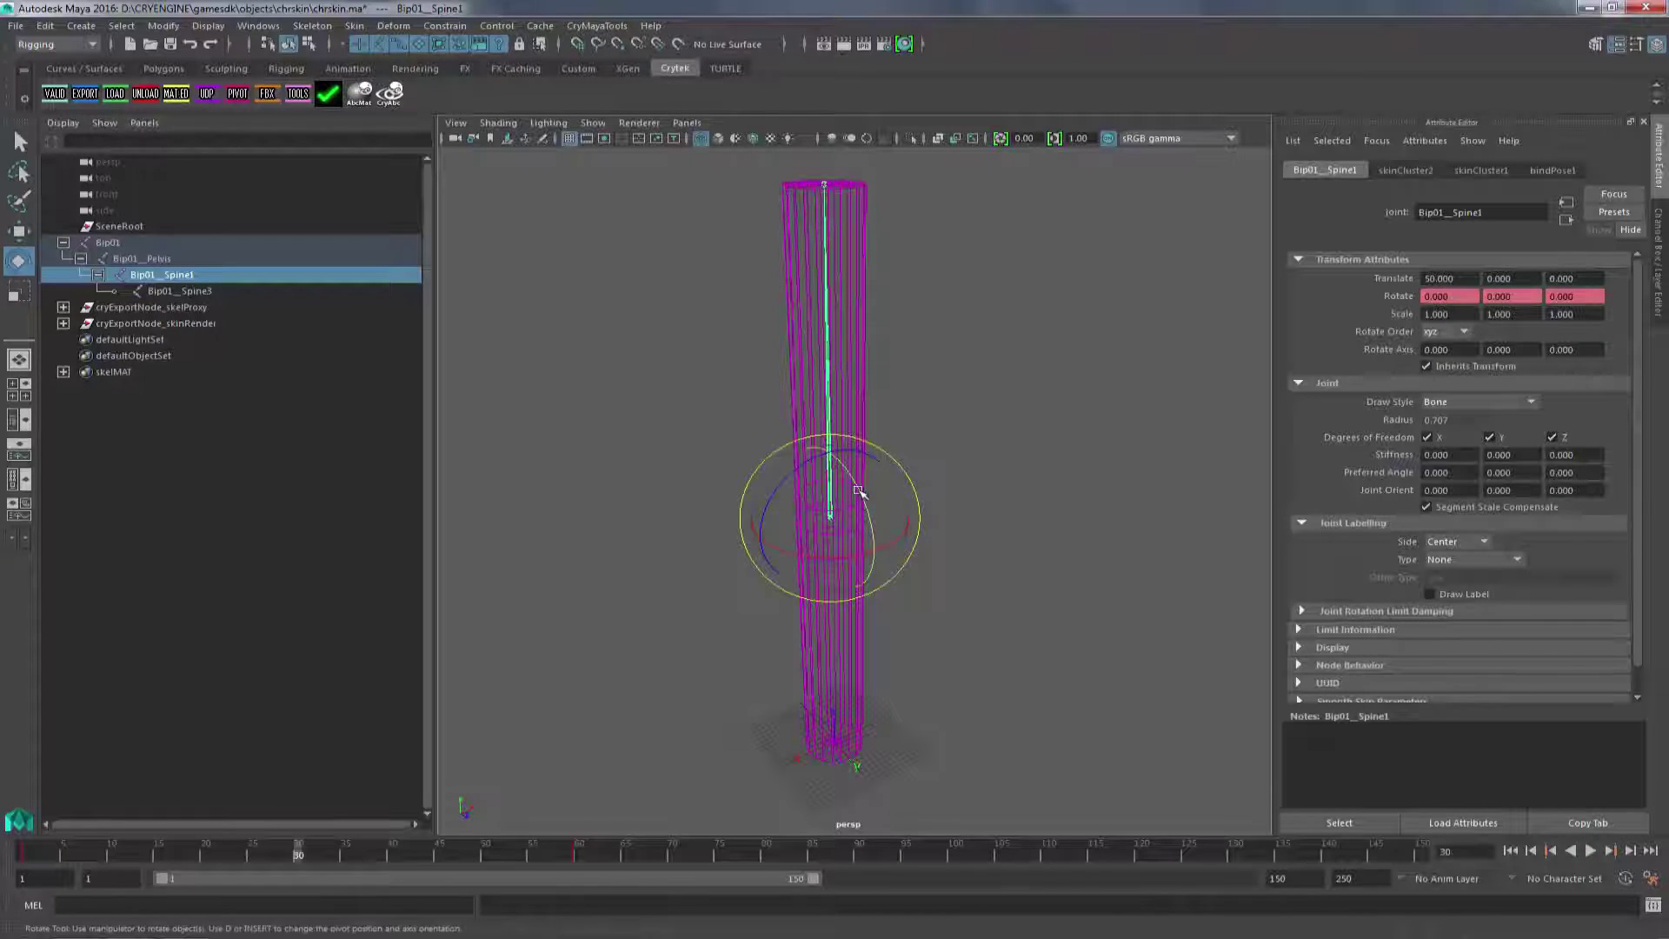
left_click_drag(861, 492, 1089, 744)
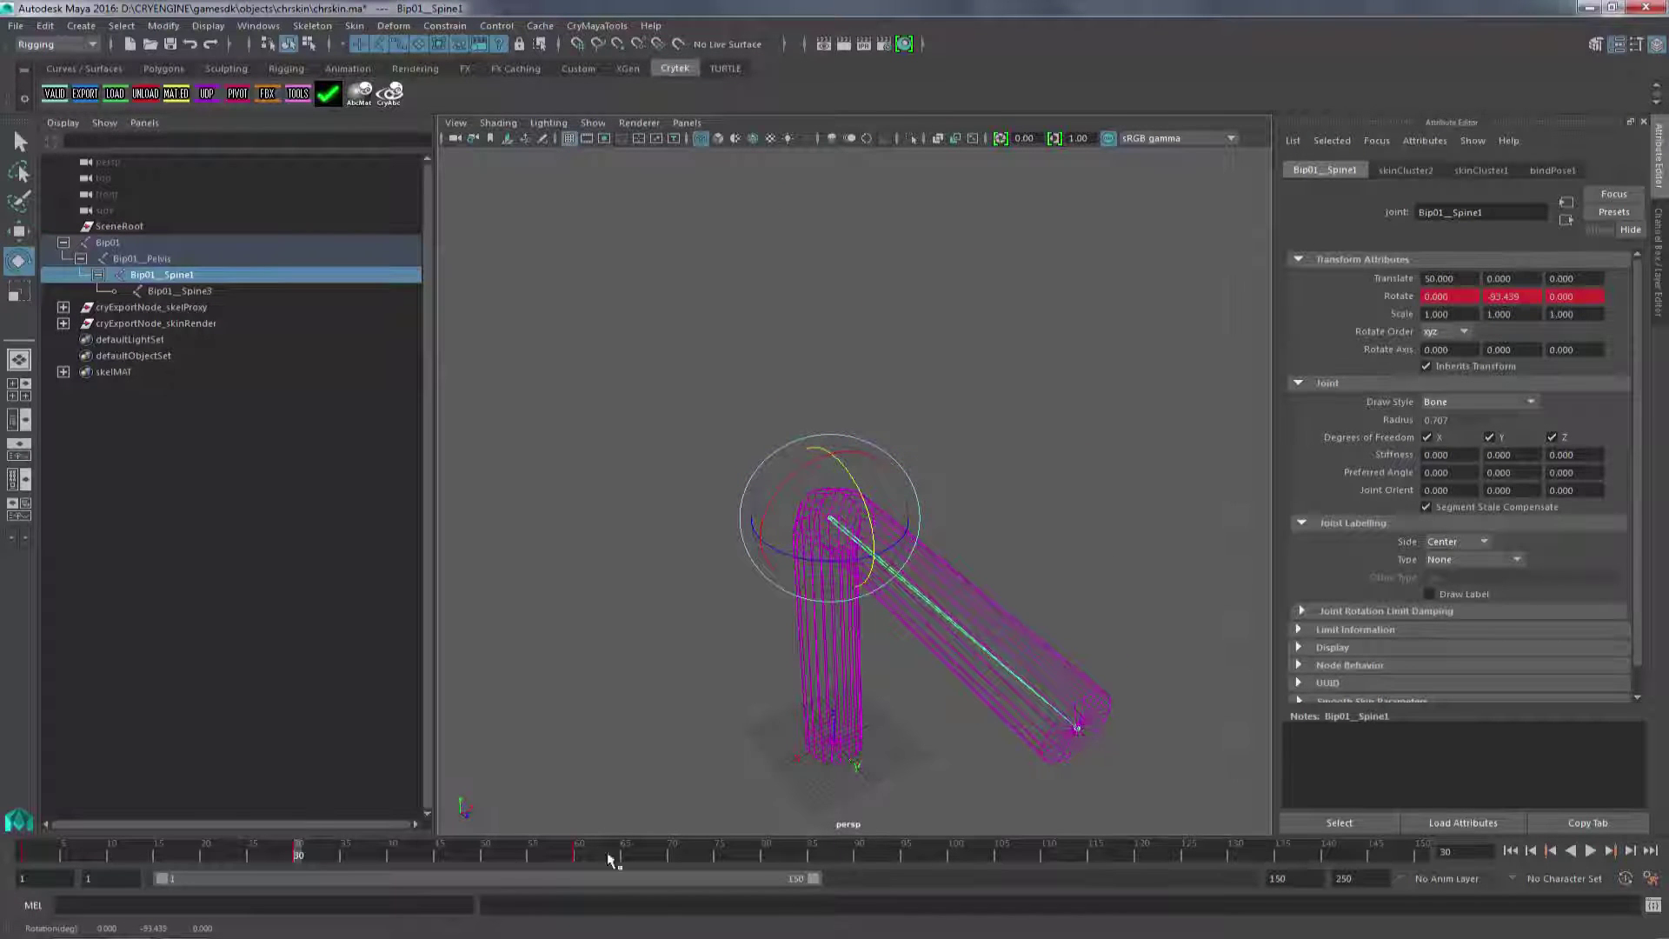
- Set the playback range end to 60, play the bend, and undo a test rotation
double_click(1278, 878)
type("60")
key("Return")
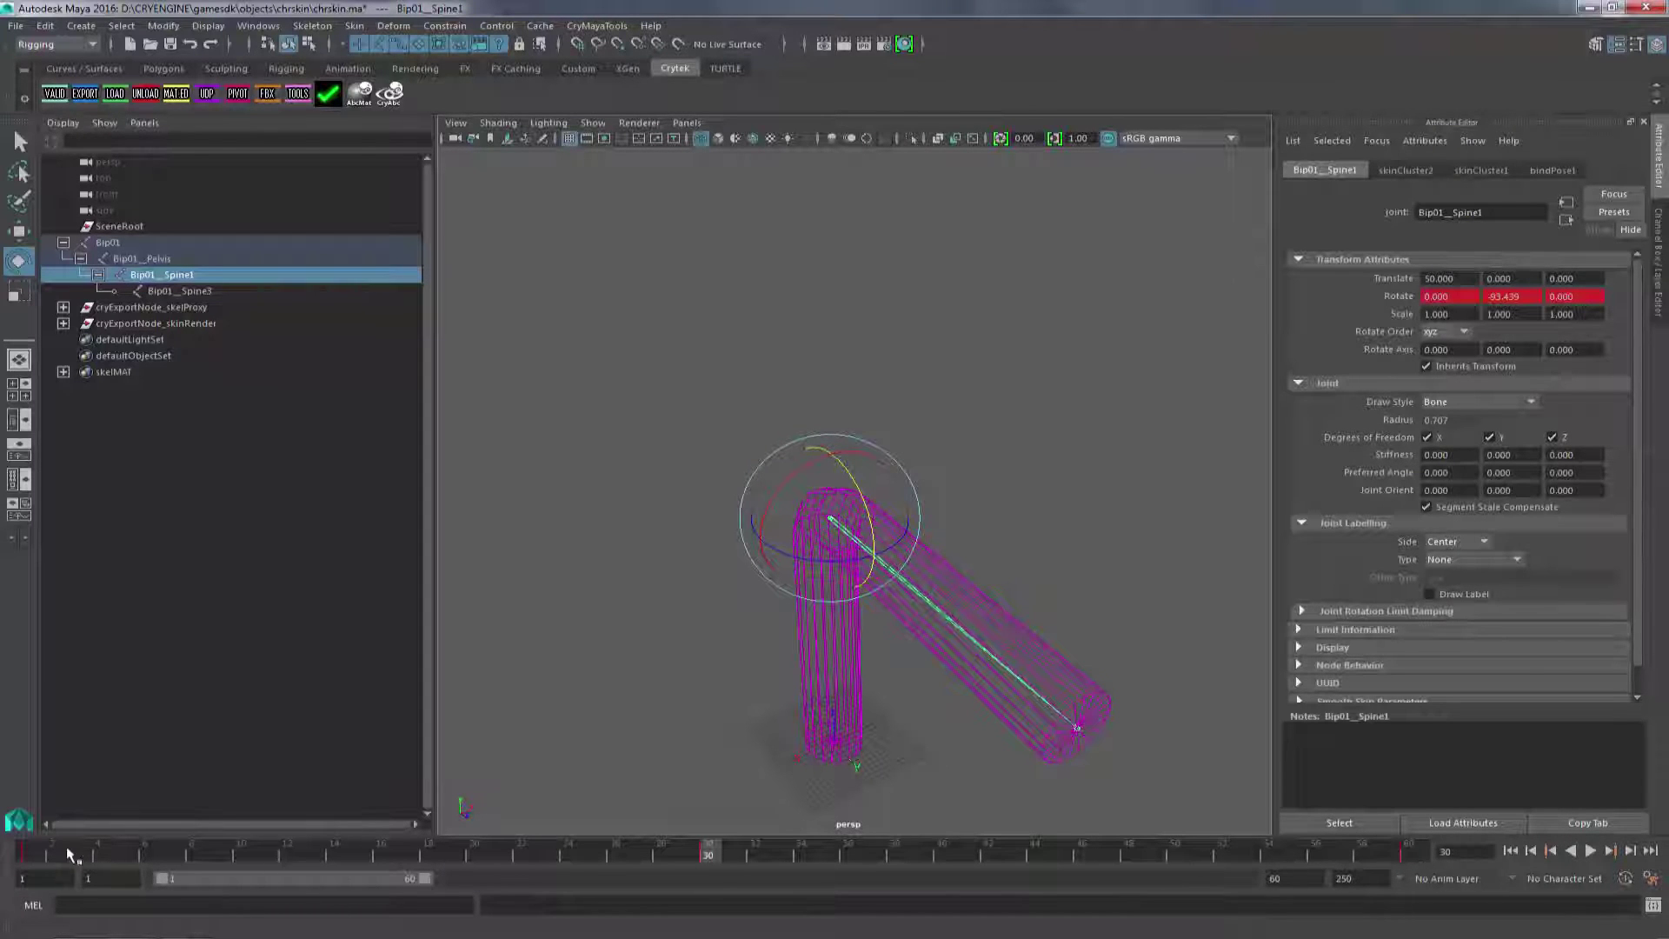
key("alt+shift+v")
key("alt+v")
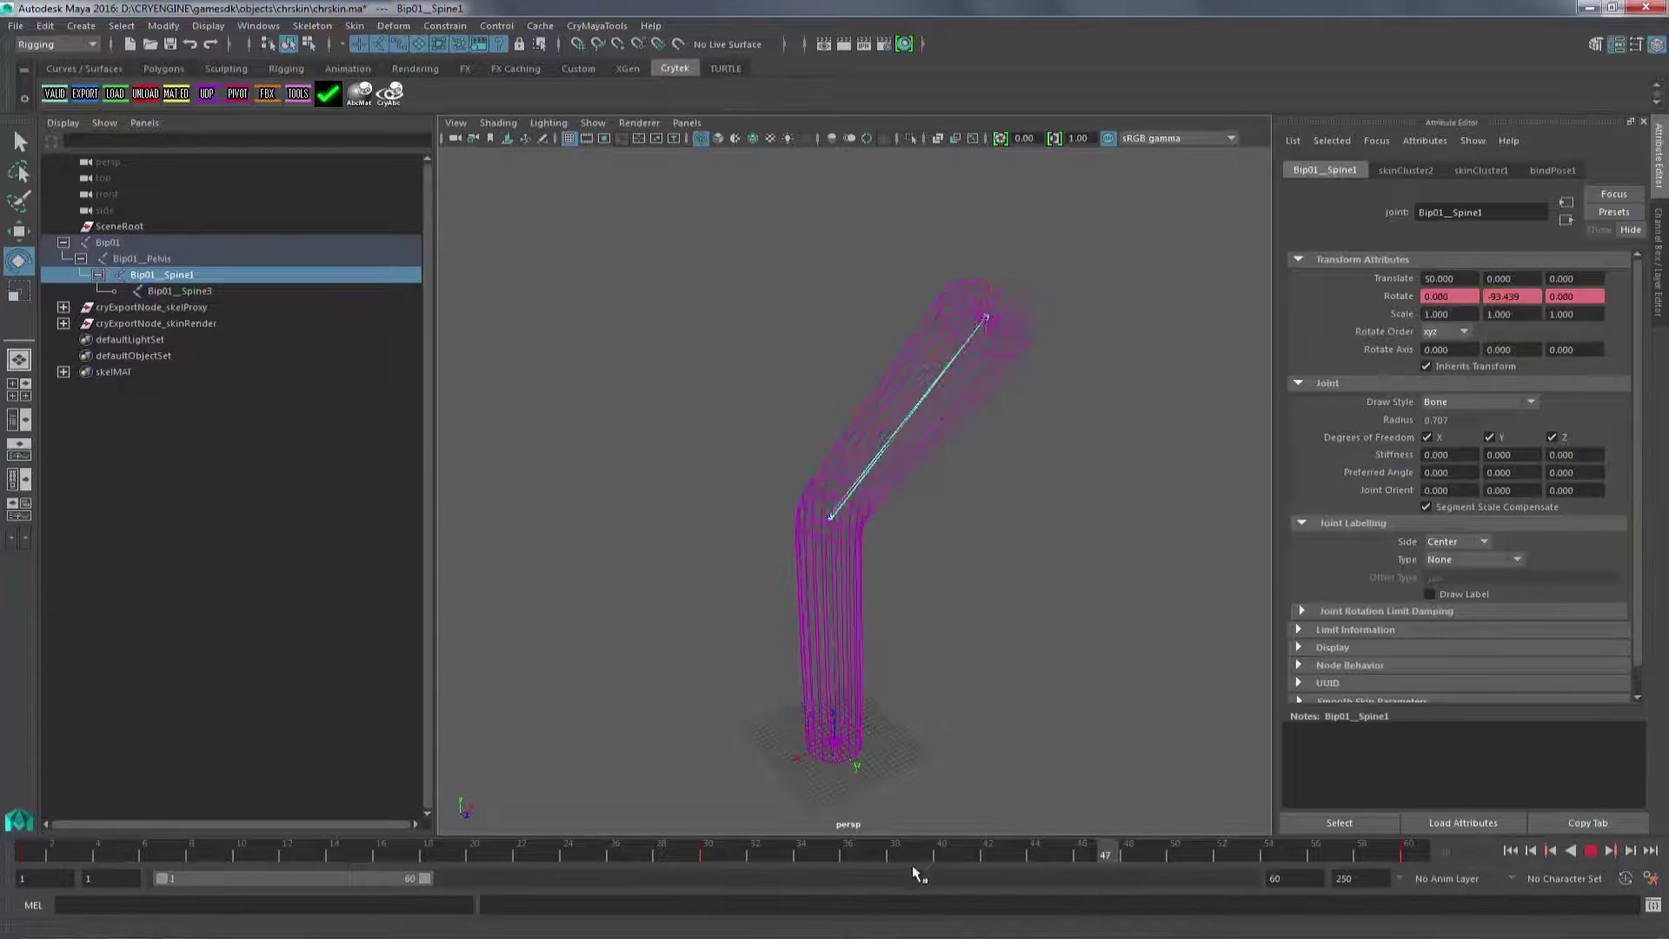
key("alt+v")
key("e")
left_click_drag(809, 575, 1112, 658)
key("ctrl+z")
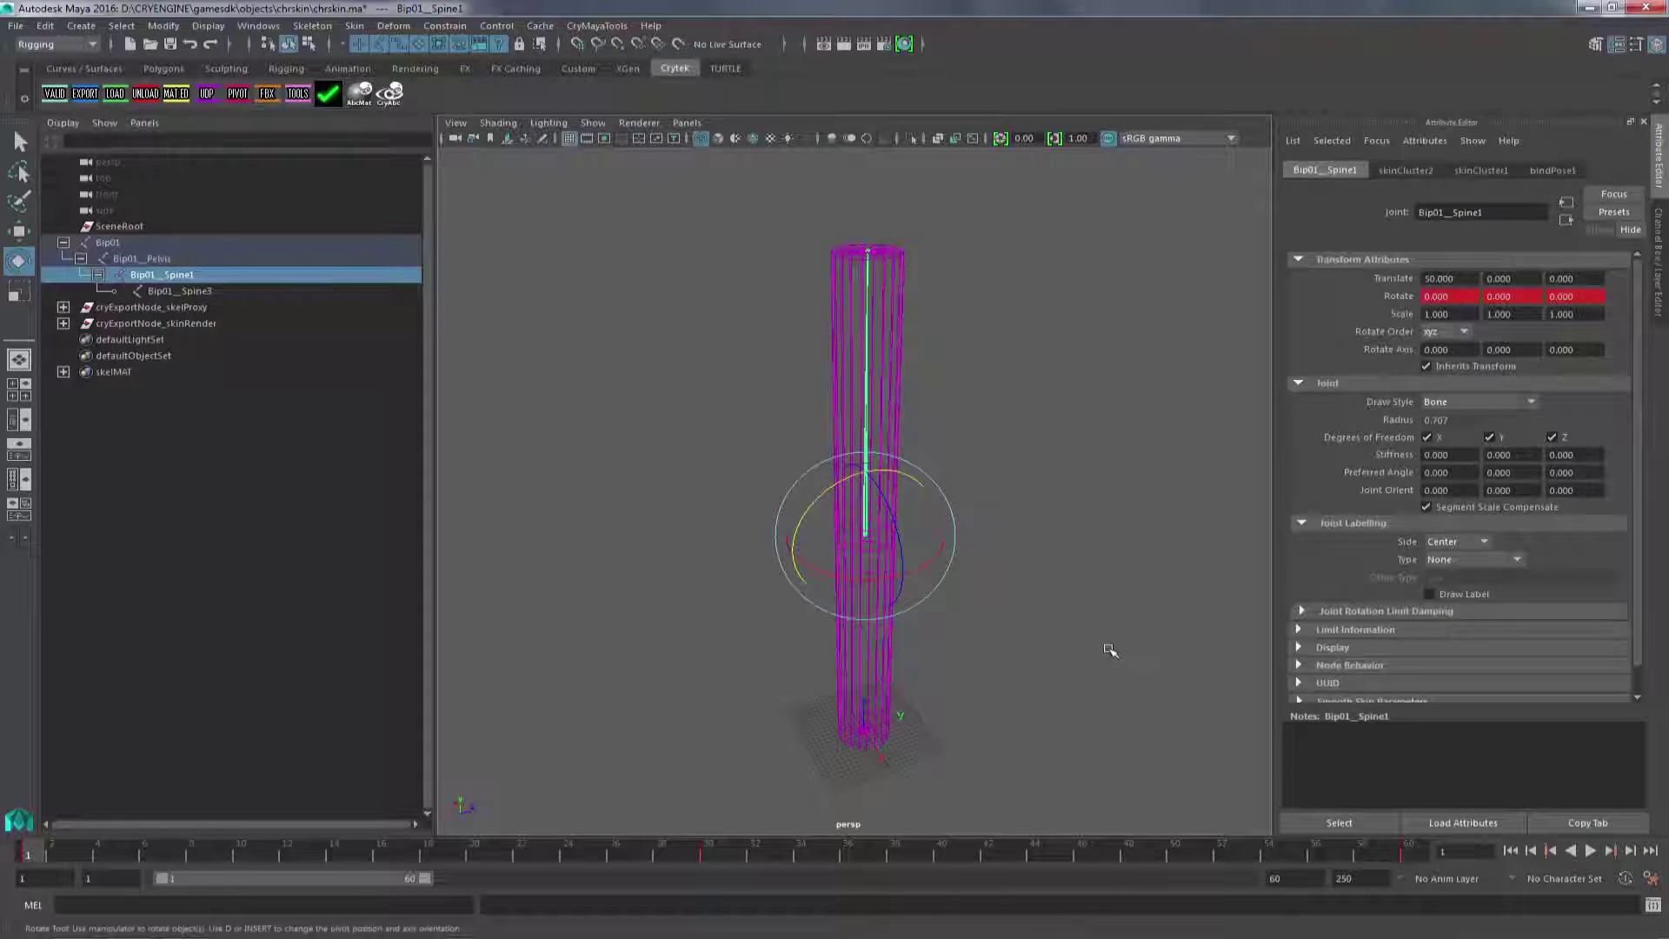
- Open the Crytek export options for the skeleton proxy node and its Animation Manager
middle_click_drag(1104, 678, 1081, 670, "alt")
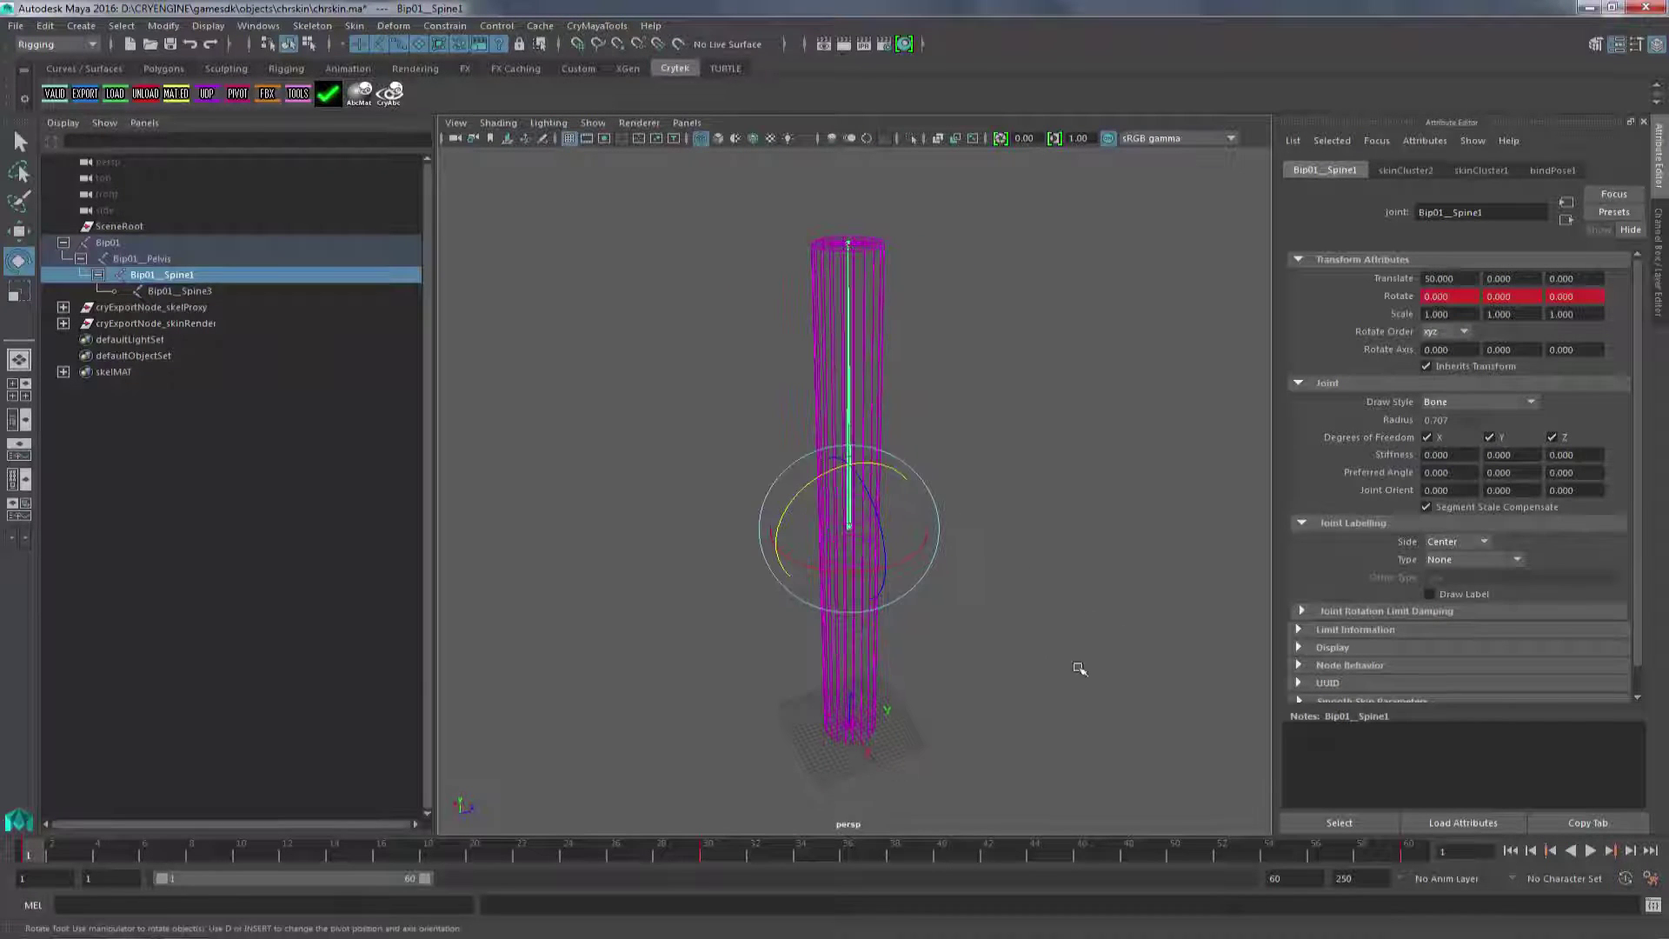
left_click(310, 578)
left_click(84, 96)
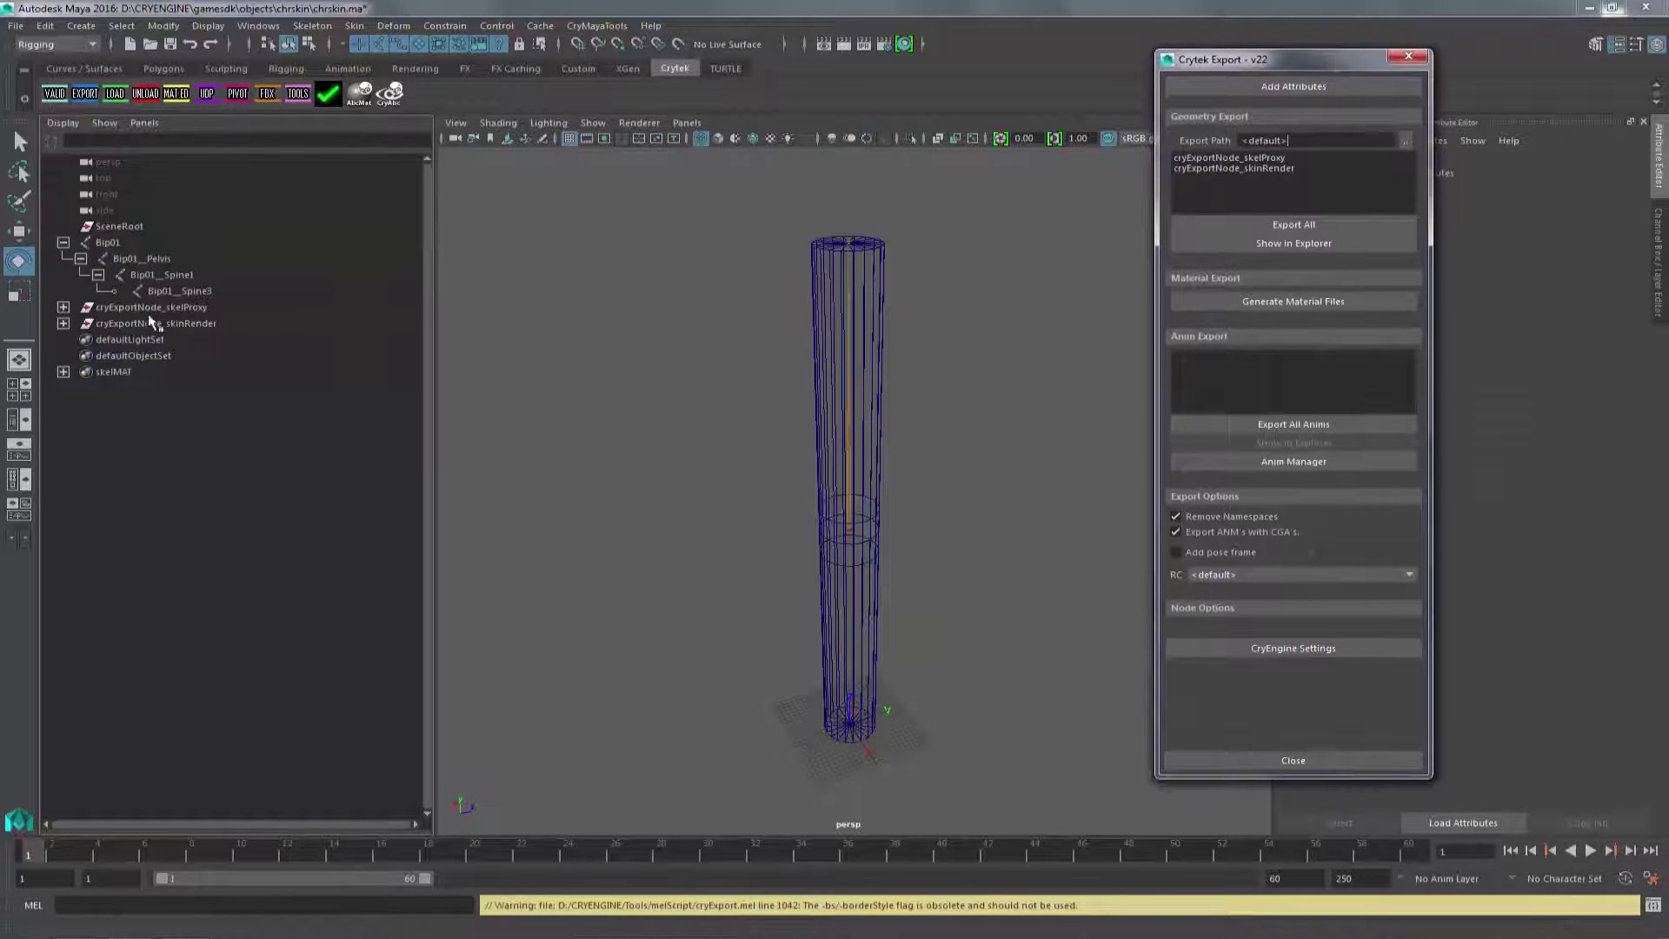
left_click(110, 311)
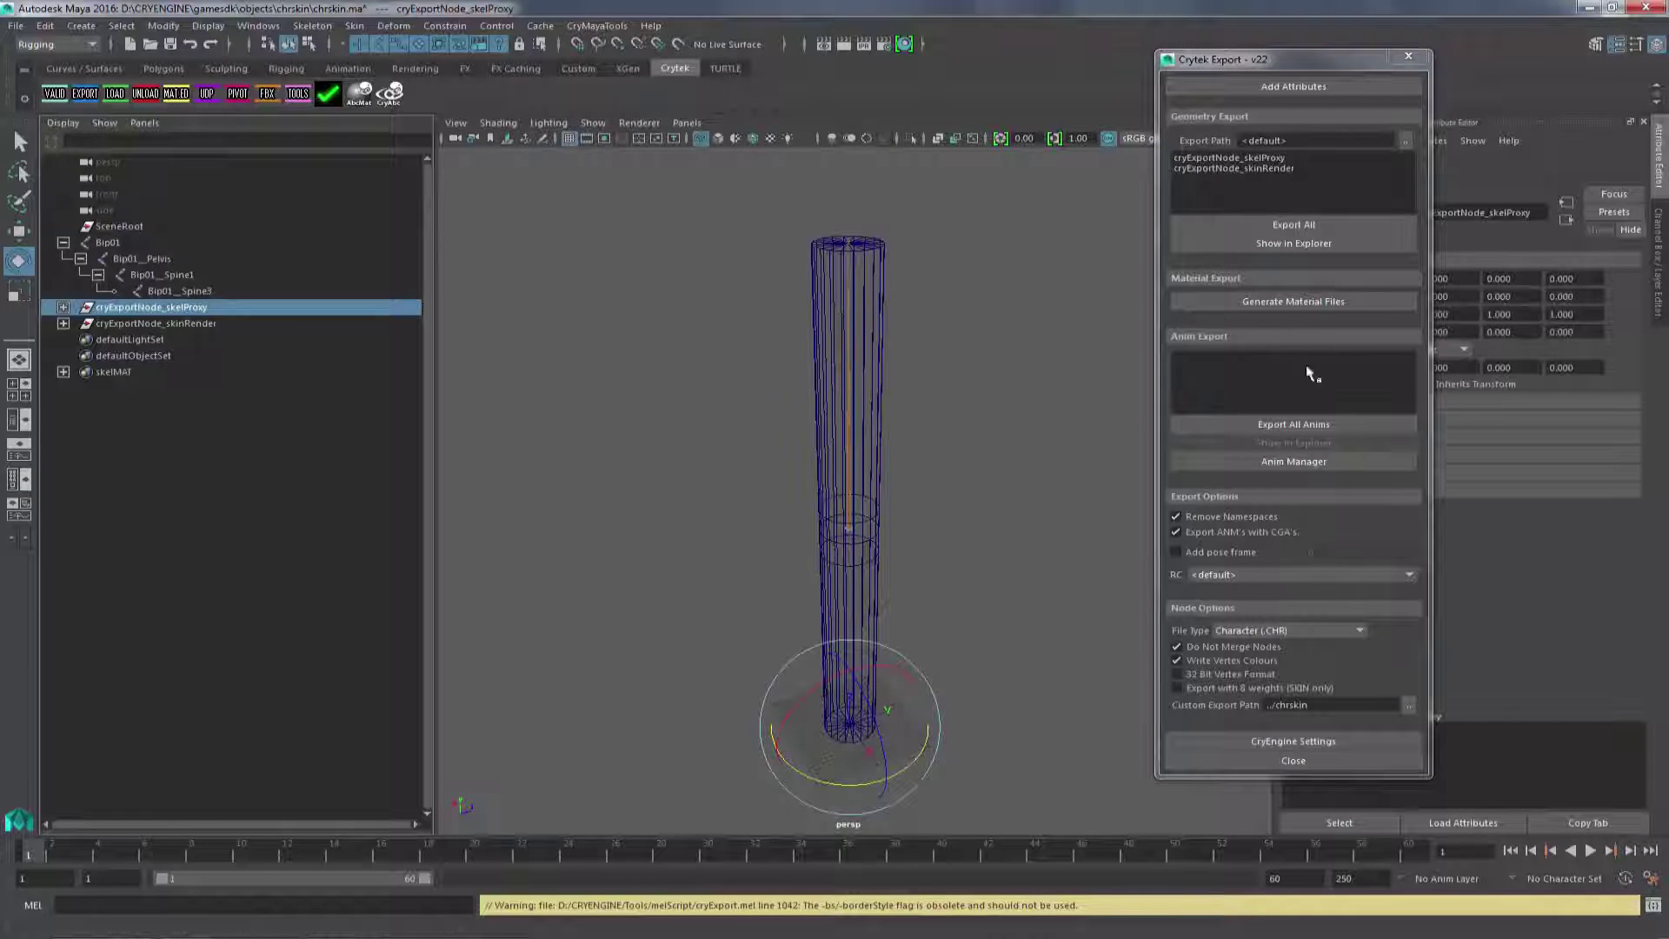
left_click(1335, 469)
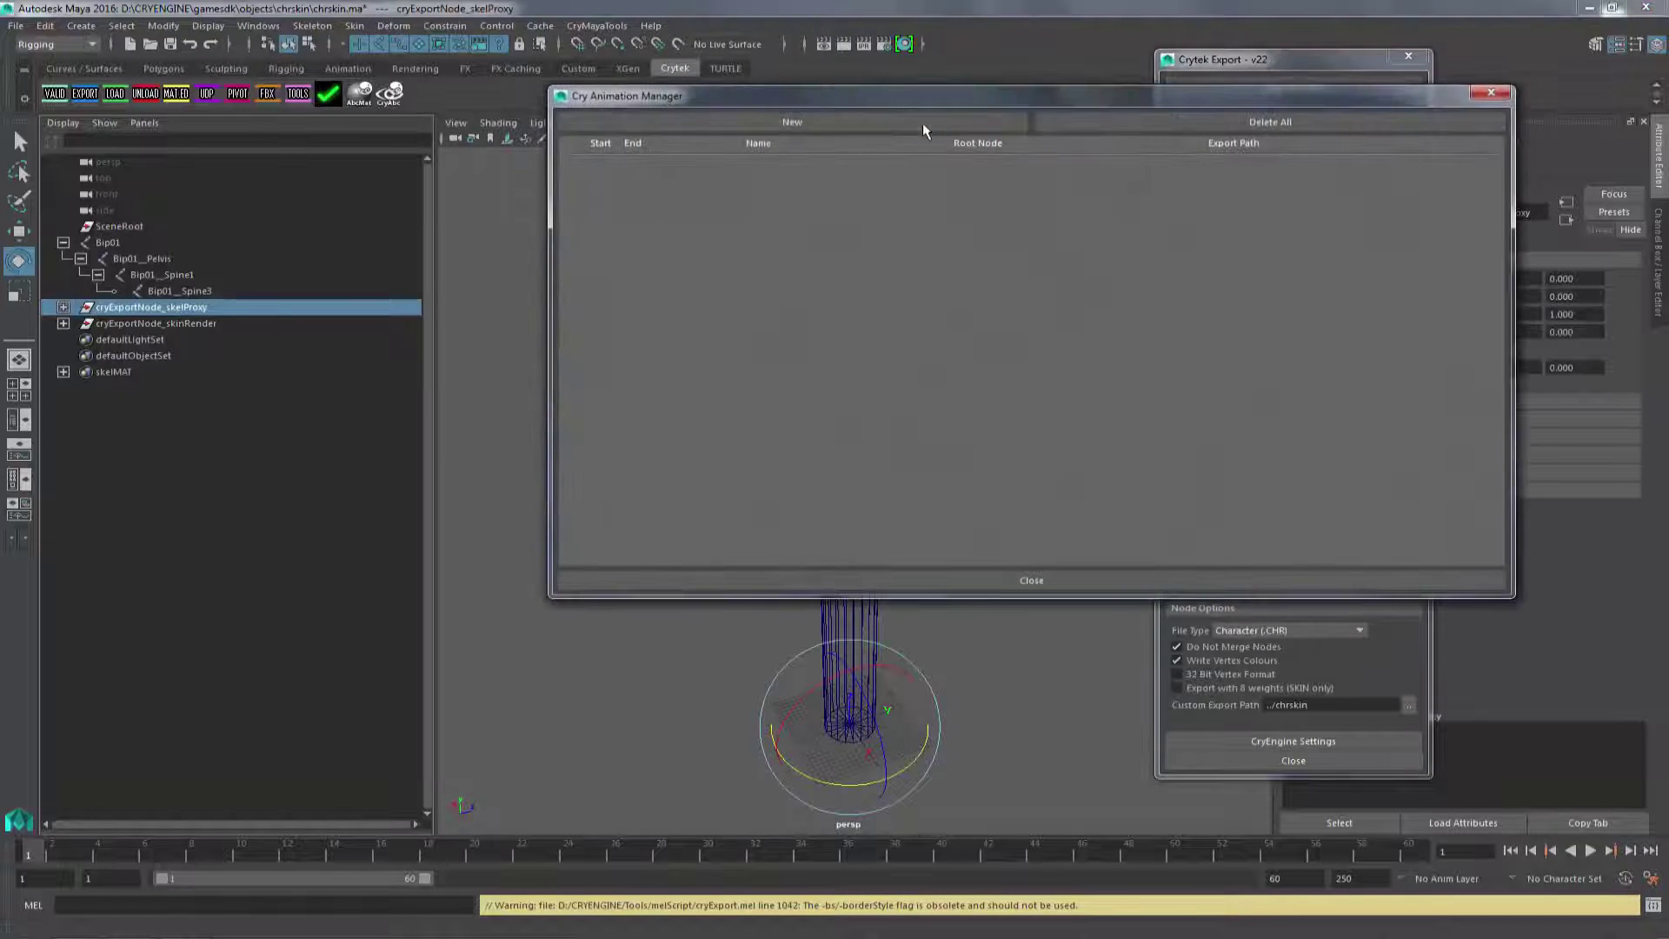
left_click_drag(947, 106, 942, 116)
- Create a new range named 'bend', frames 1–60, rooted at Bip01, exporting to chrskin
left_click(847, 134)
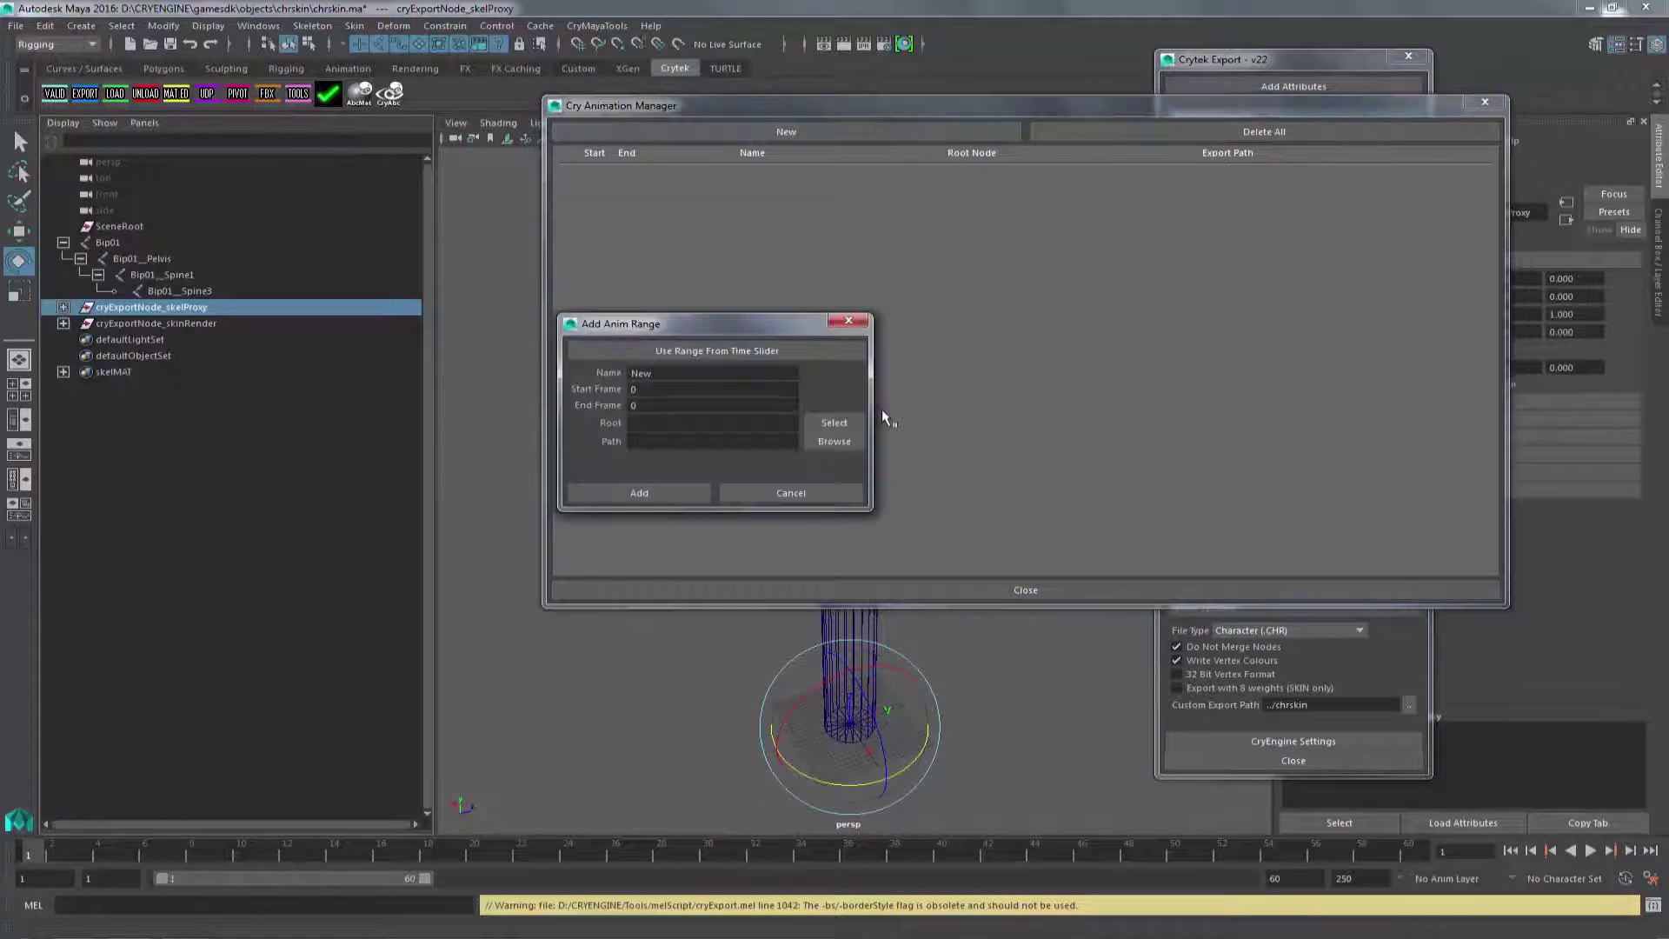
double_click(640, 373)
type("bend")
key("shift+Tab")
left_click(107, 242)
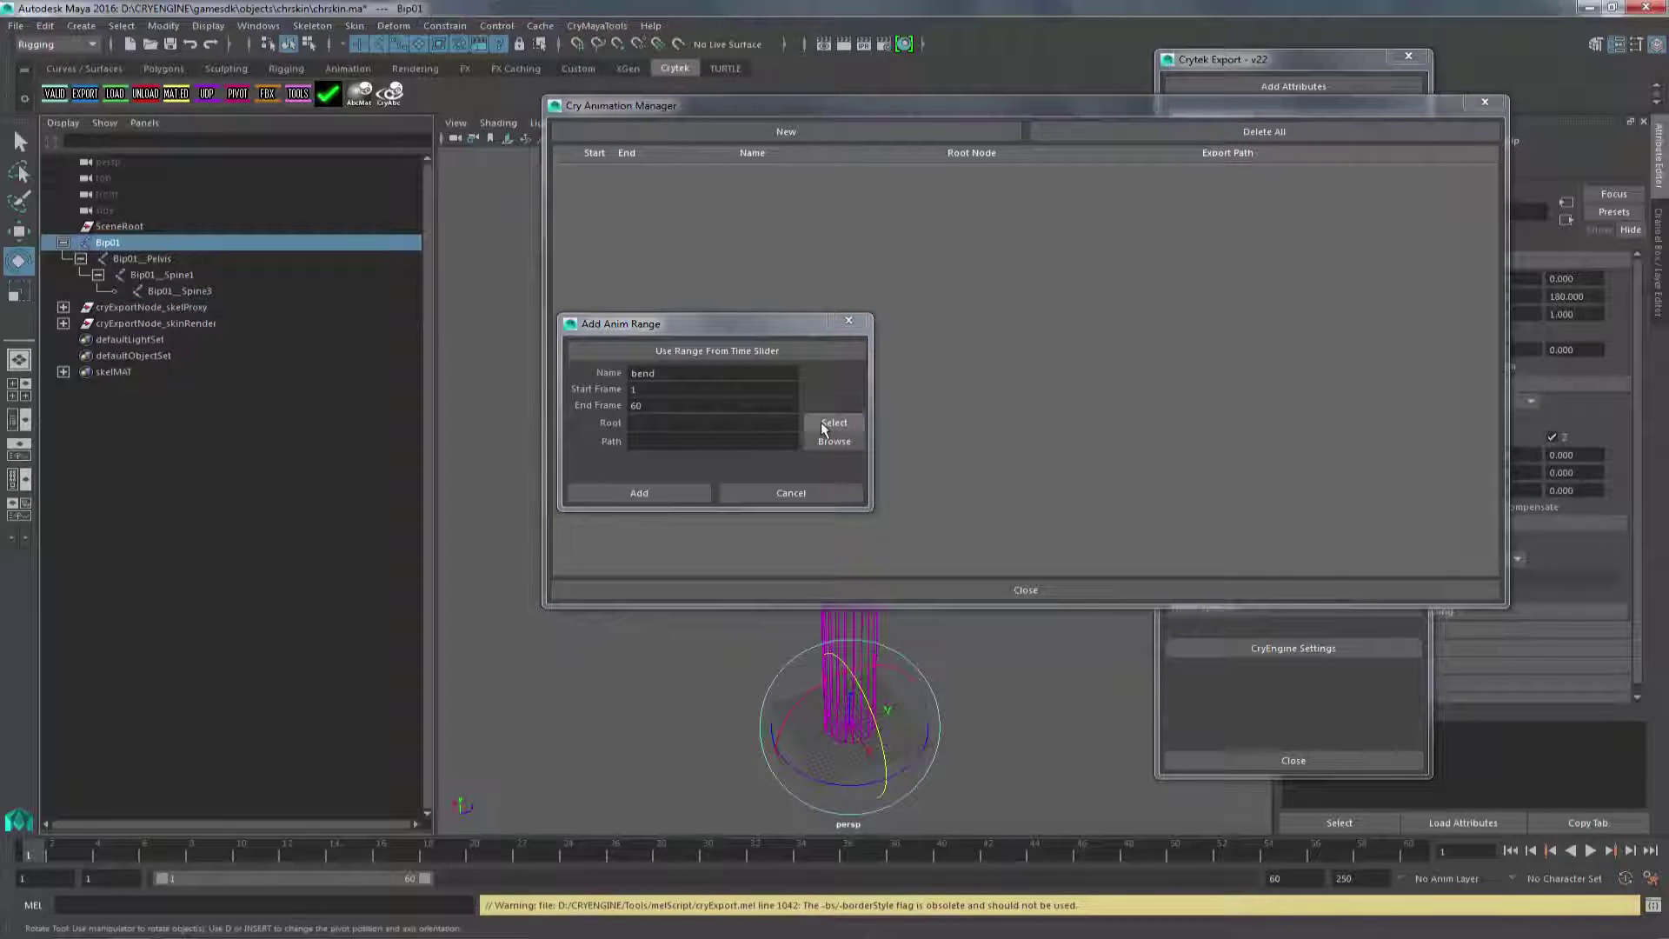
left_click(821, 422)
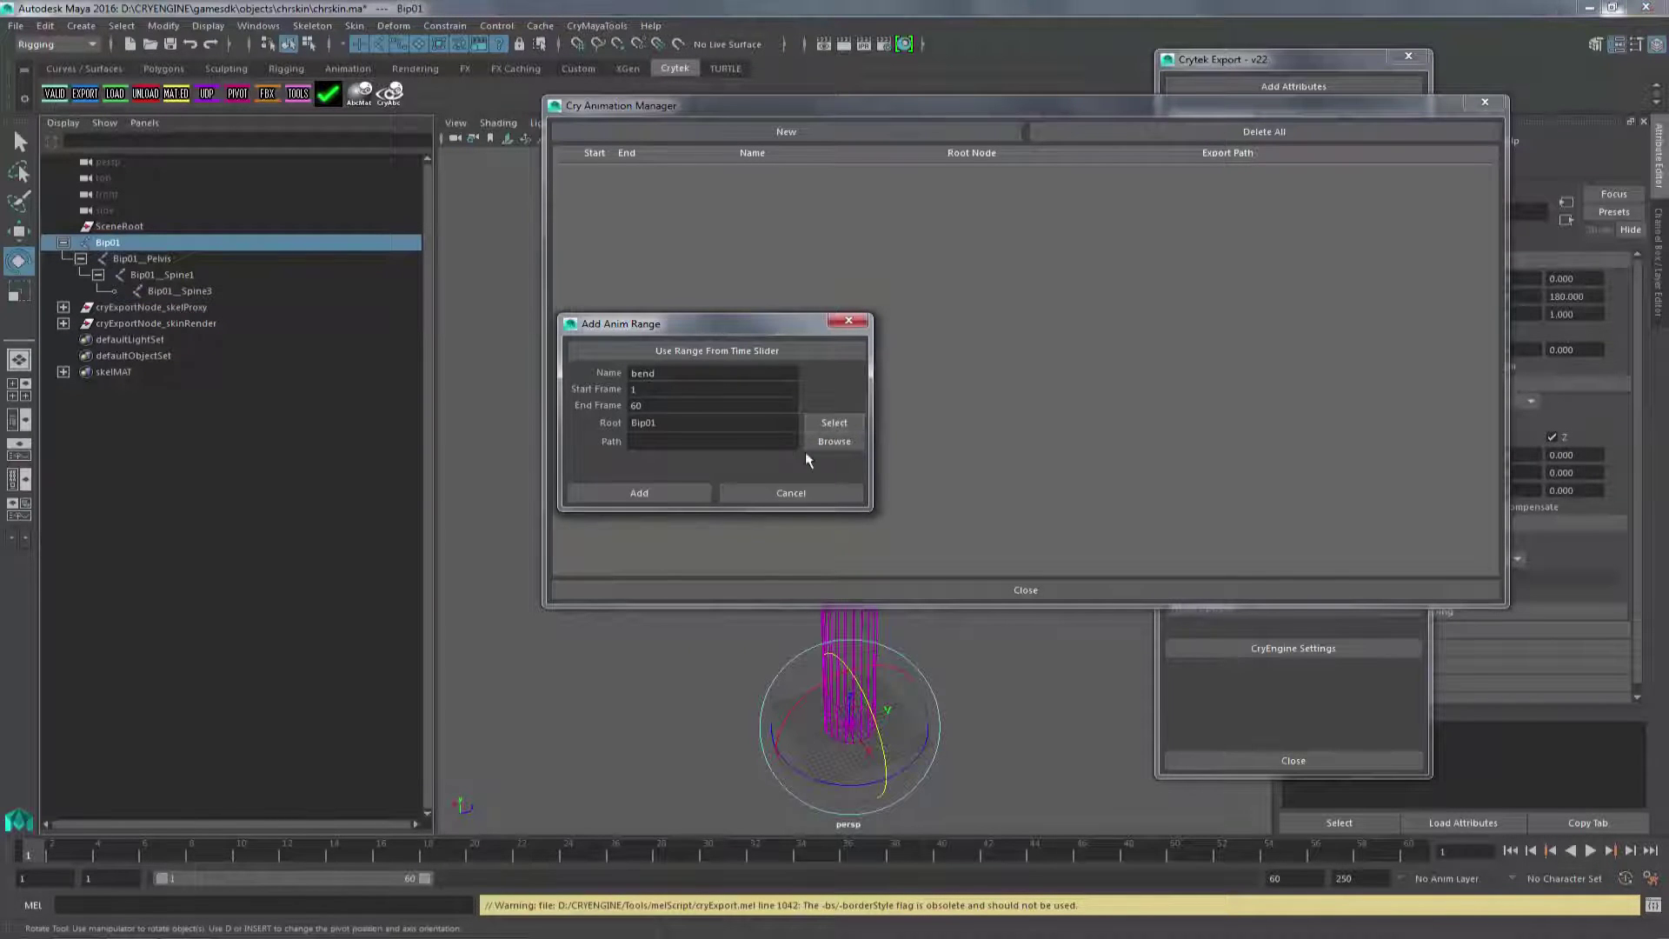
left_click(843, 441)
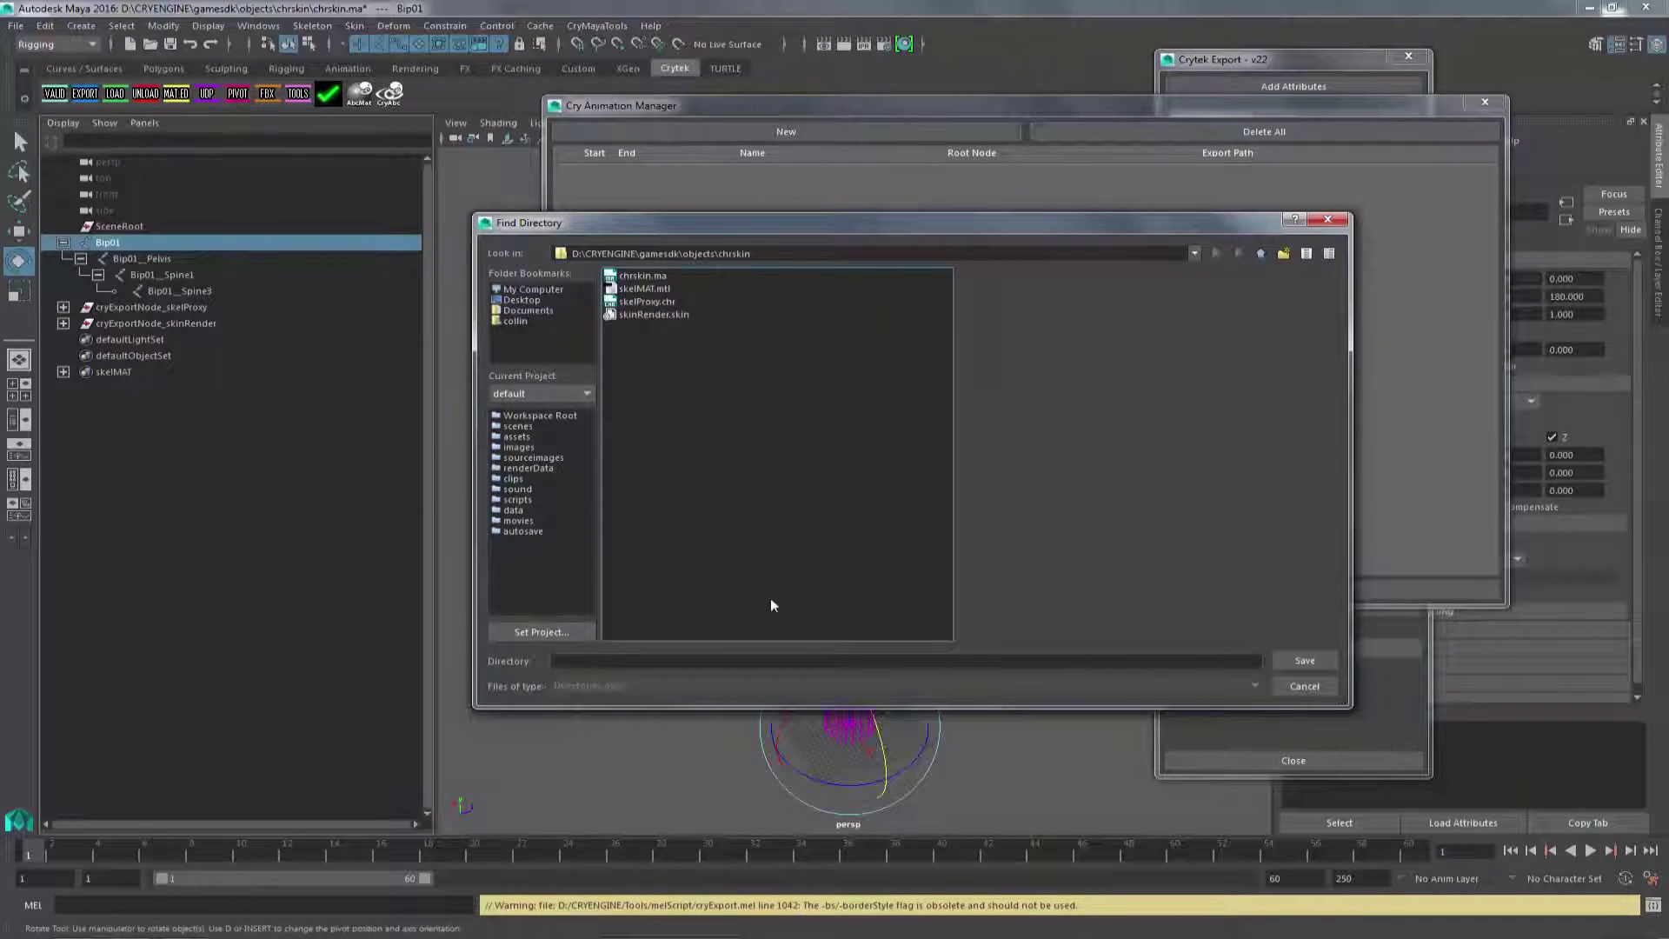
left_click(1304, 660)
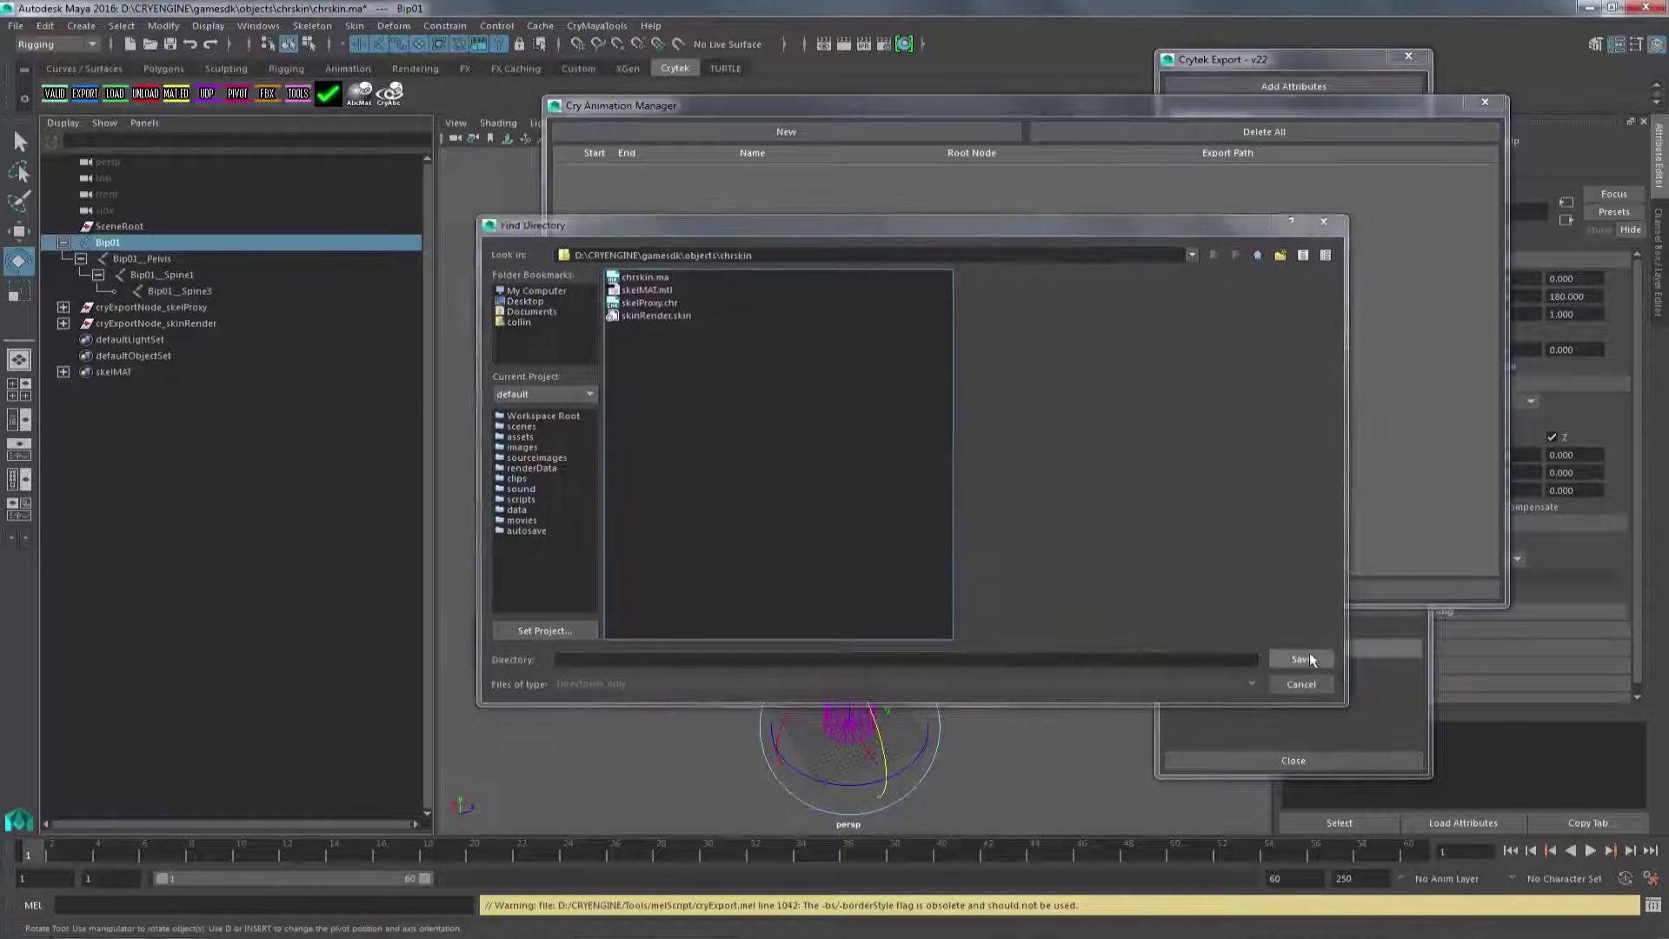
- Add the bend range, select Bip01 and export all animations from Crytek Export
left_click(678, 492)
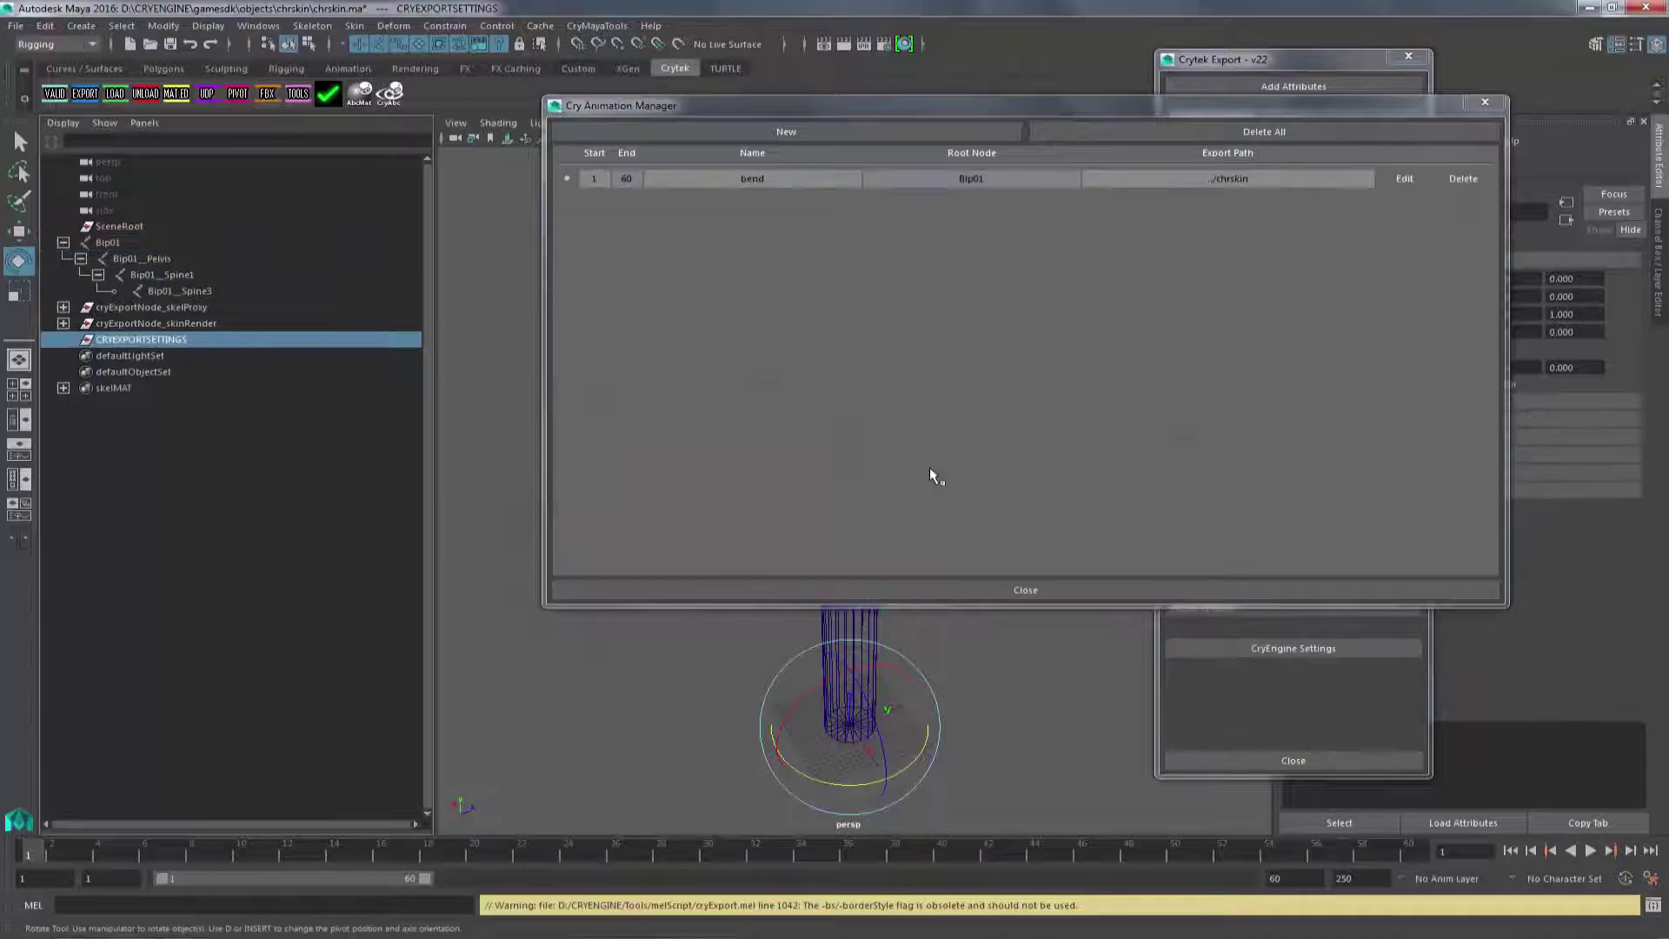
left_click(1025, 587)
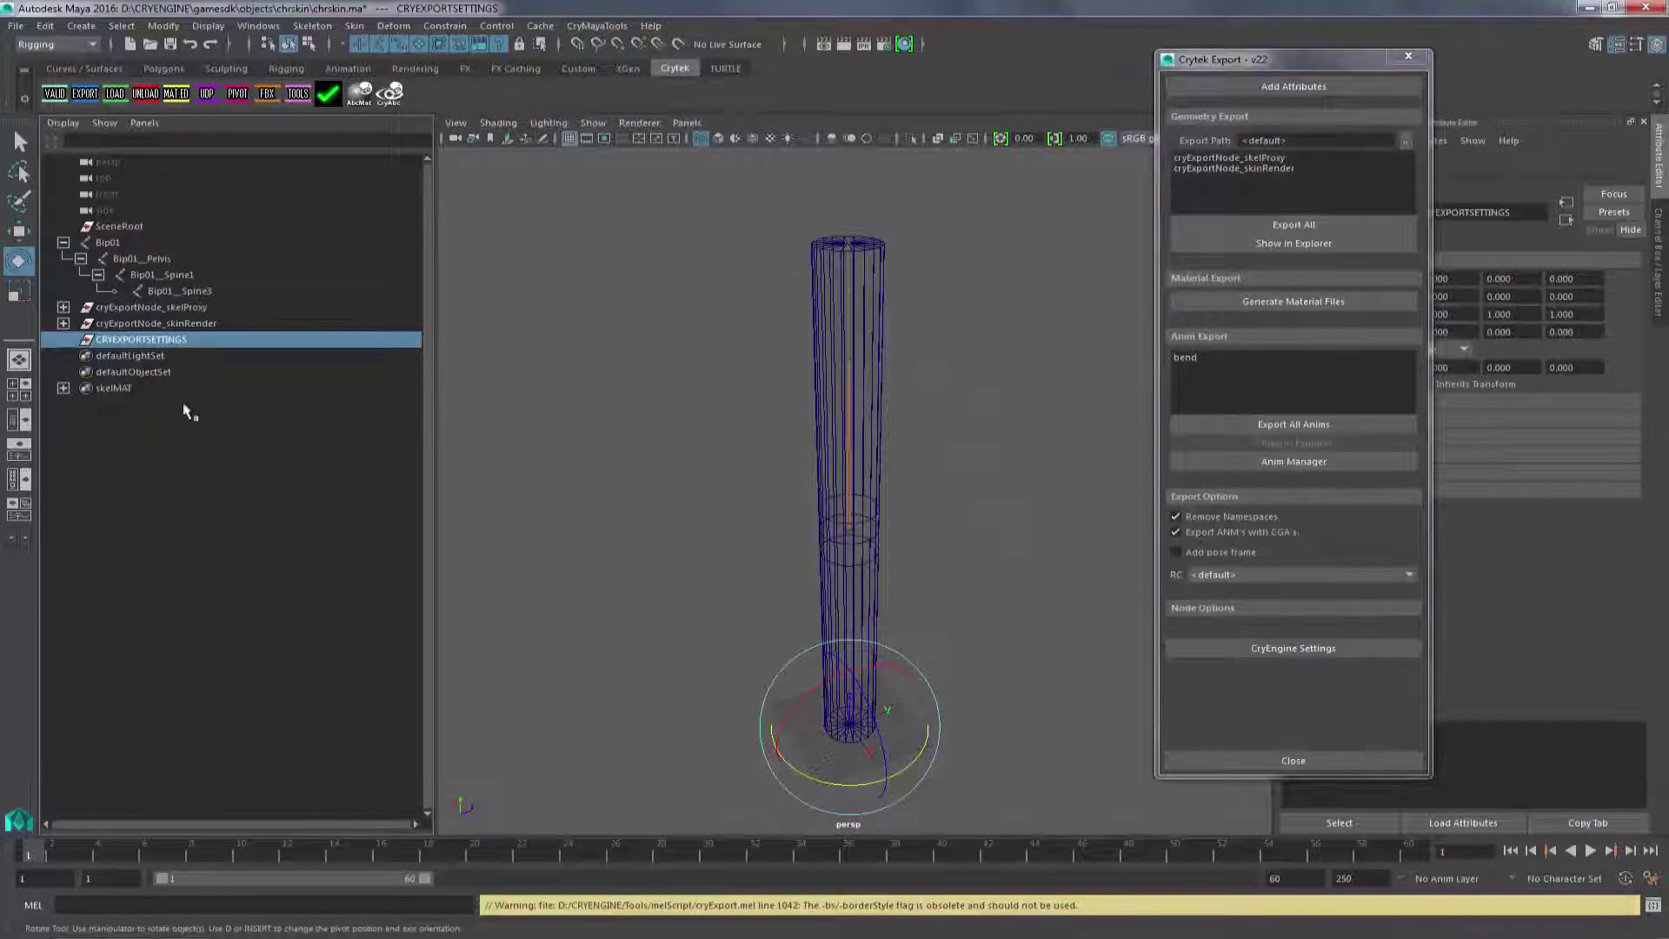
left_click(109, 243)
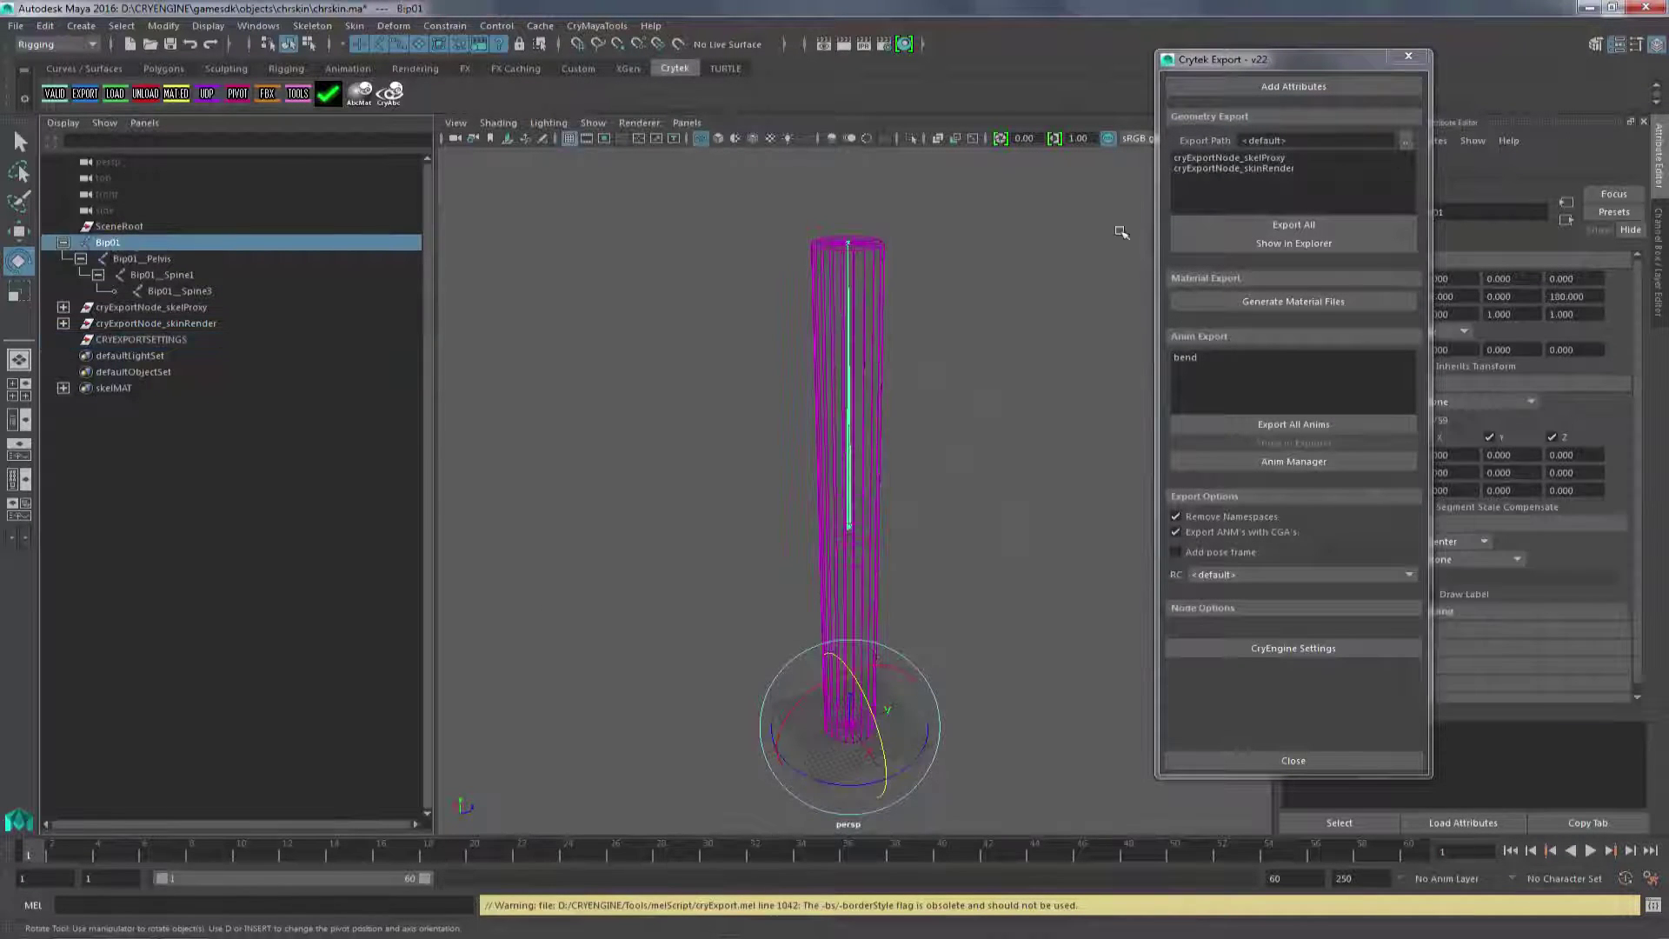
left_click(1348, 423)
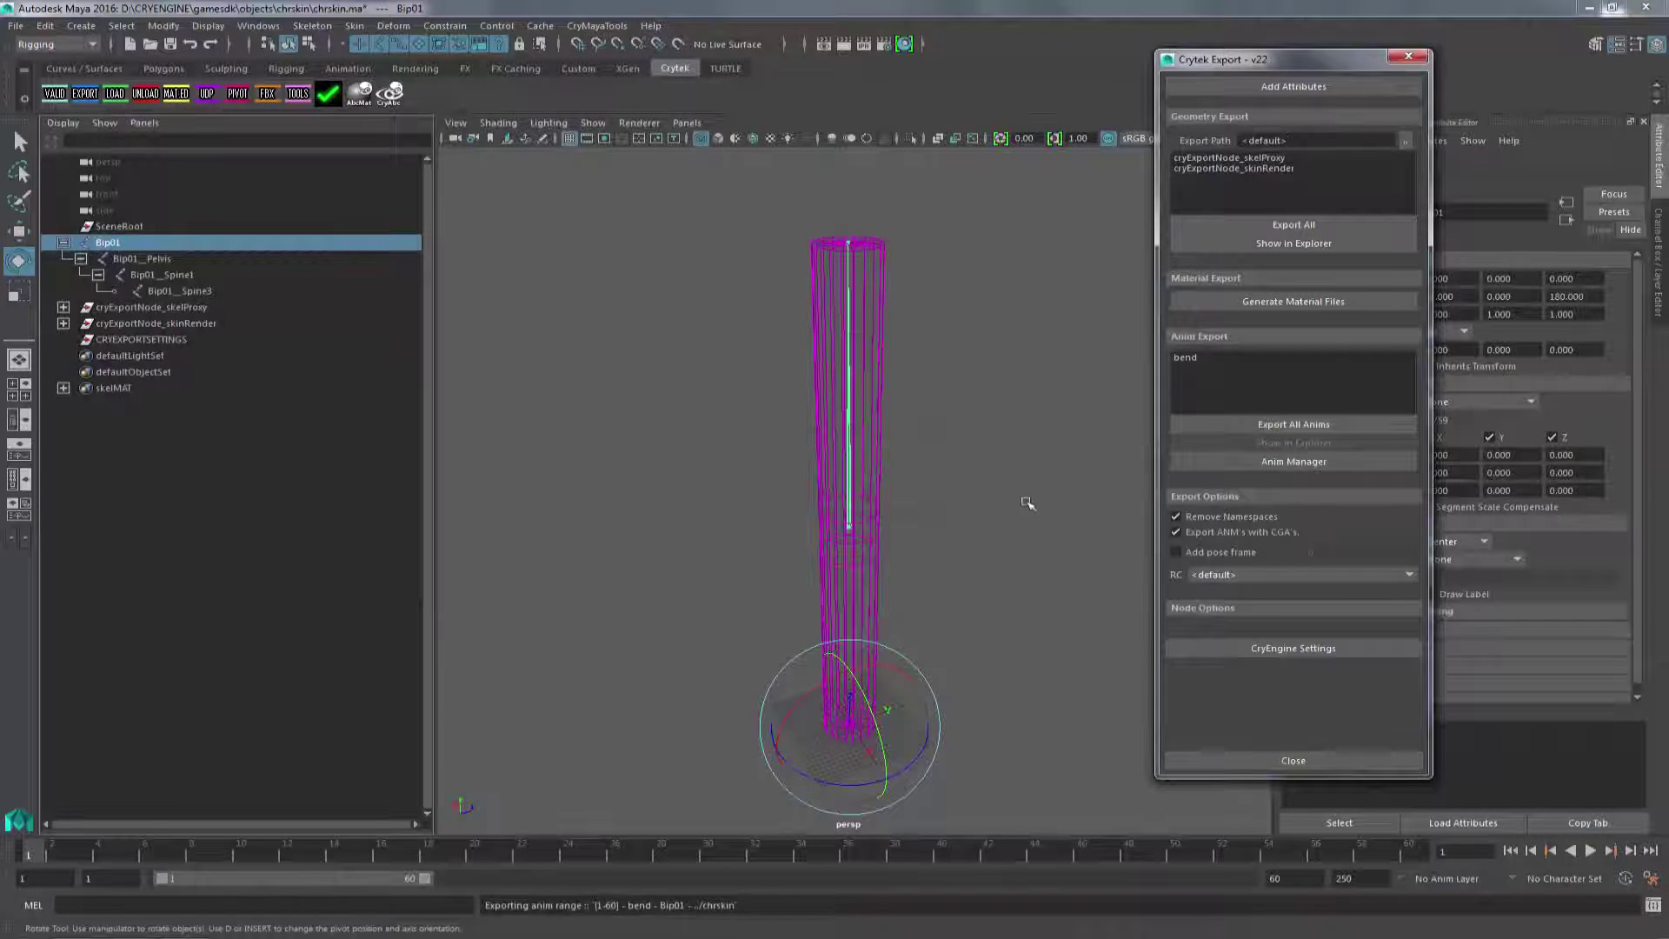
- Minimize Maya and check the exported bend.i_caf in the chrskin folder
left_click(1590, 7)
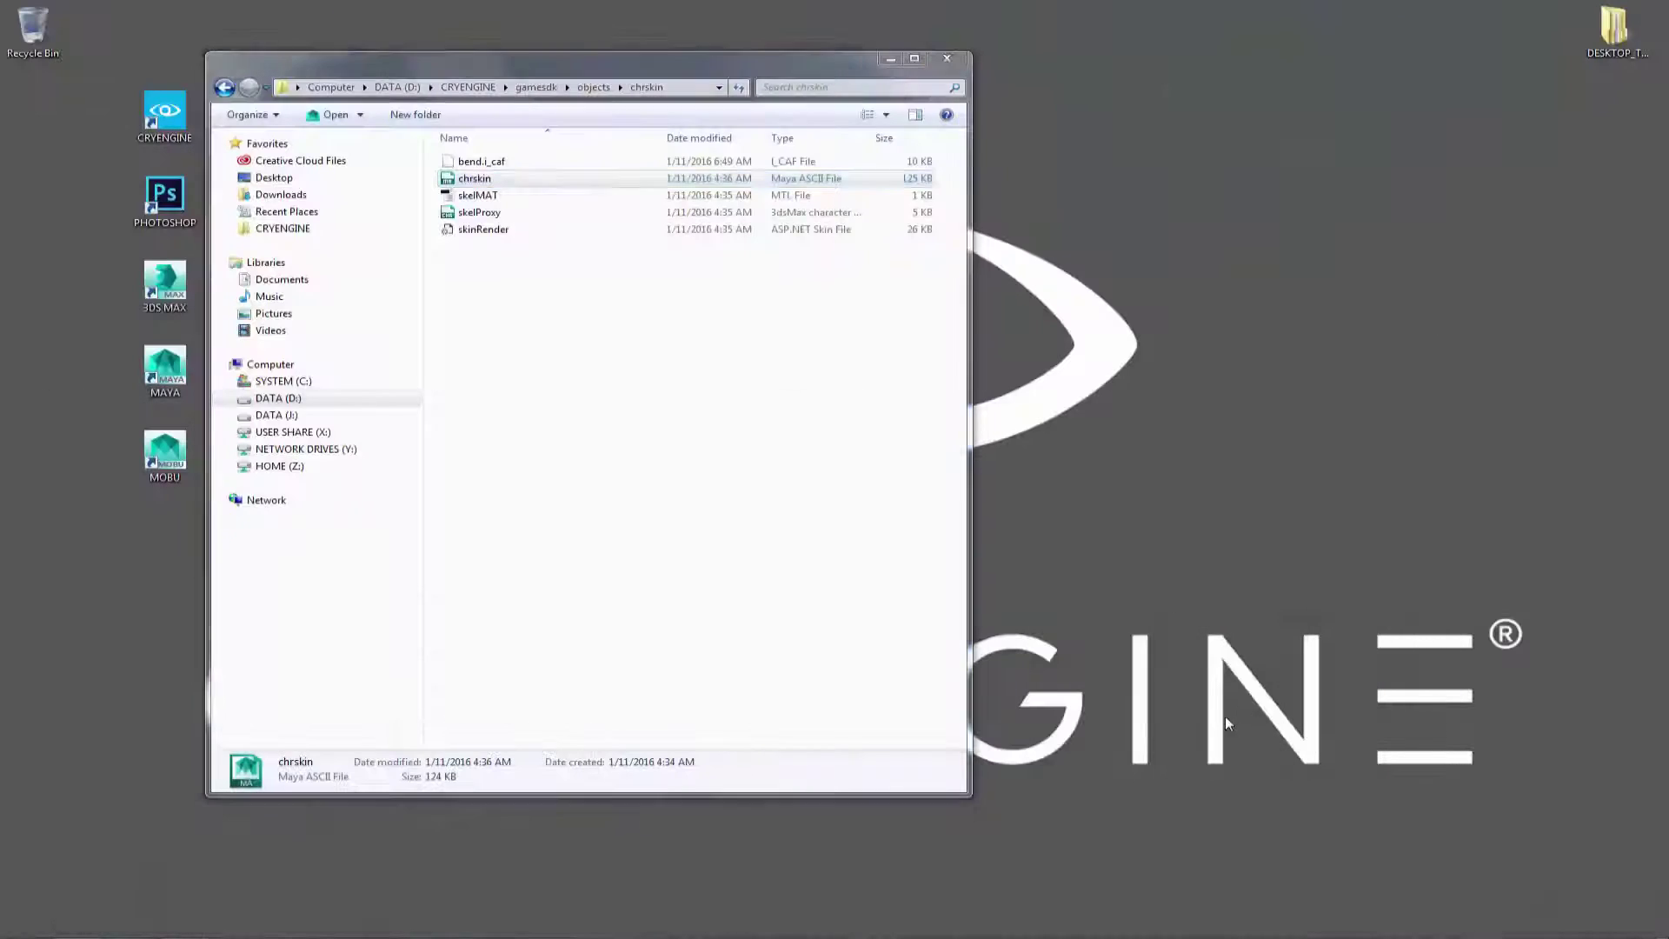
left_click(539, 164)
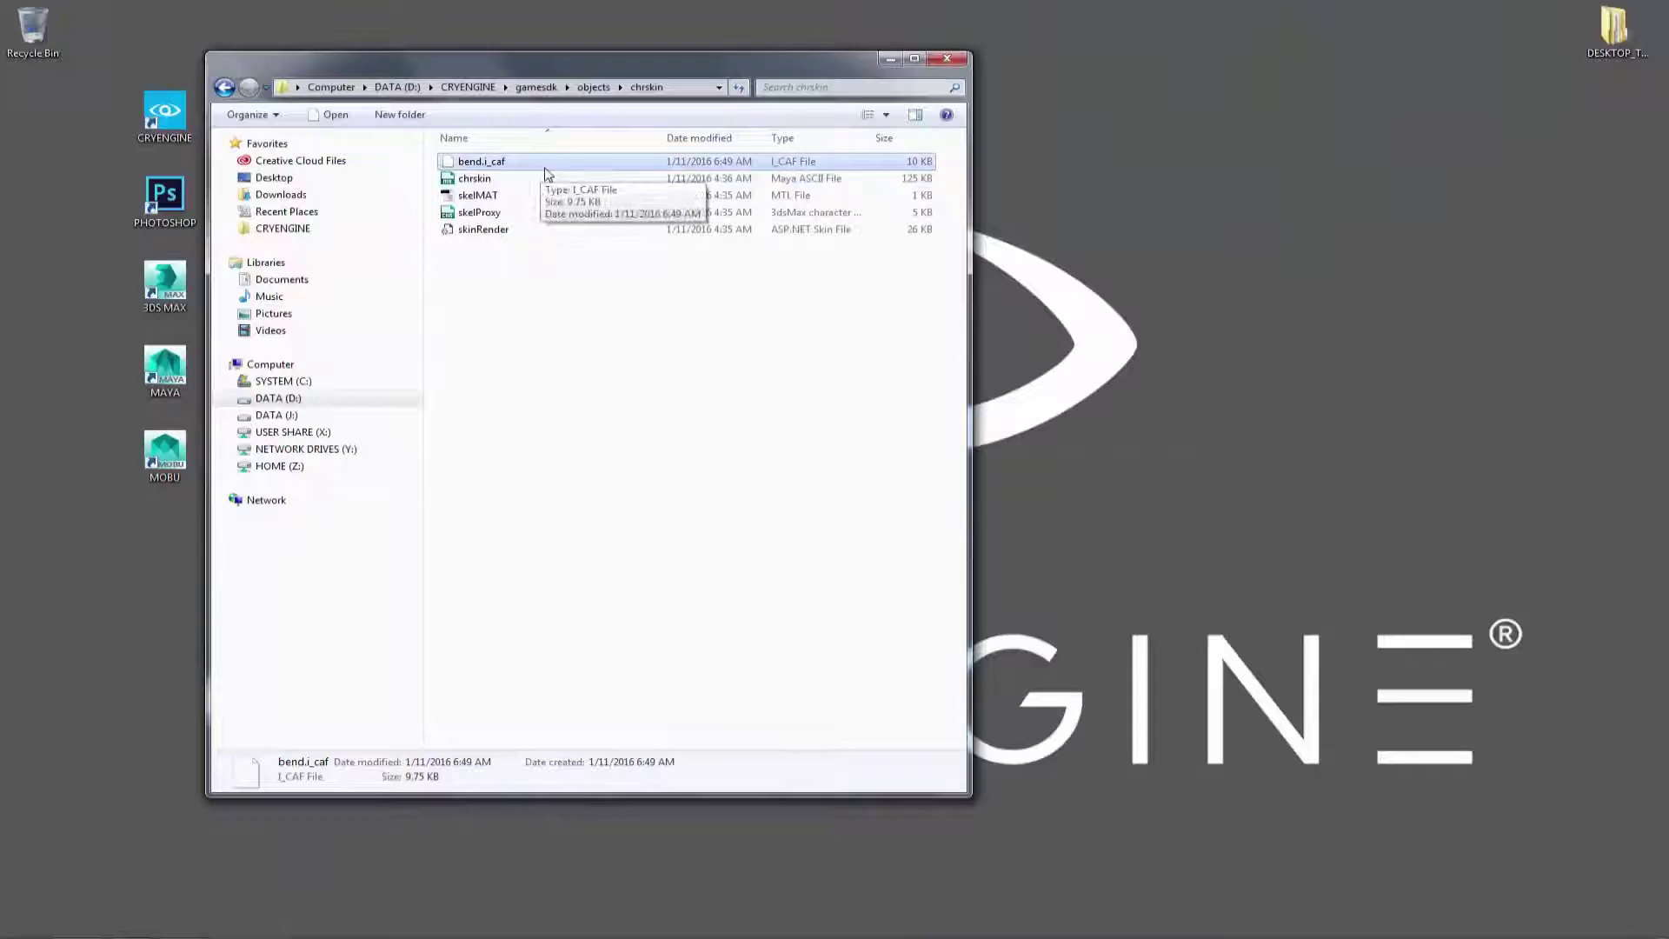
left_click(738, 425)
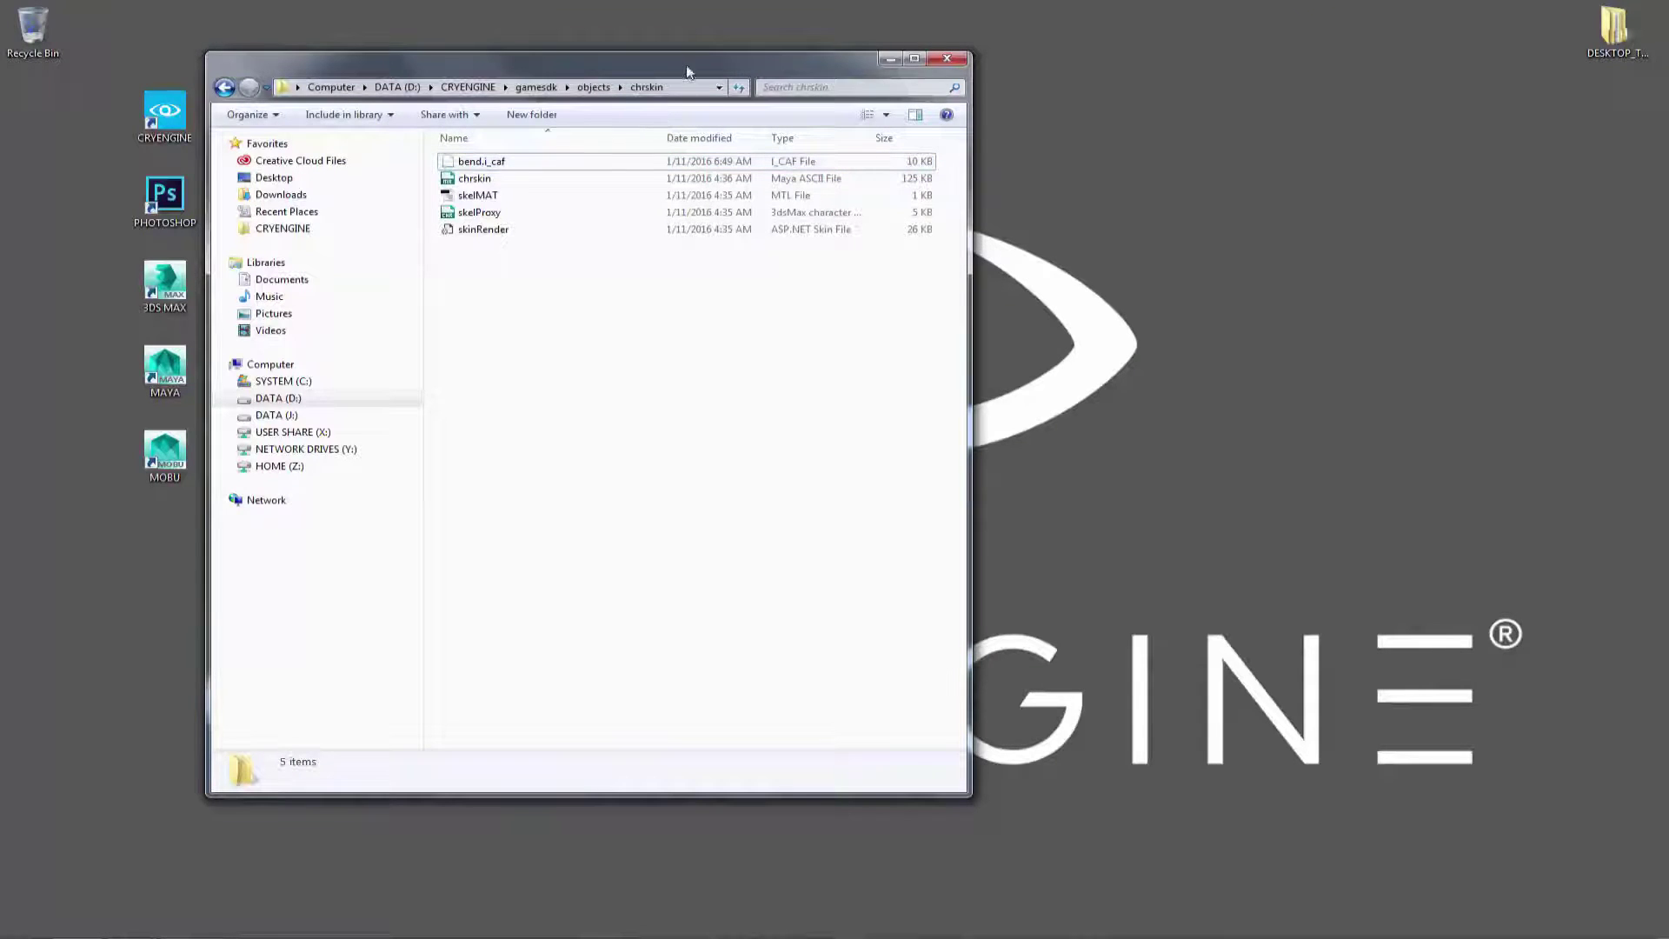
mouse_move(688, 71)
left_mouse_down()
mouse_move(709, 95)
mouse_move(693, 61)
left_mouse_up()
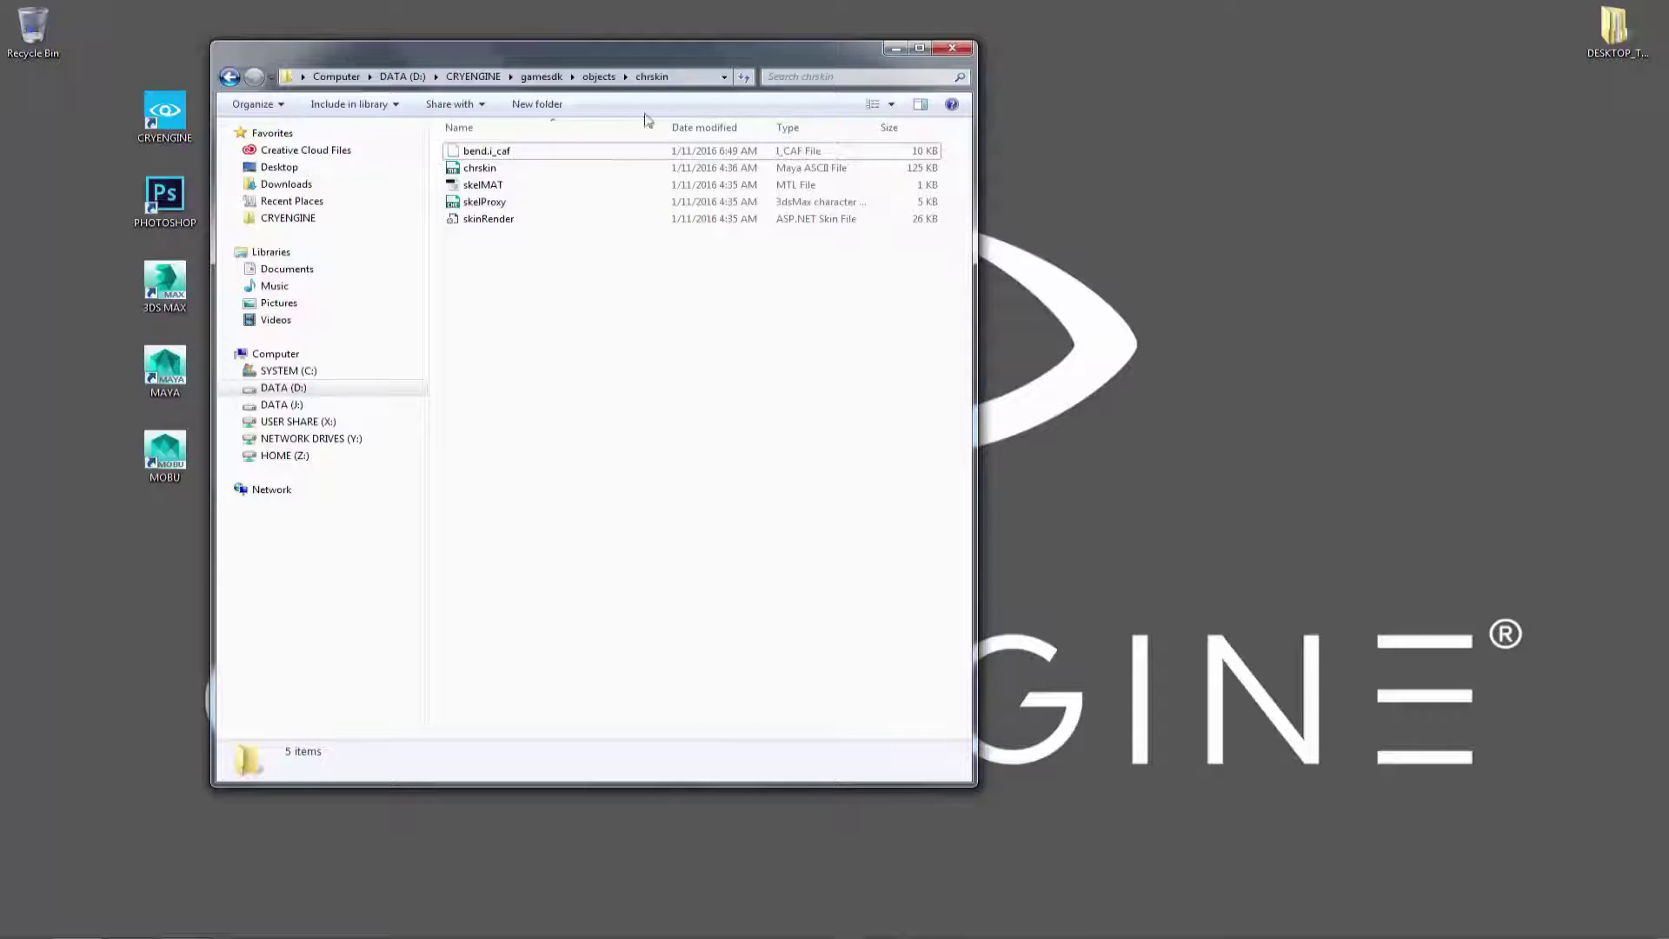
- Go up to gamesdk and open objectschar.pak as an archive with 7-Zip
left_click(606, 78)
left_click(665, 422)
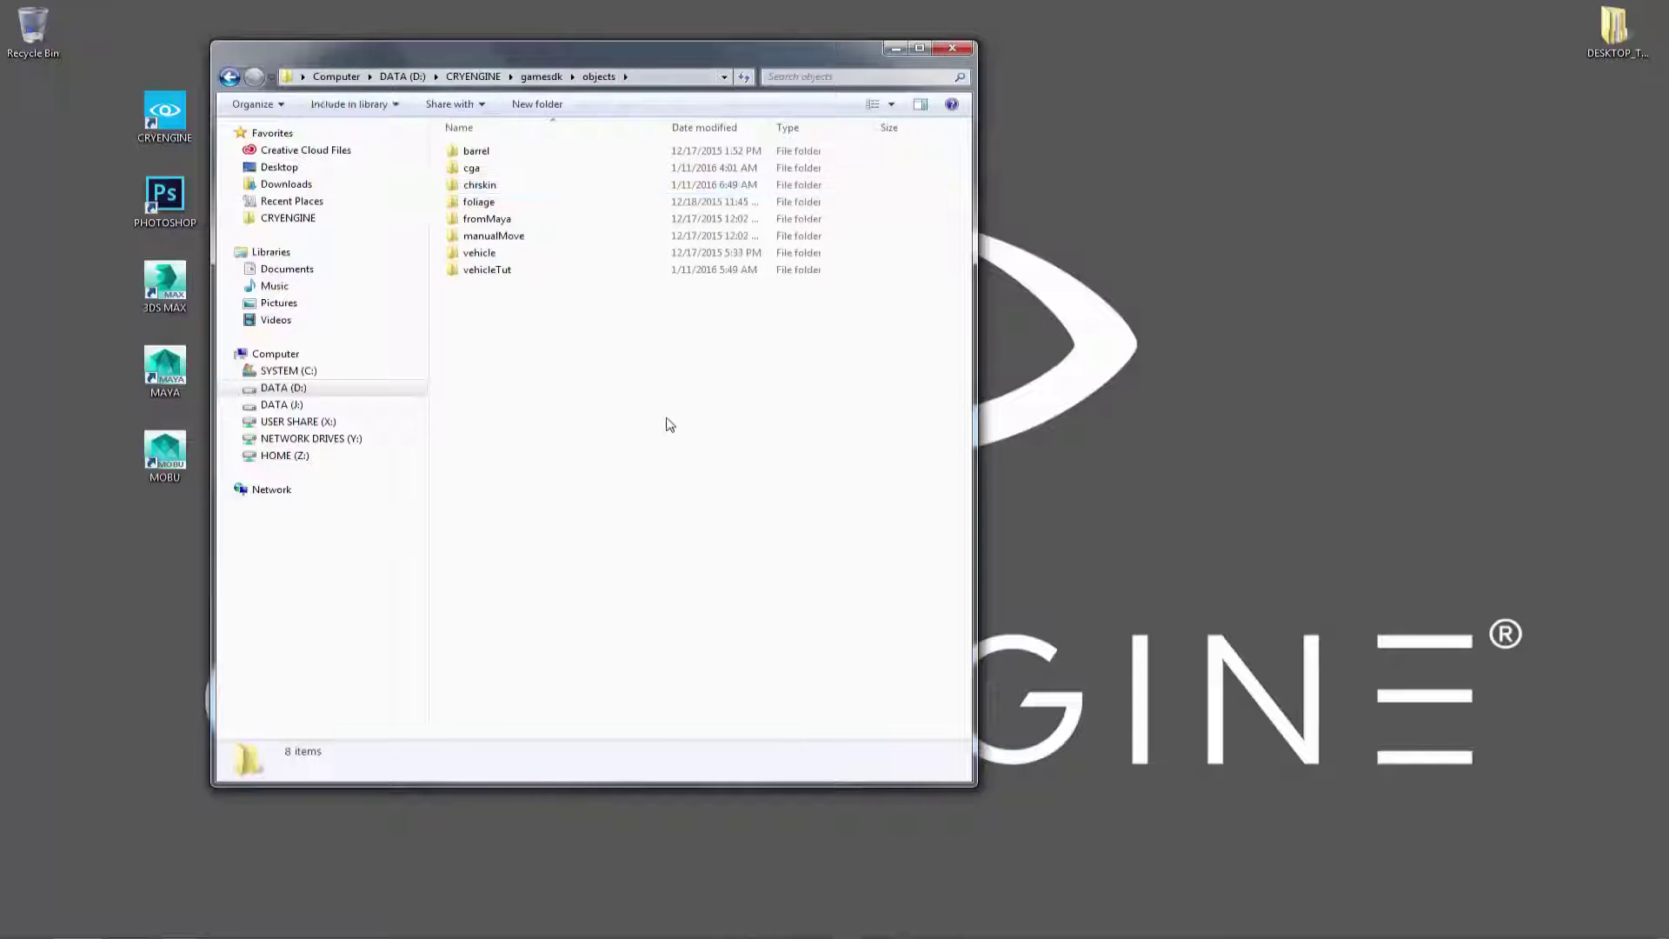
left_click(545, 79)
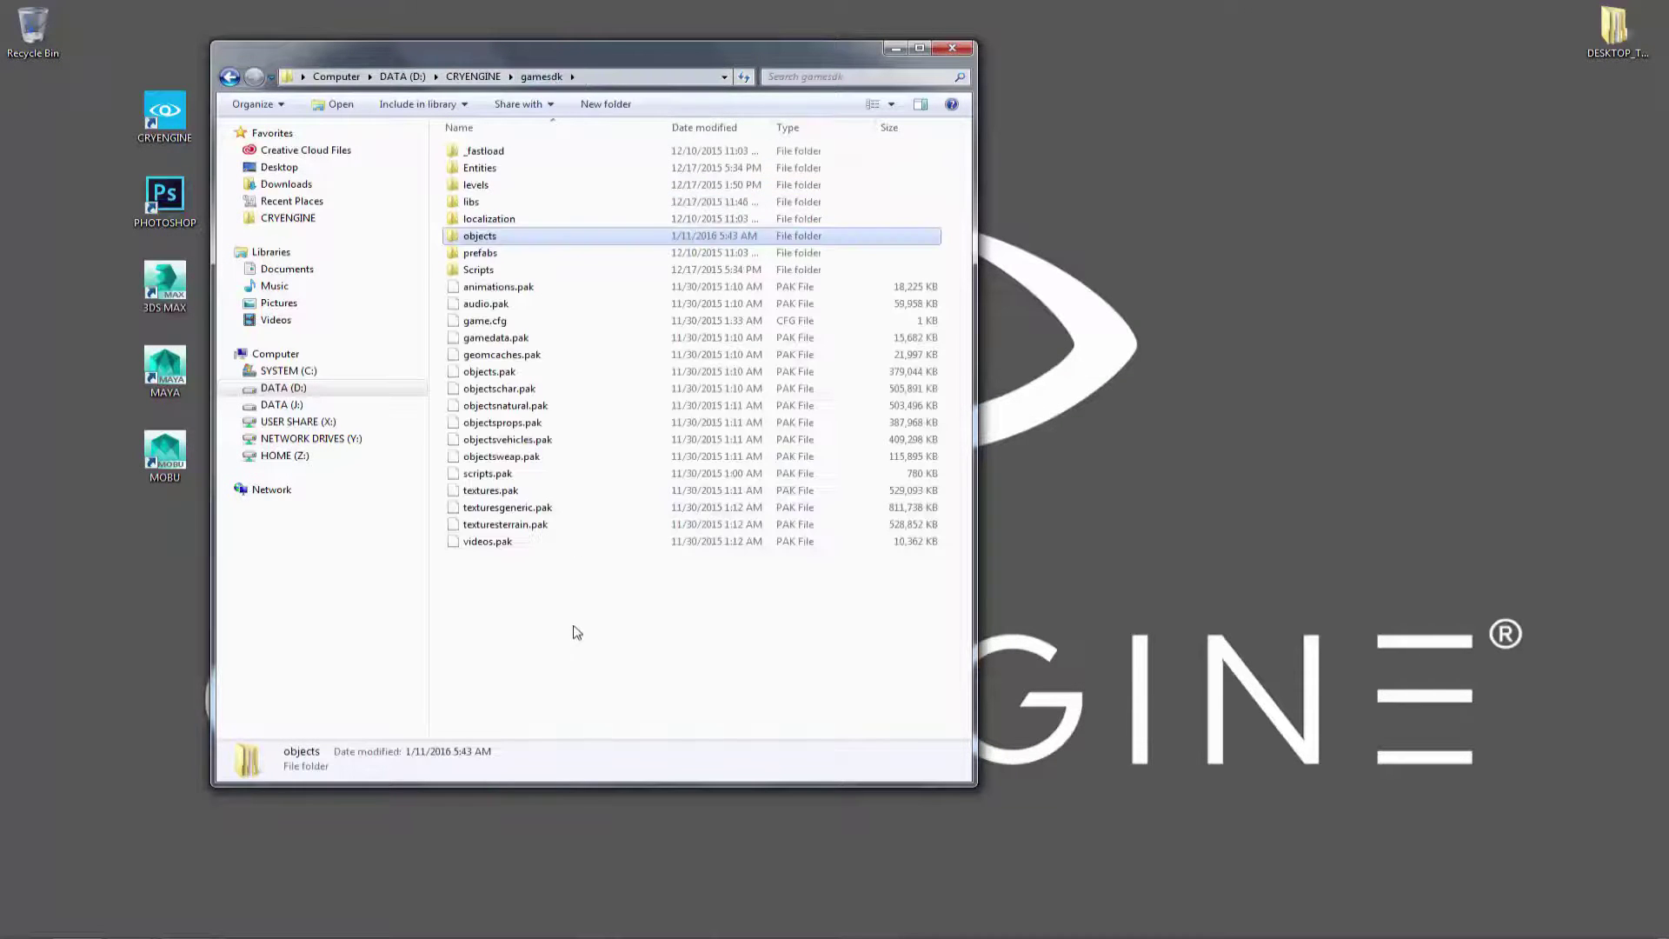
left_click(546, 391)
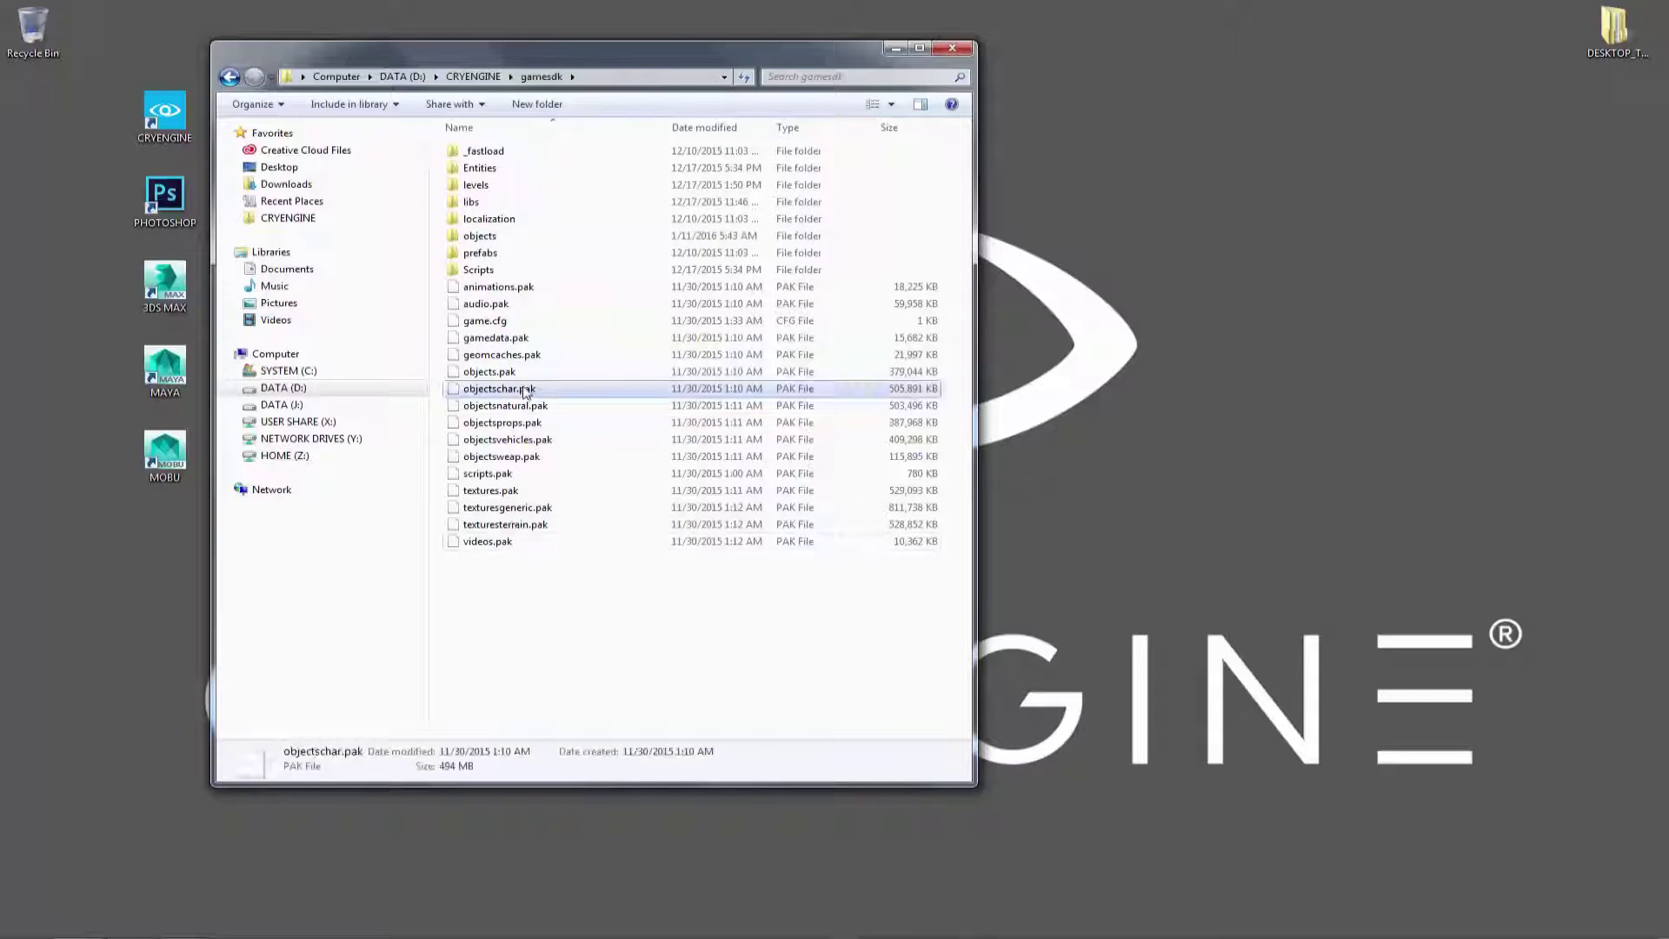
right_click(550, 394)
mouse_move(736, 421)
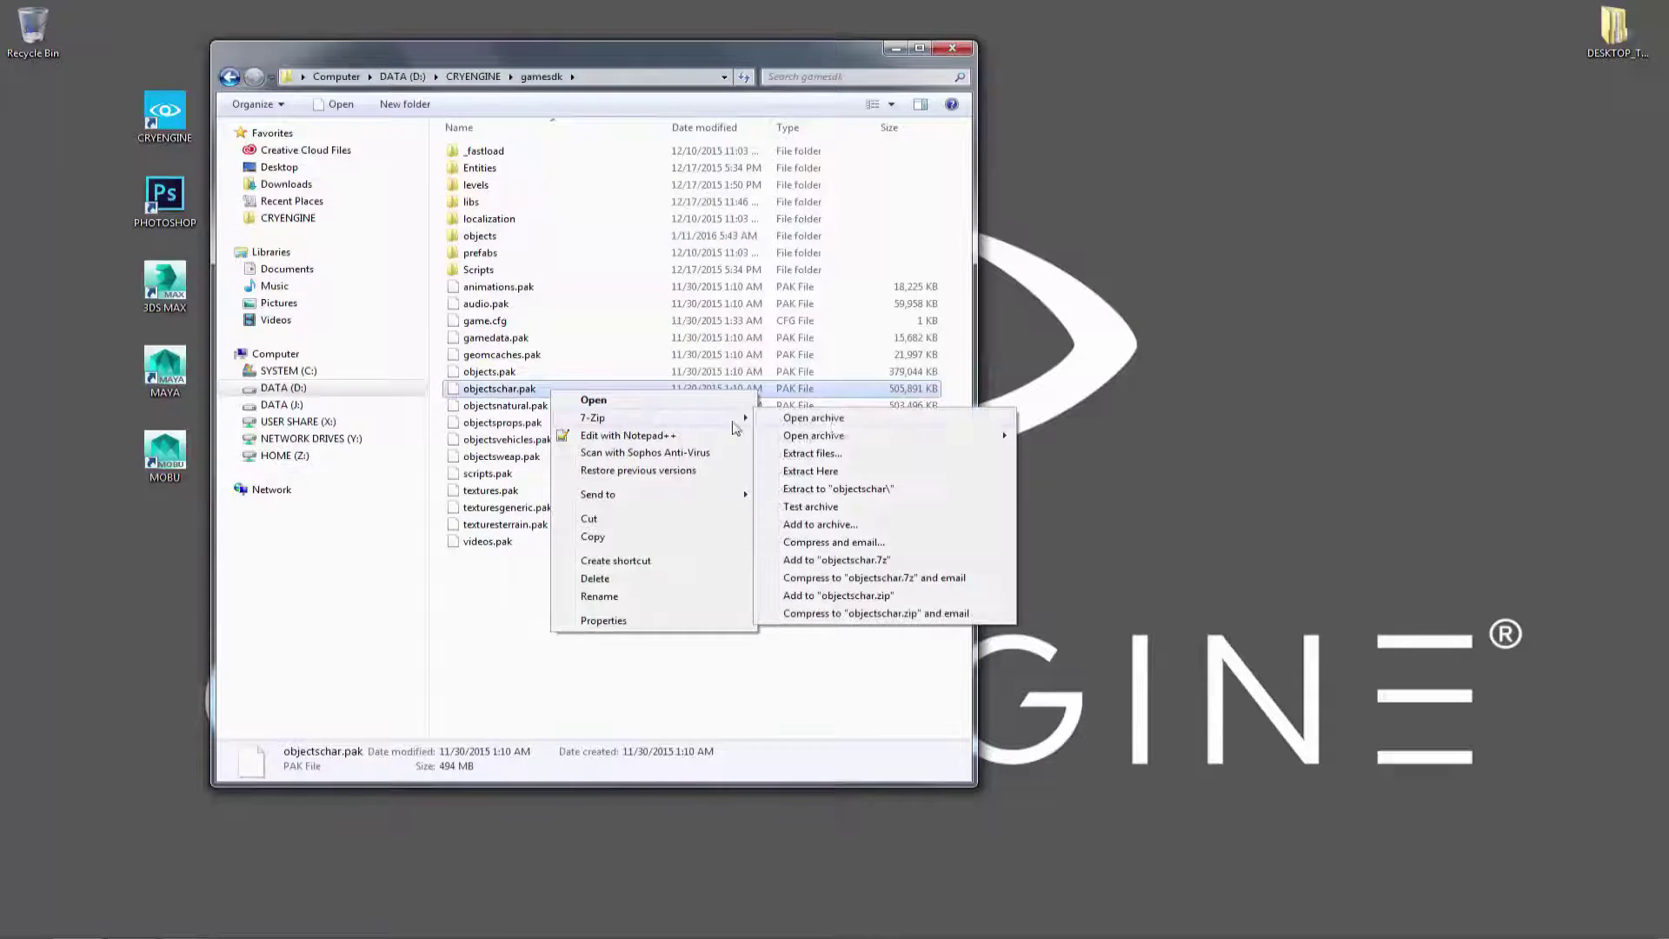
left_click(833, 424)
- Browse to Objects\characters\human\generic and drag skeleton_player_generic.chrparams onto the desktop
left_click_drag(769, 244, 1205, 247)
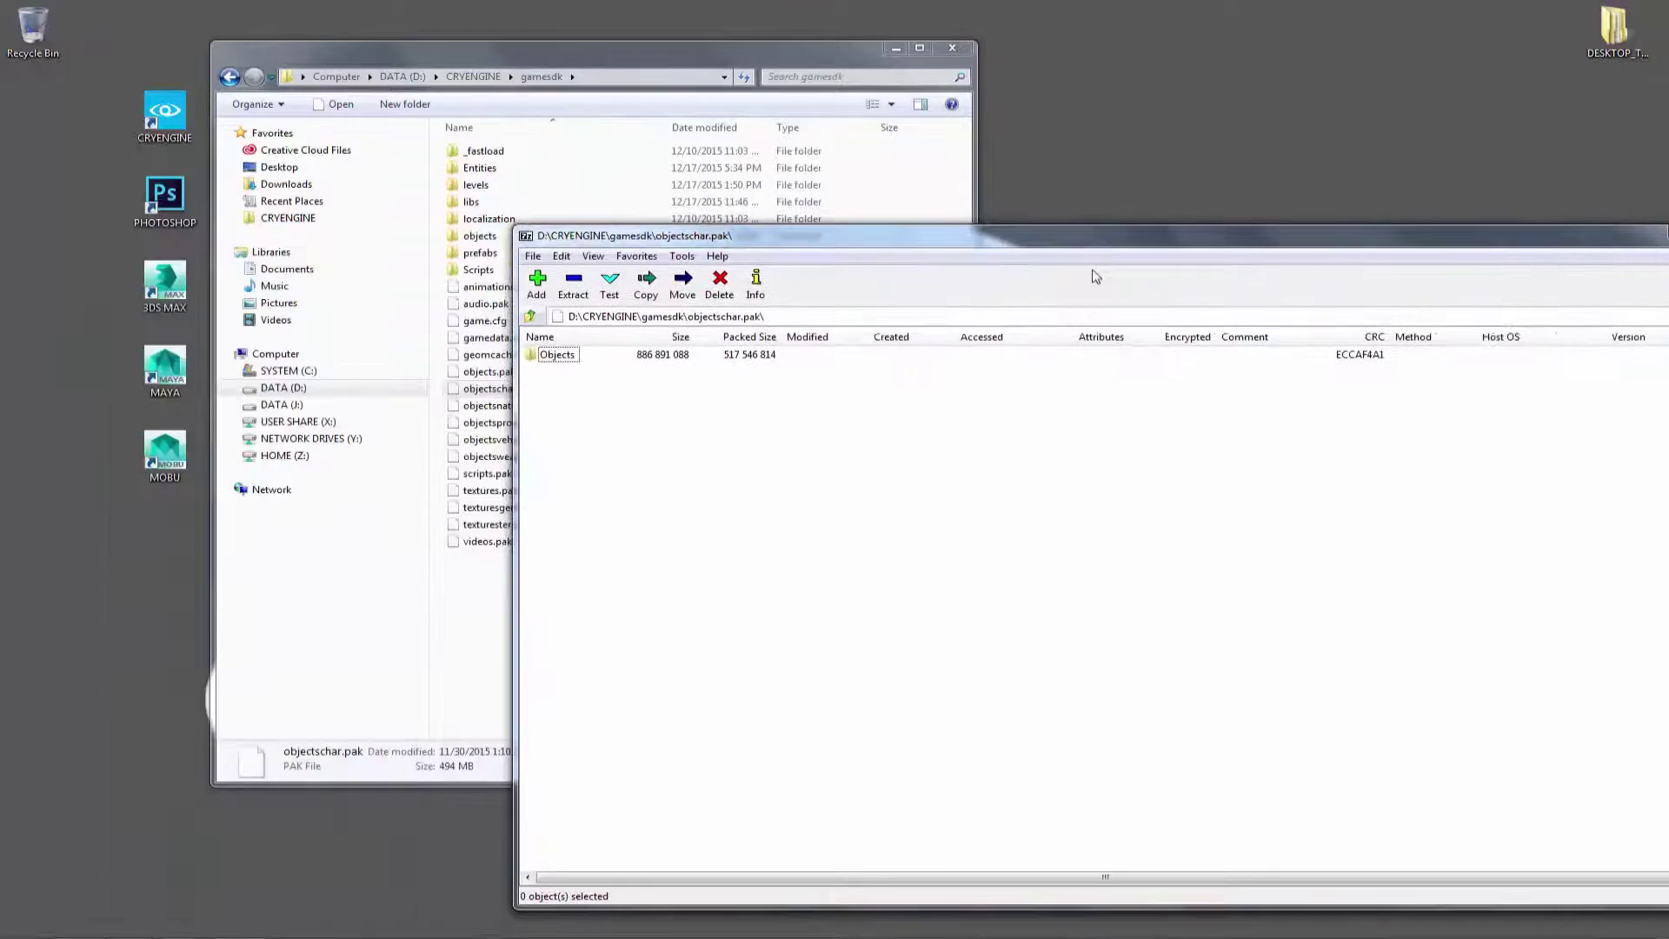
double_click(561, 357)
left_click(565, 358)
double_click(565, 358)
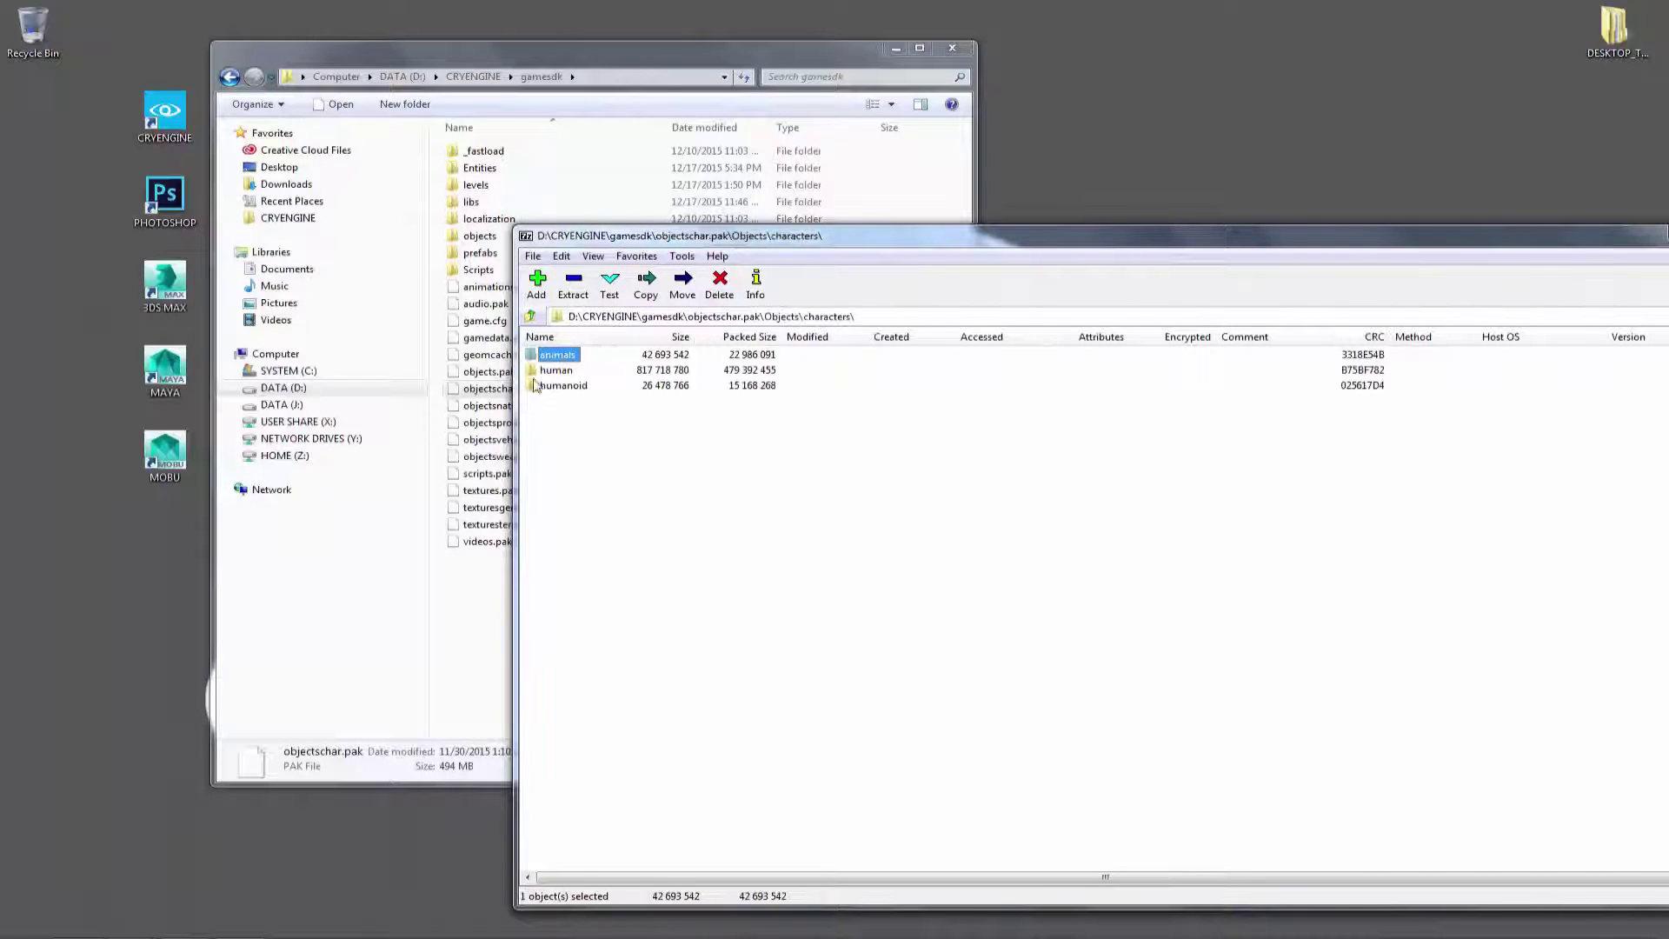
double_click(569, 372)
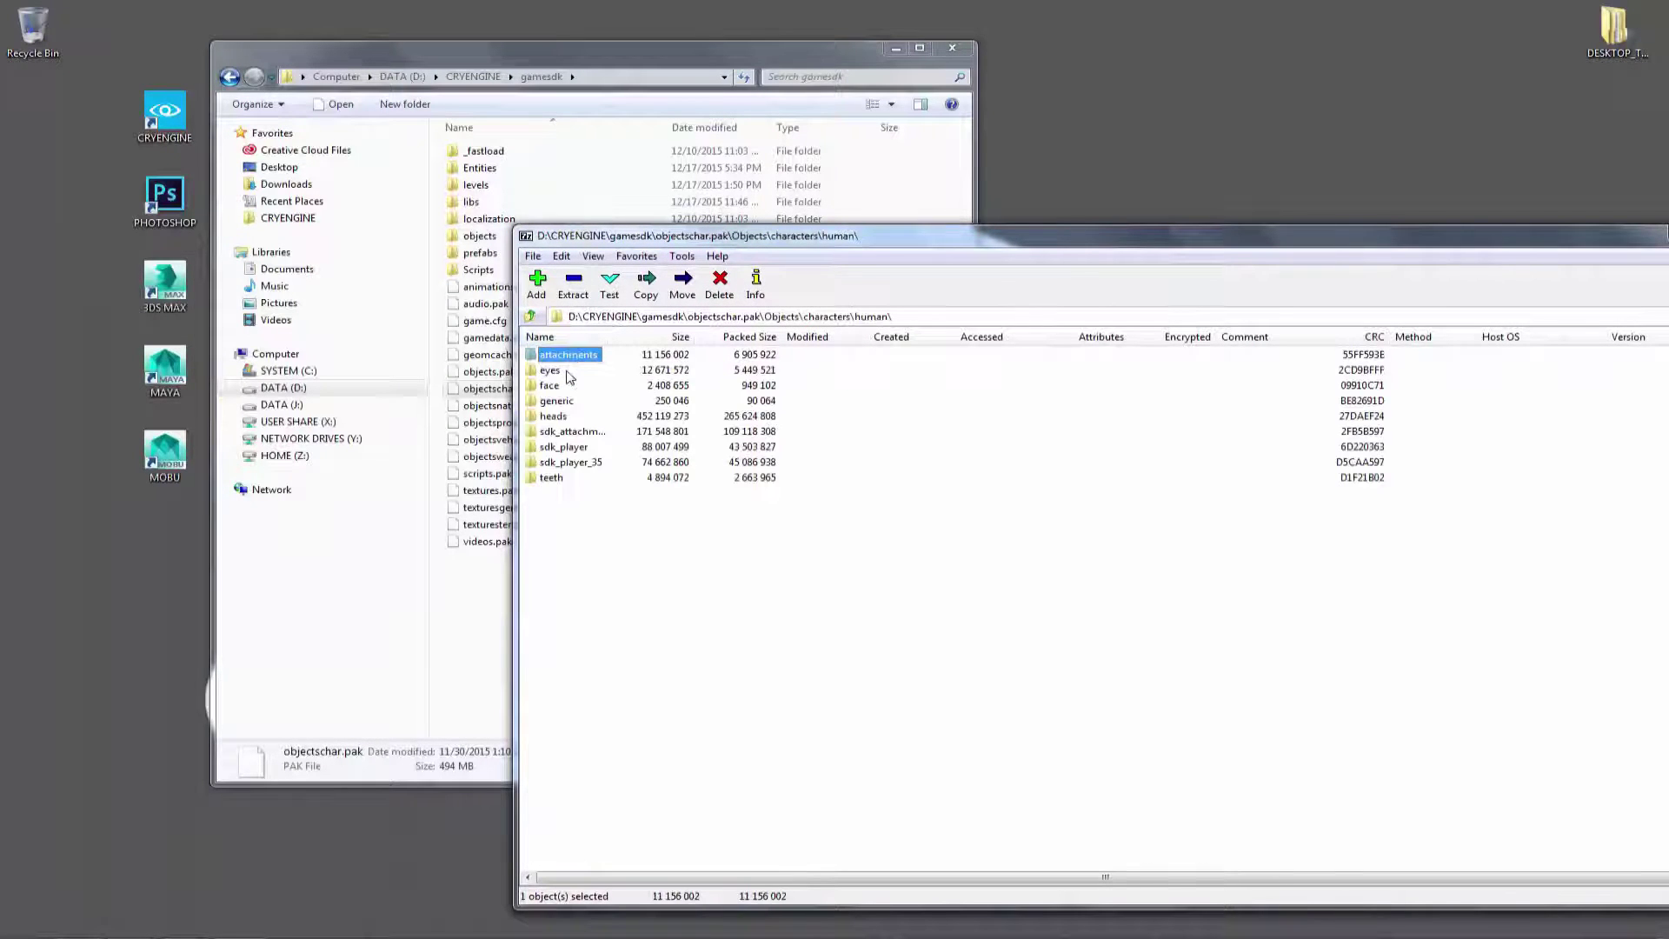
double_click(565, 402)
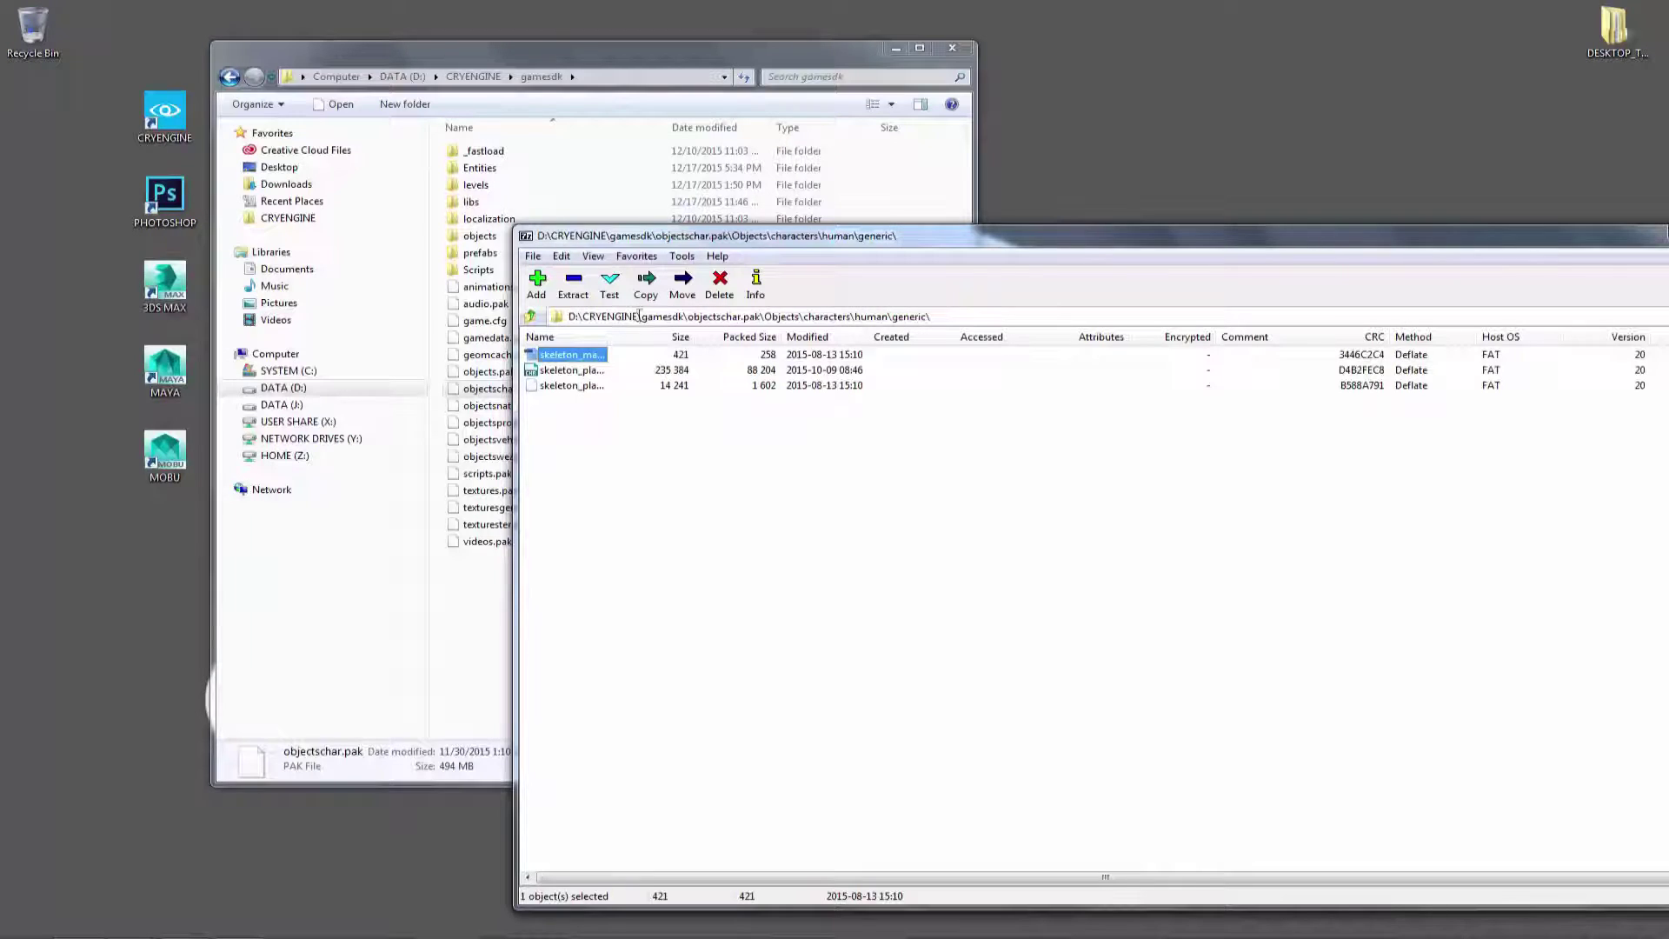
left_click_drag(608, 336, 728, 337)
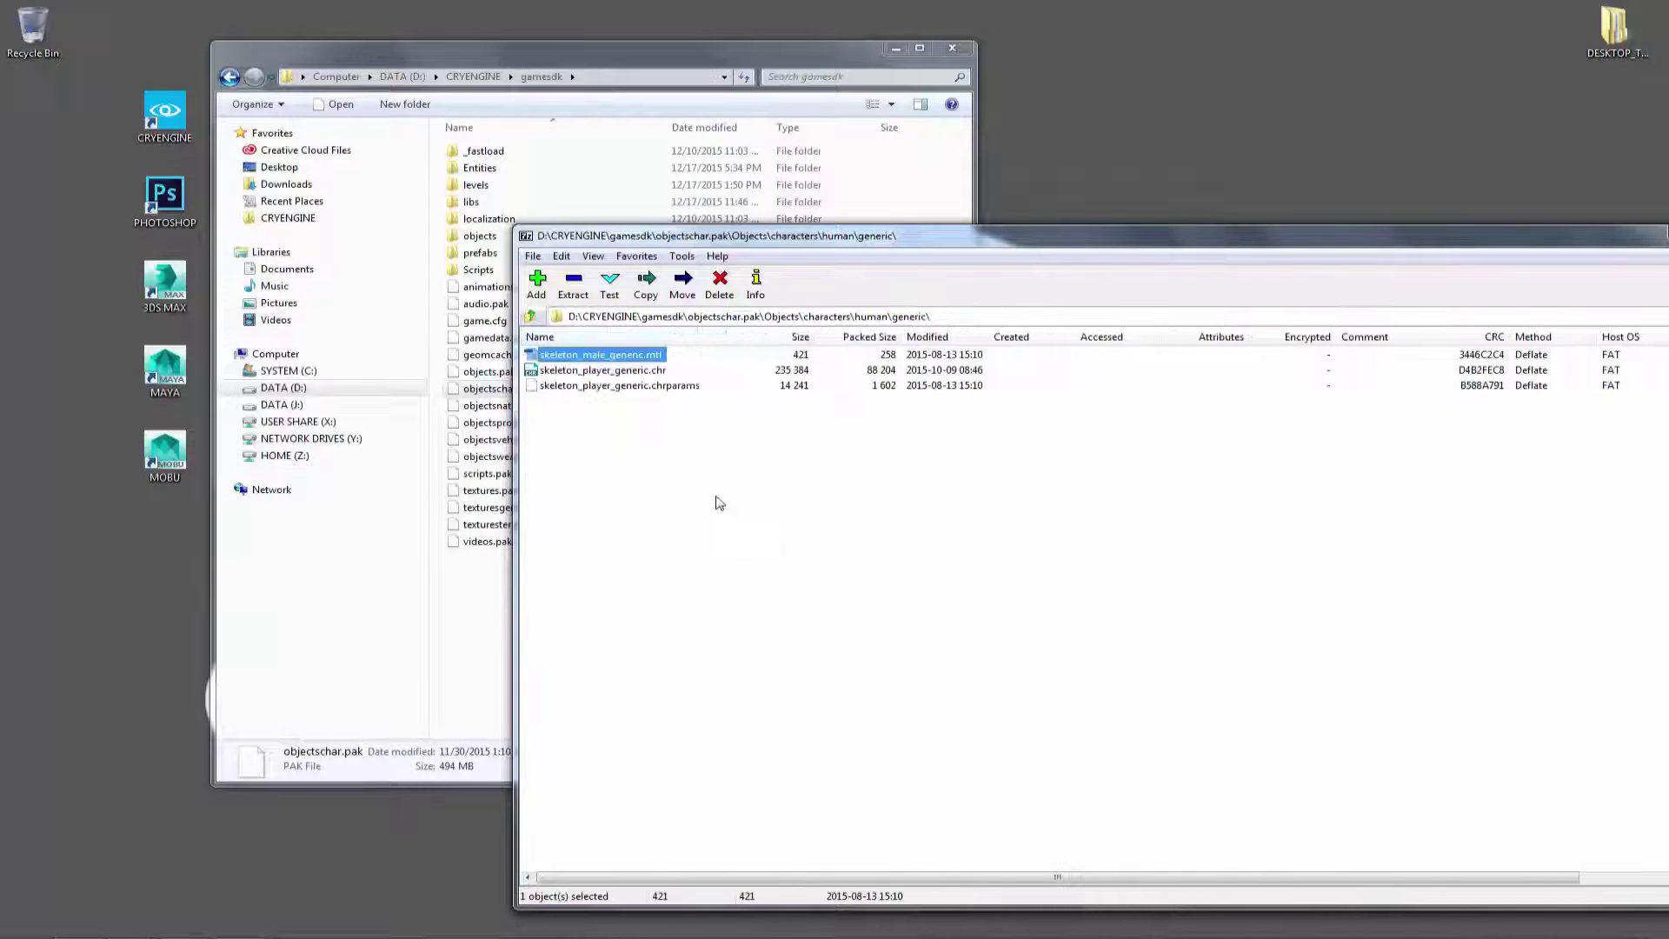
left_click(614, 389)
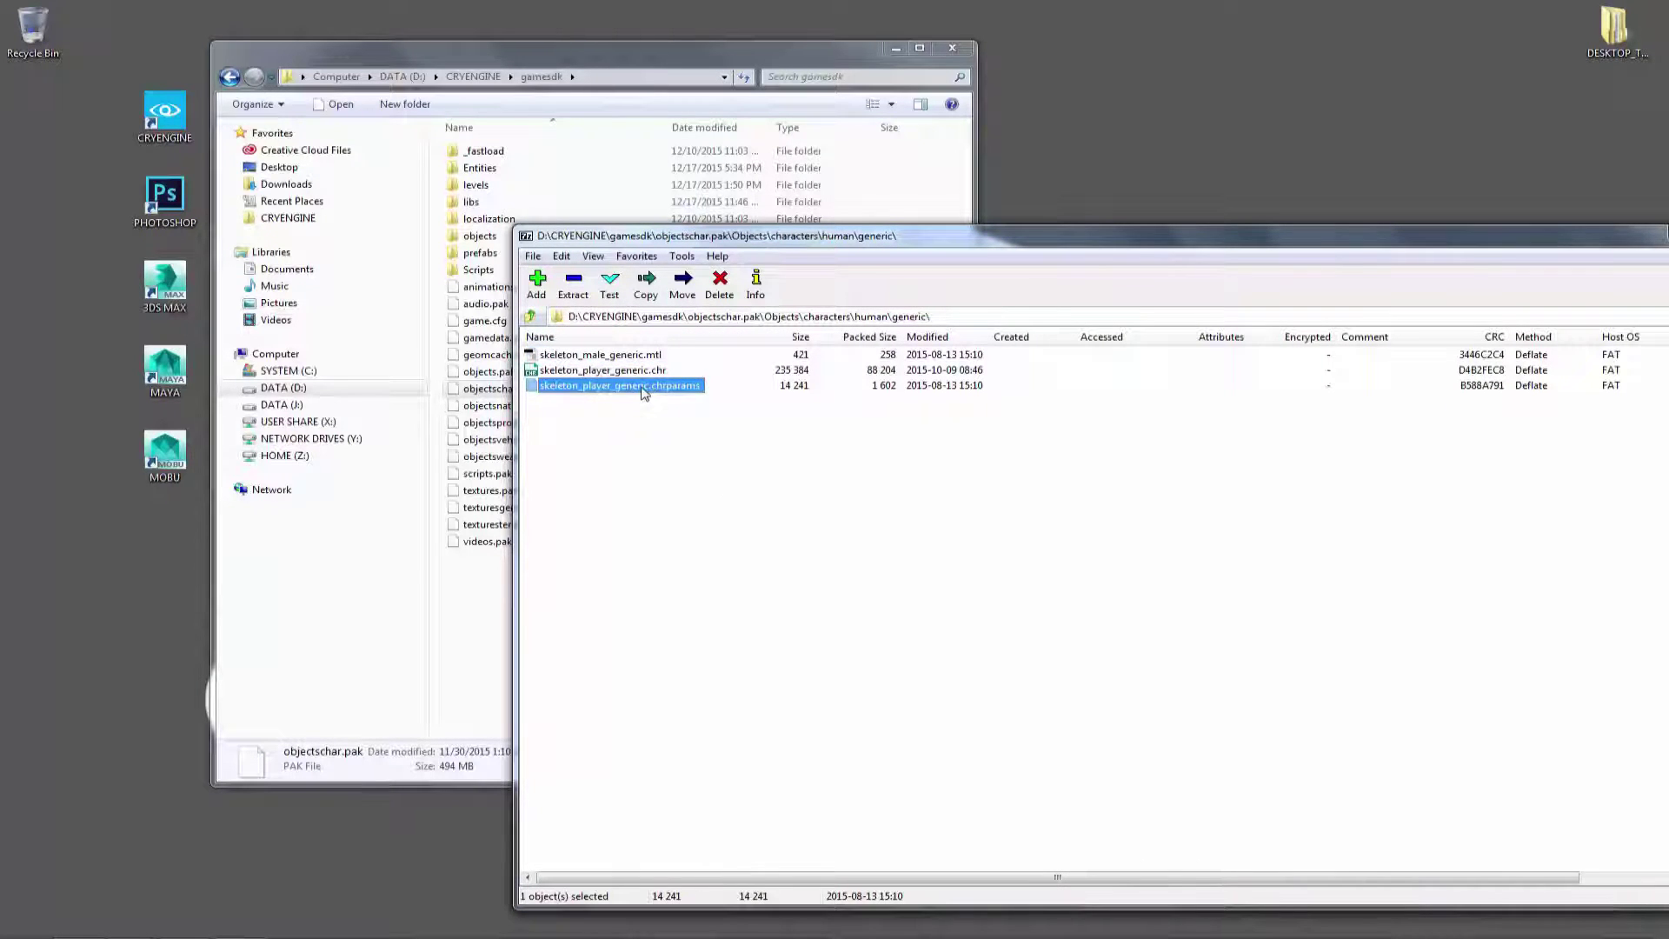
left_click_drag(644, 393, 1187, 95)
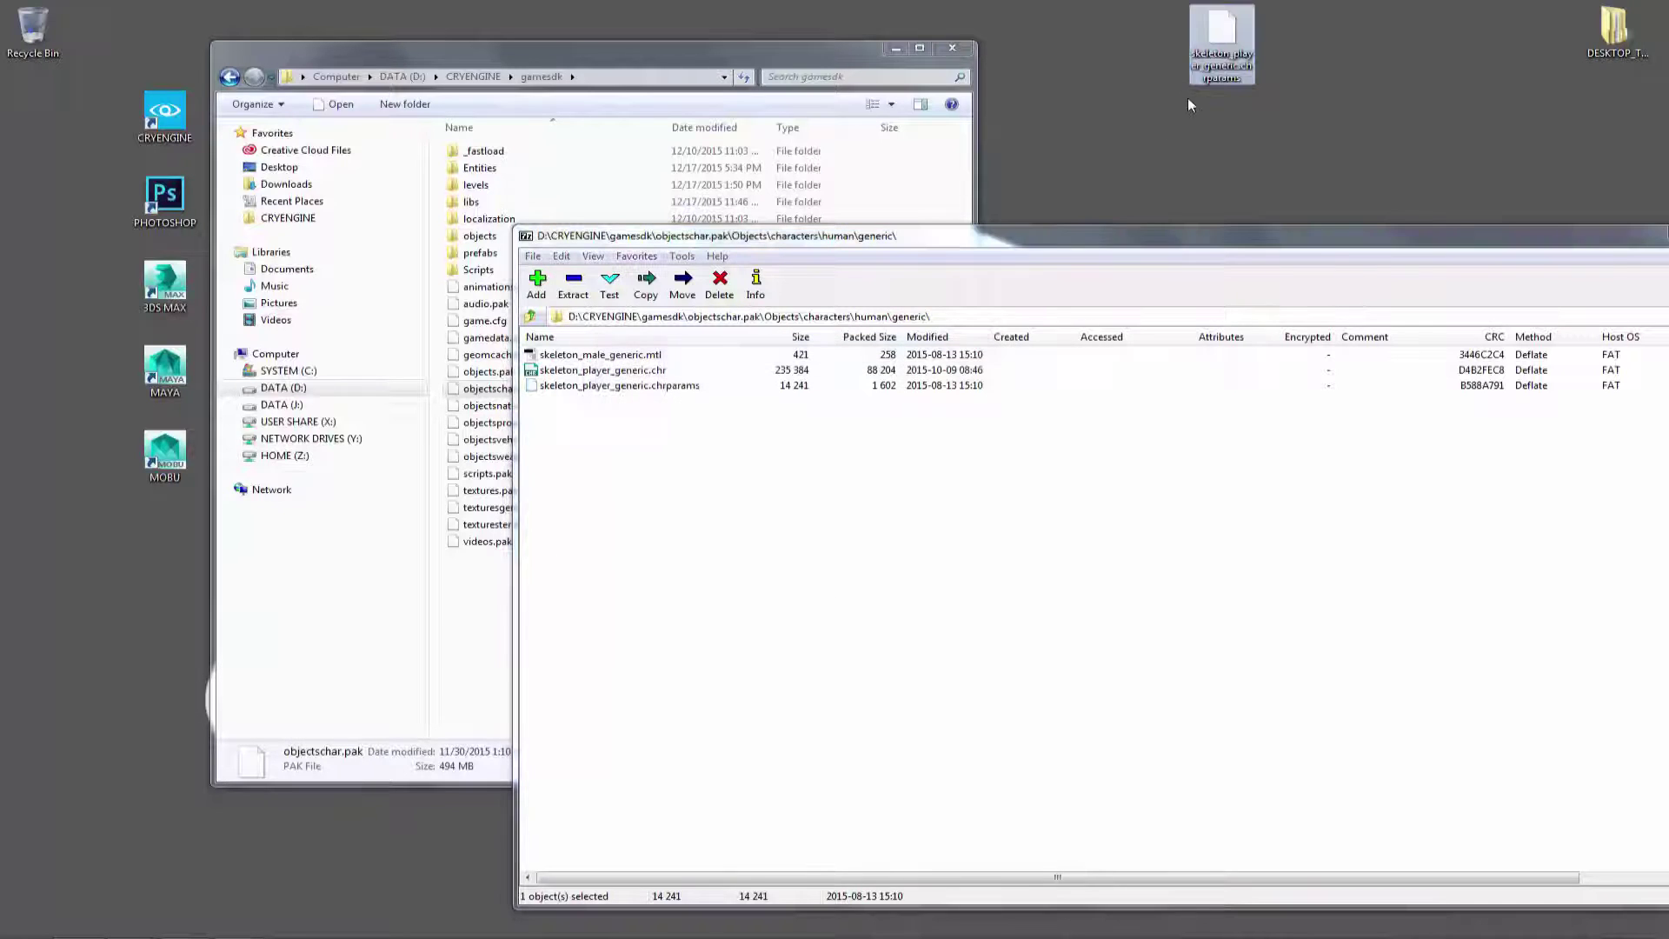
left_click_drag(1227, 251, 857, 292)
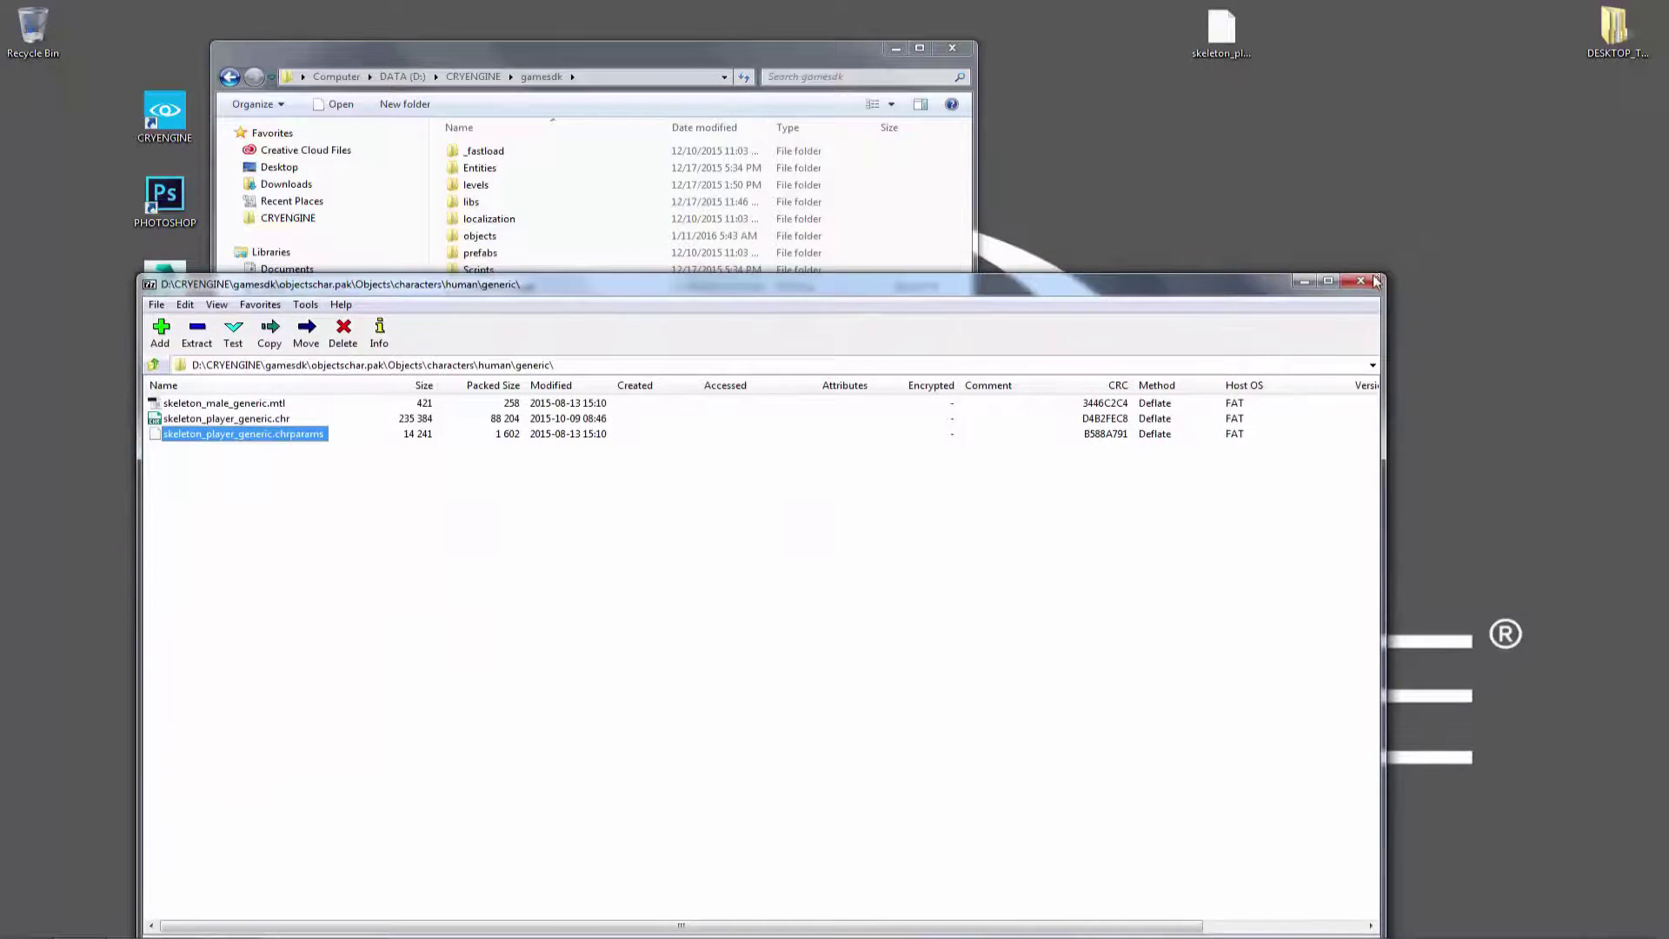
- Close 7-Zip and copy the desktop chrparams file into objects\chrskin
left_click(1371, 279)
double_click(480, 235)
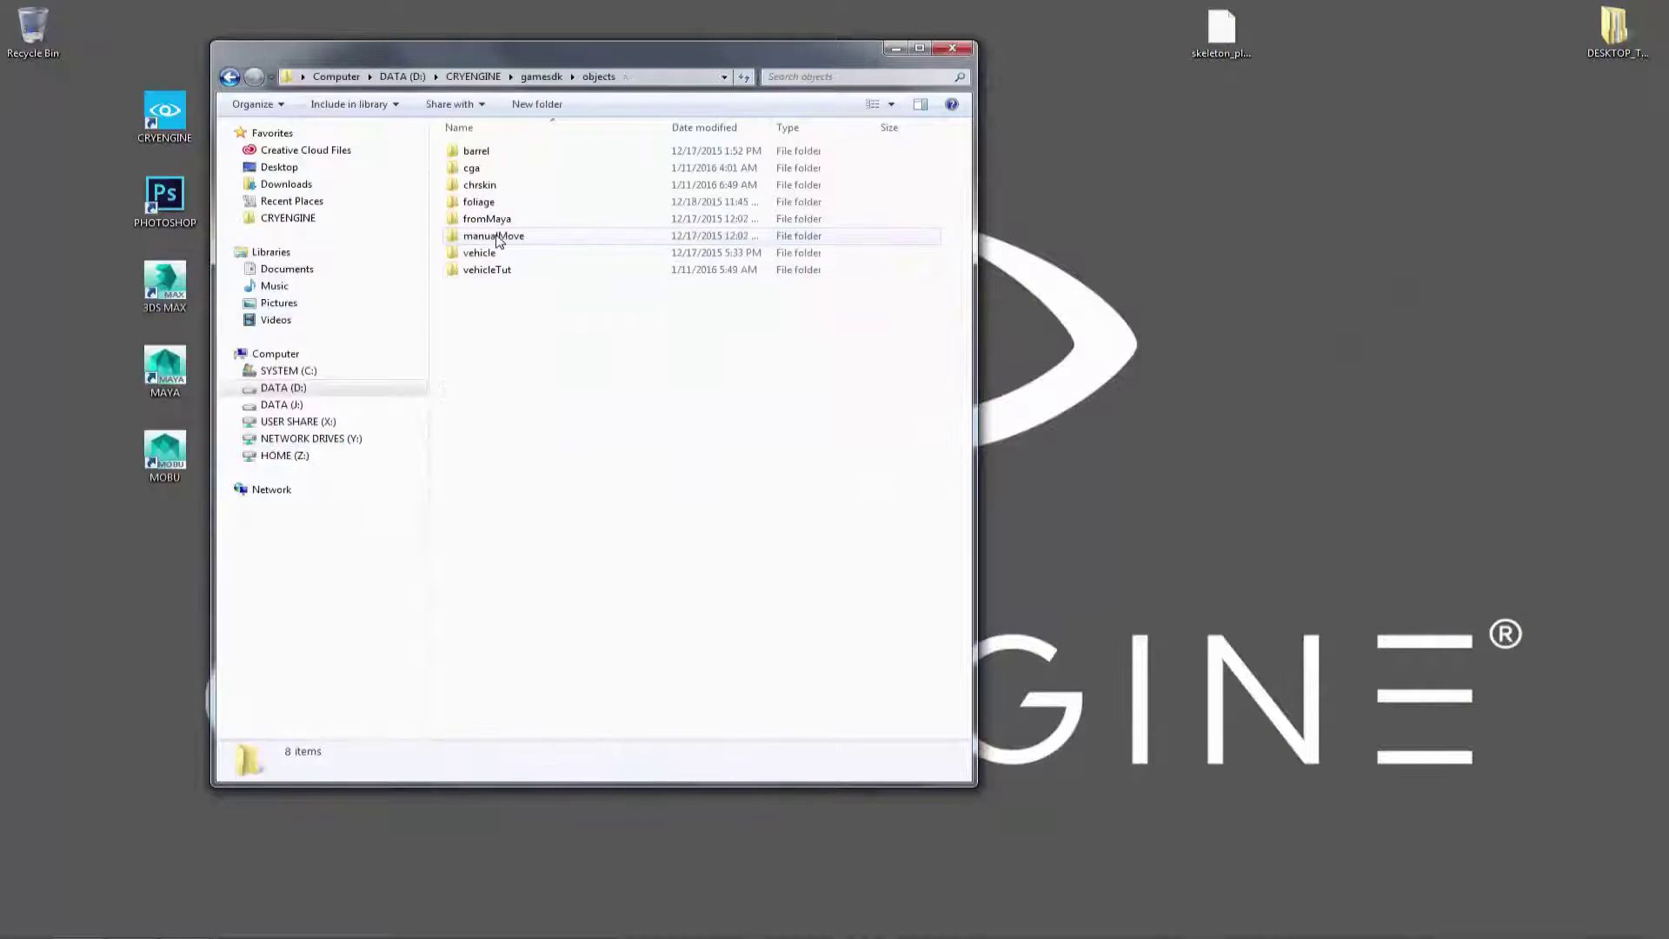
left_click(496, 186)
double_click(497, 187)
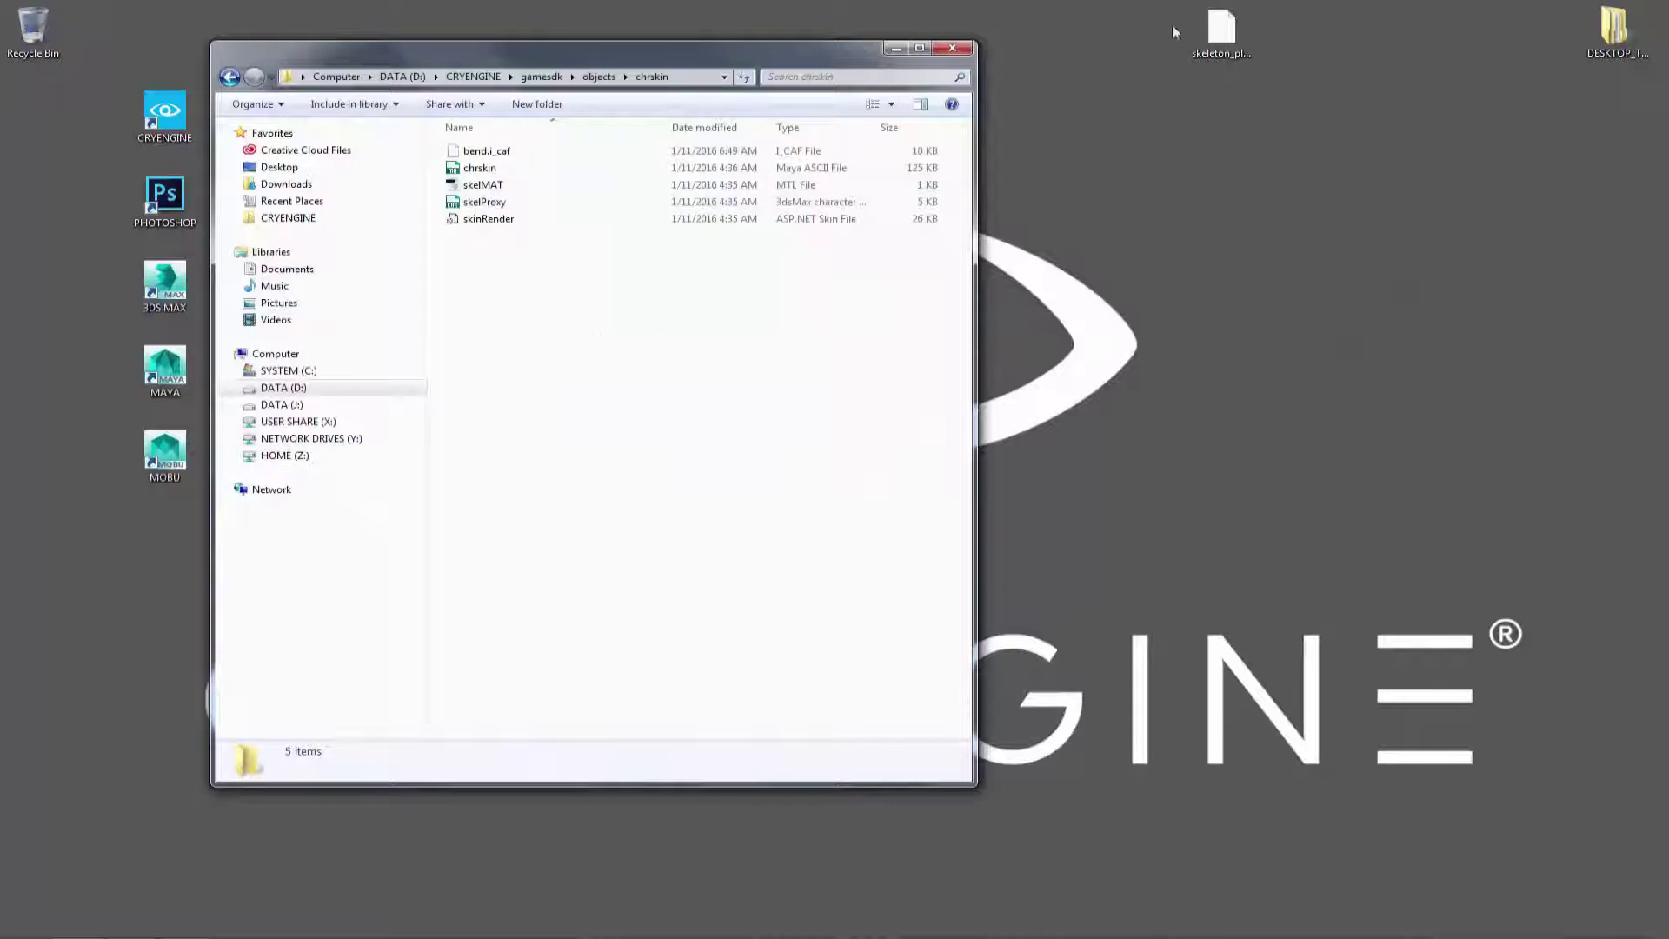
left_click(1235, 30)
left_click_drag(1235, 31, 770, 365)
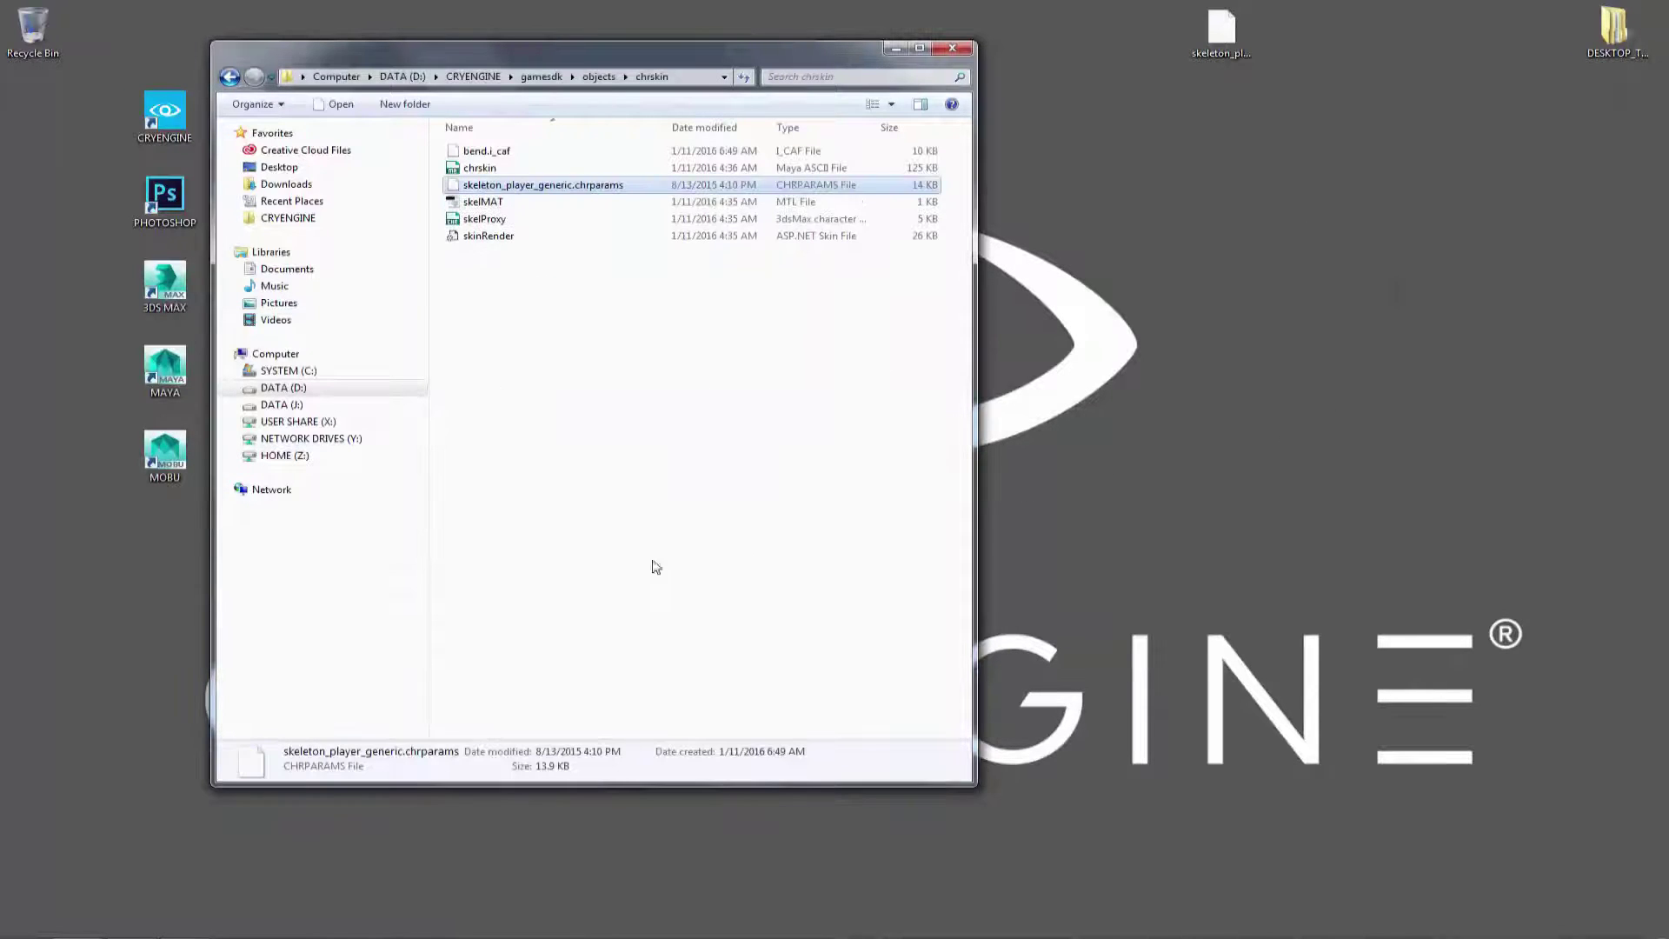
left_click(716, 555)
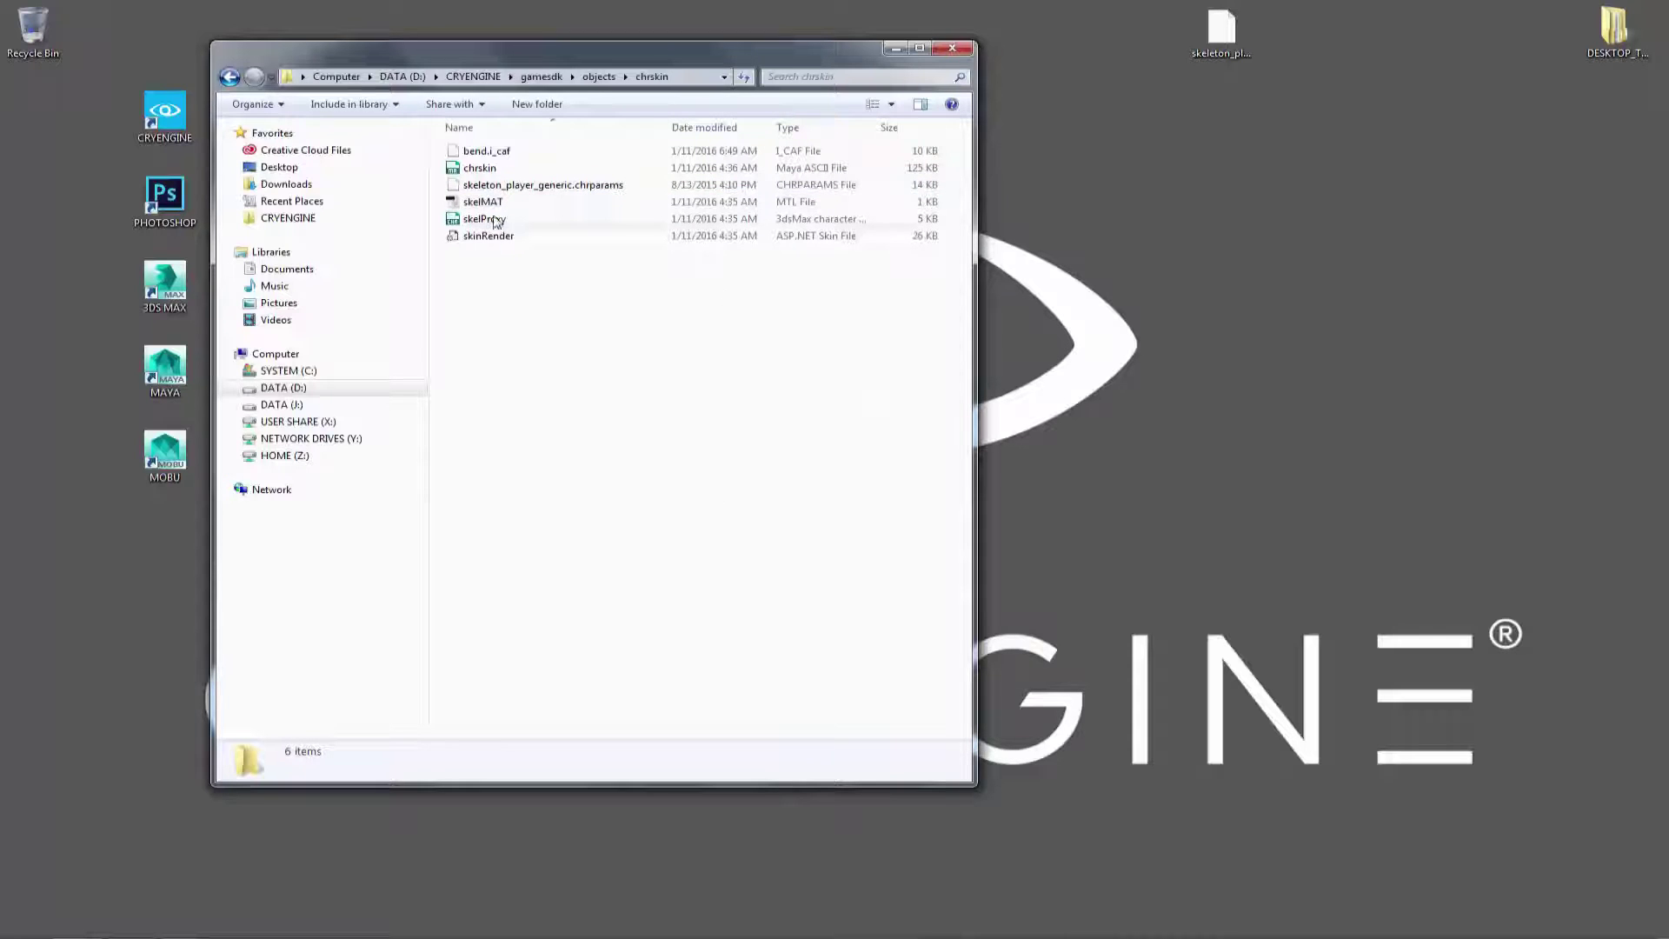
- Rename the copied file to skelProxy.chrparams and open it in Notepad++
left_click(553, 186)
left_click(575, 189)
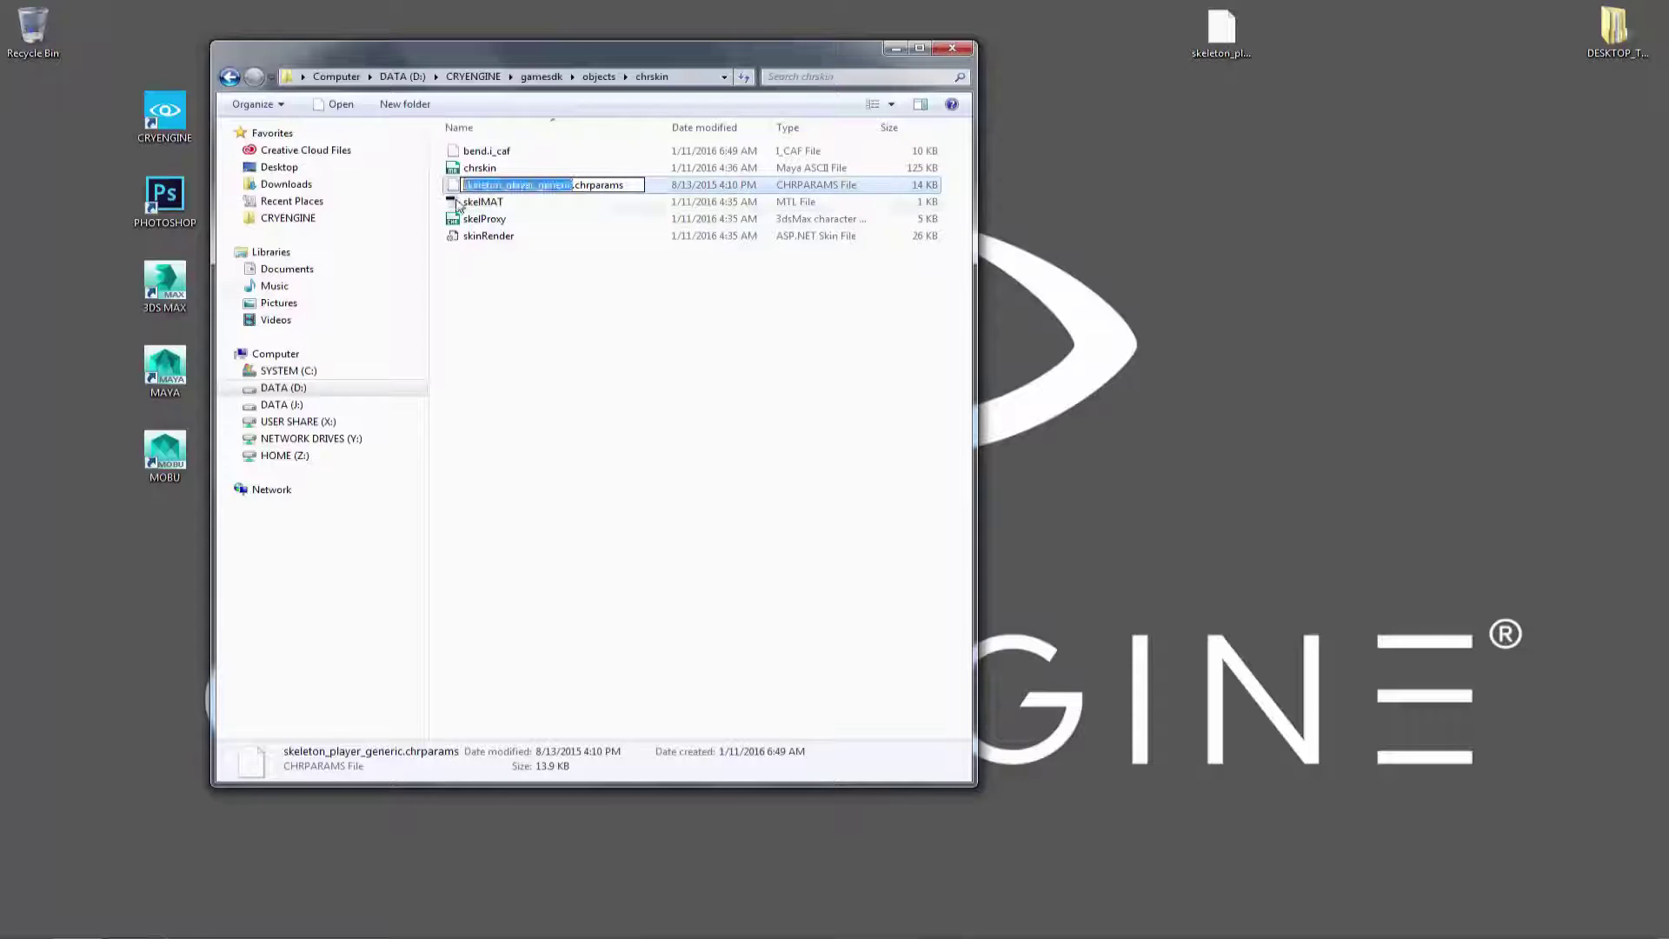
type("skelProx")
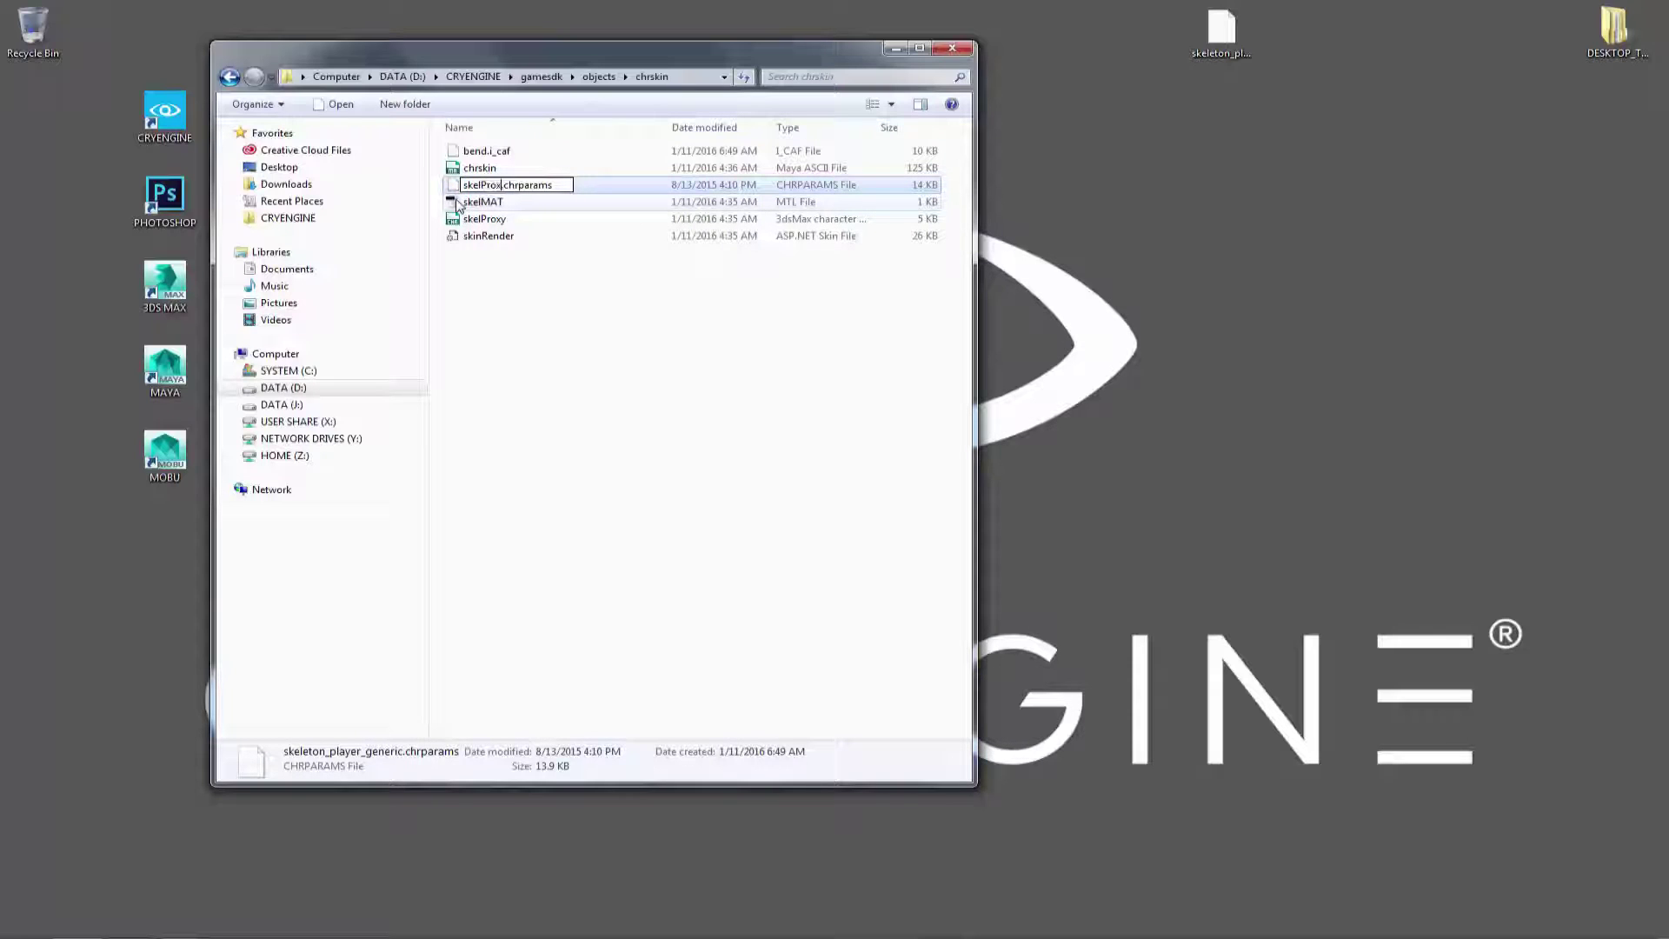
type("y")
key("Return")
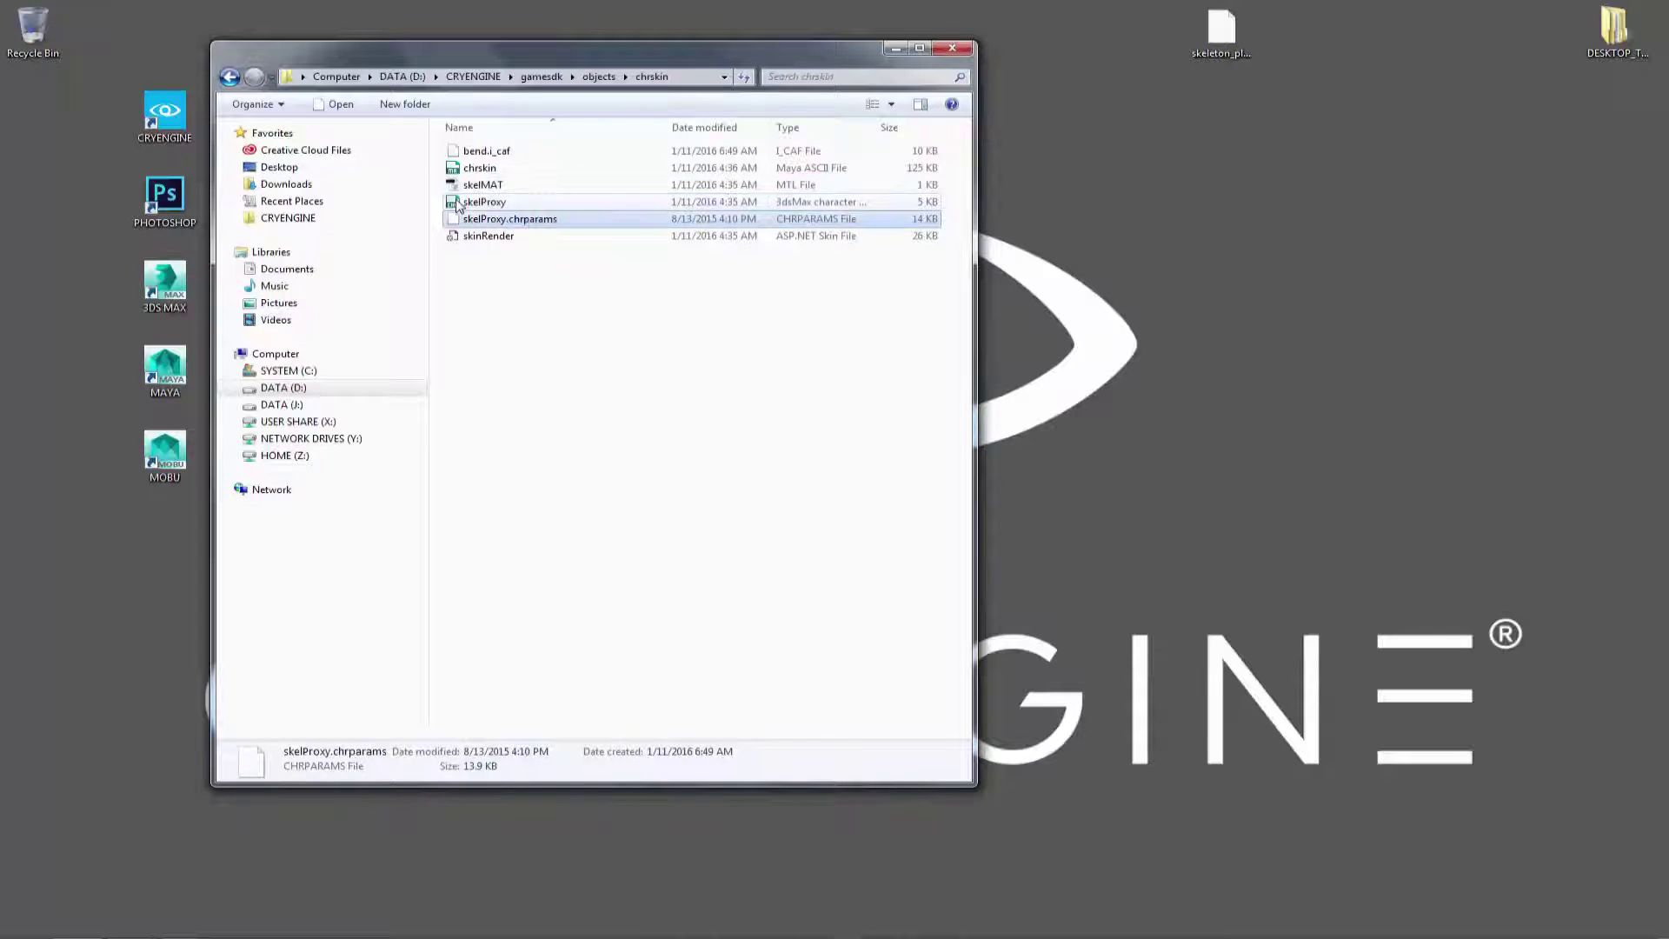
right_click(522, 223)
left_click(591, 271)
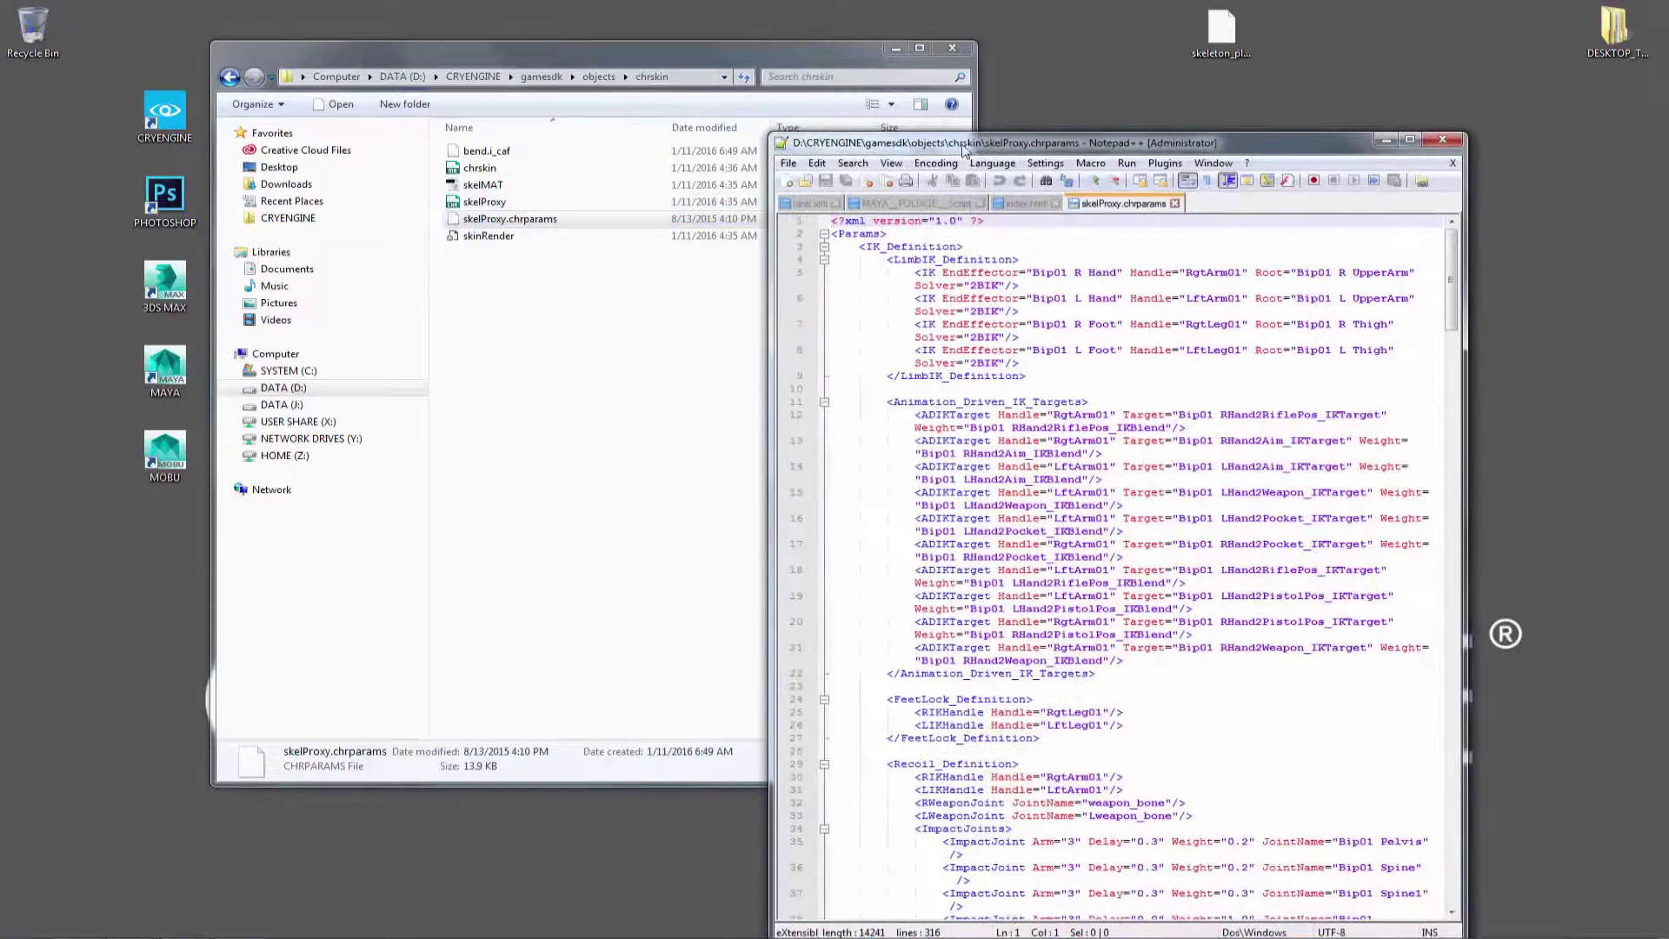
- Close the two unrelated Notepad++ documents and widen the editor window
left_click_drag(964, 149, 818, 78)
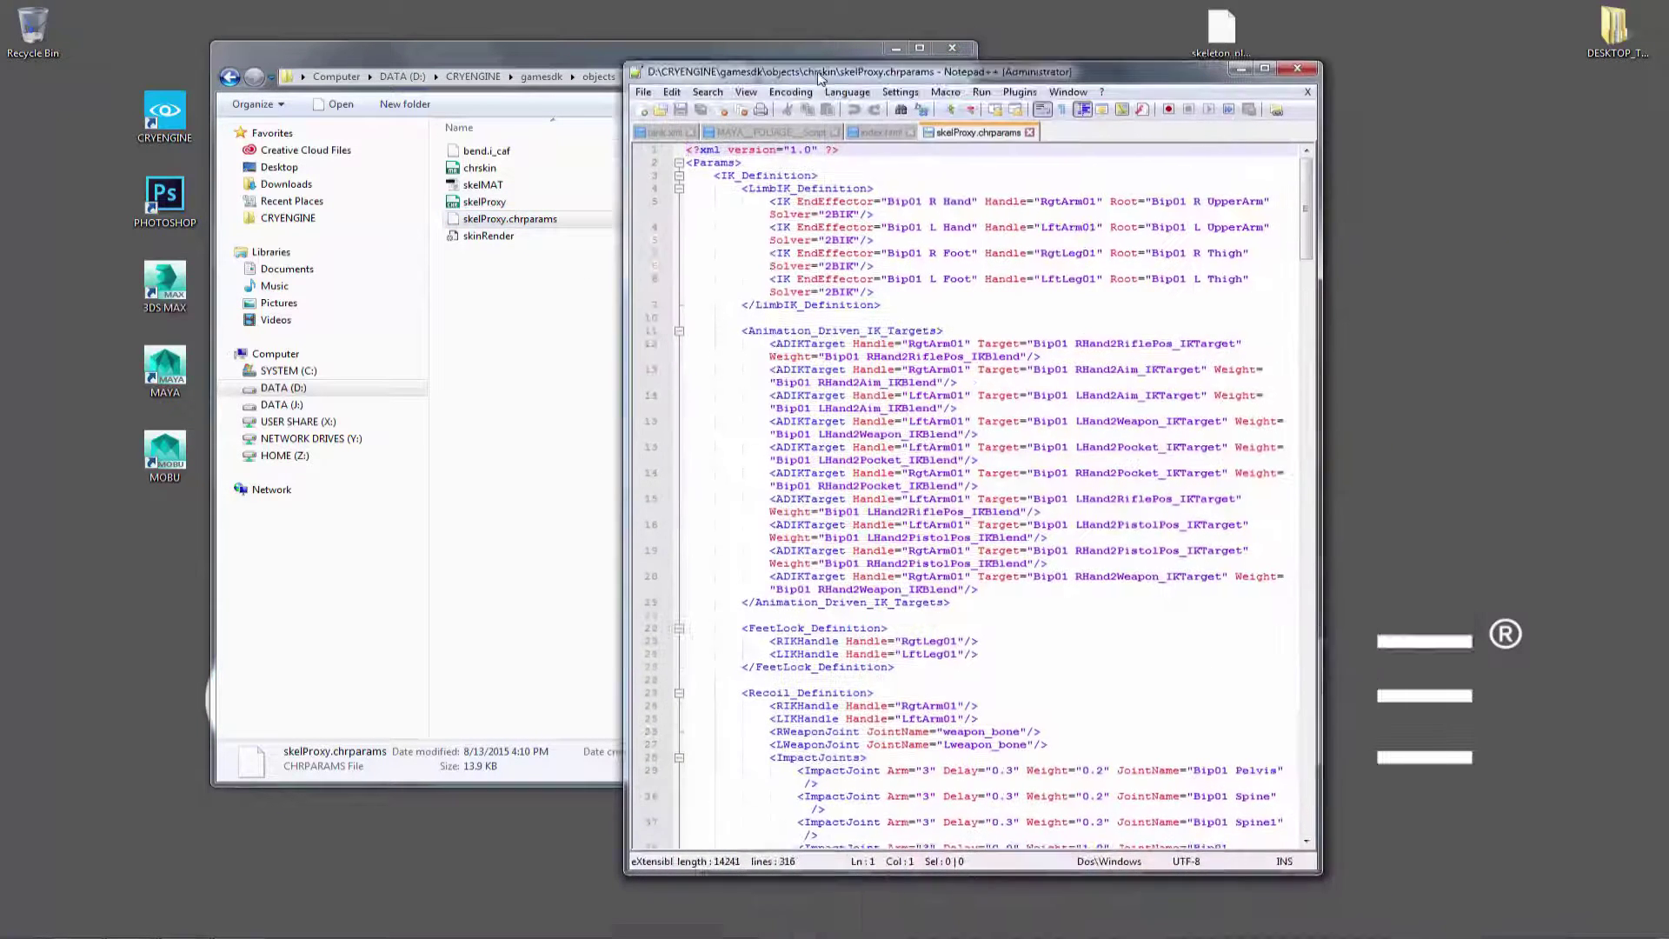
left_click(832, 132)
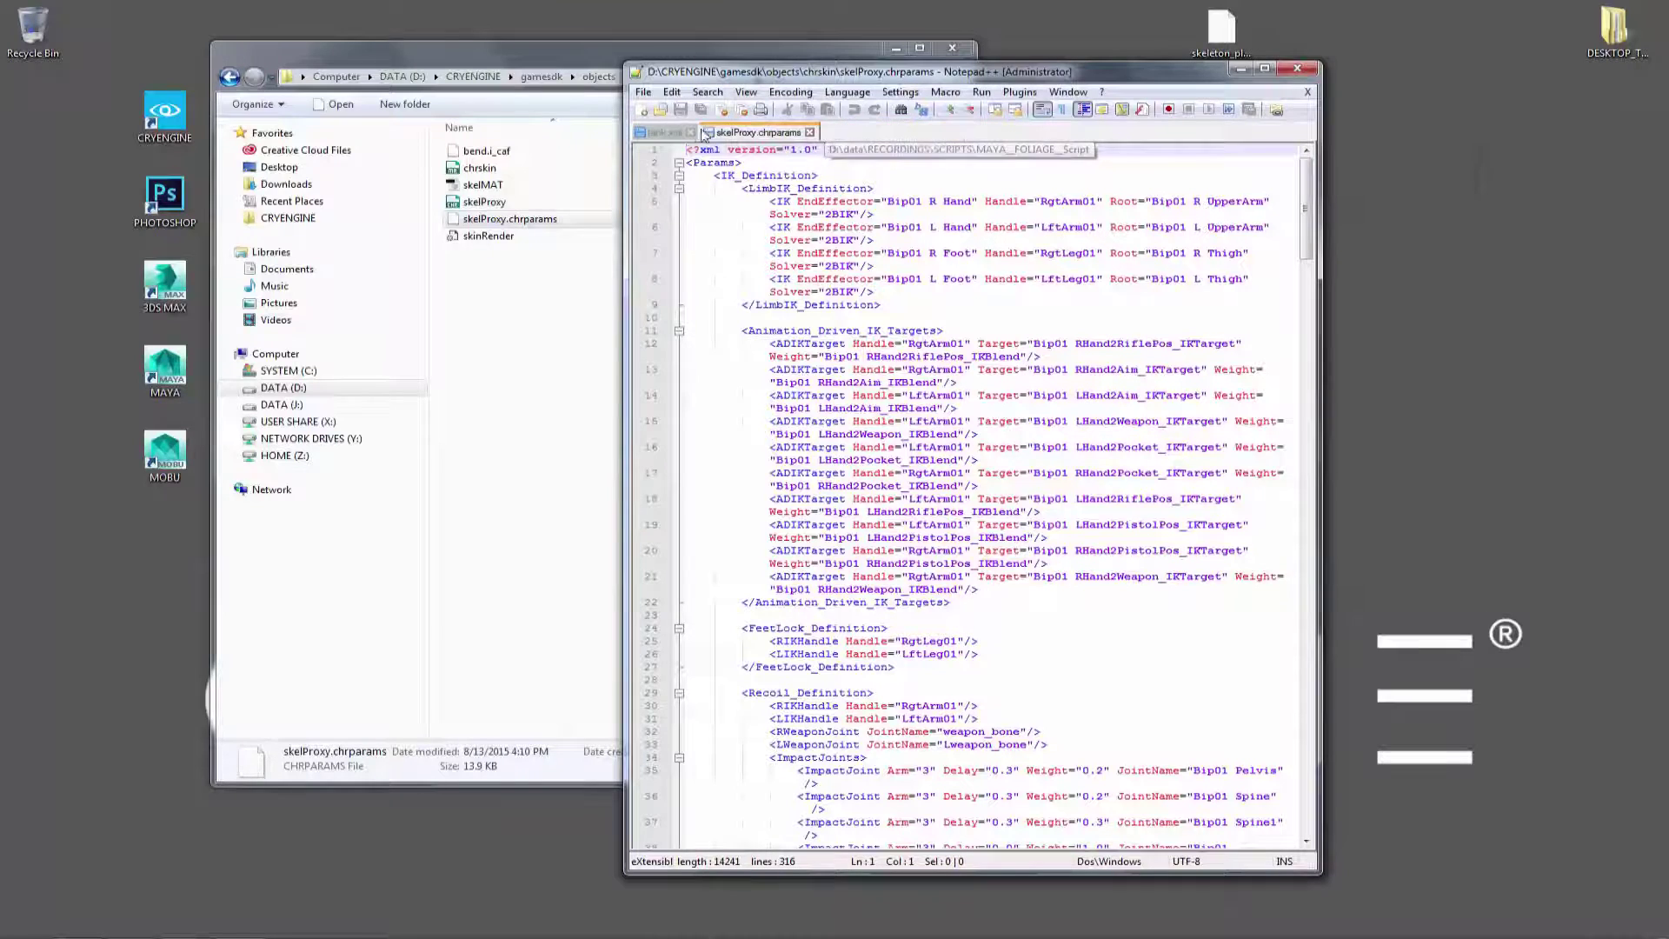
left_click(691, 133)
left_click_drag(803, 75, 901, 69)
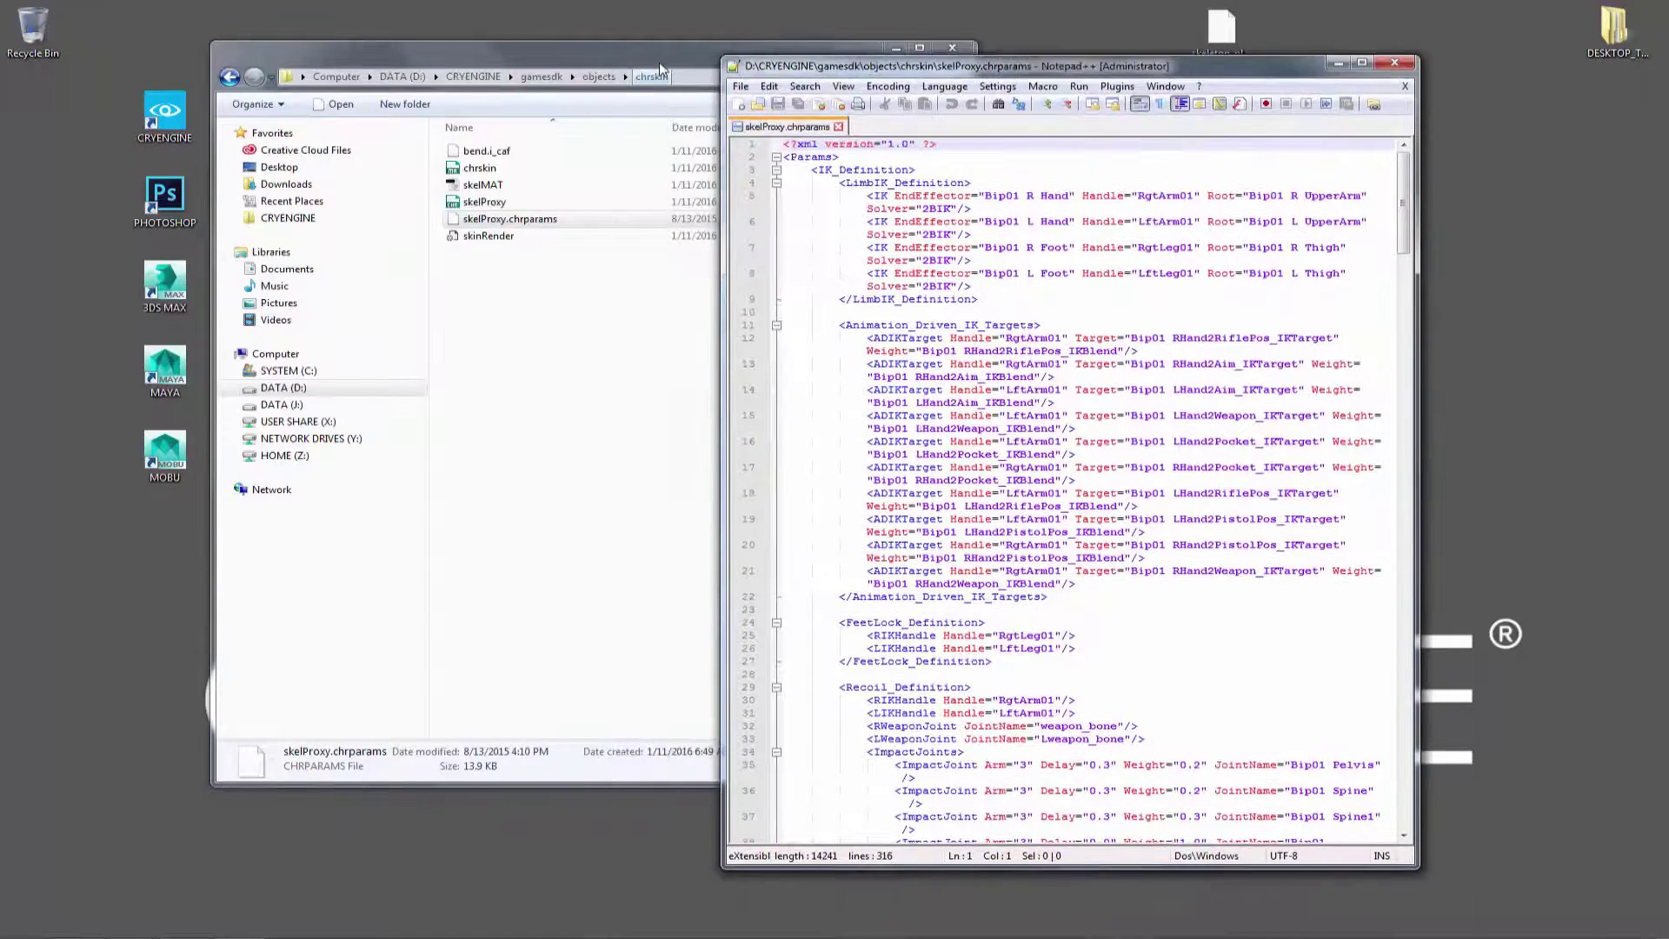
left_click_drag(722, 50, 546, 66)
left_click_drag(972, 74, 880, 45)
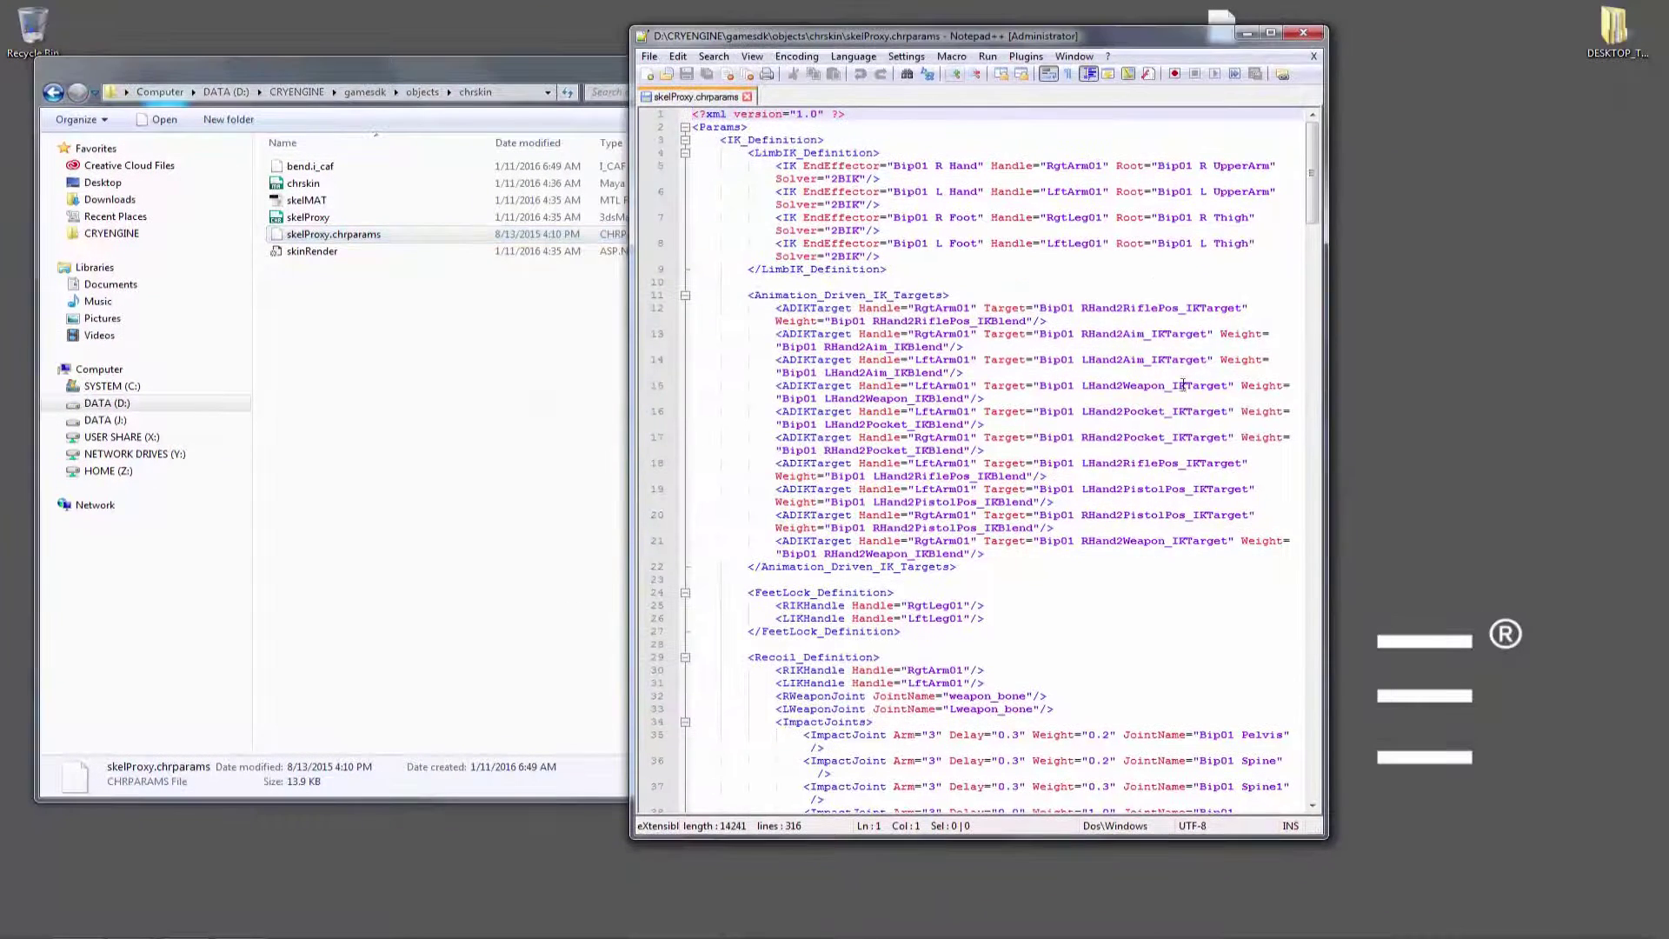
left_click_drag(1324, 476, 1657, 497)
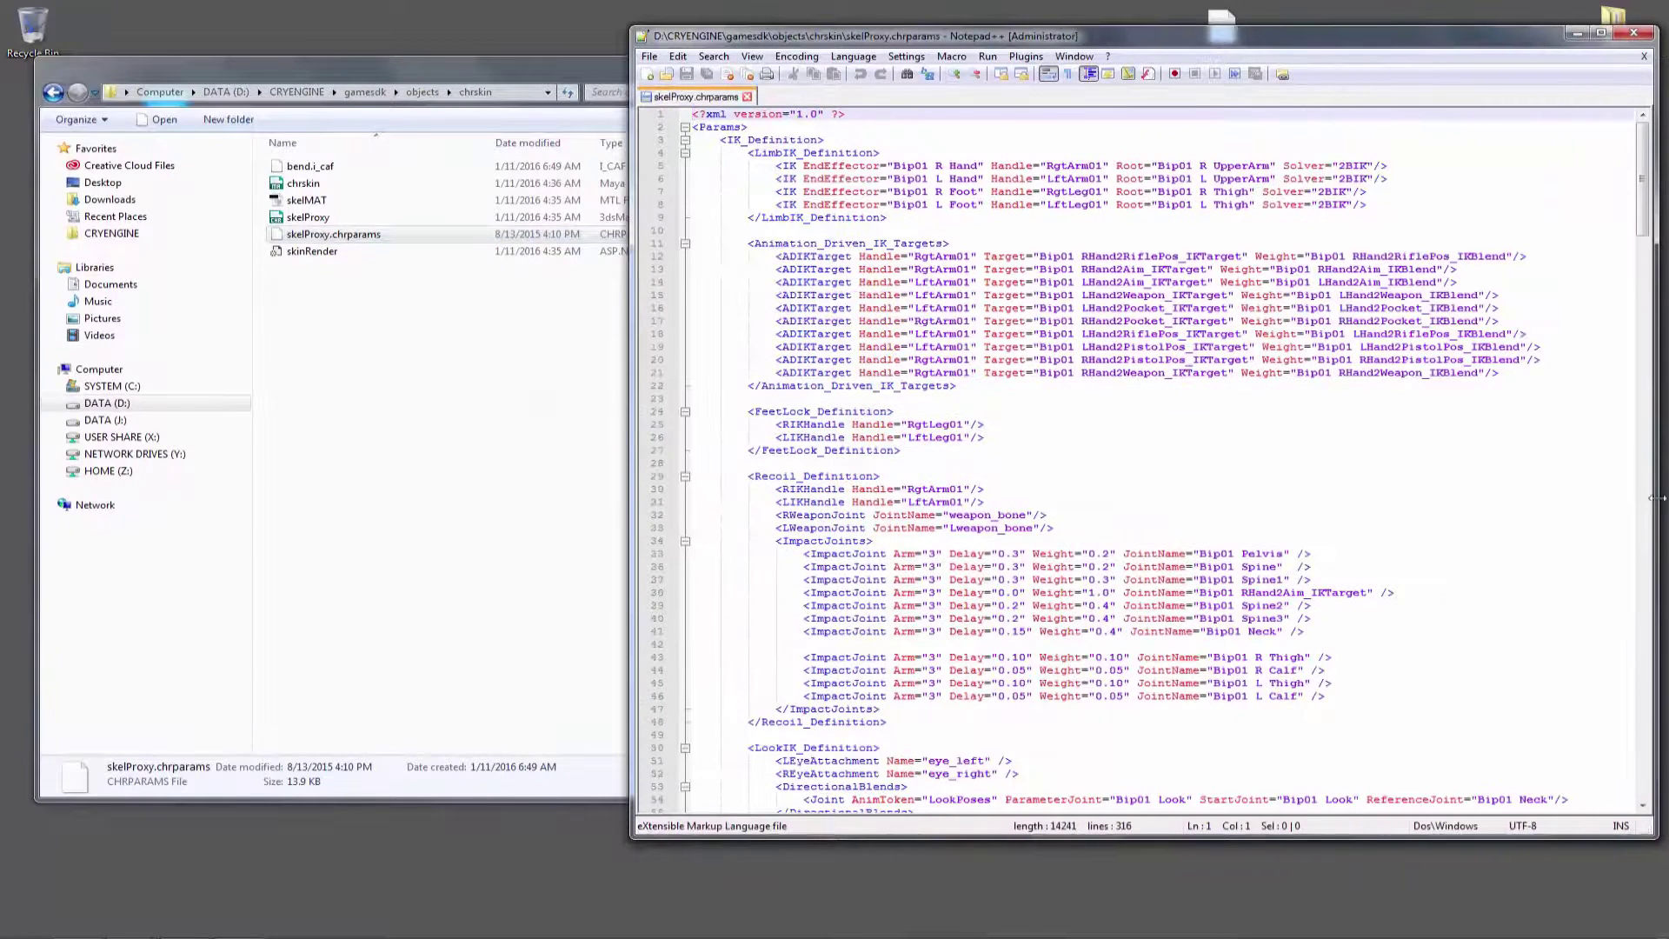
left_click(1521, 519)
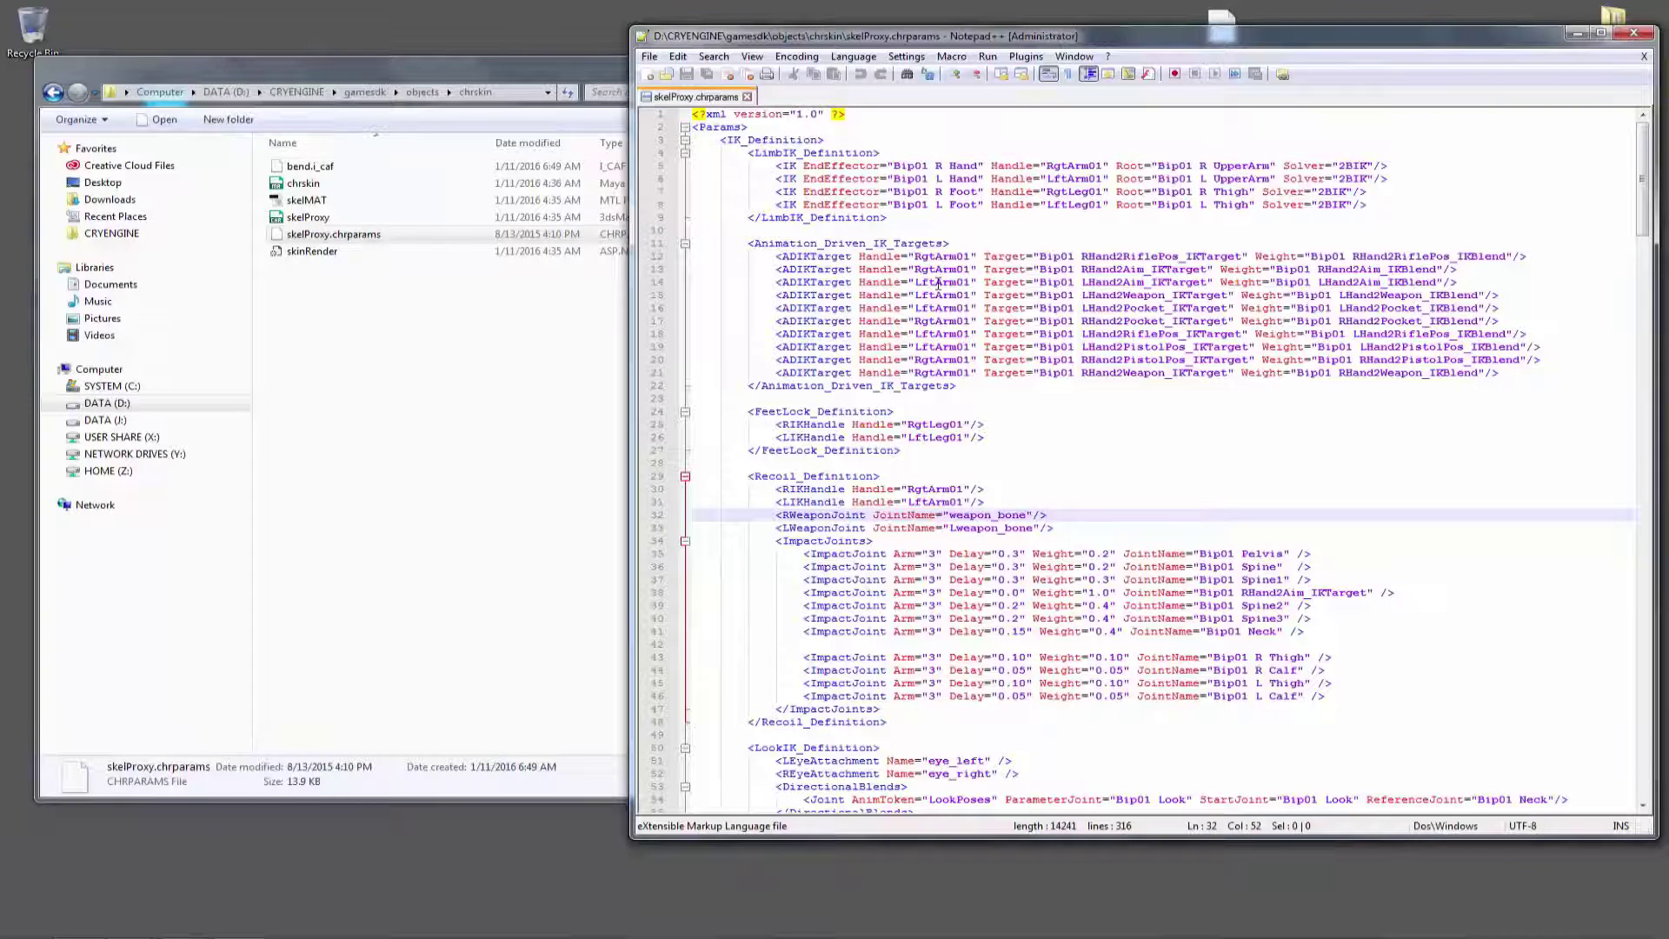
- Fold IK Definition, Lod, the deprecated comment, BBoxIncludeList and BBoxExtension, then select them
left_click(686, 140)
left_click(685, 165)
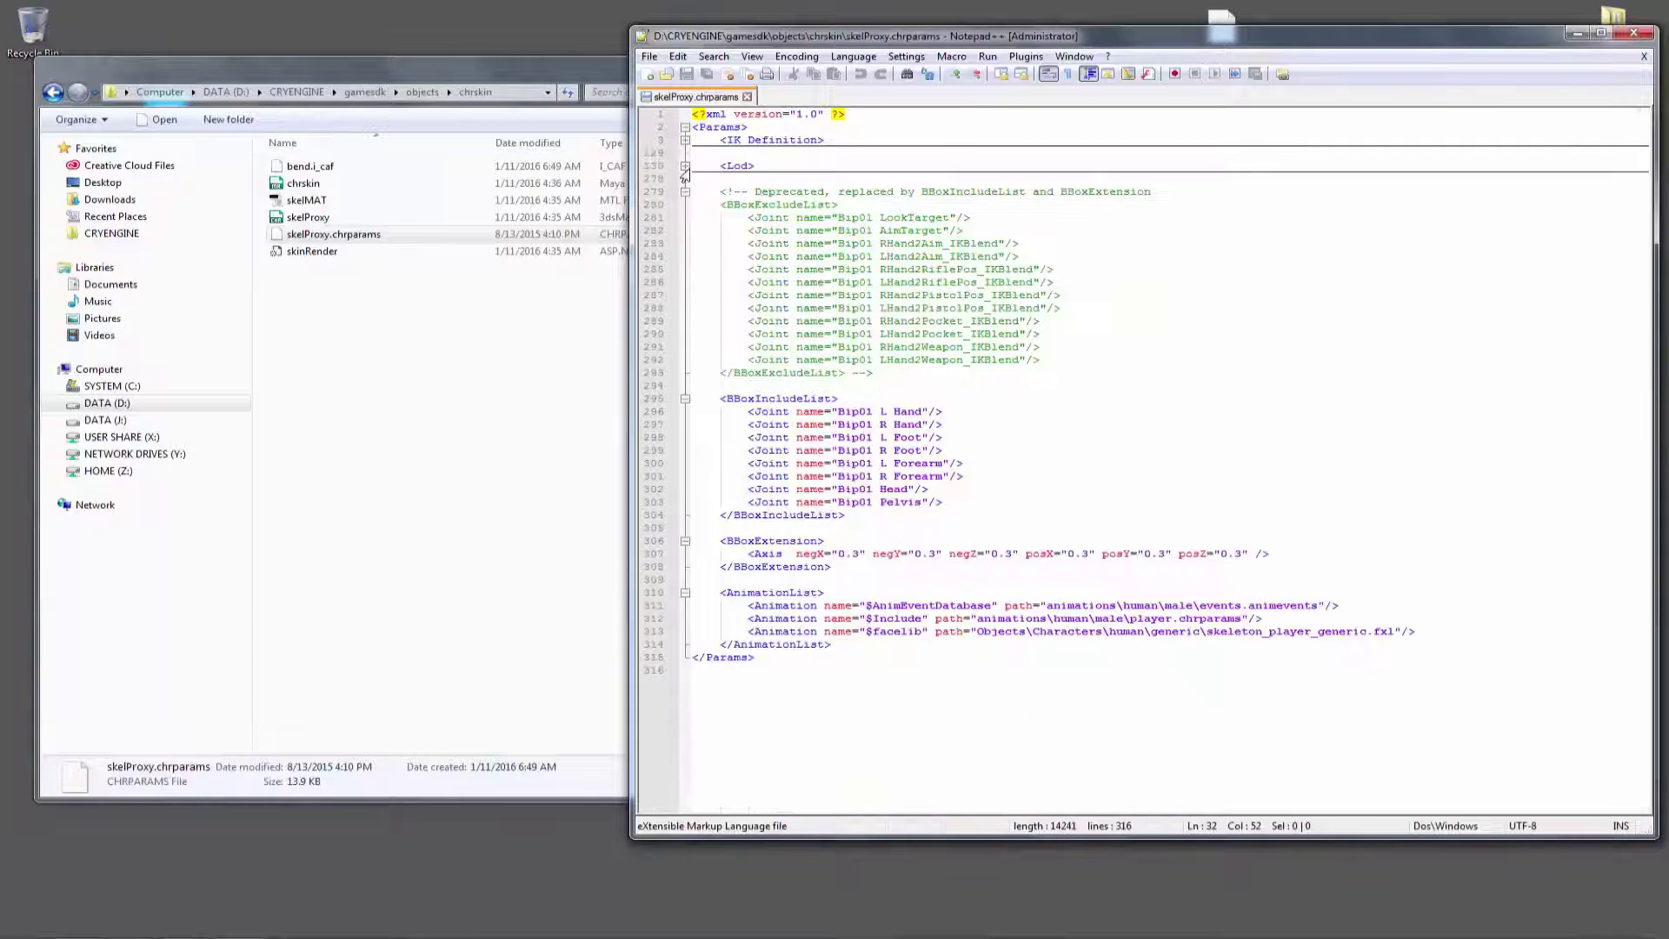
left_click(685, 191)
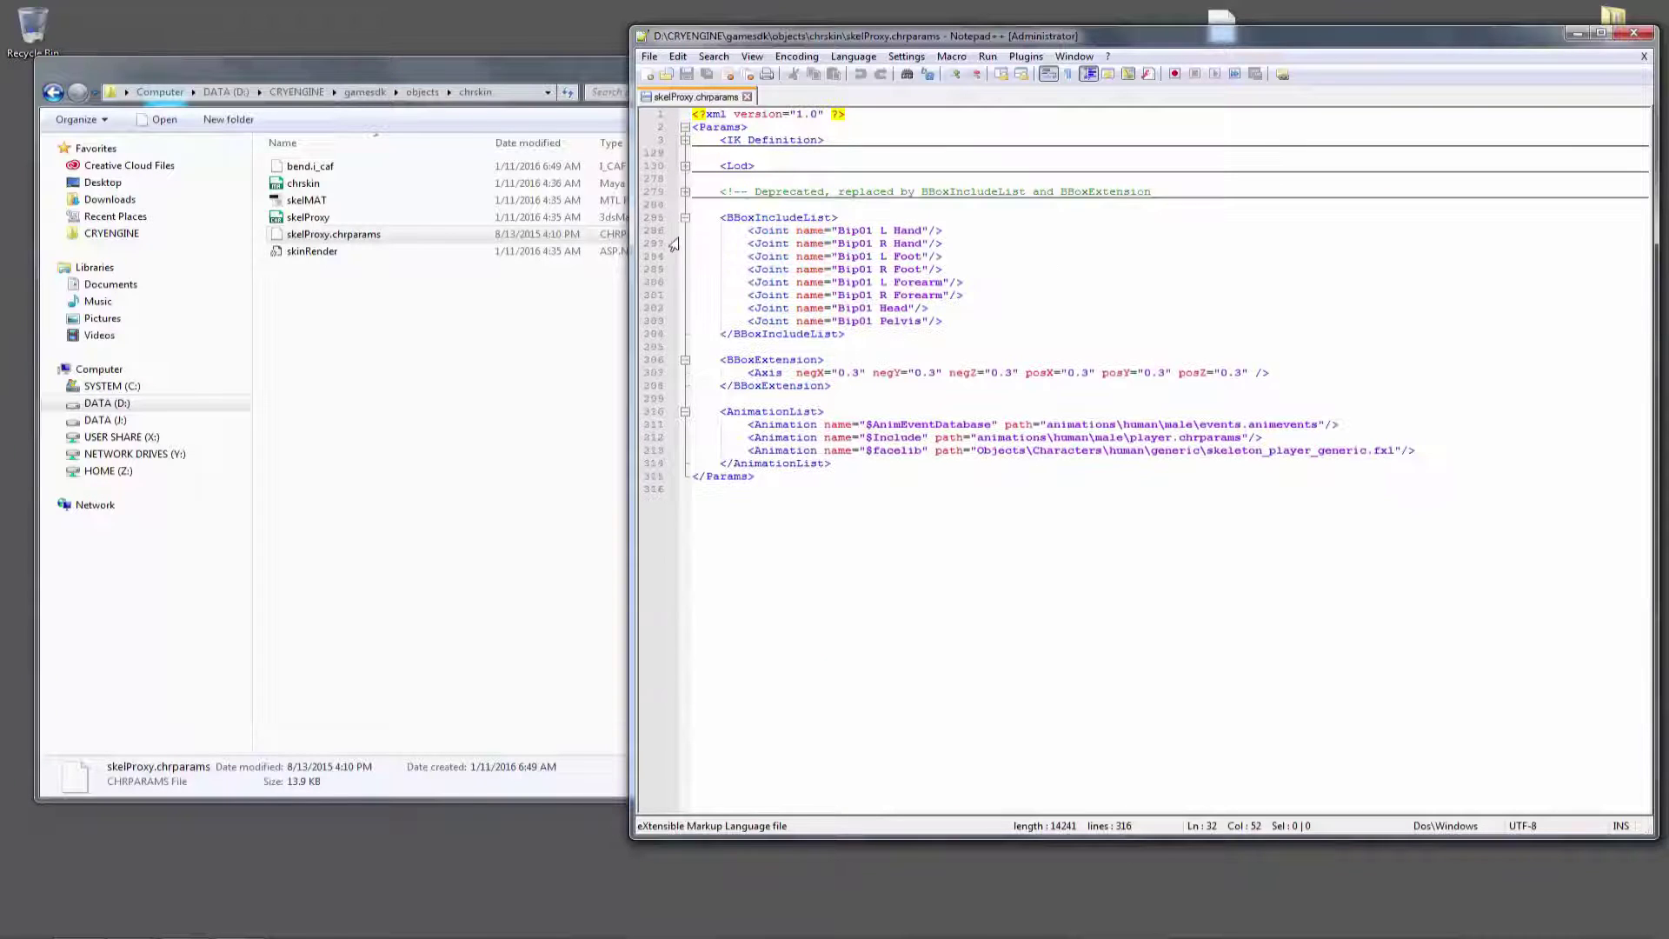
left_click(685, 218)
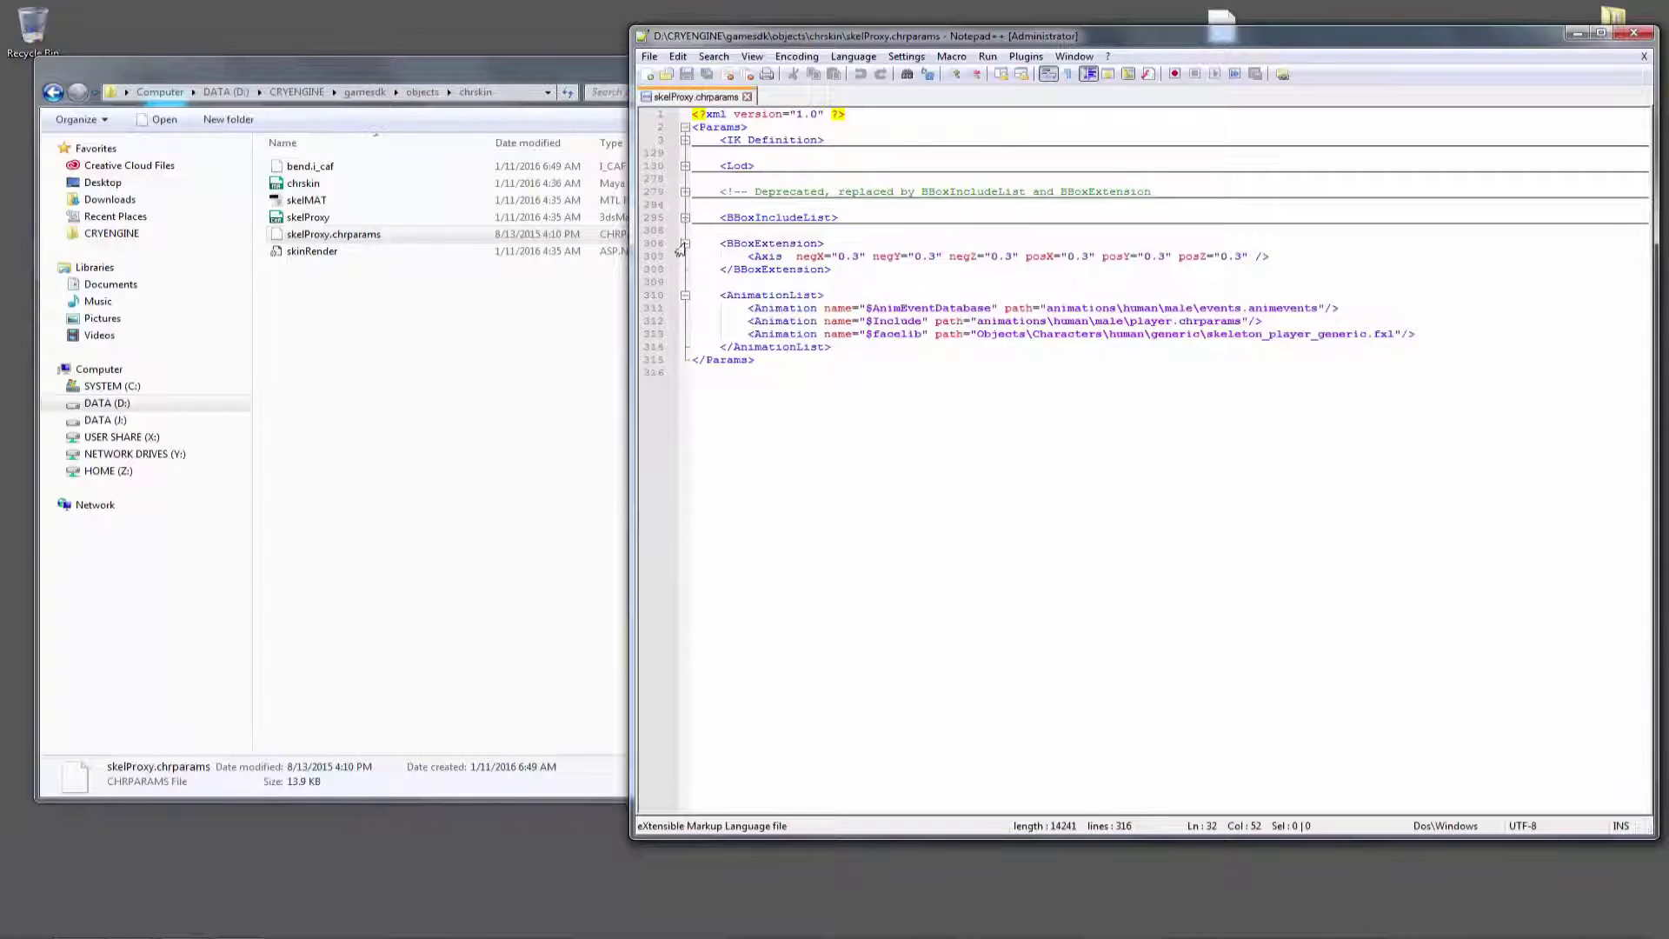
left_click(685, 244)
left_click_drag(841, 258, 692, 146)
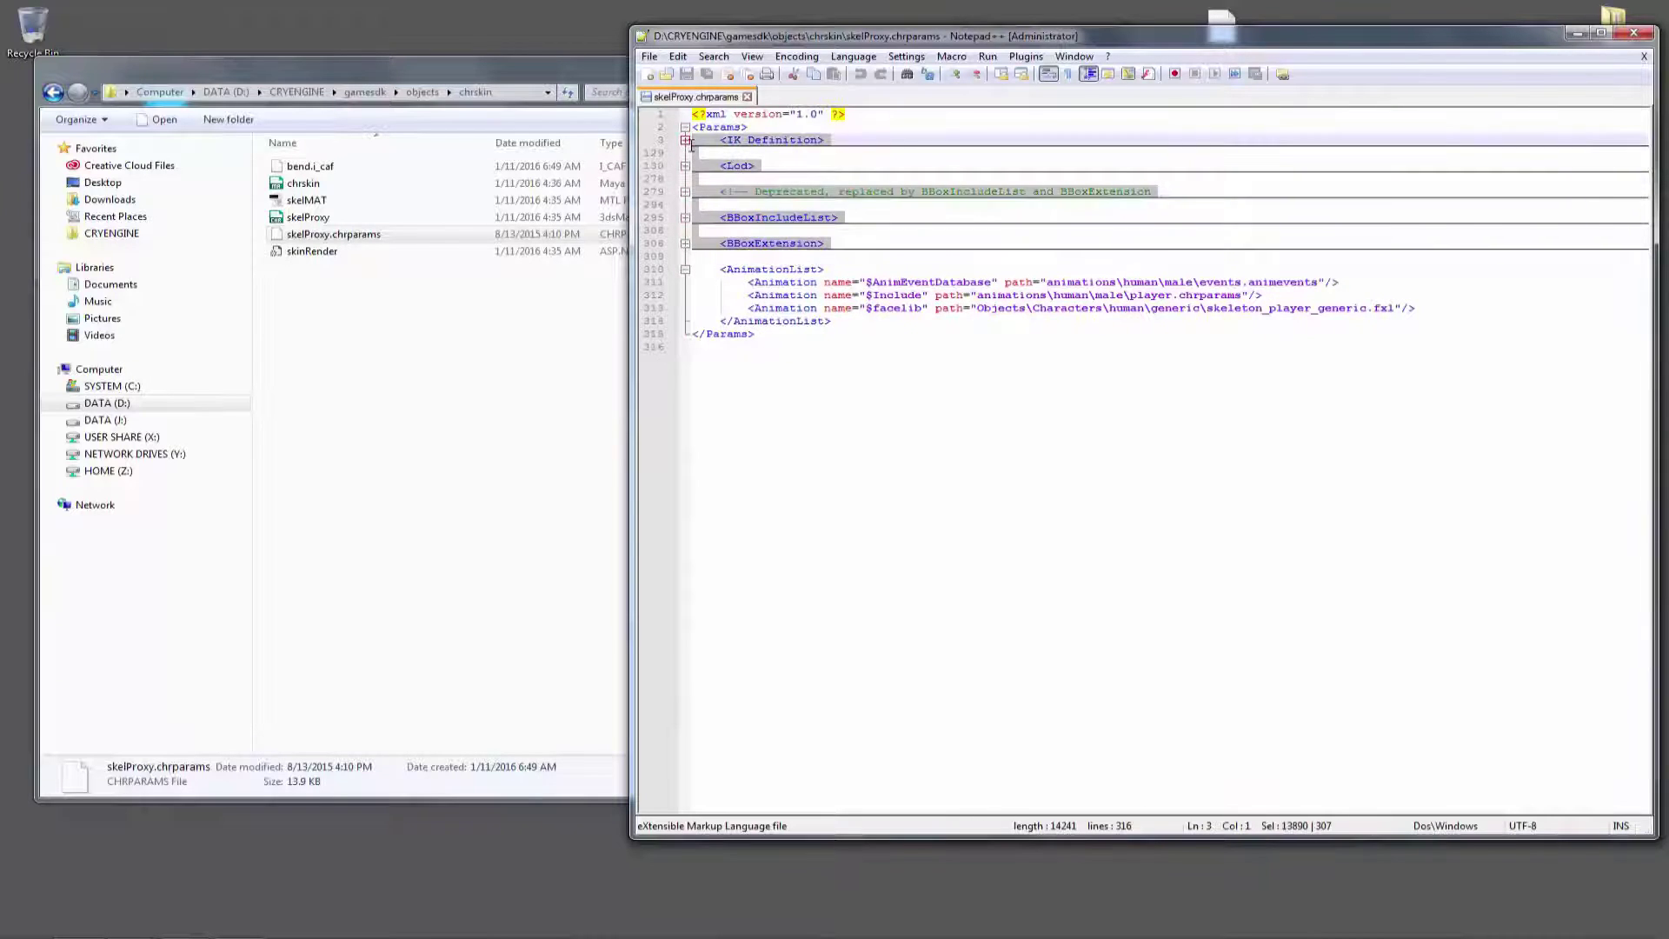
- Delete the selected folded sections and the leftover blank line
key("Delete")
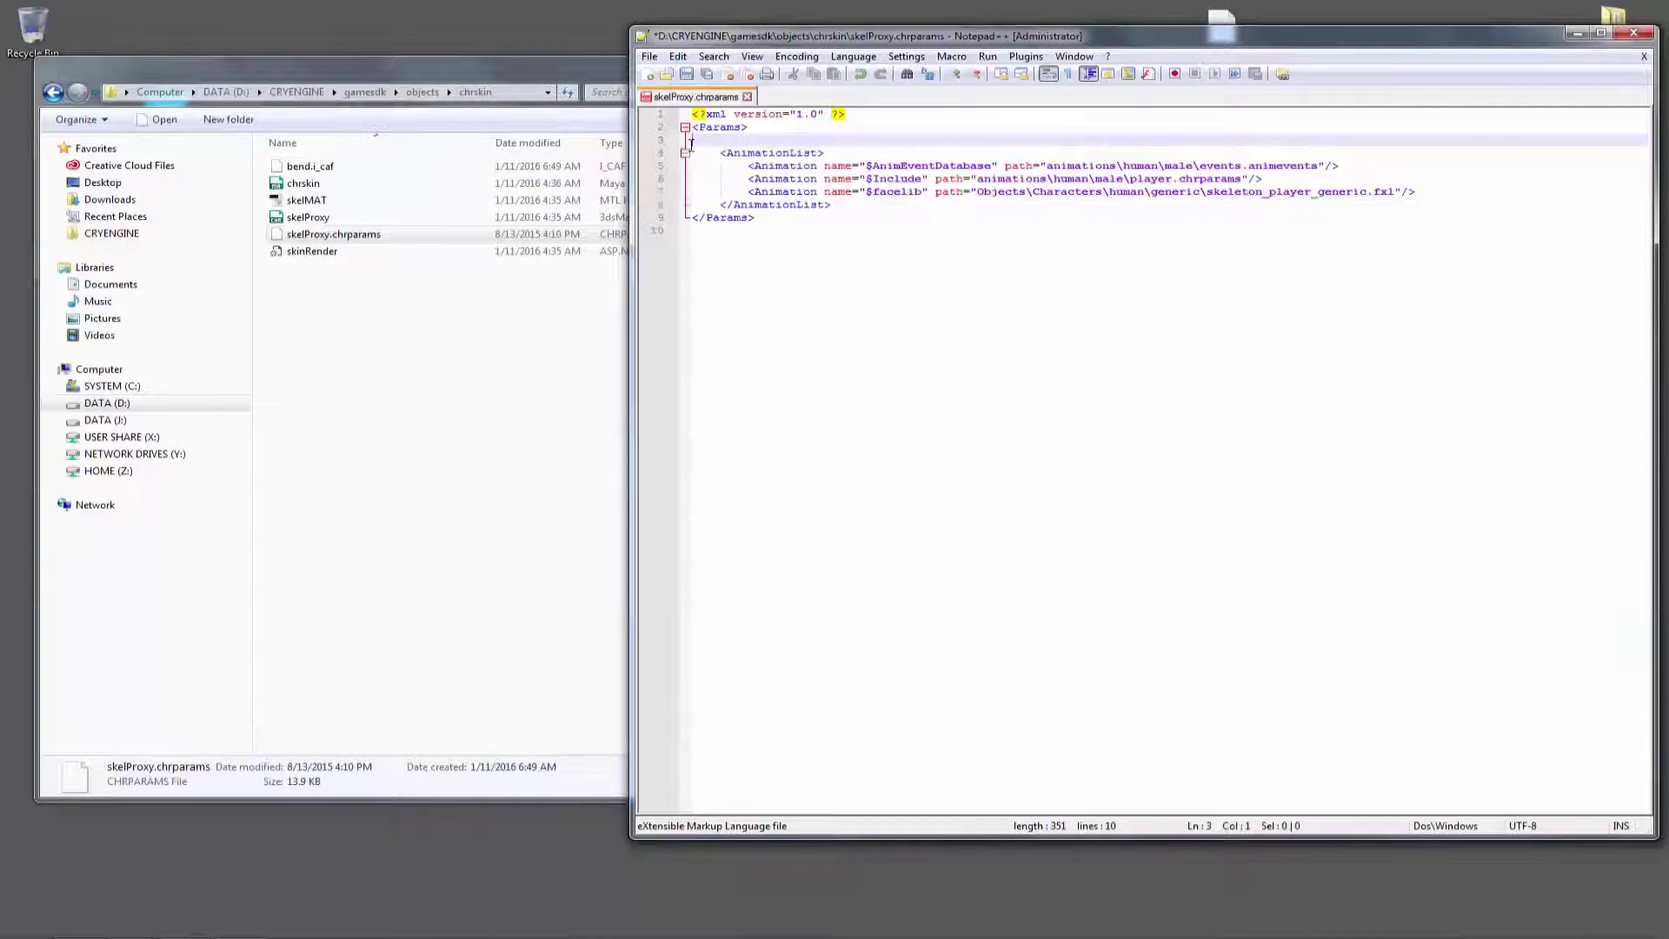
key("BackSpace")
left_click(1166, 218)
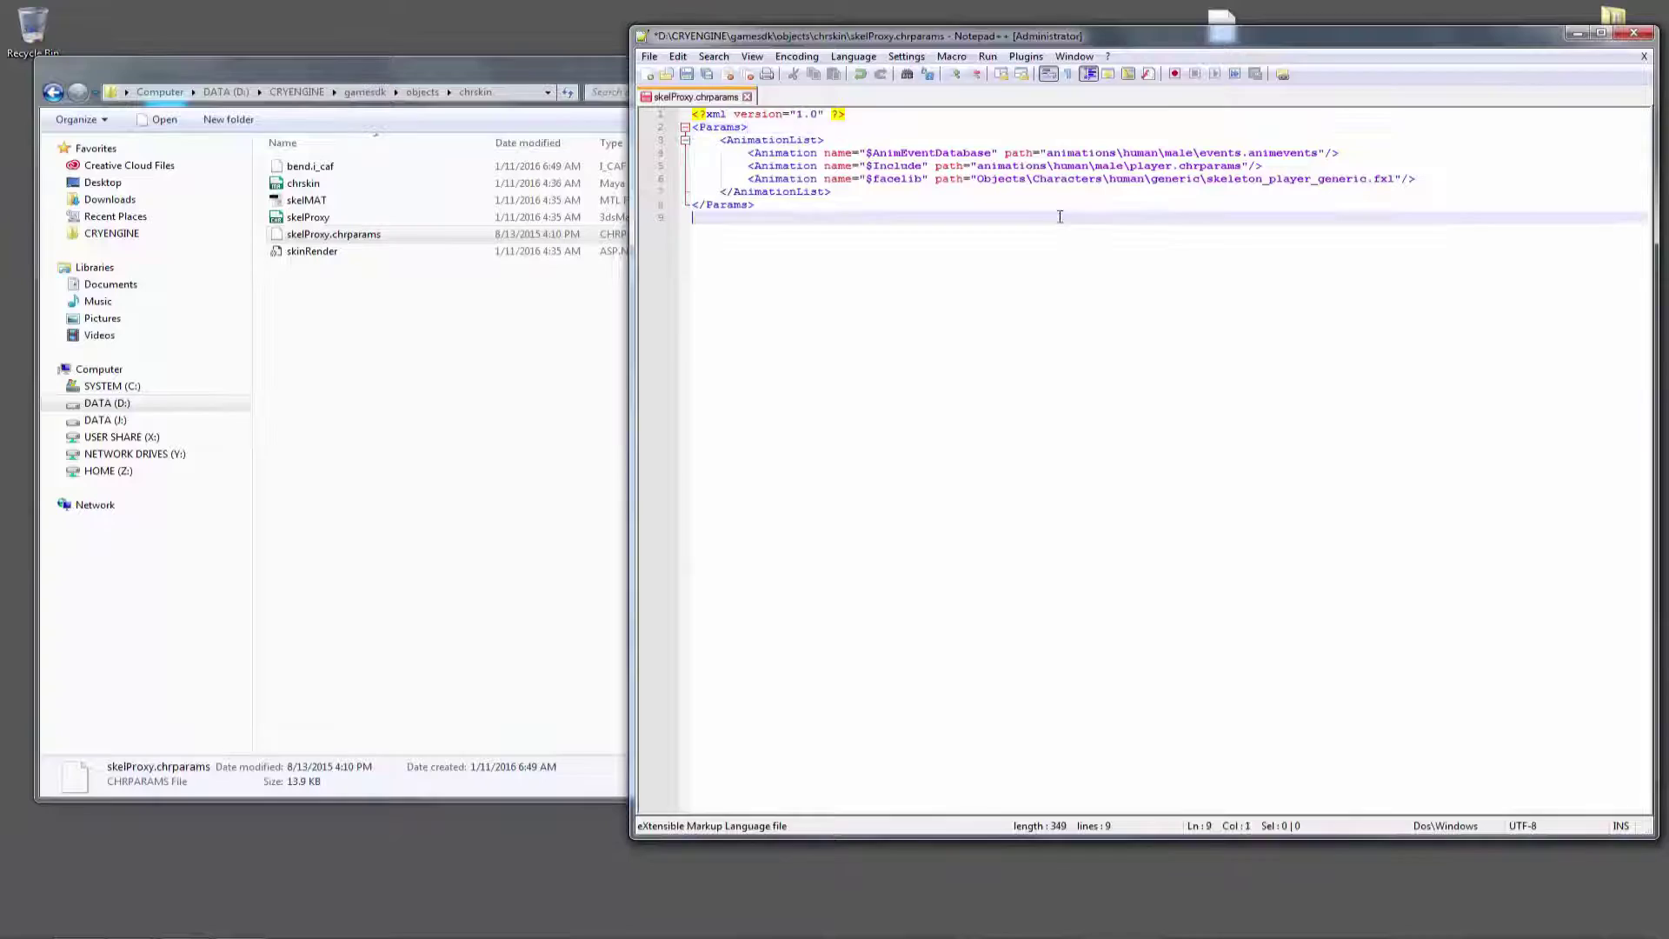
left_click(1050, 118)
left_click(1427, 140)
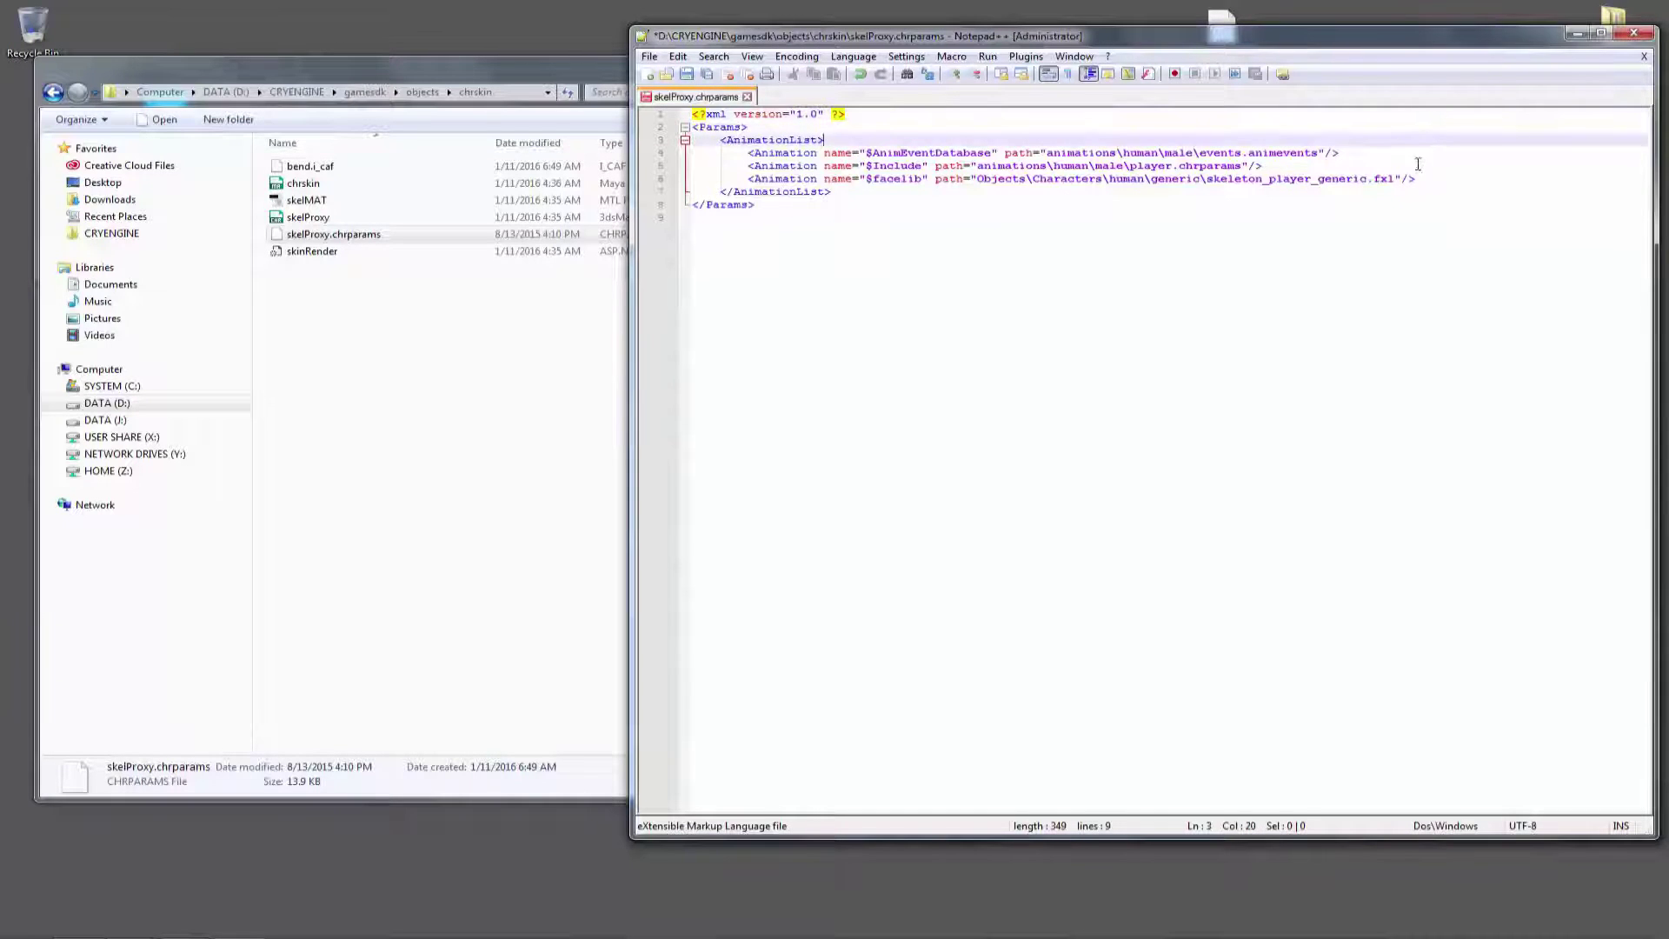
left_click(1418, 166)
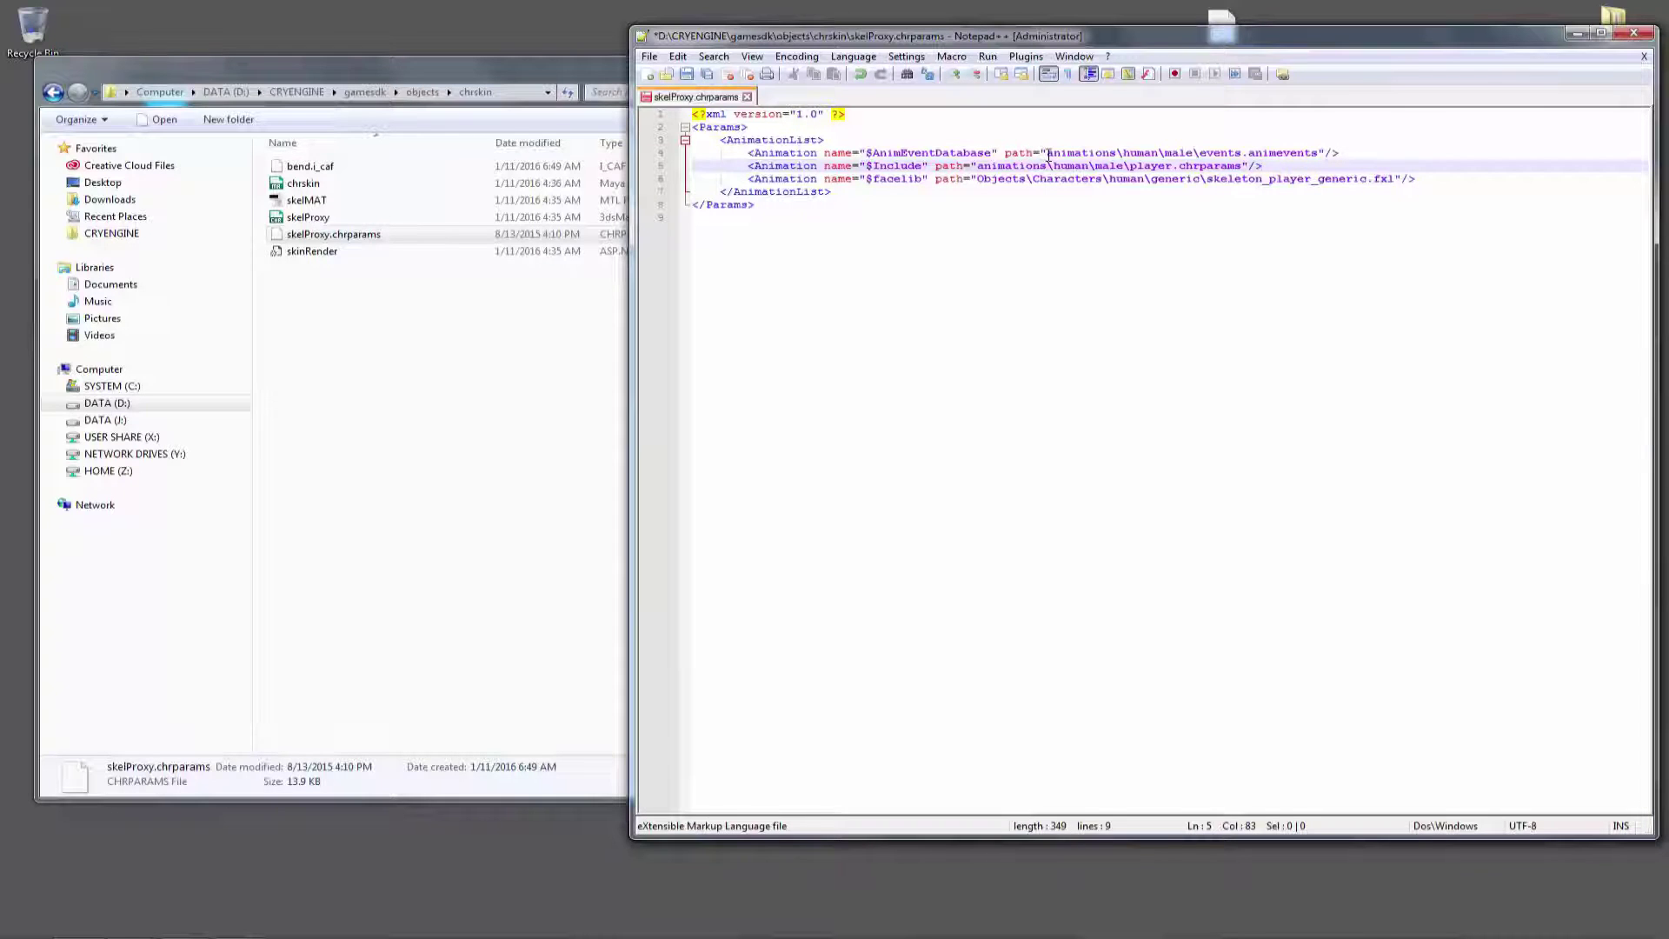
- Review the remaining AnimationList entries, then show the gamesdk folder in Explorer
left_click_drag(1153, 39, 1096, 88)
left_click(1241, 272)
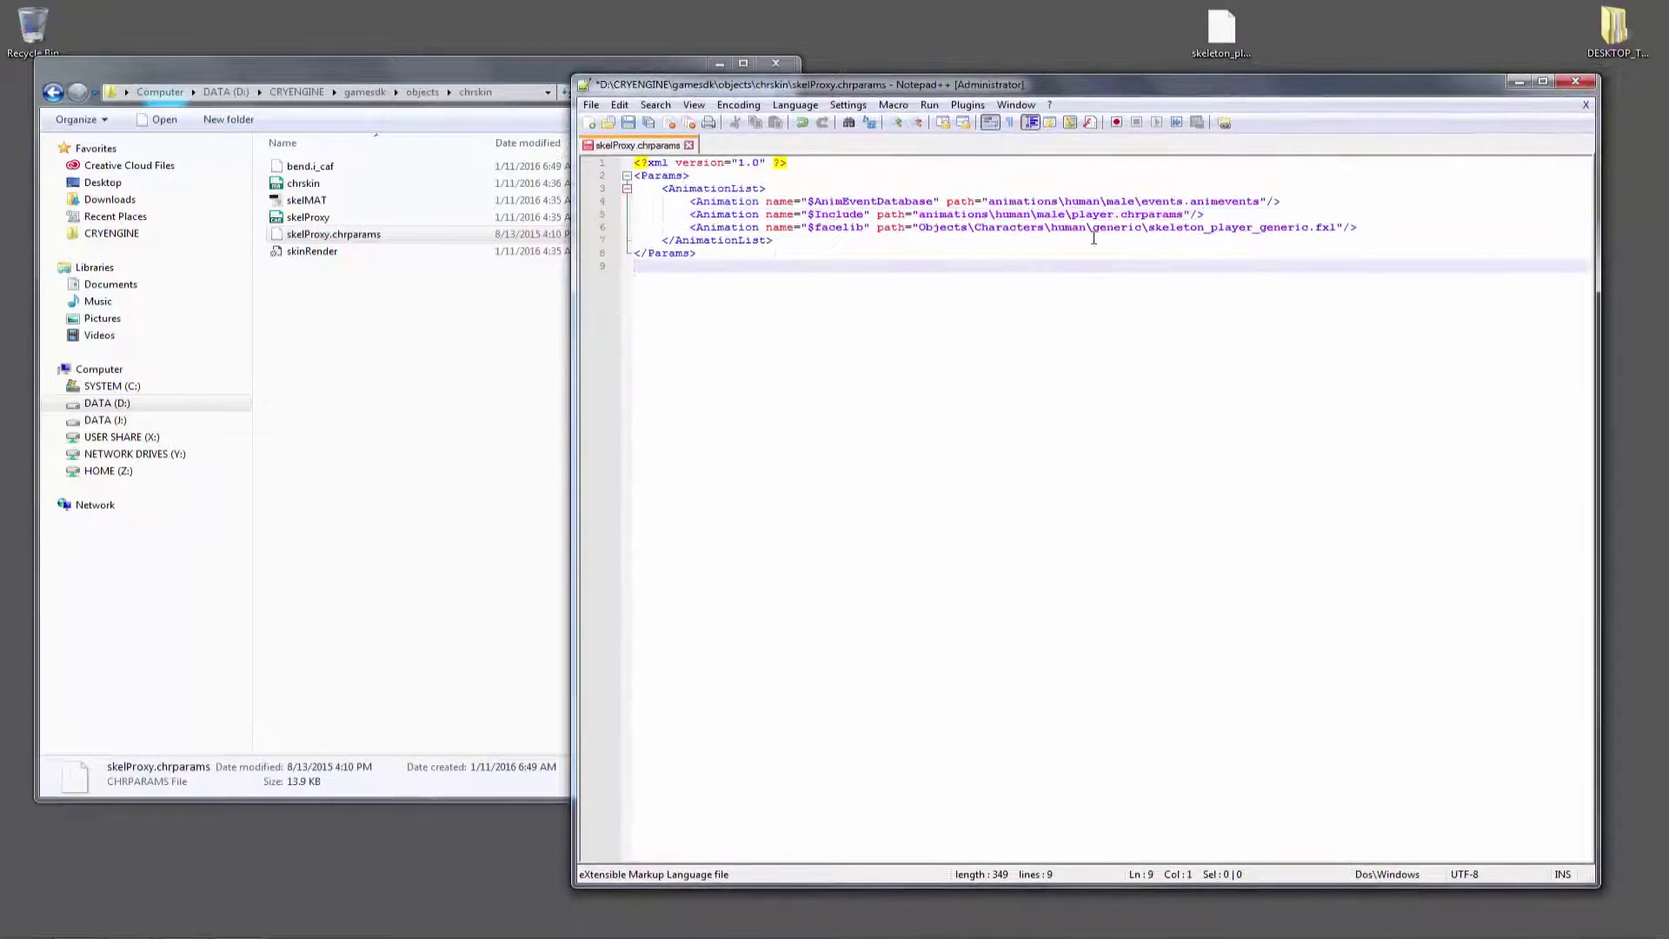
left_click(1066, 241)
left_click(1214, 214)
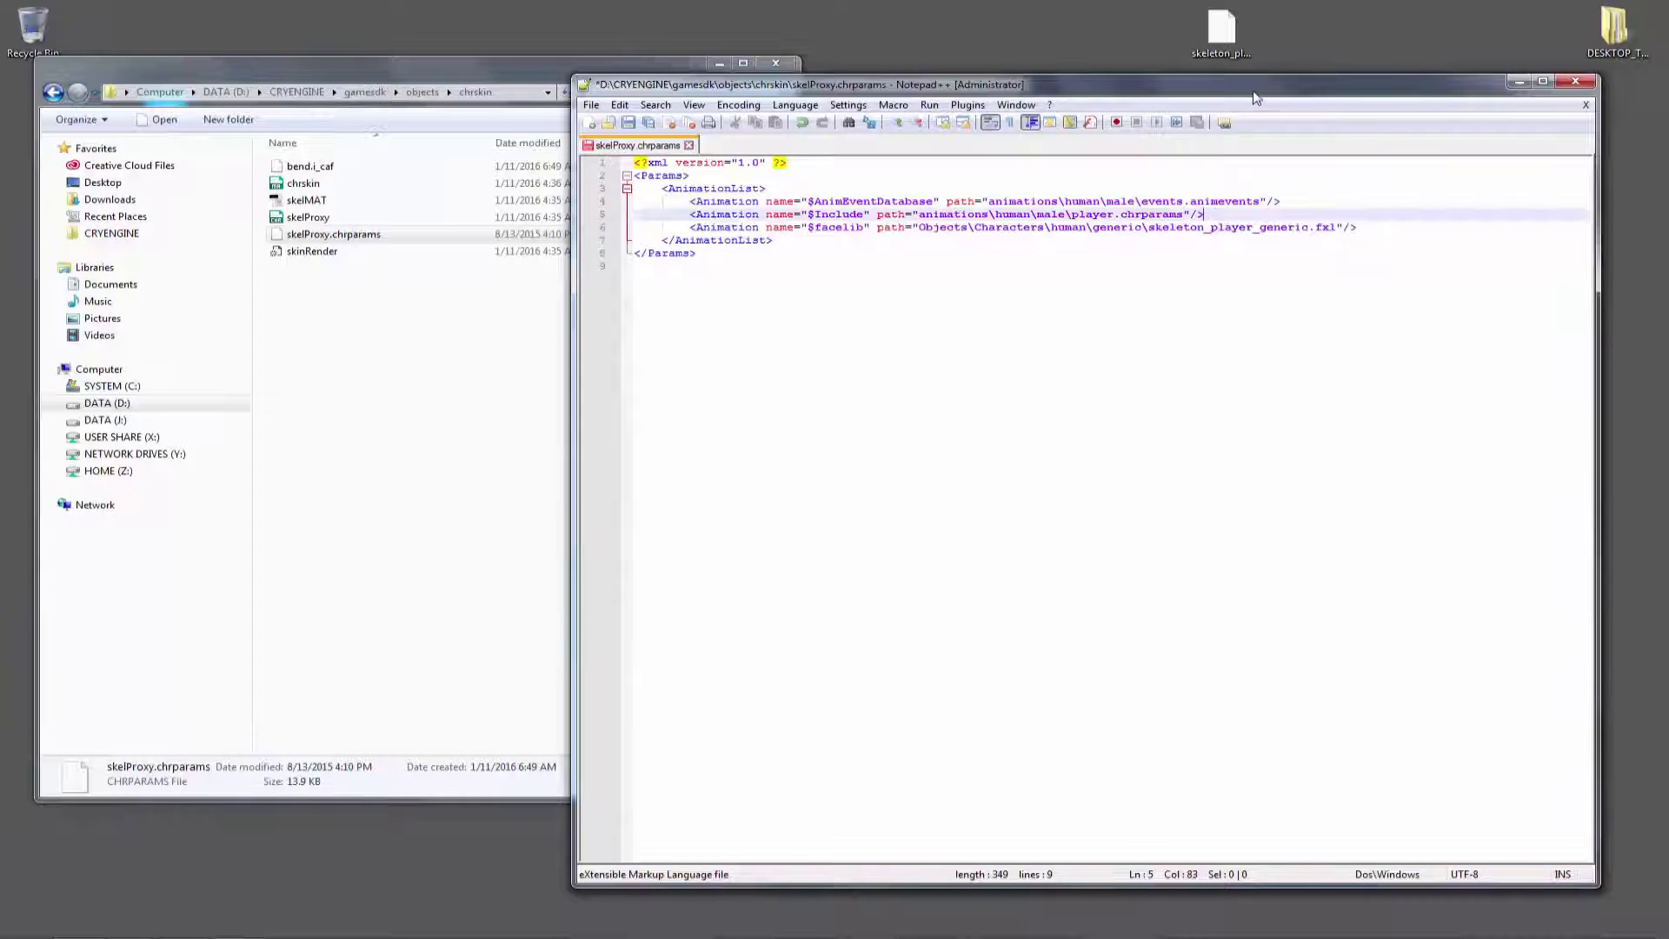
left_click_drag(1256, 87, 1301, 134)
left_click(1242, 427)
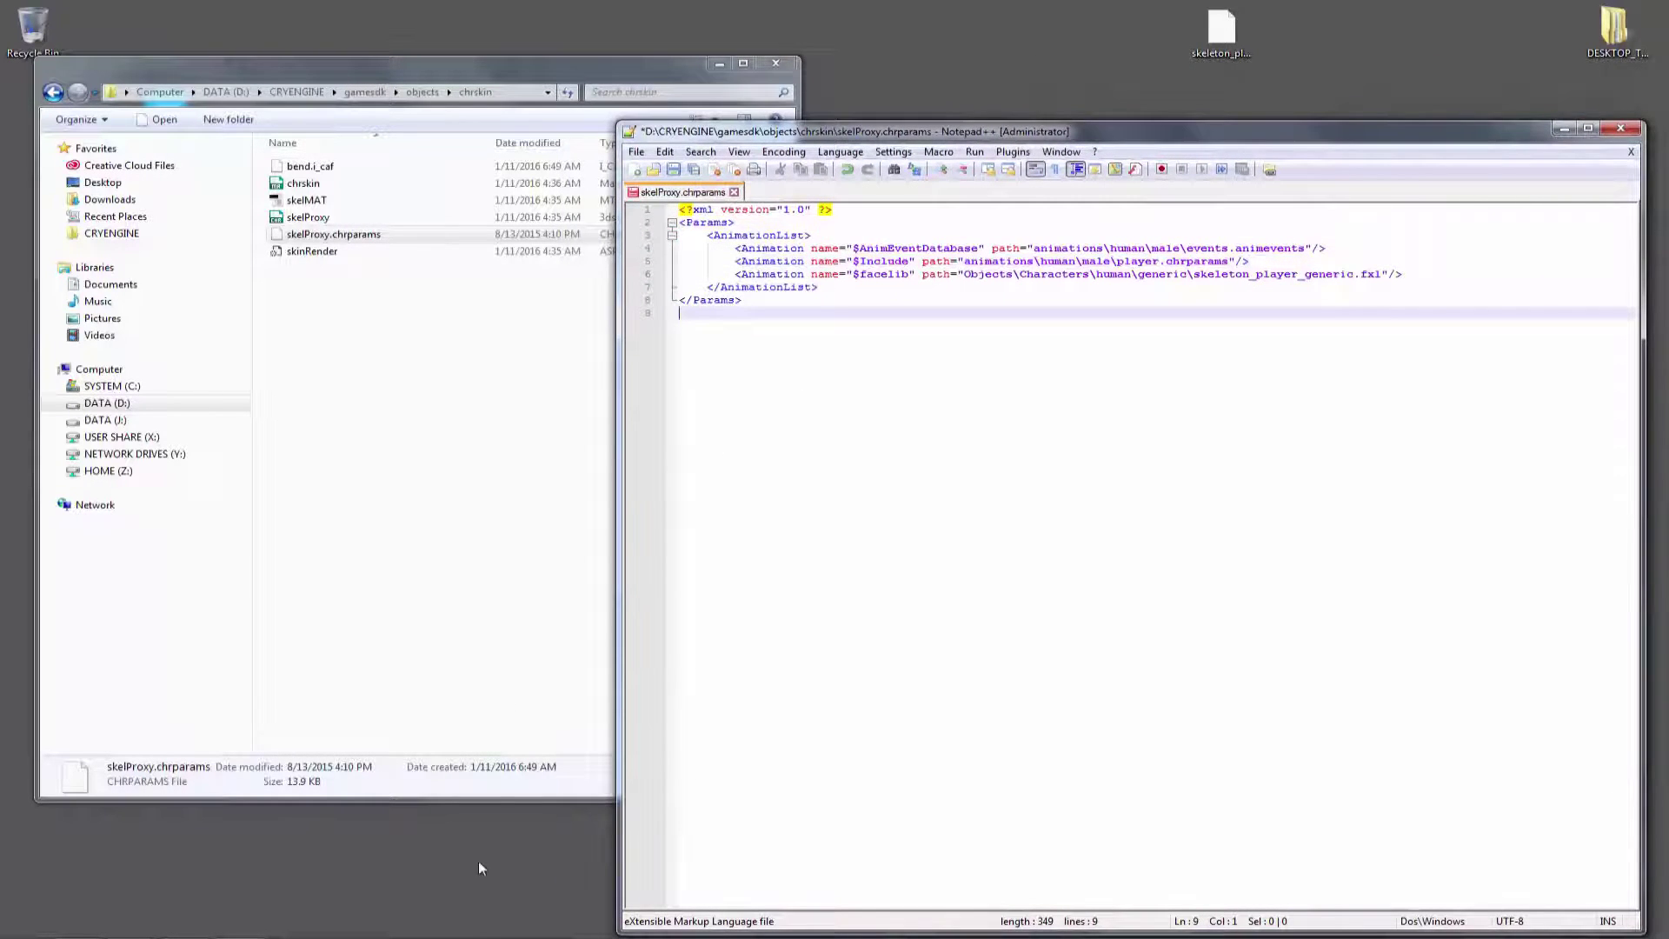
left_click(484, 440)
left_click(362, 94)
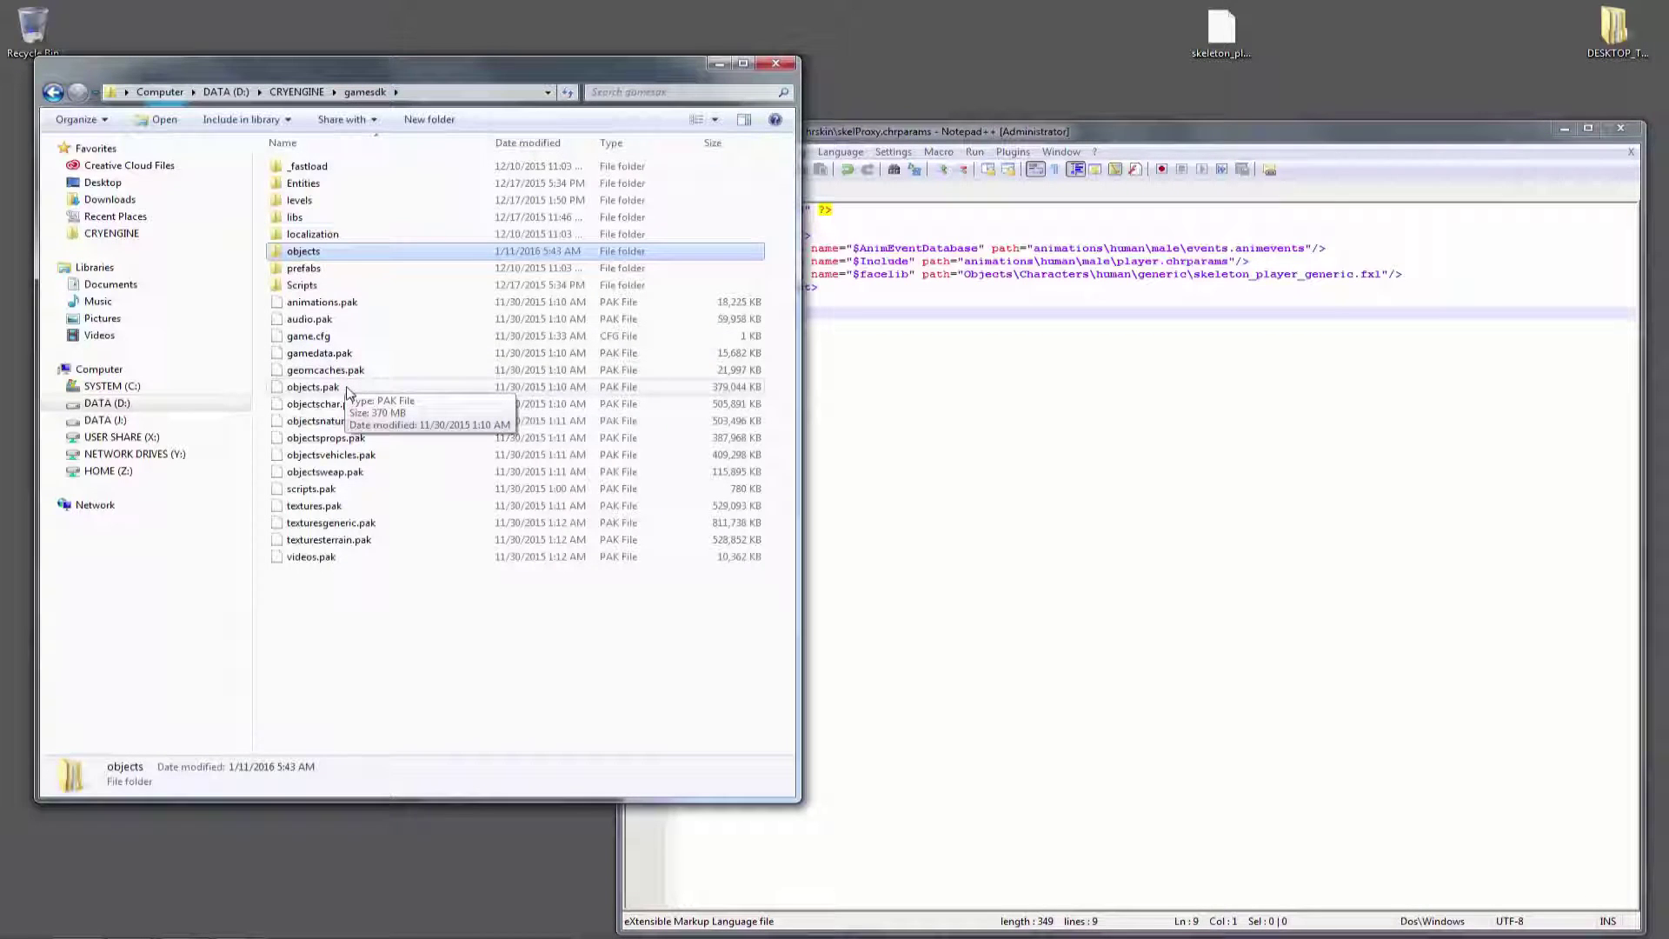
- Open animations.pak as an archive in 7-Zip
right_click(357, 309)
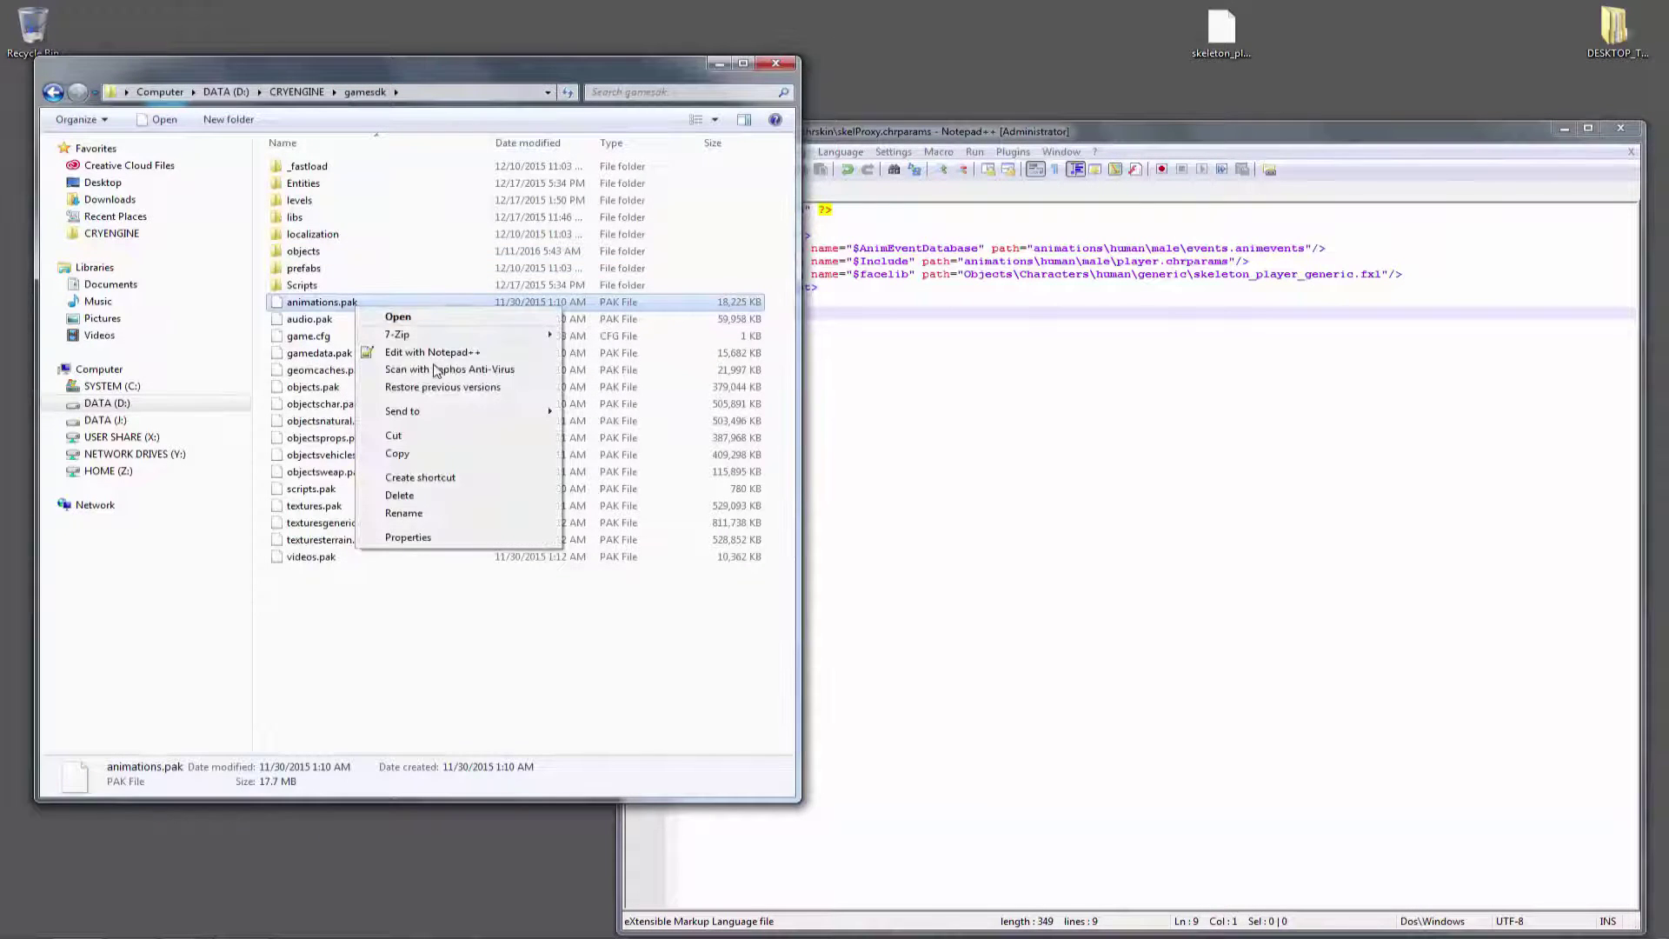
mouse_move(436, 341)
left_click(643, 341)
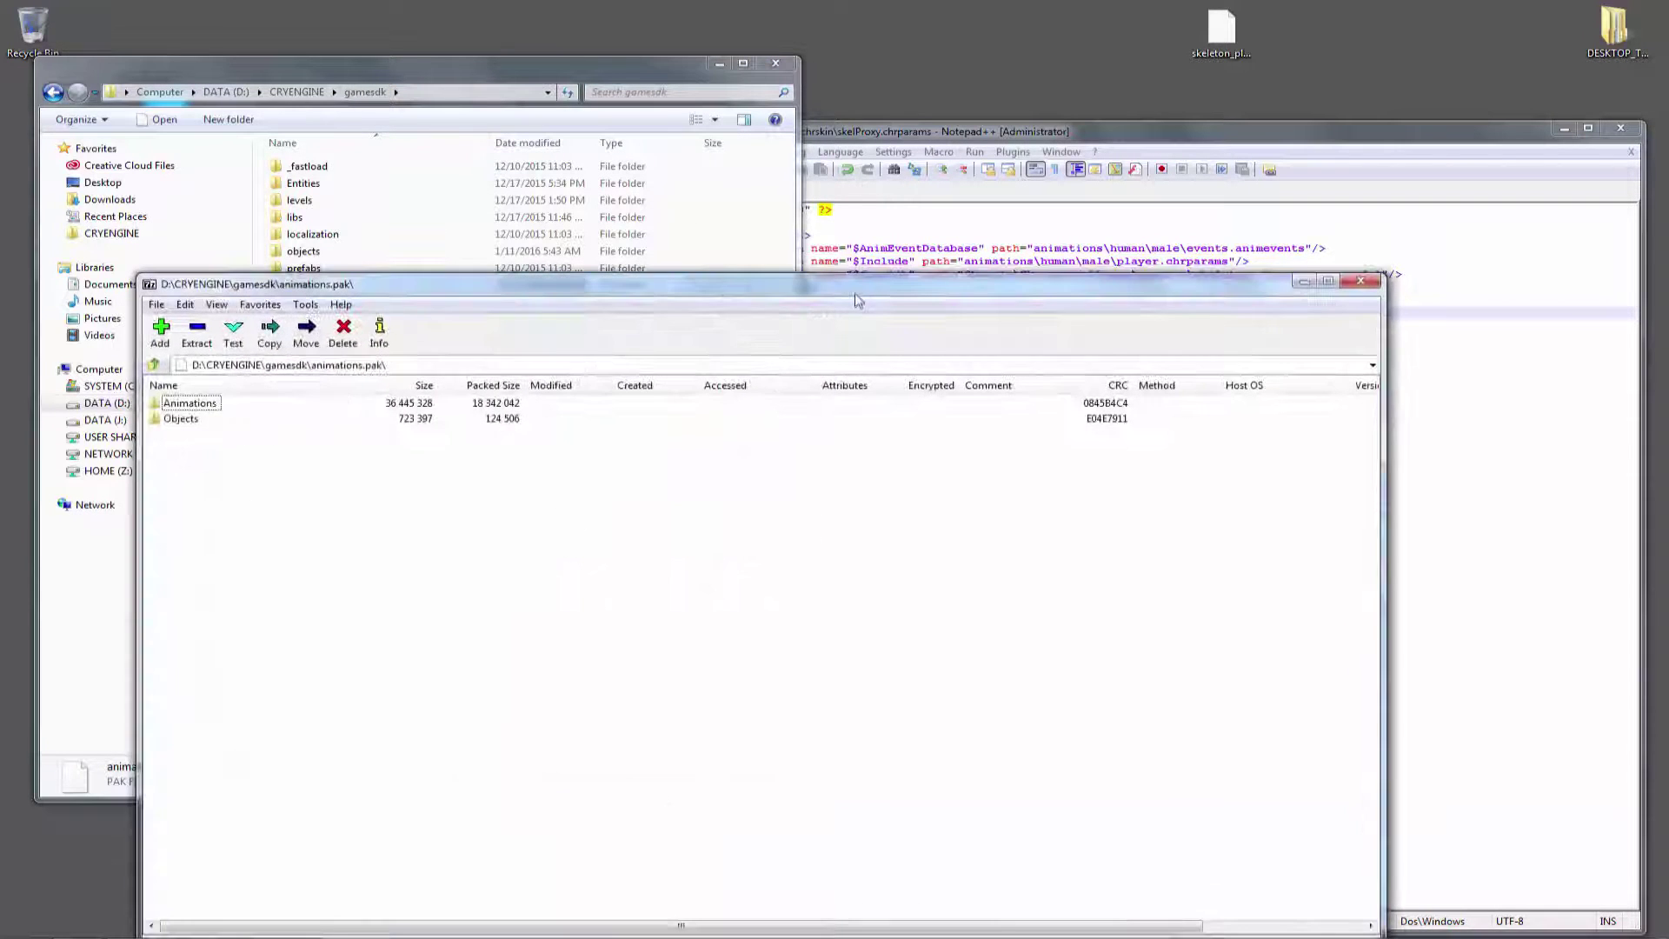
left_click_drag(485, 276, 858, 405)
- Extract player.chrparams from Animations\human\male onto the desktop and close 7-Zip
double_click(564, 525)
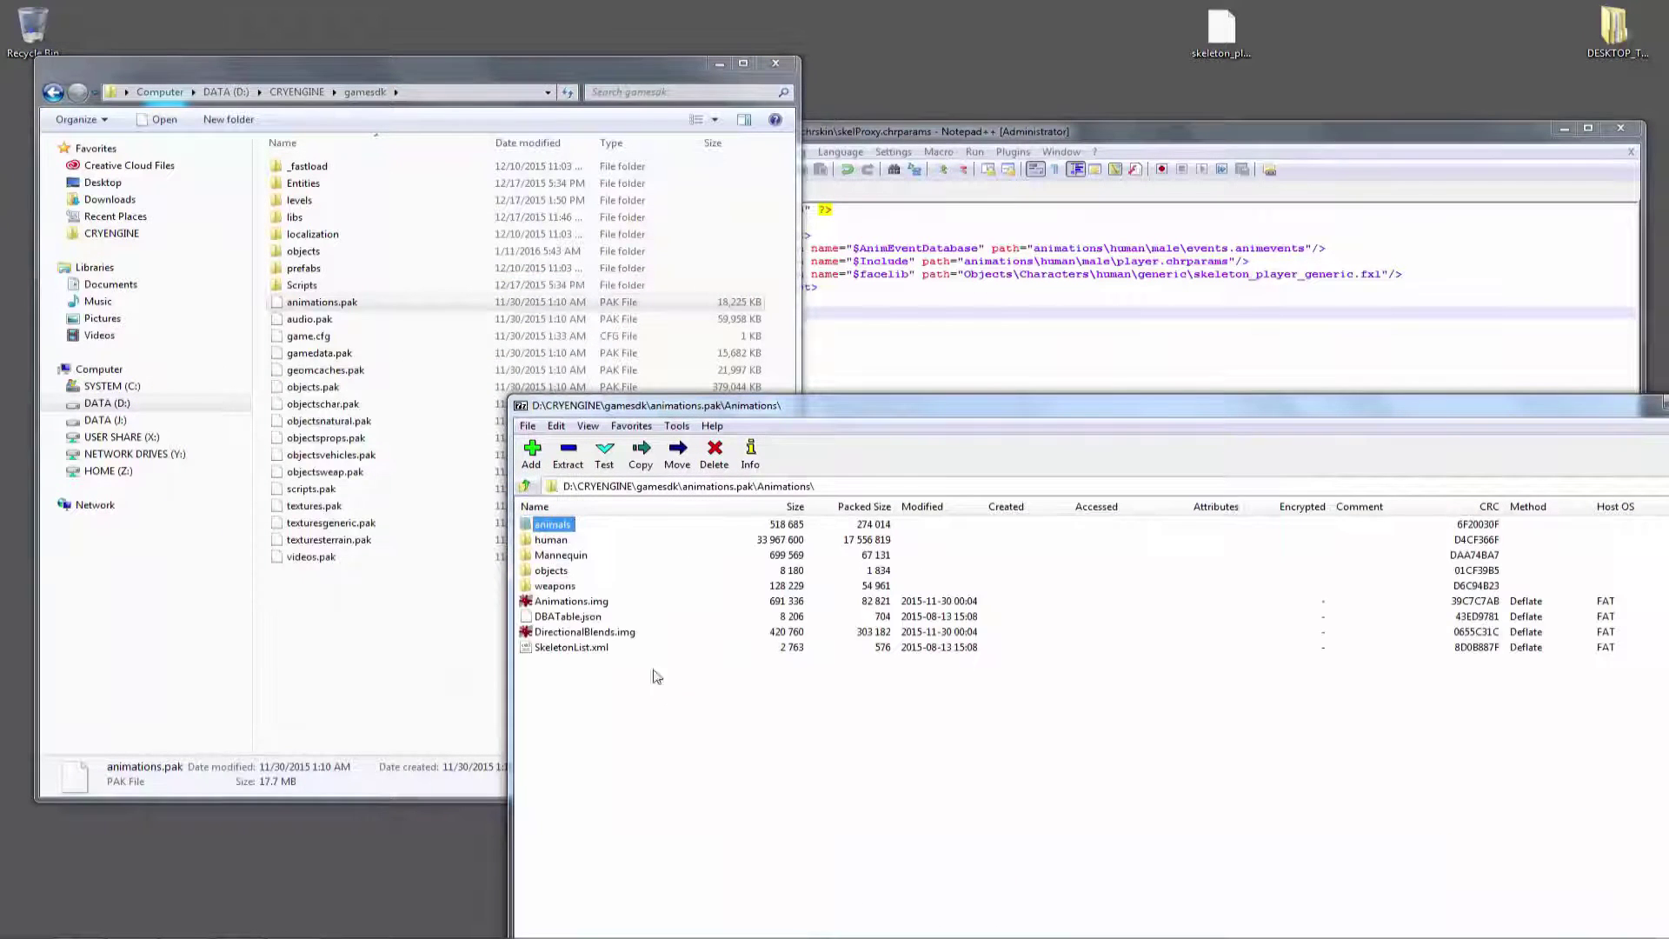
double_click(551, 540)
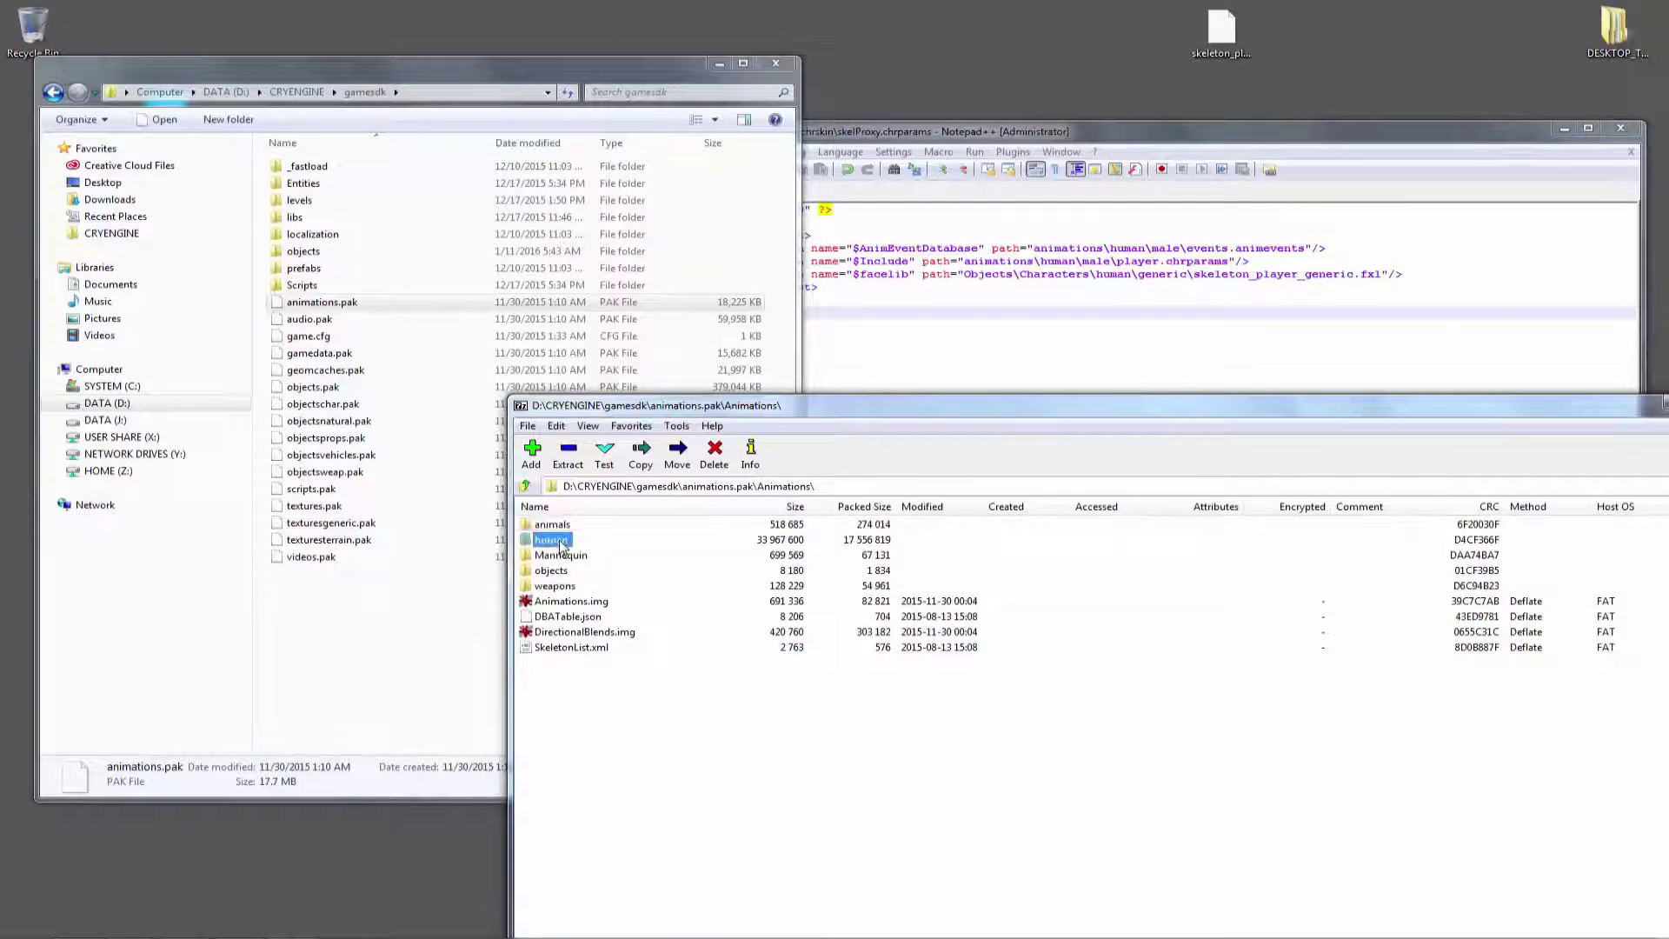
left_click(548, 541)
double_click(547, 541)
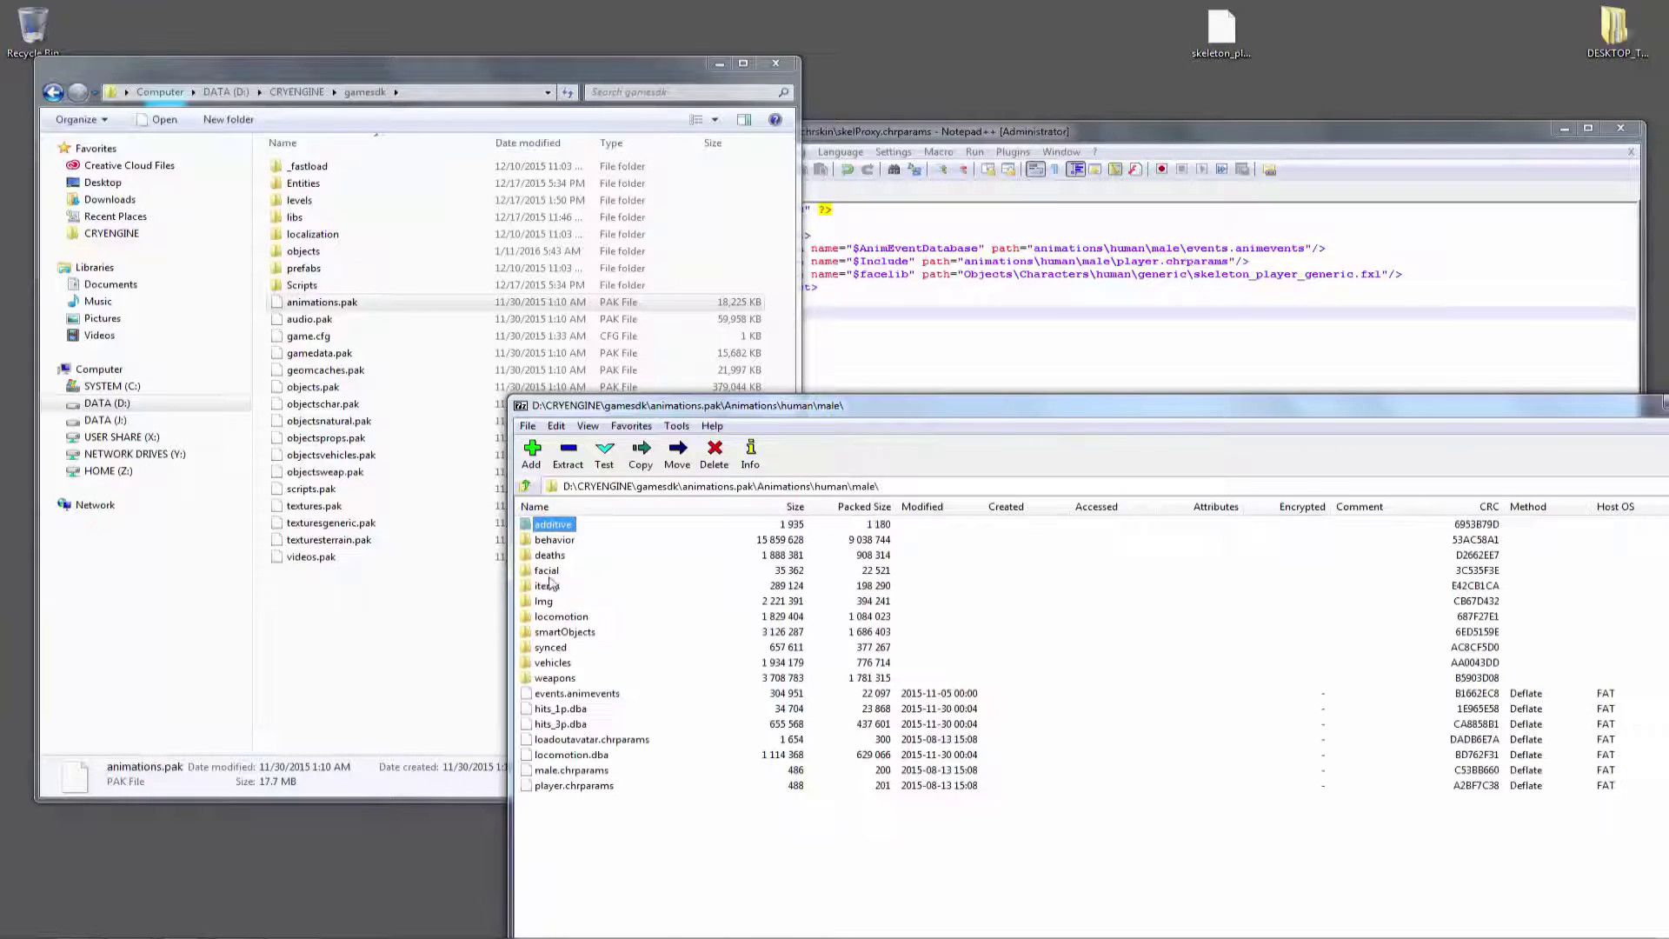
left_click(576, 785)
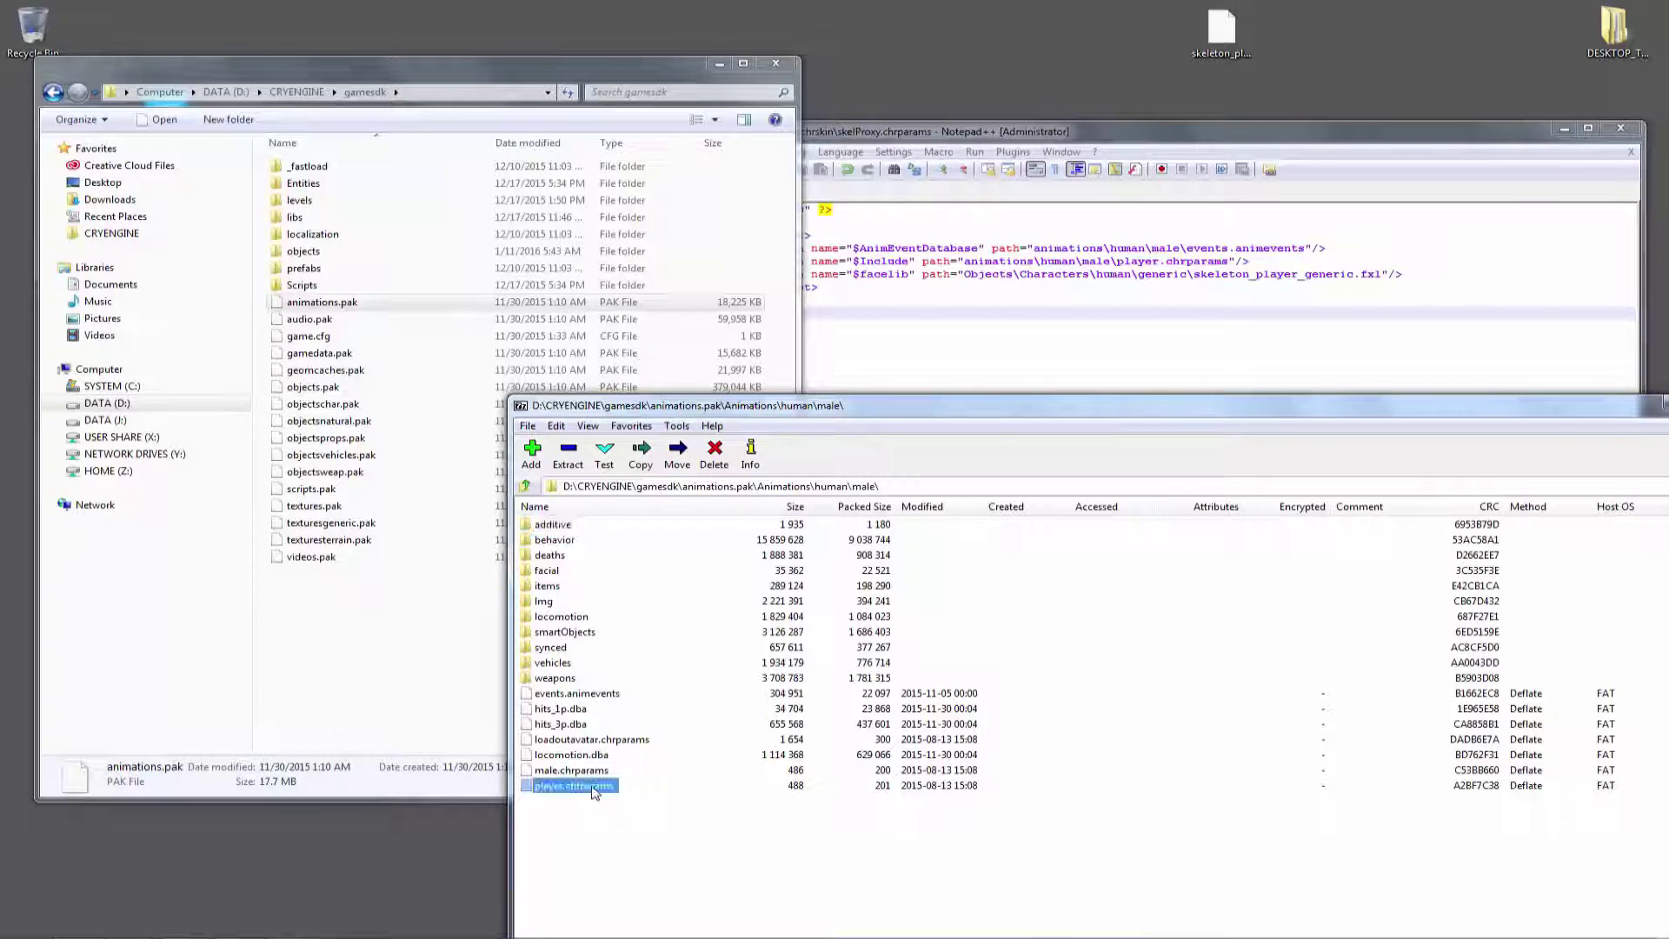
left_click_drag(562, 787, 1131, 63)
left_click_drag(1130, 405, 847, 415)
left_click(1456, 414)
left_click(1330, 566)
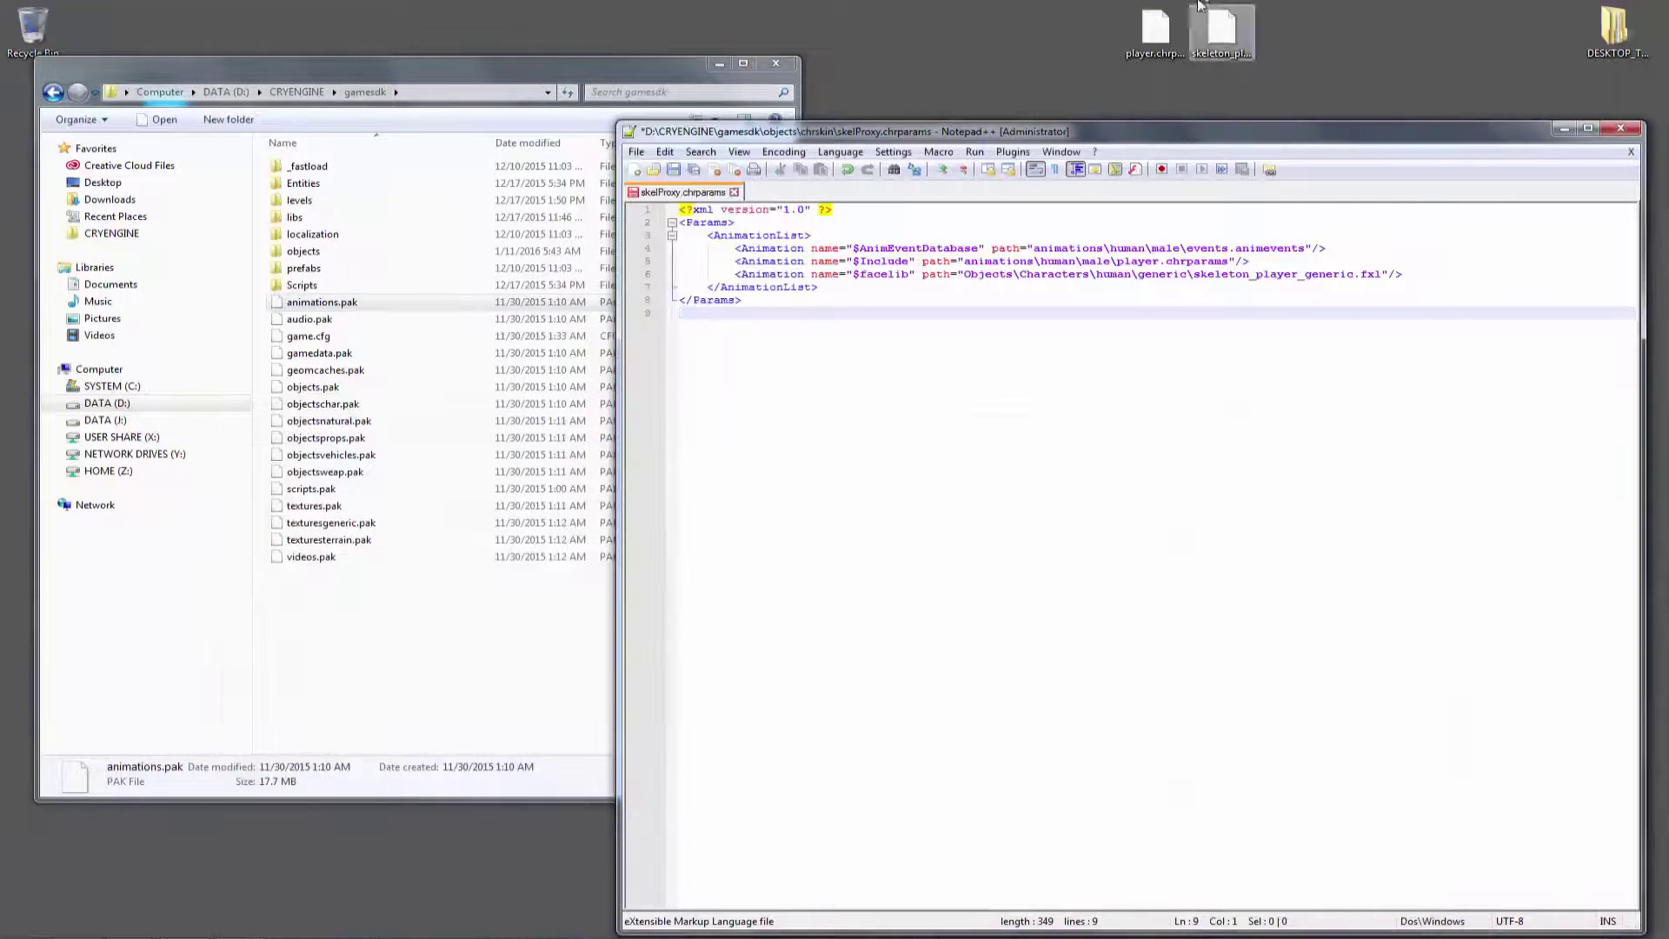
left_click_drag(1155, 31, 1032, 41)
- Open player.chrparams and delete the EVENT DATABASE comment, its two entries and the blank lines left behind
double_click(1032, 42)
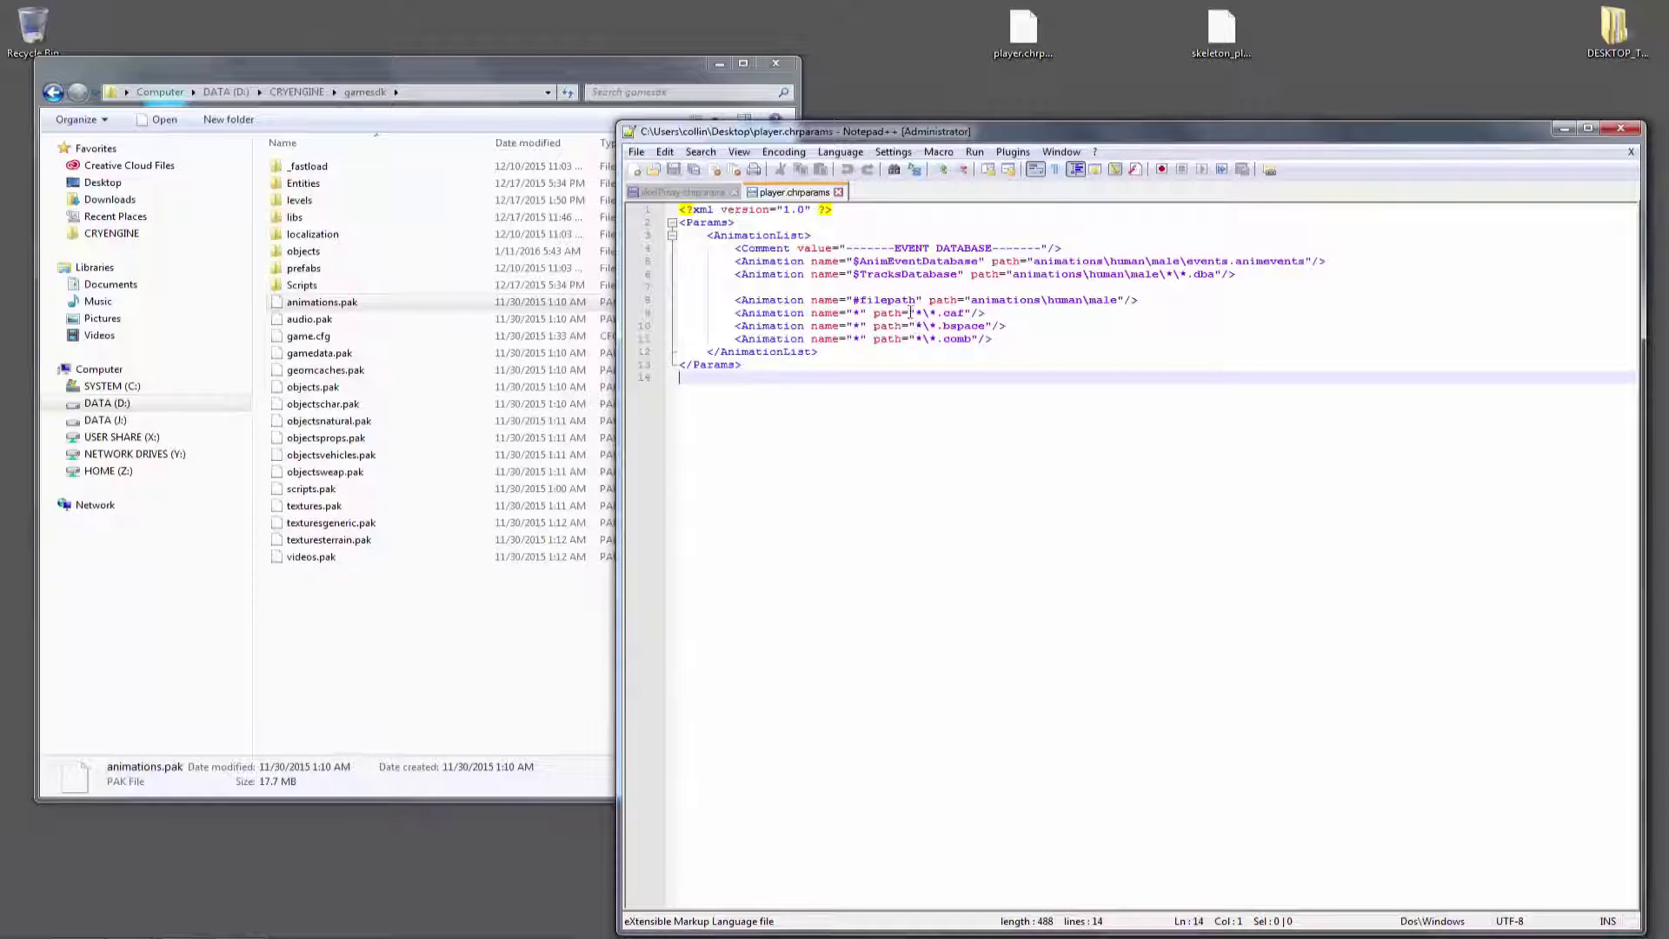
left_click(1032, 348)
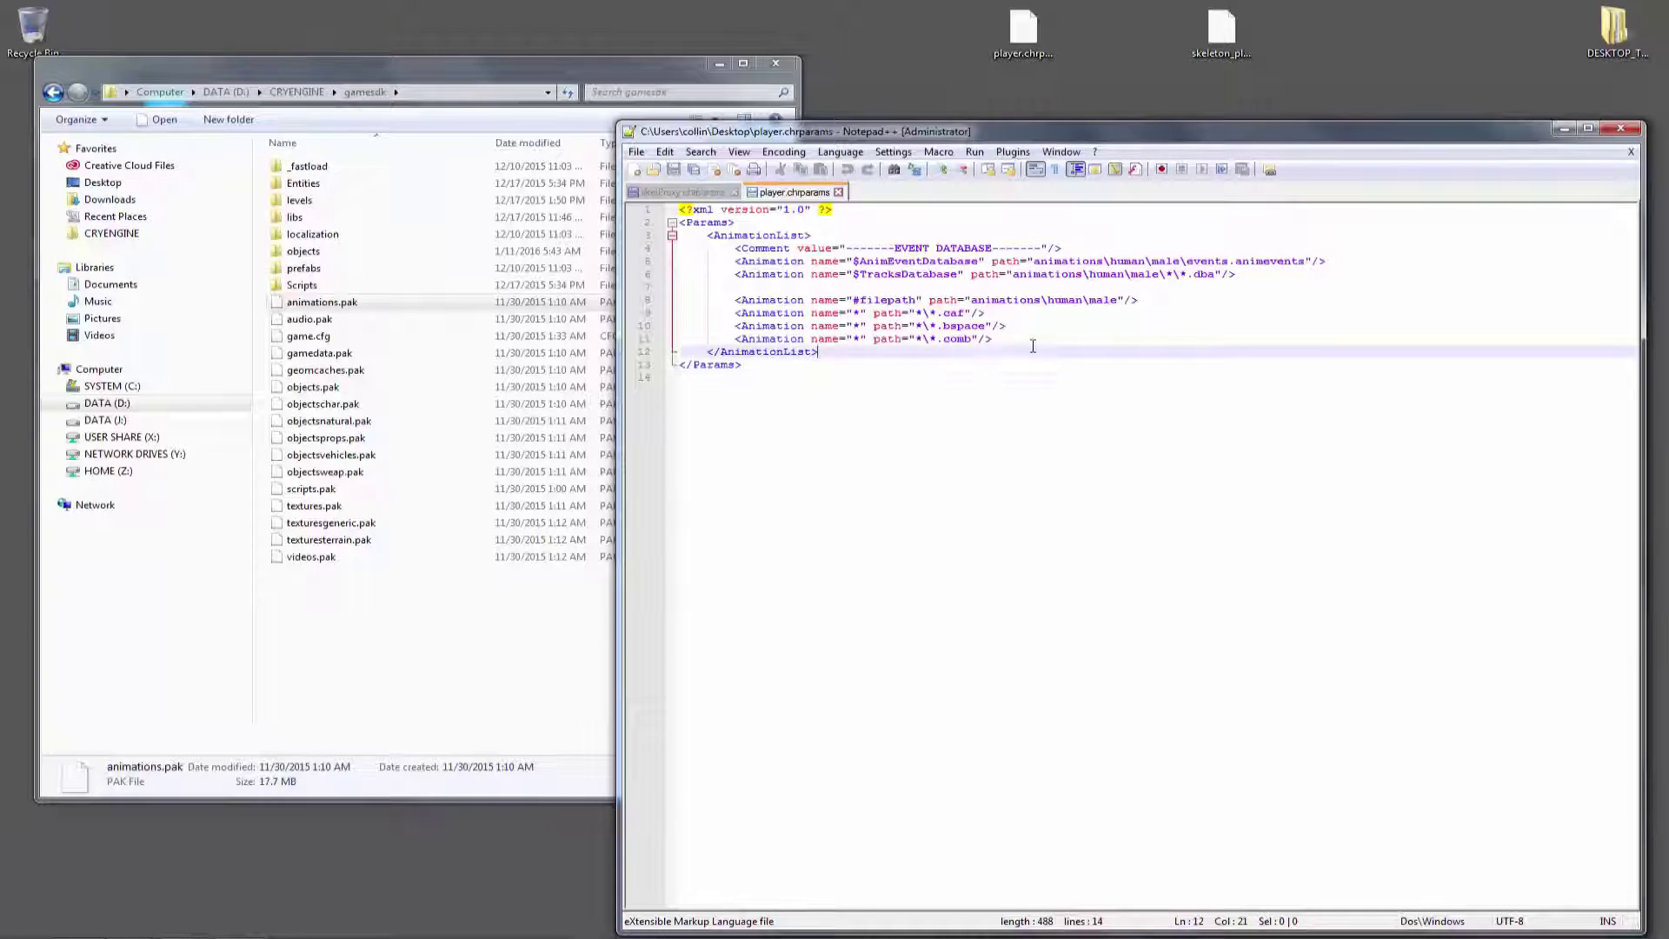
left_click(994, 341)
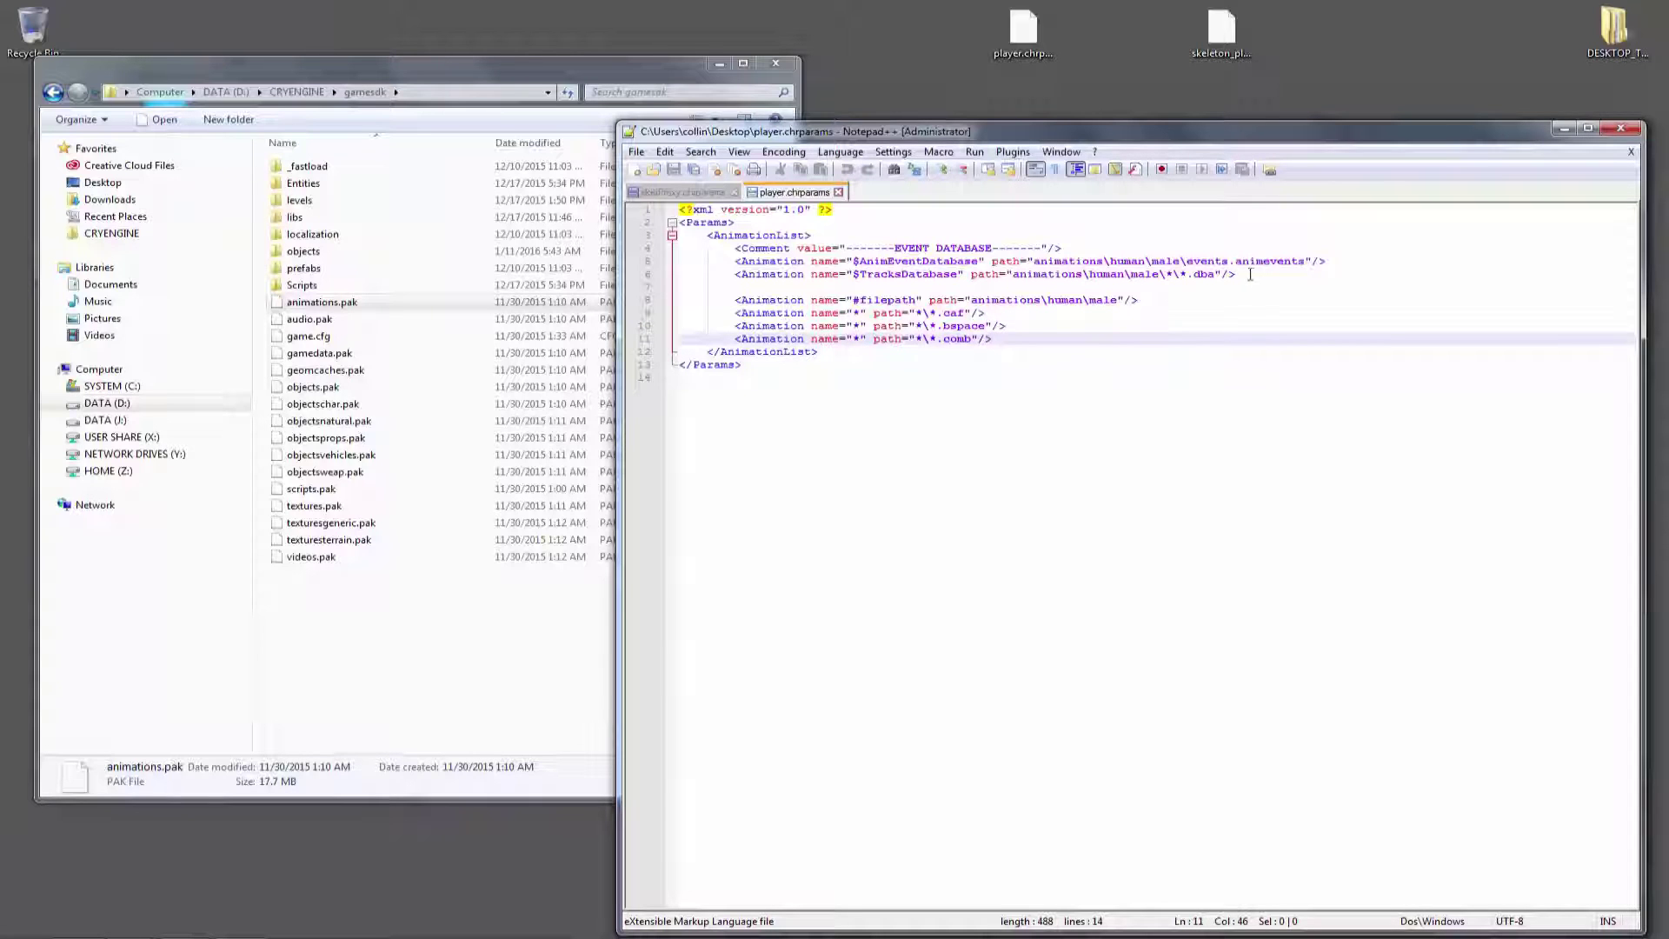
left_click_drag(1239, 275, 582, 252)
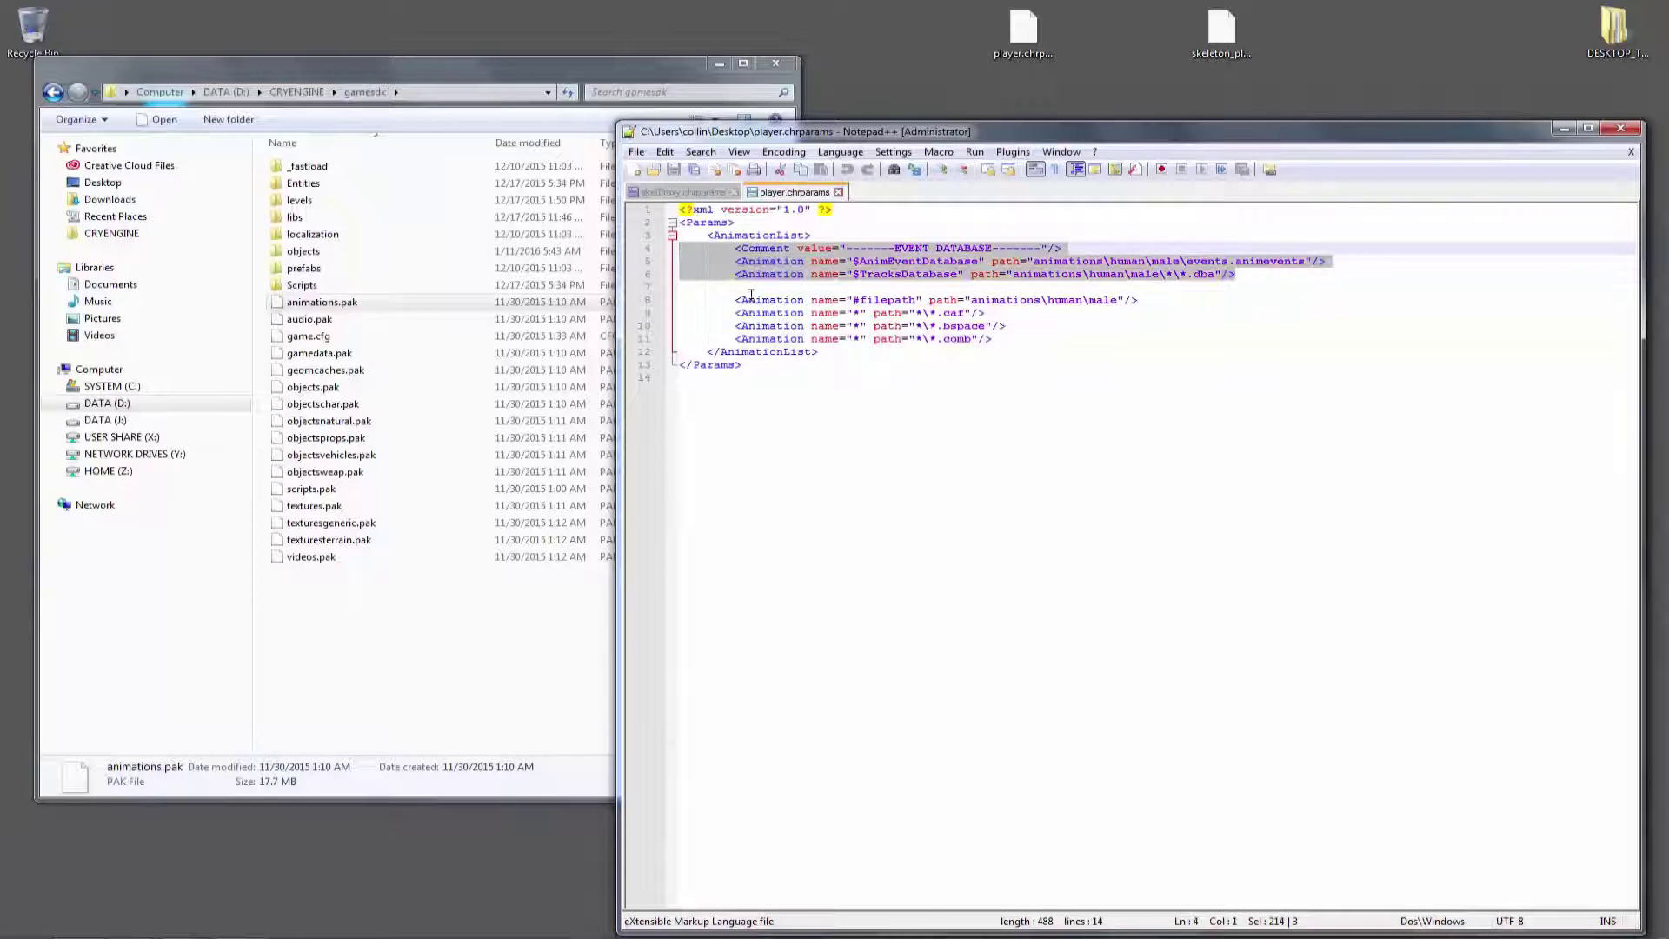
key("Delete")
key("BackSpace")
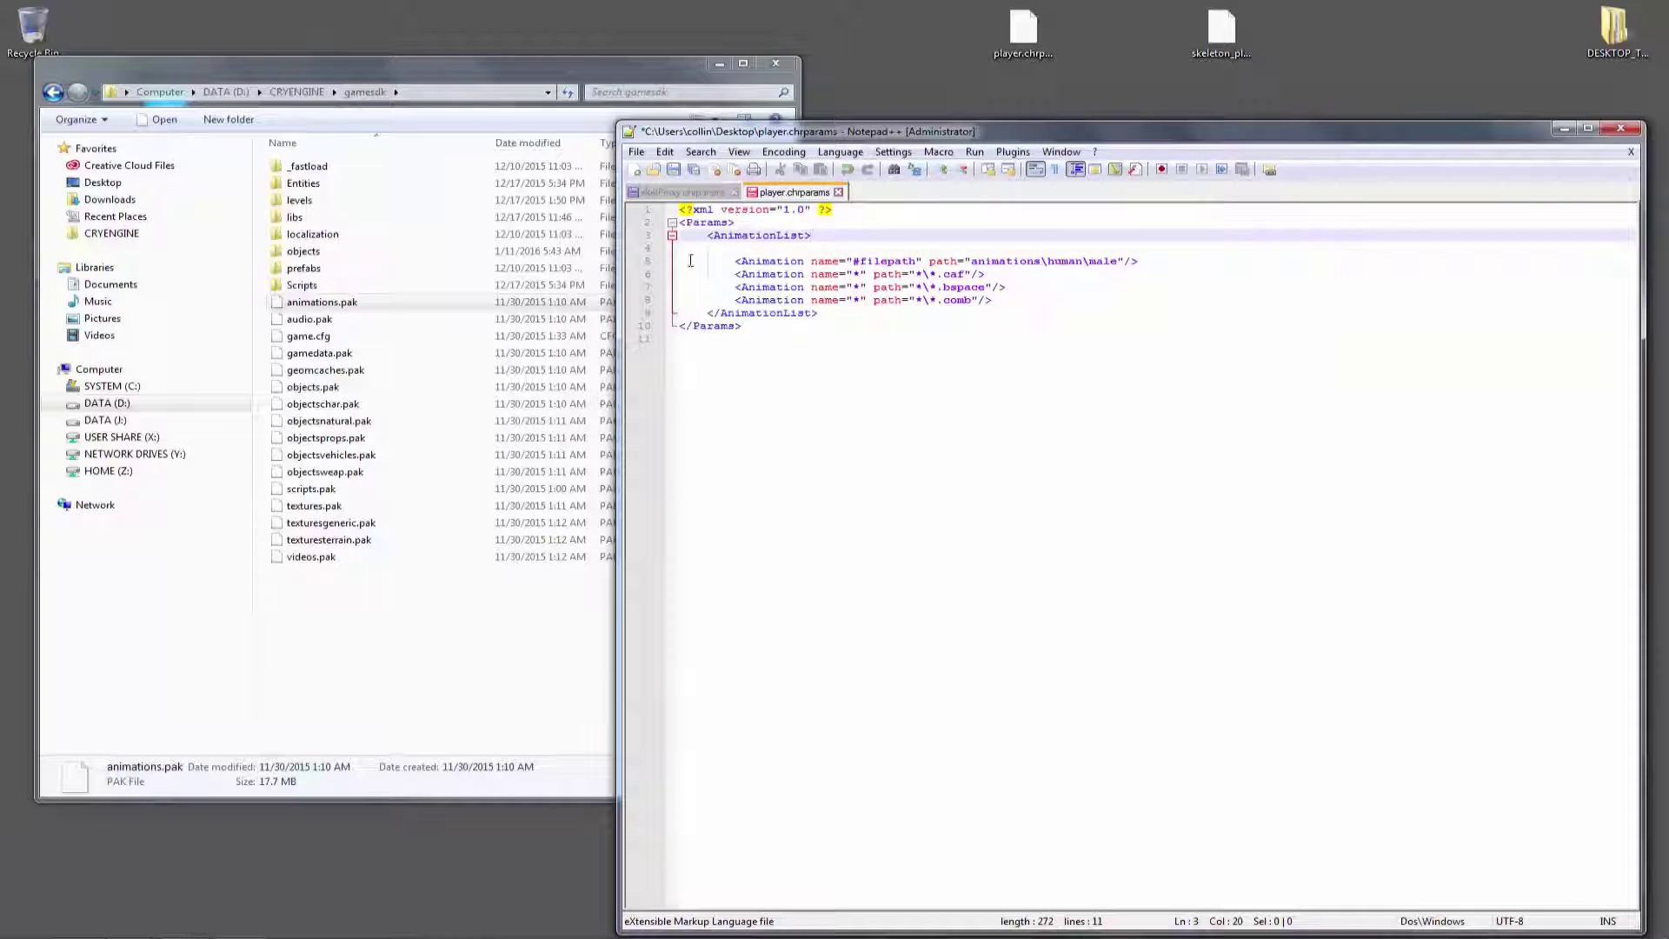
key("Delete")
- Delete the bspace and *.comb entries, leaving only the animations\human\male filepath and *\*.caf entries
left_click(1181, 229)
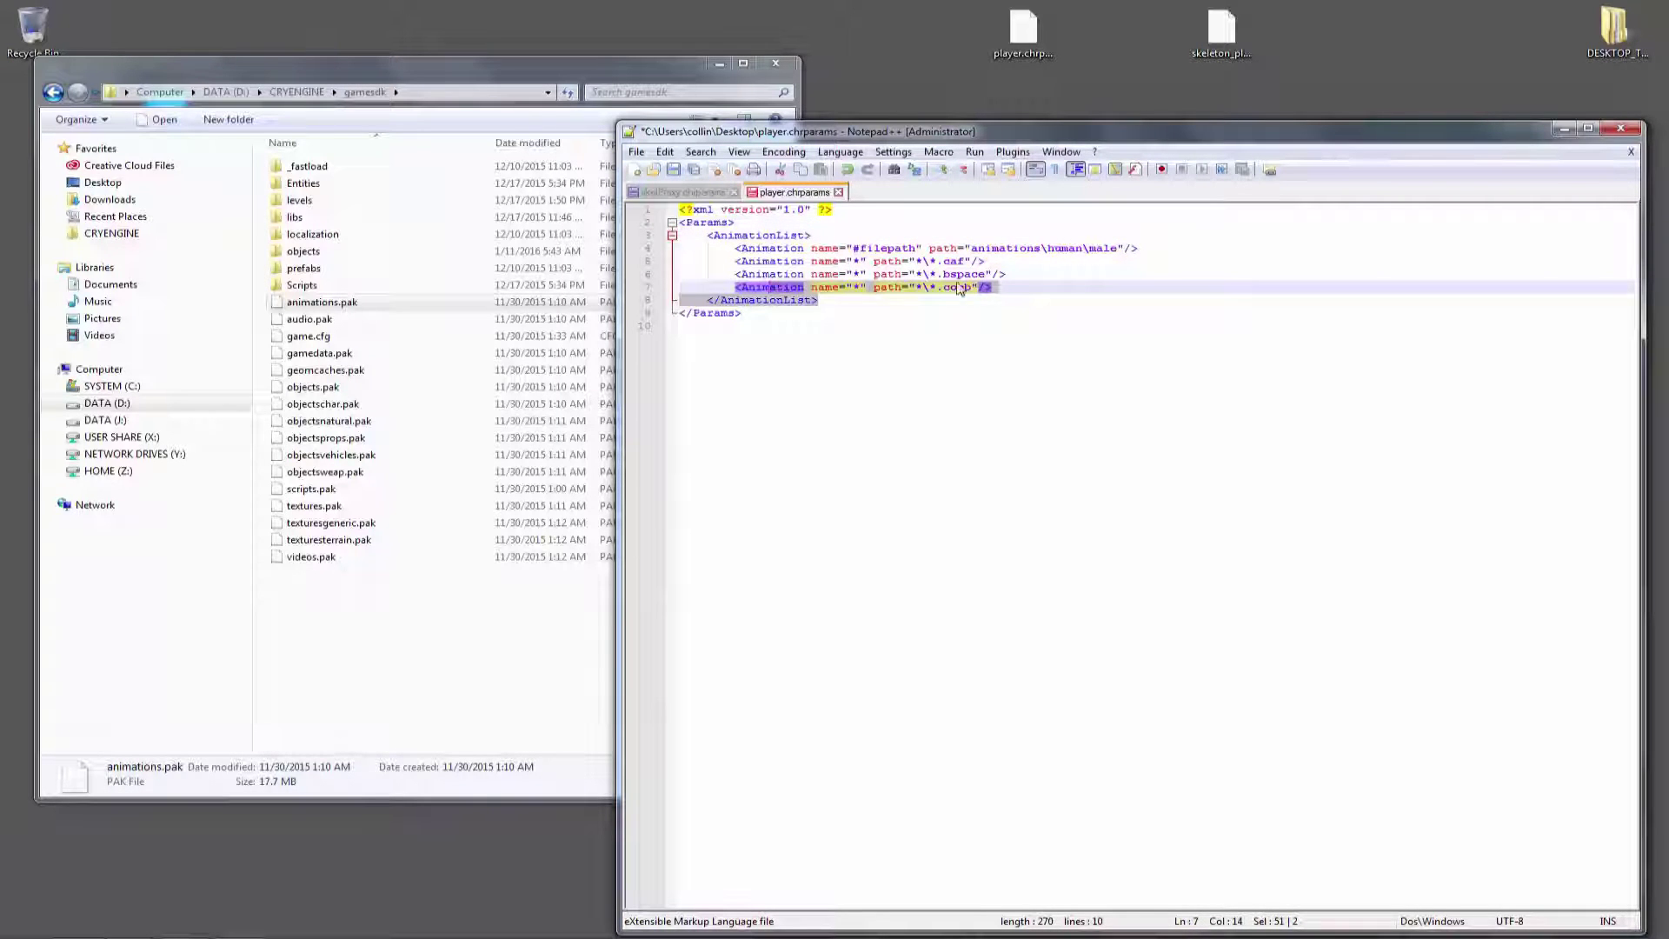
left_click_drag(992, 287, 632, 272)
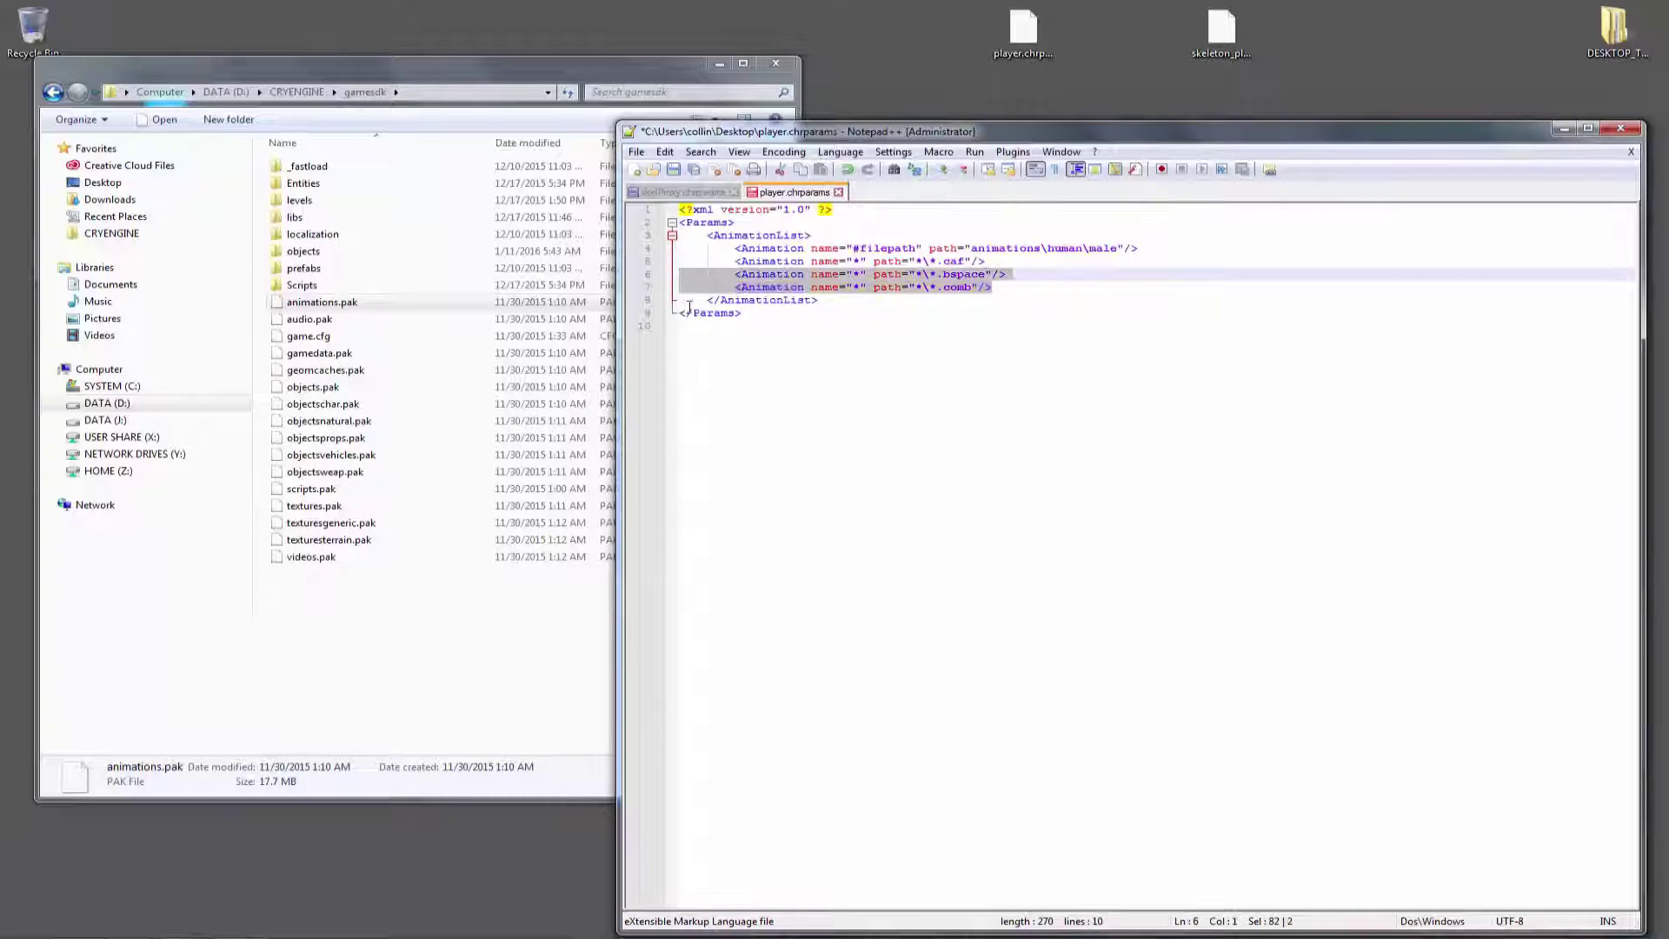
key("Delete")
key("BackSpace")
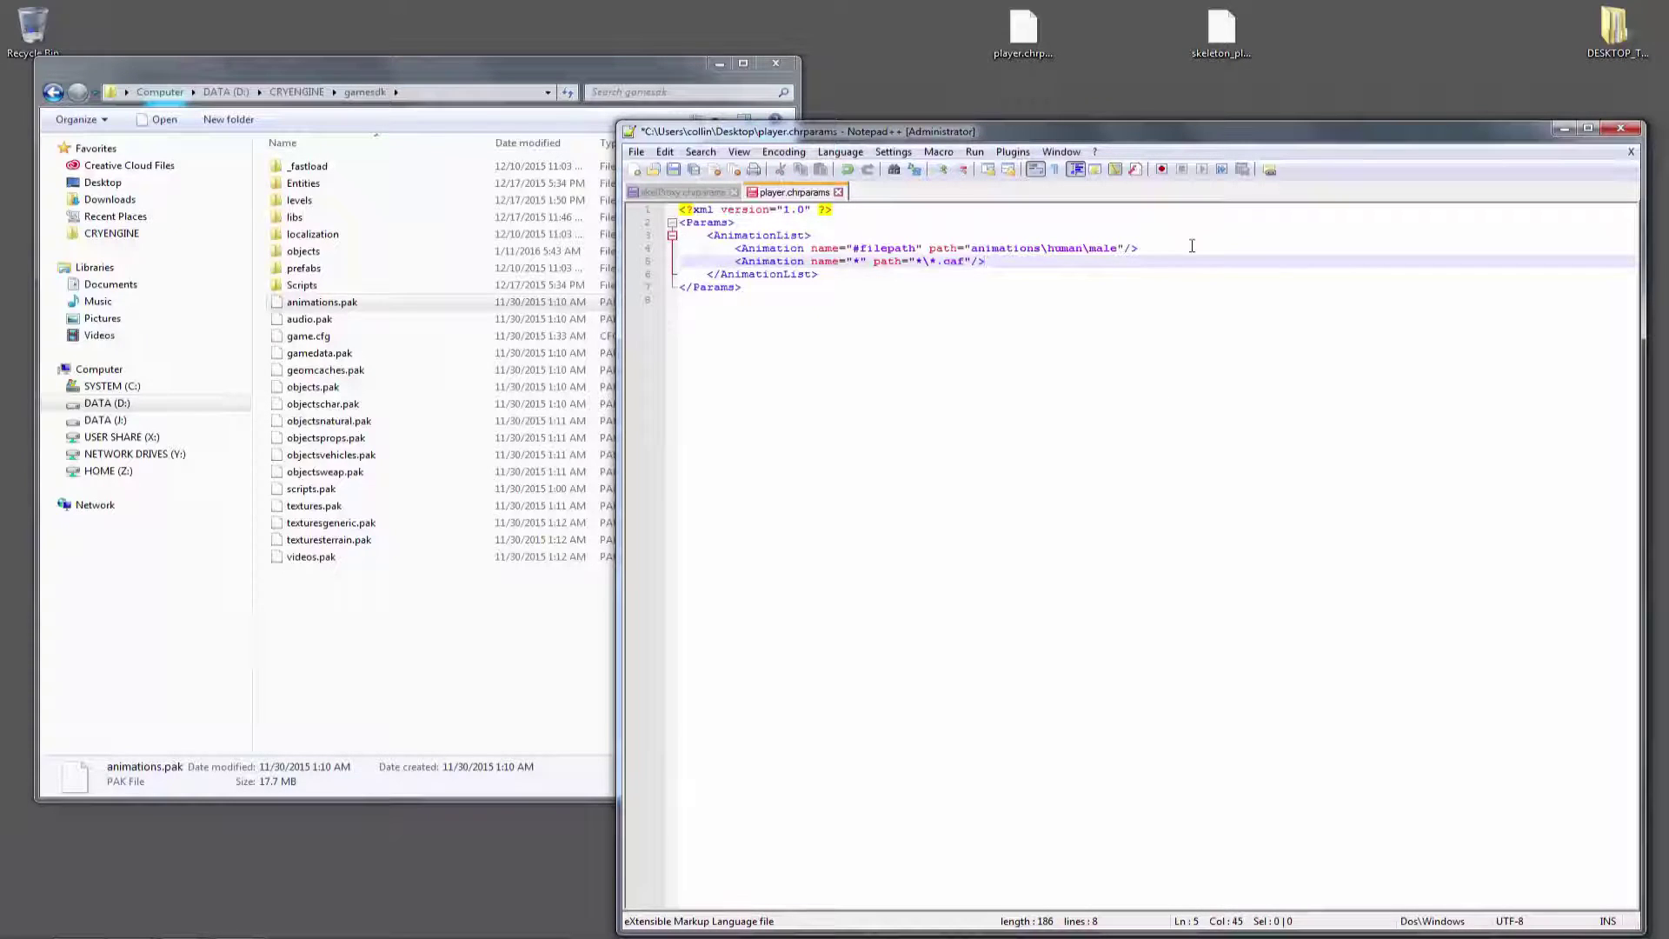
left_click(1192, 246)
left_click(1010, 224)
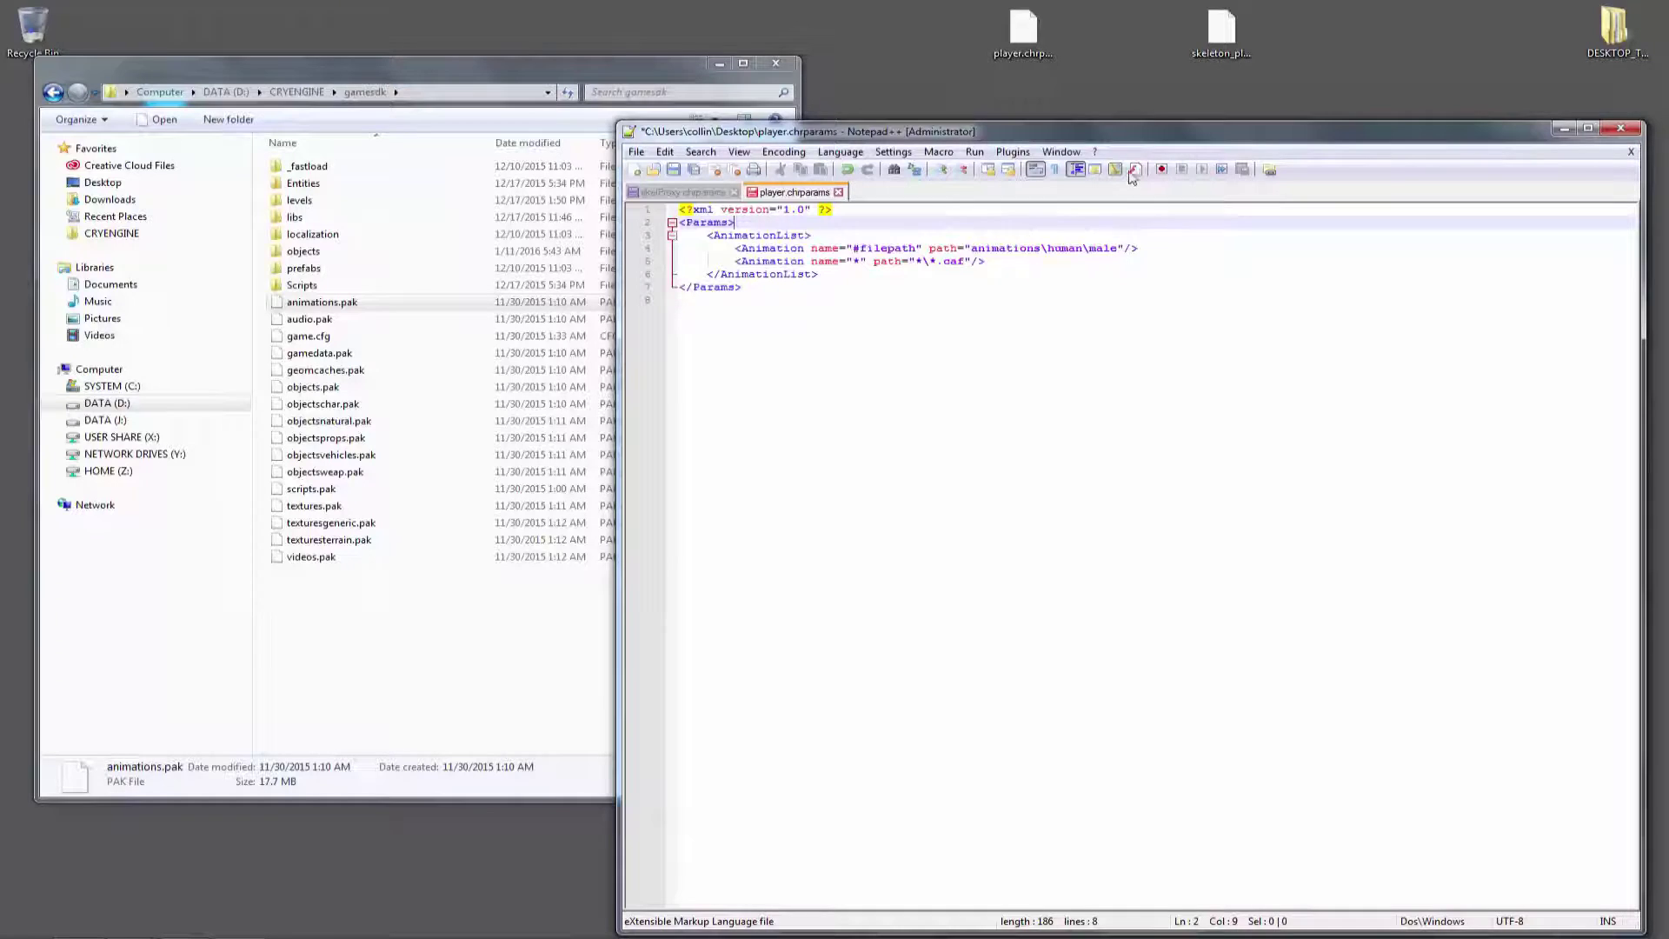
left_click_drag(1156, 133, 1386, 126)
- Create a new folder named animations inside gamesdk
left_click(455, 701)
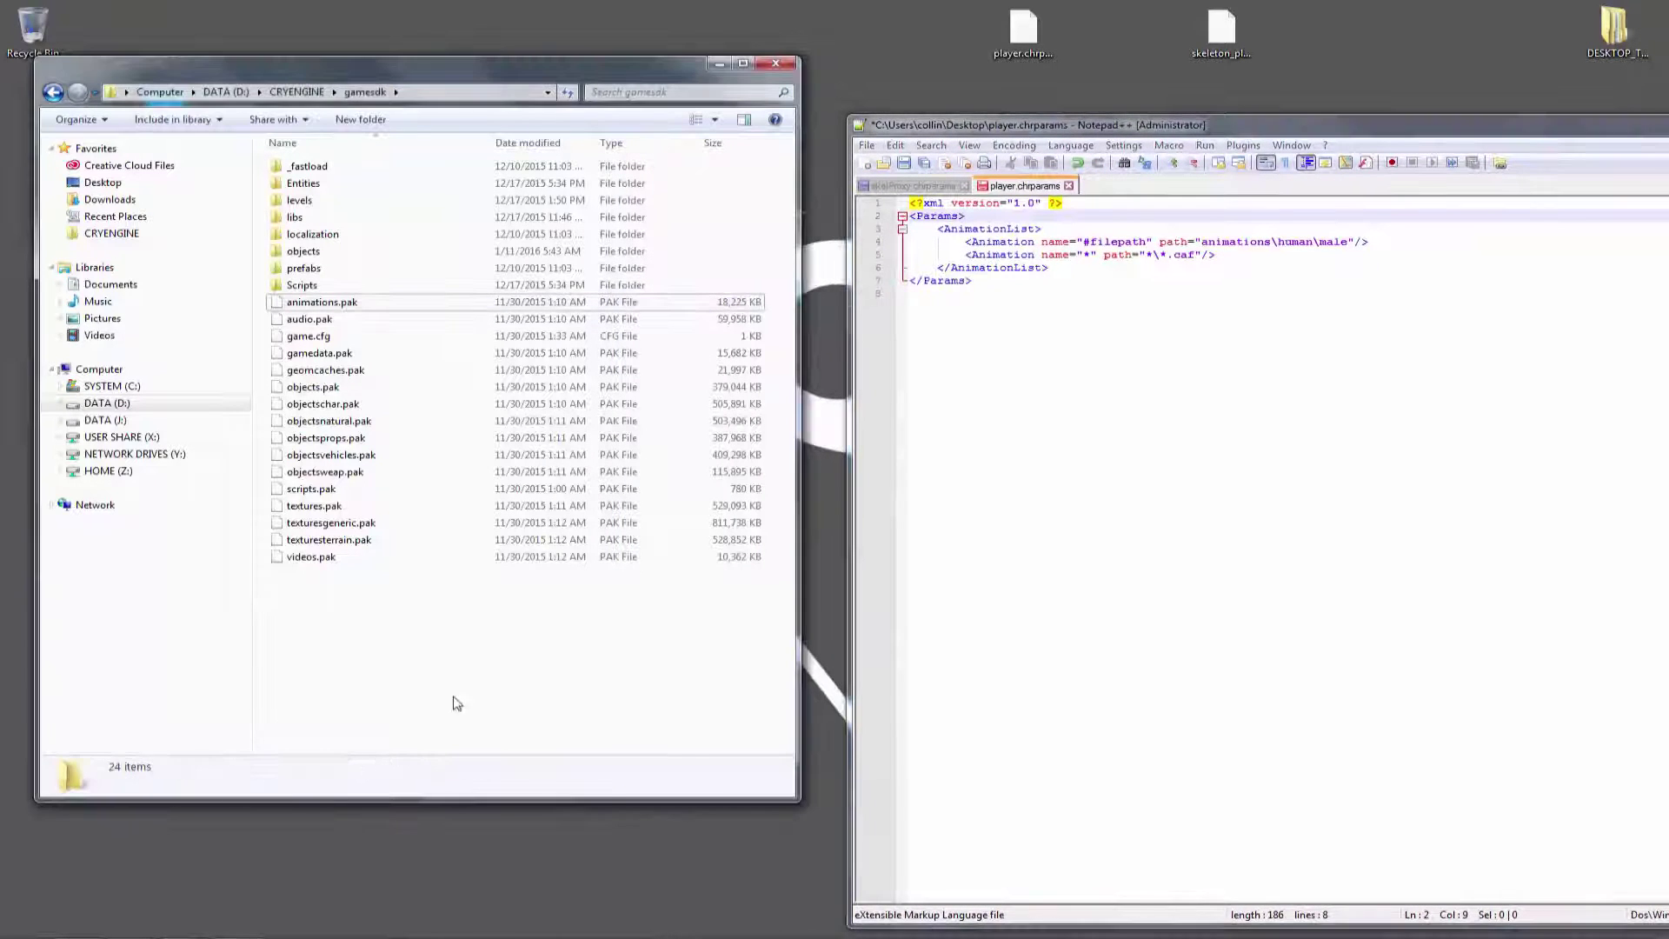
right_click(399, 650)
mouse_move(470, 663)
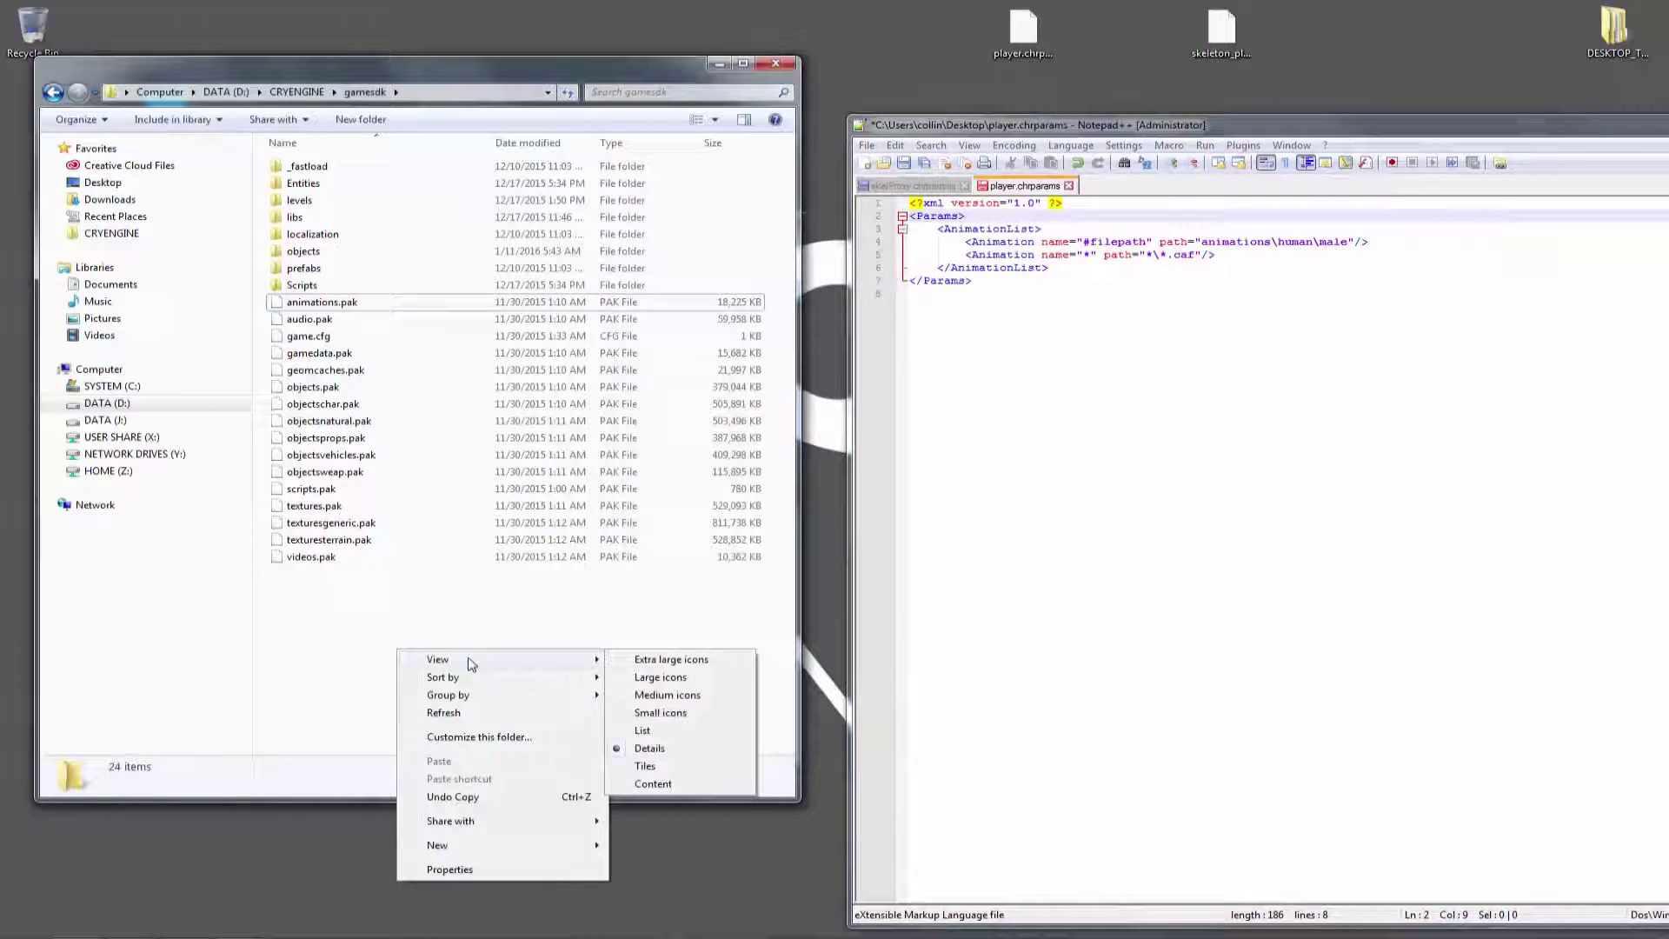
mouse_move(487, 848)
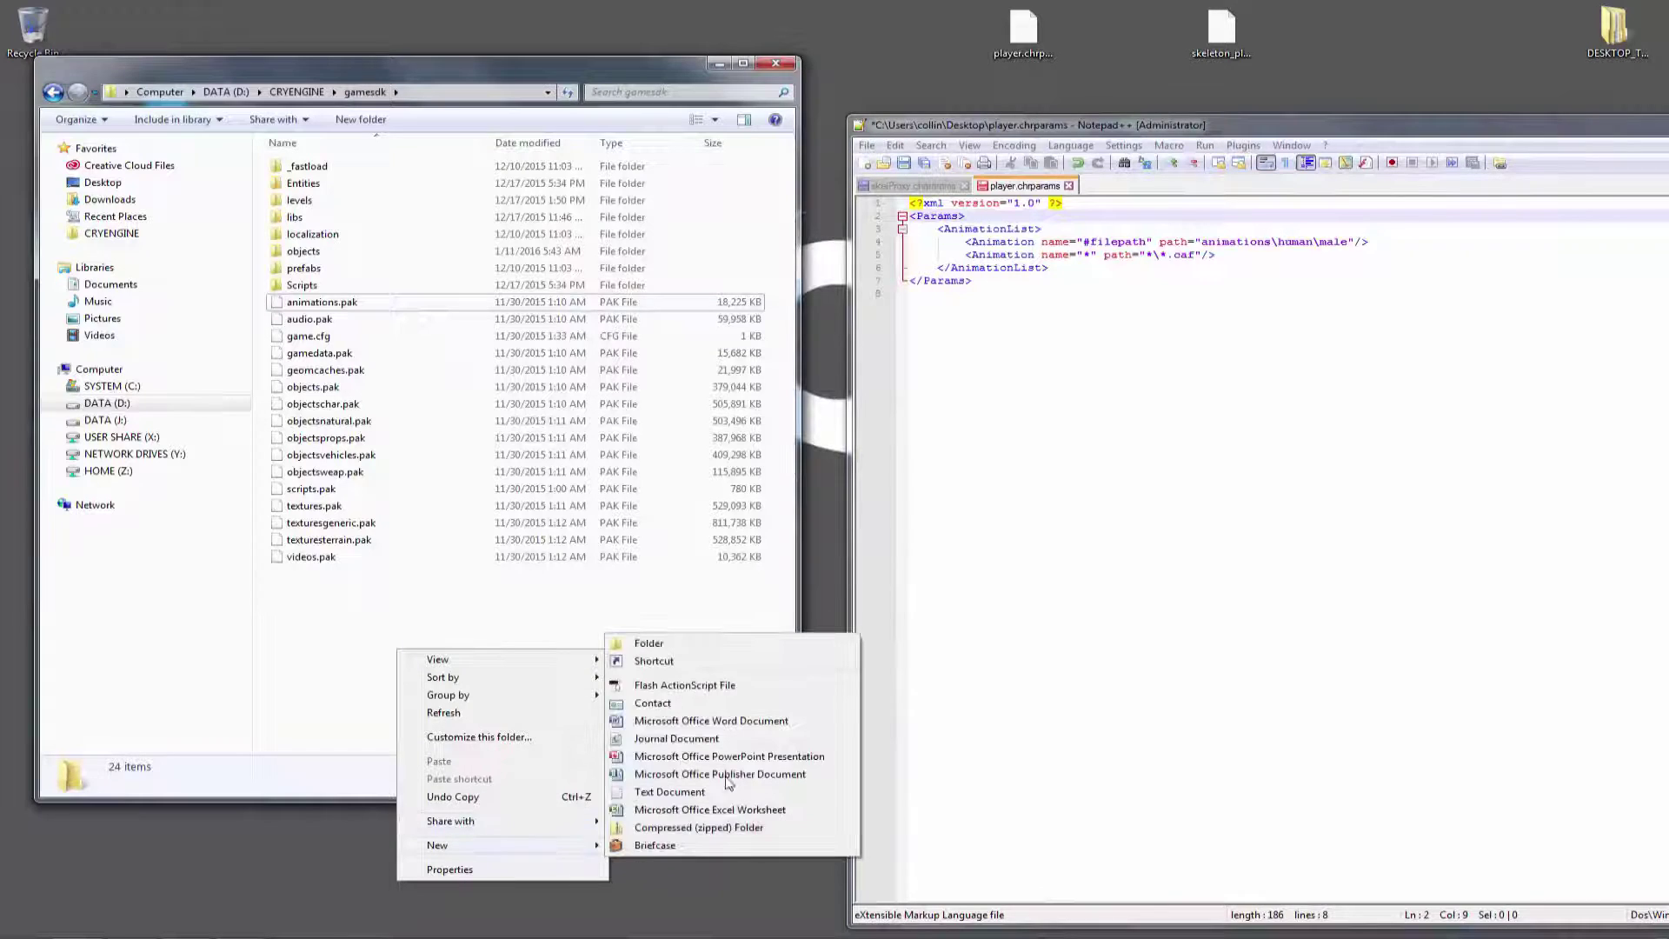
left_click(706, 644)
type("anima")
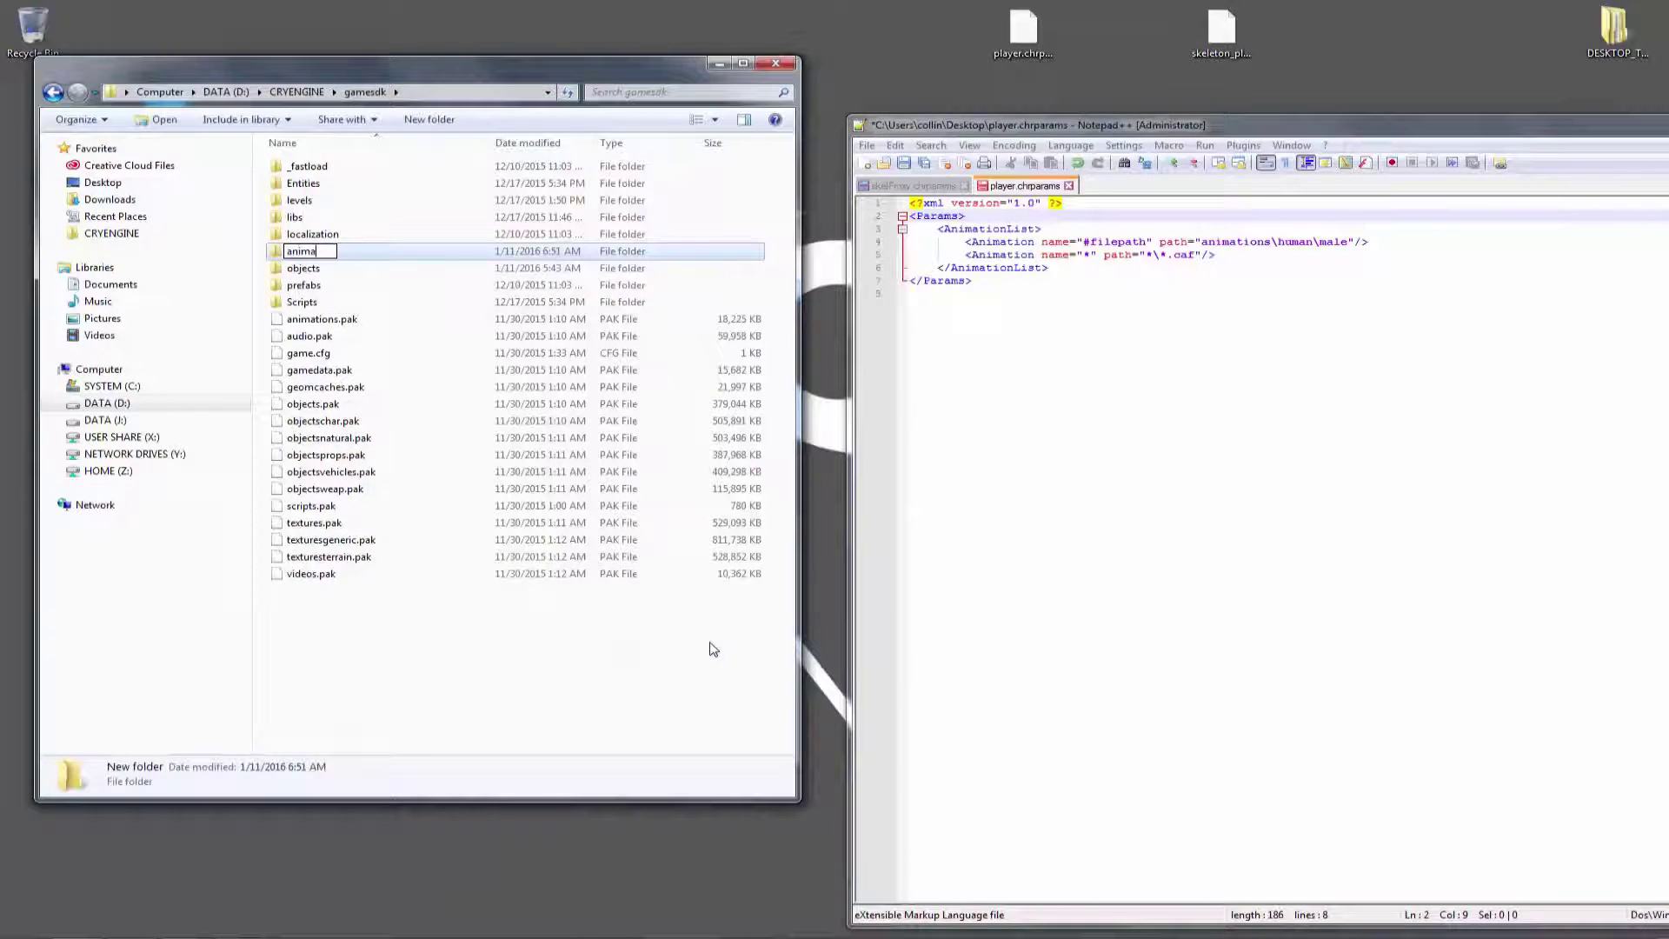
type("tions")
key("Return")
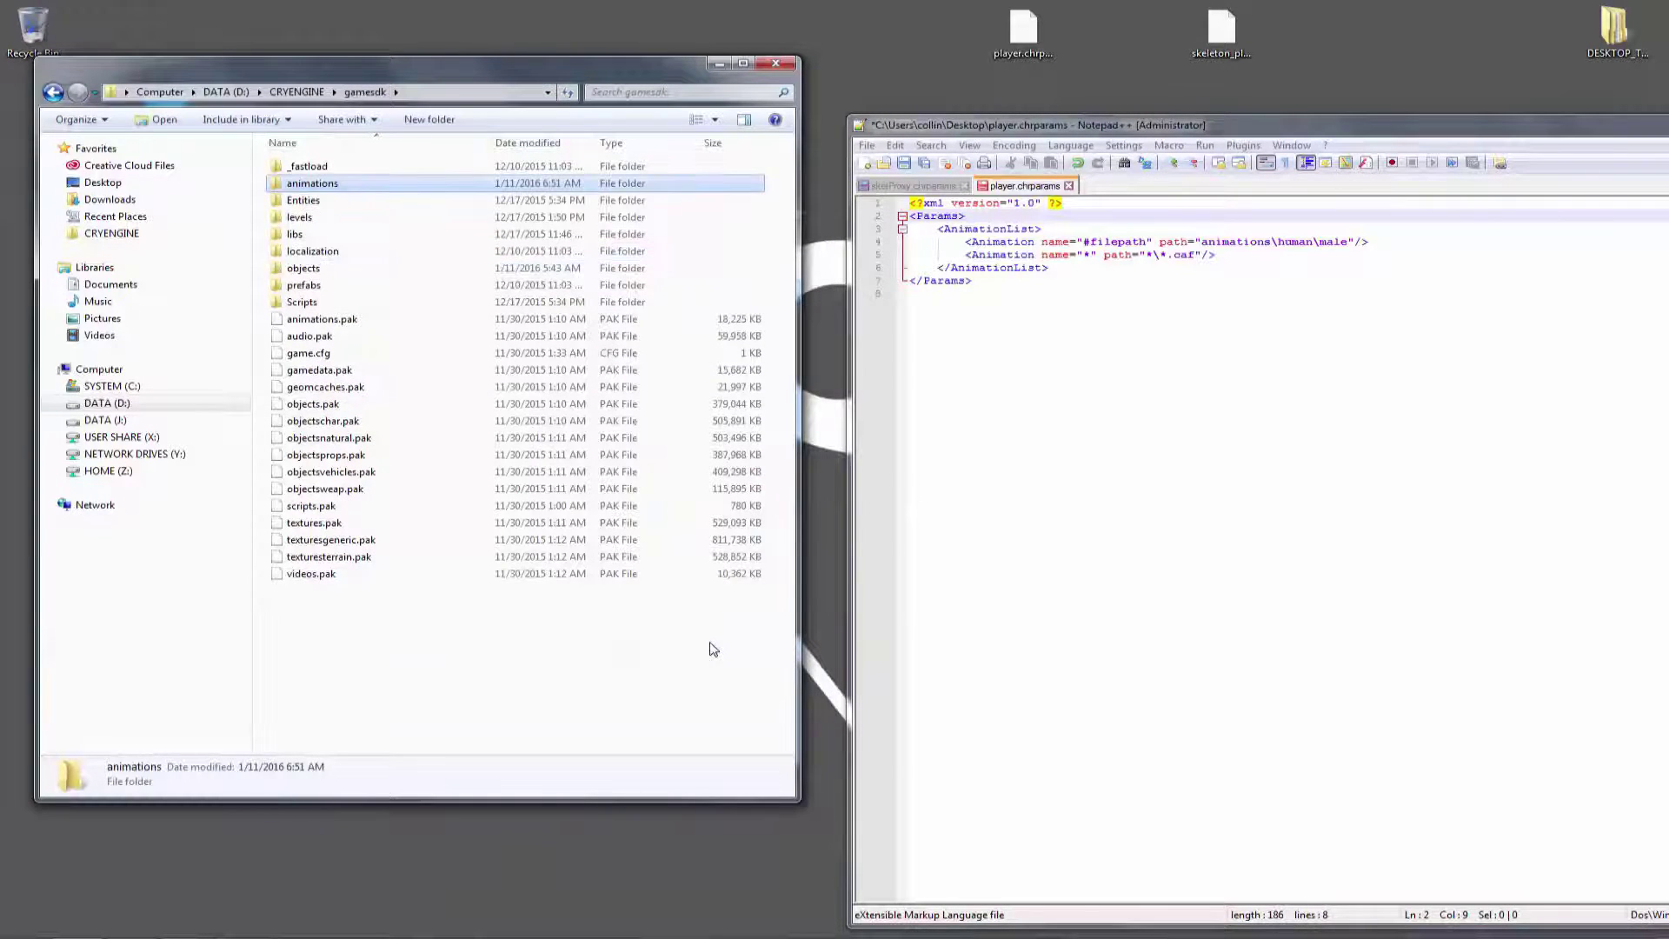
- Open the animations folder and create a tutorial subfolder inside it
double_click(323, 183)
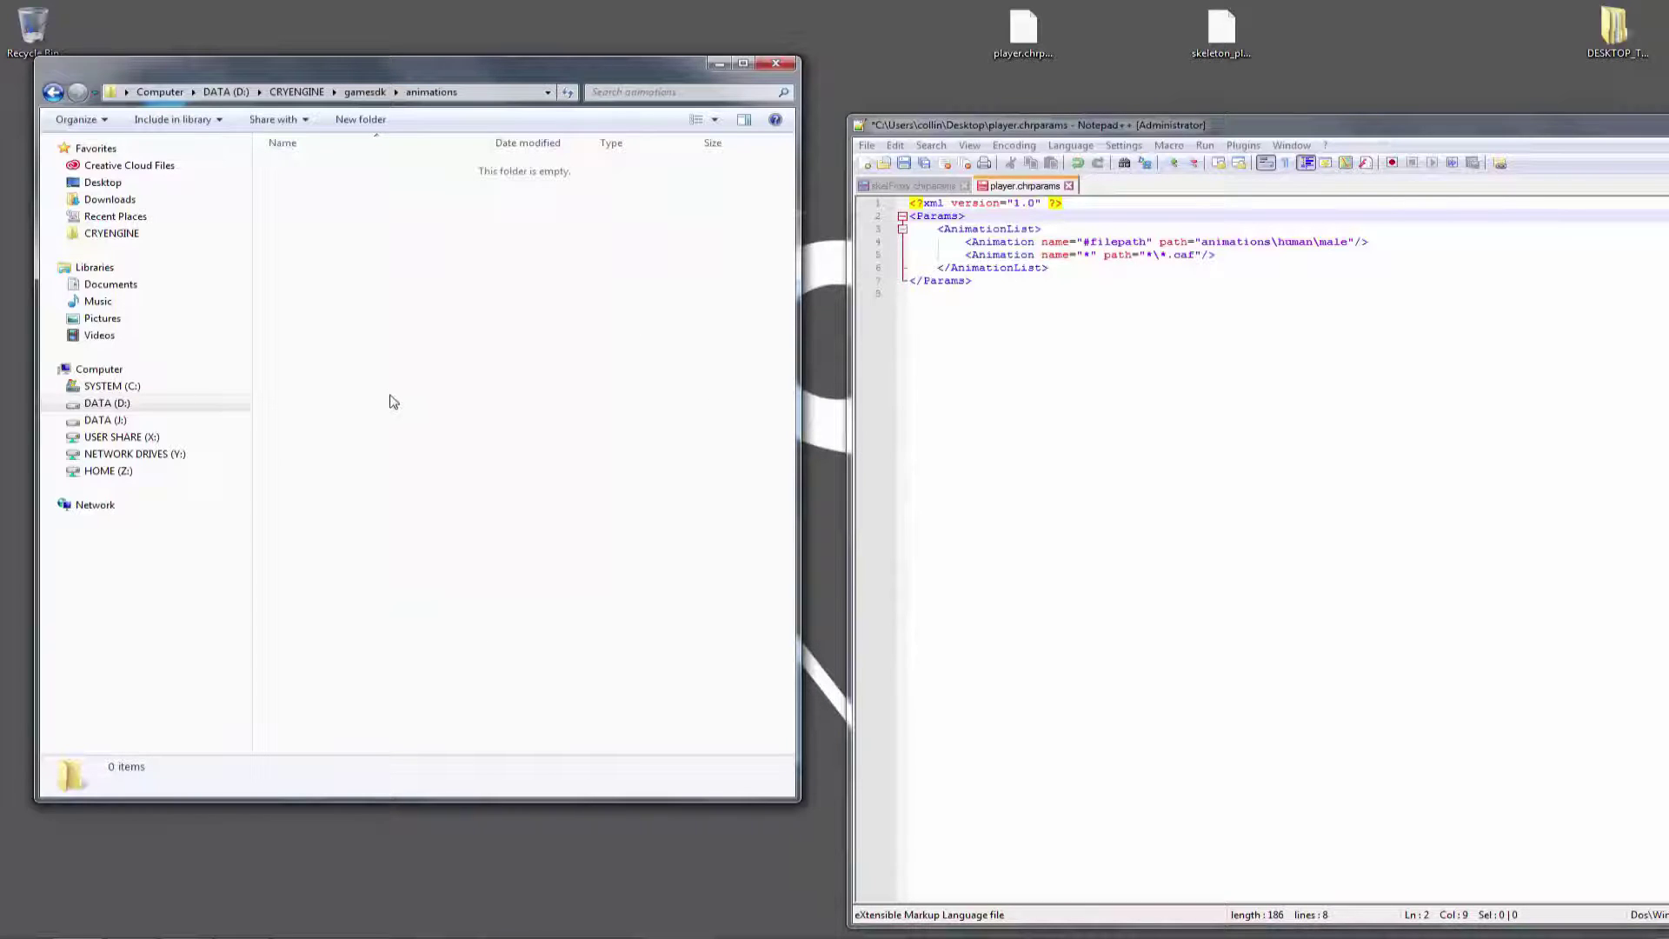
right_click(405, 351)
mouse_move(575, 556)
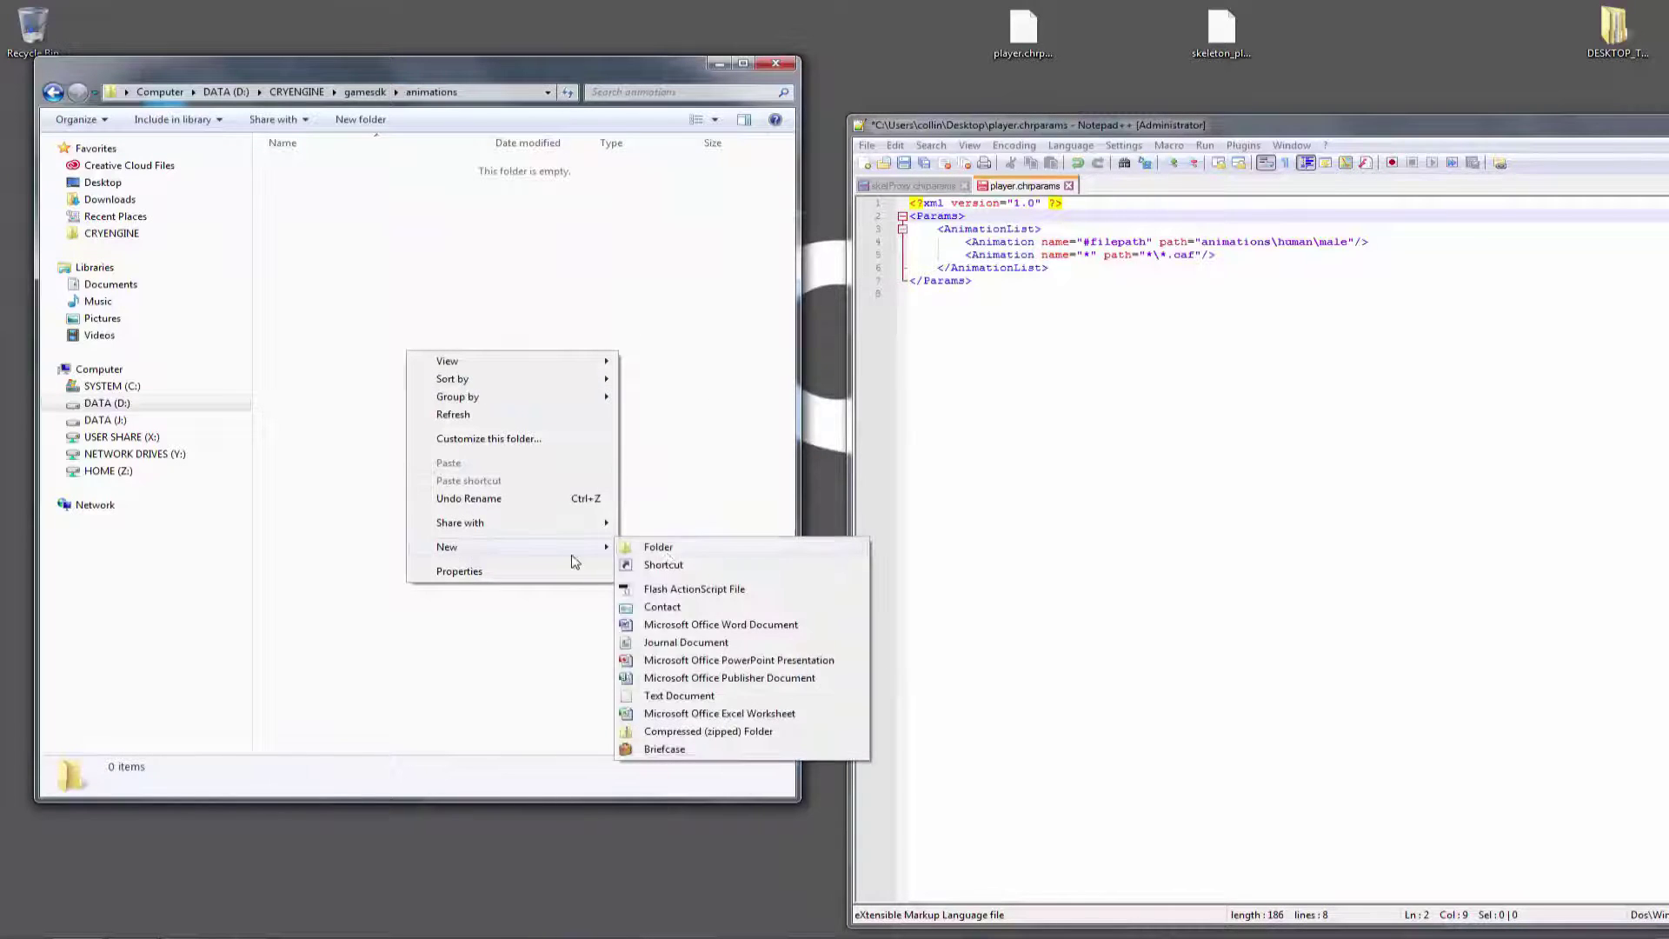
left_click(675, 555)
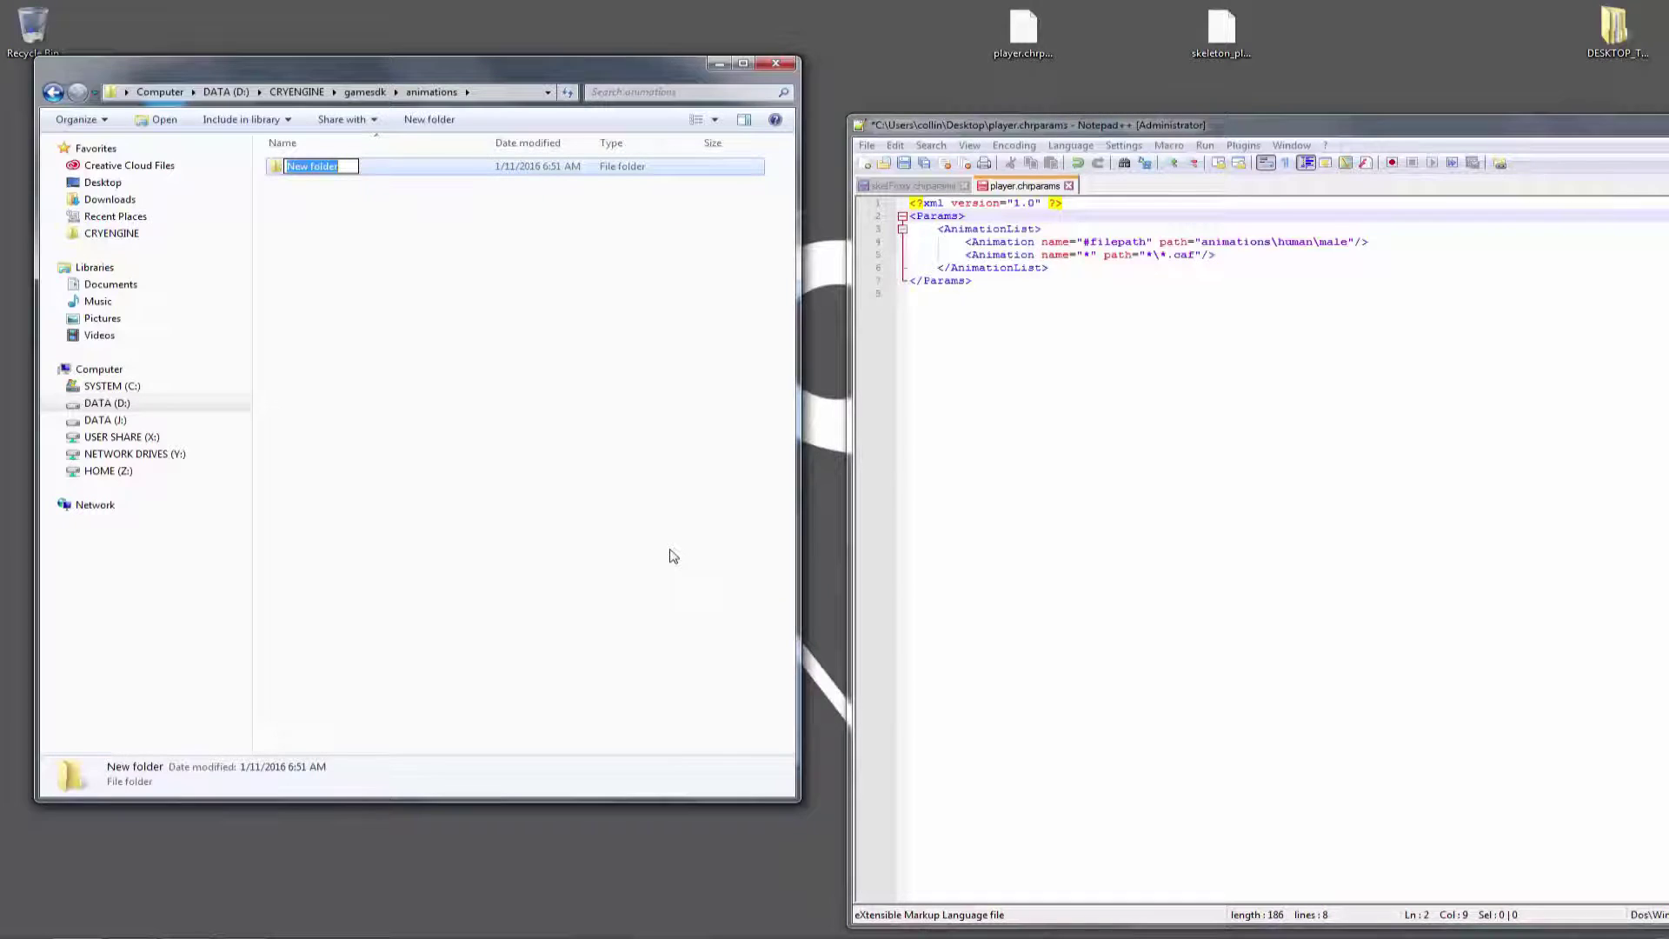
type("tutorial")
key("Return")
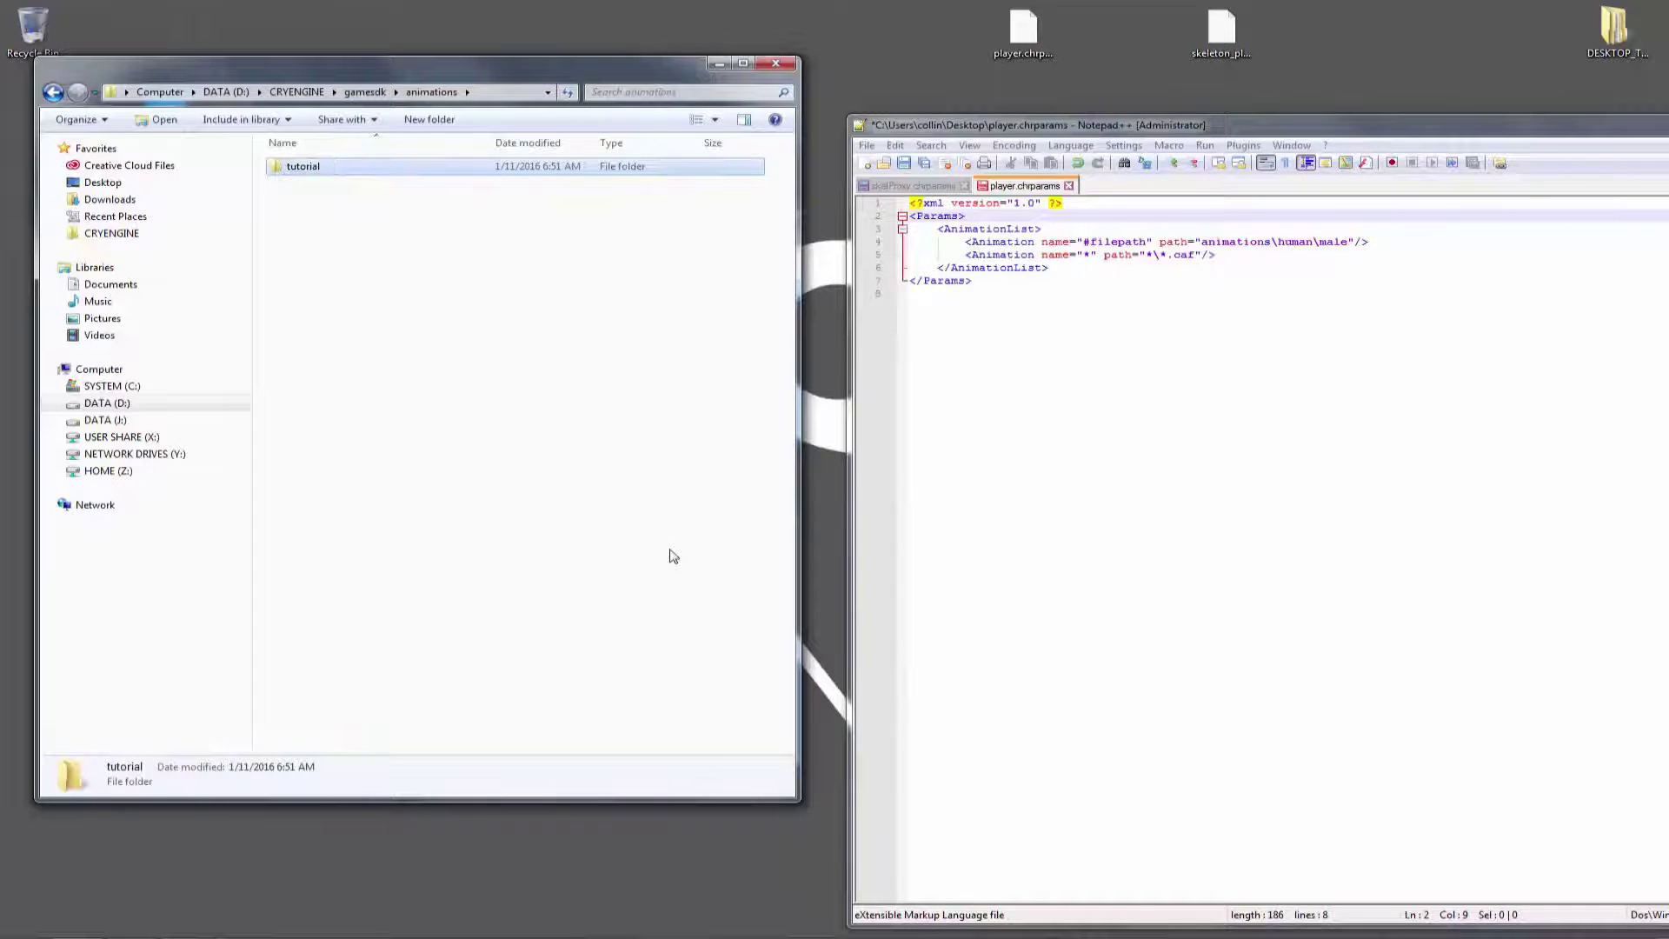
- Replace human\male with tutorial on line 4 so the filepath reads animations\tutorial
left_click(454, 469)
left_click(1213, 339)
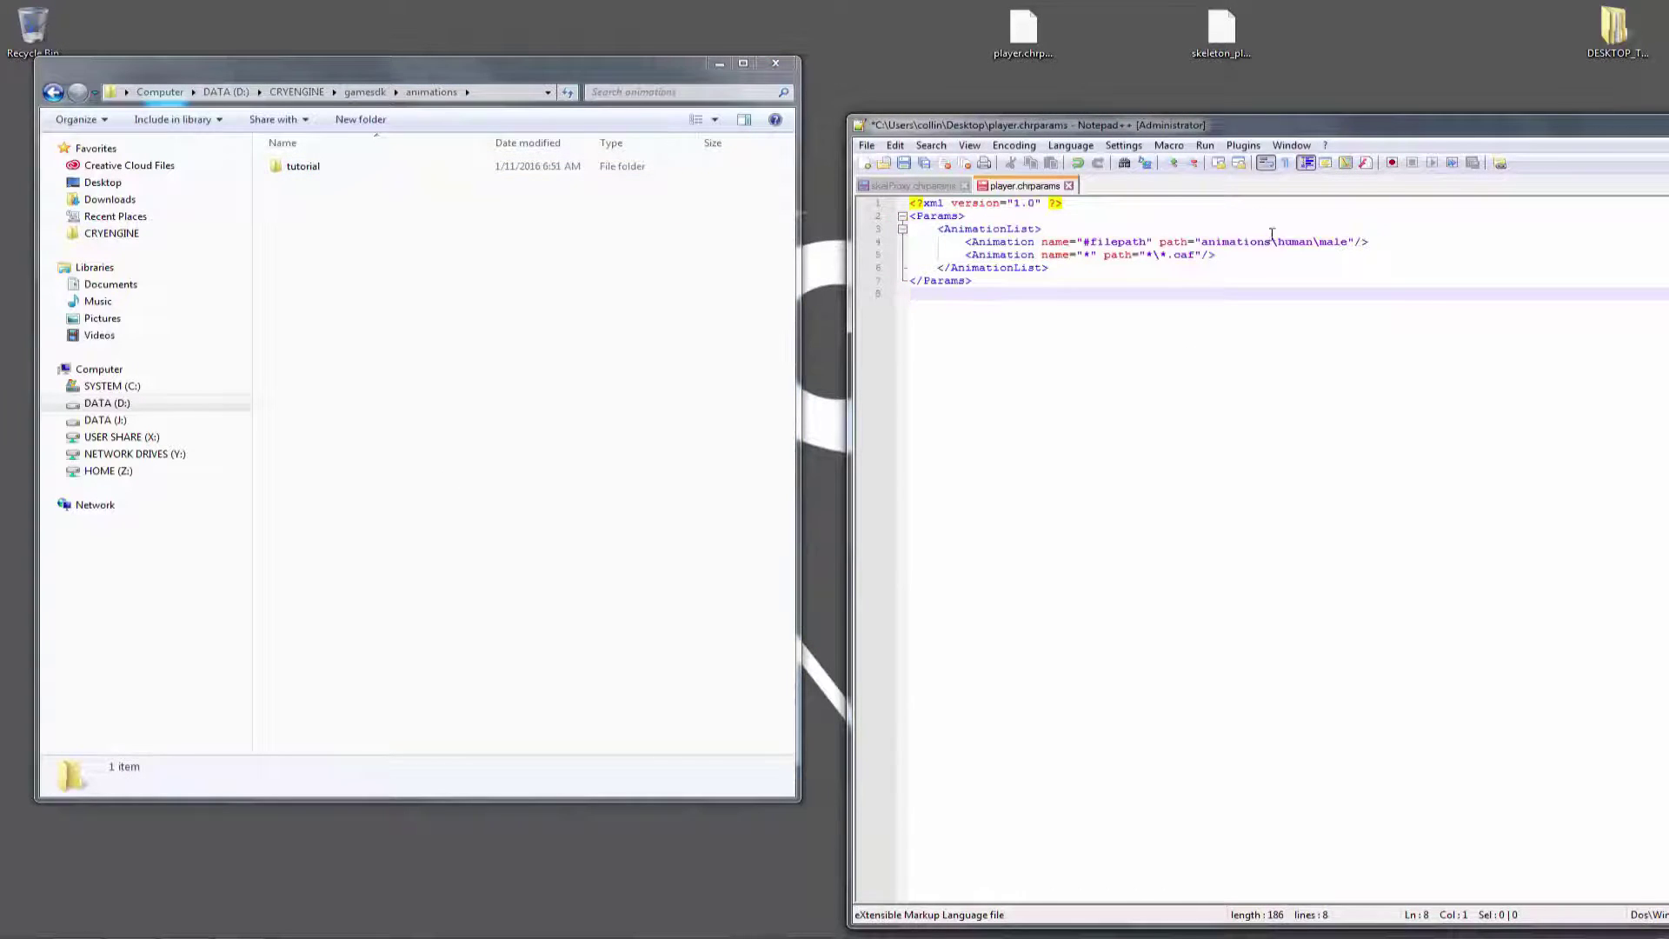
left_click(1278, 243)
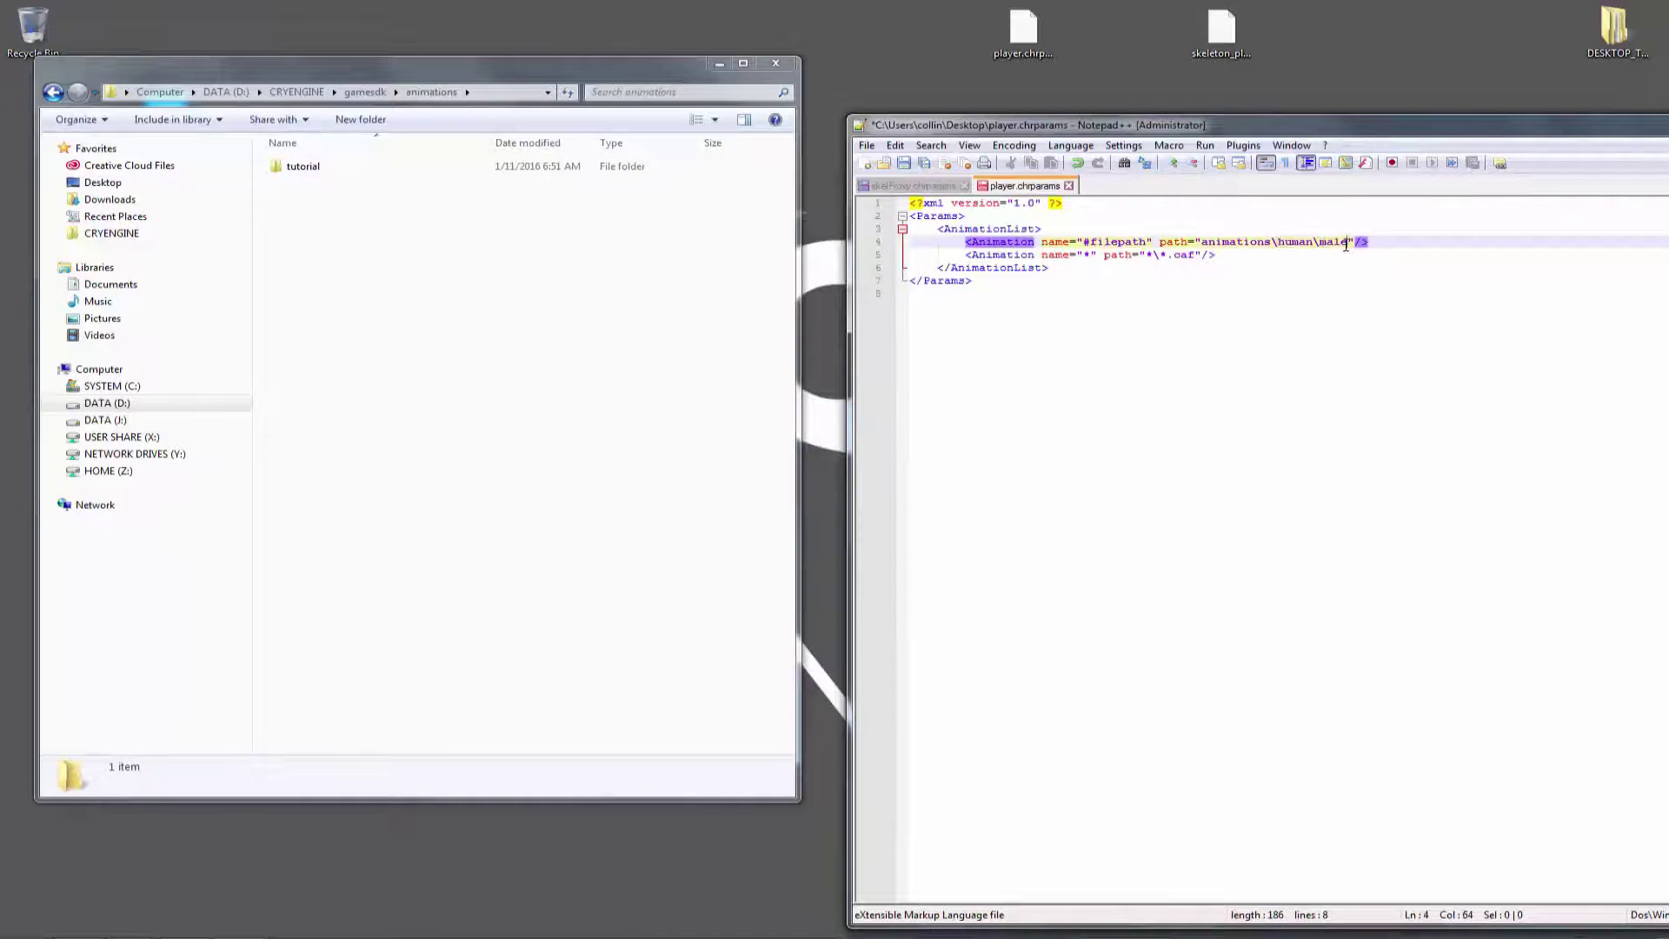
left_click_drag(1346, 244, 1267, 250)
type("tutorial")
left_click(1250, 293)
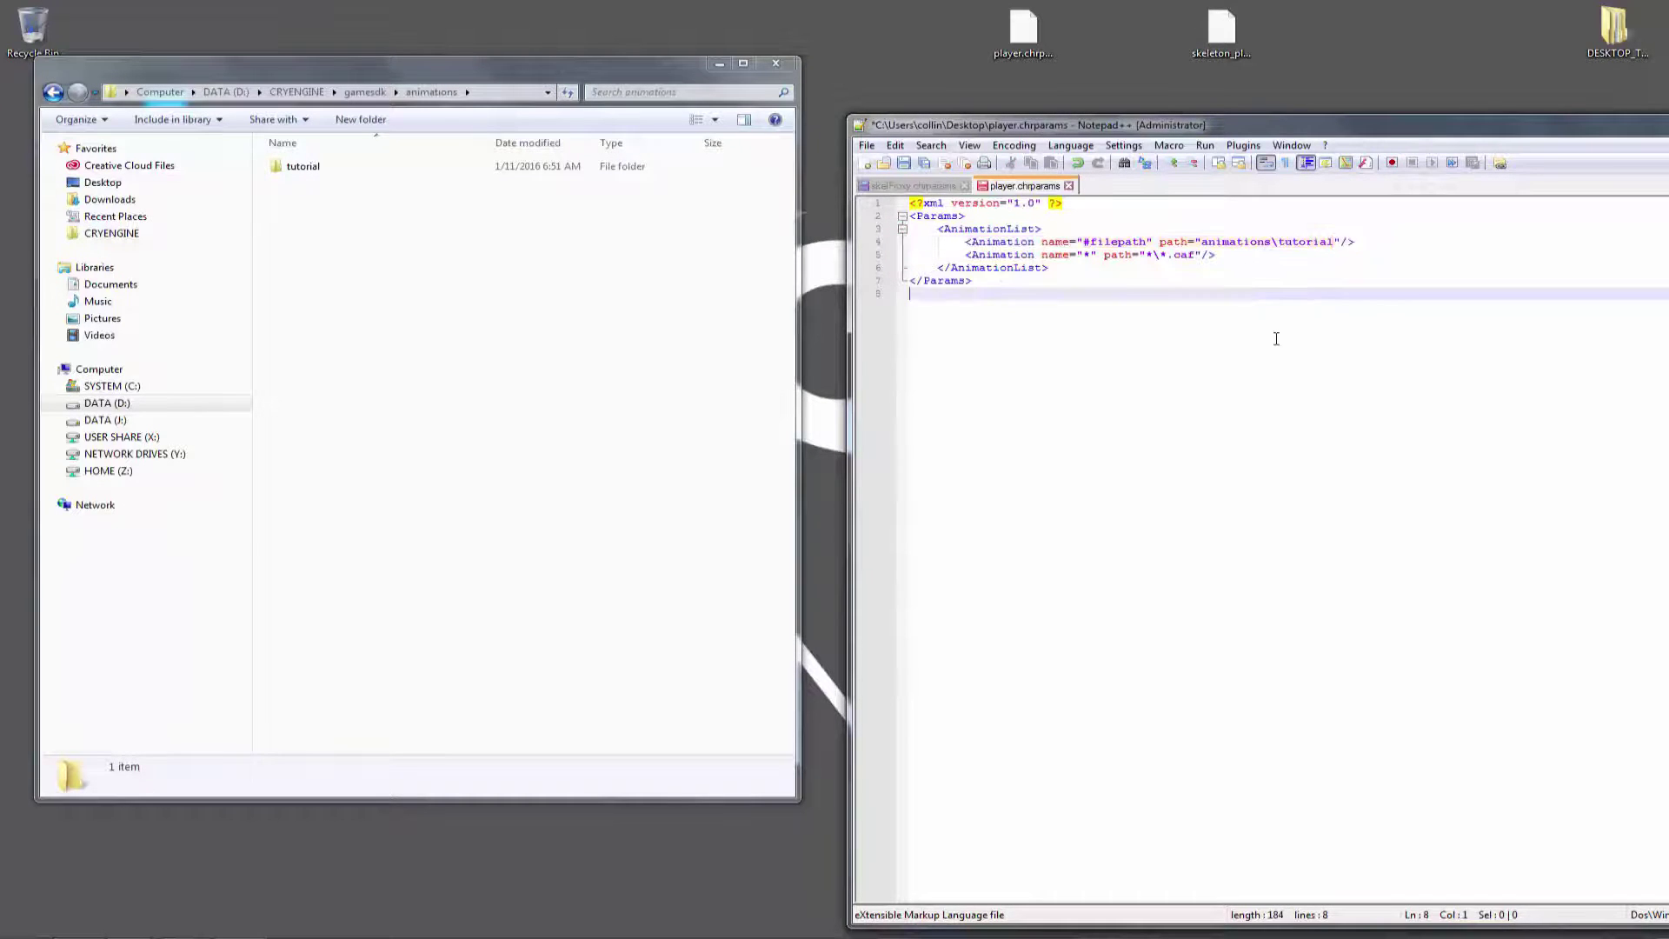
left_click(1239, 241)
left_click(1203, 255)
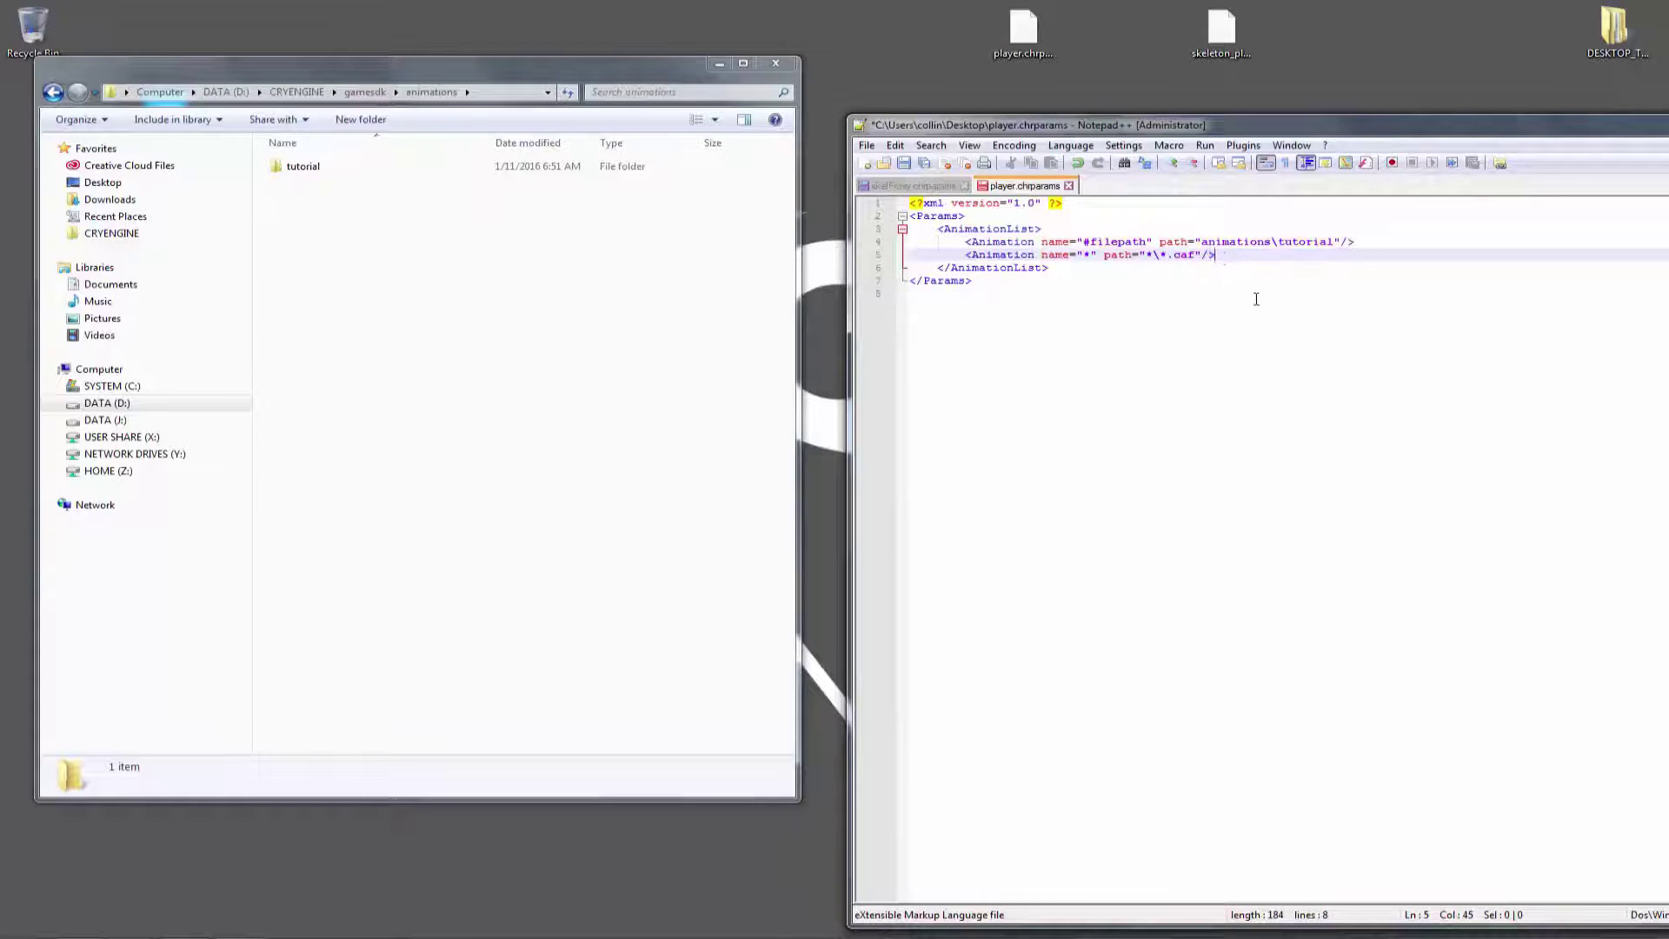
left_click(1223, 282)
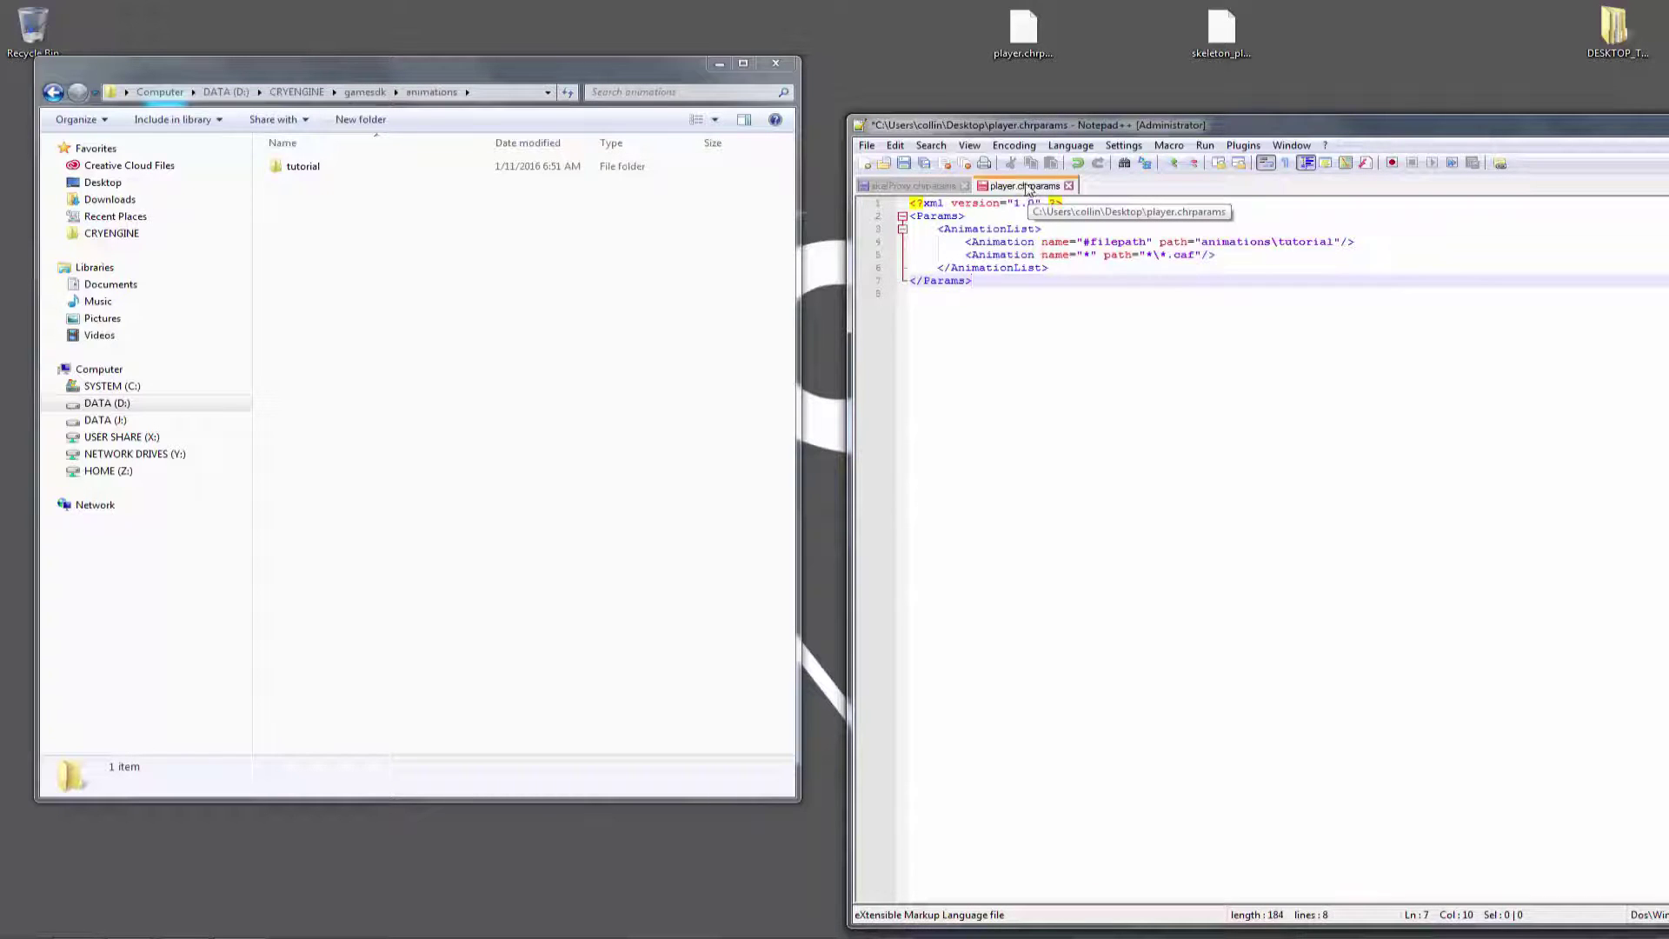
- In skelProxy.chrparams, delete the facelib line and its leftover empty line
left_click(913, 187)
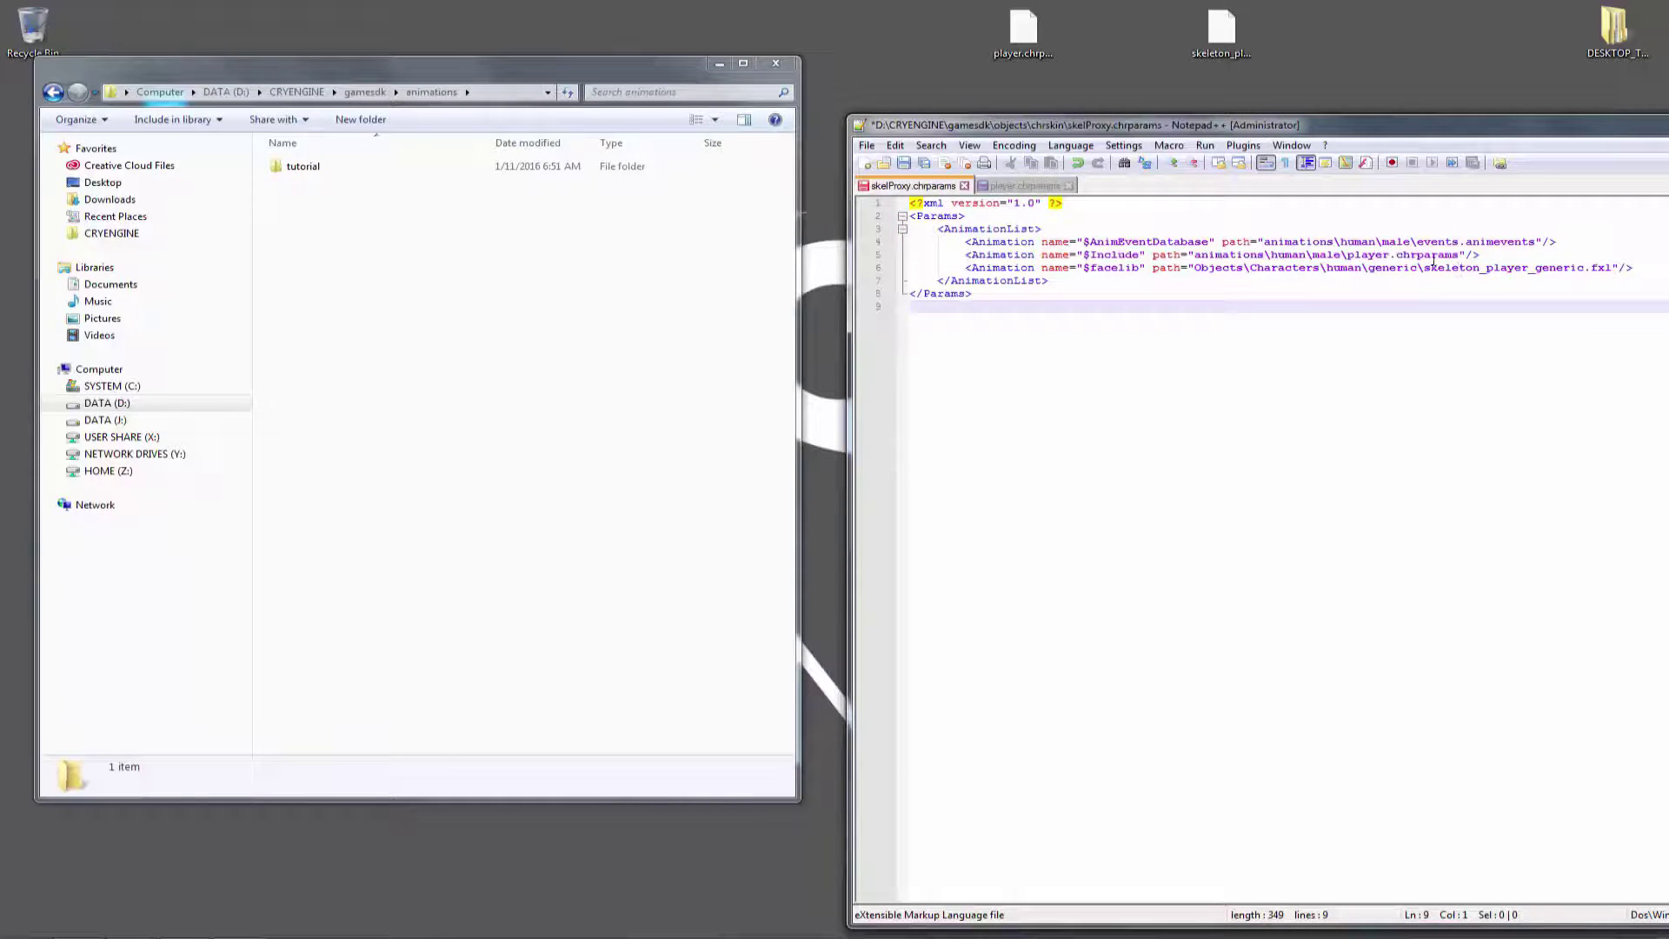
left_click_drag(1435, 142, 1216, 147)
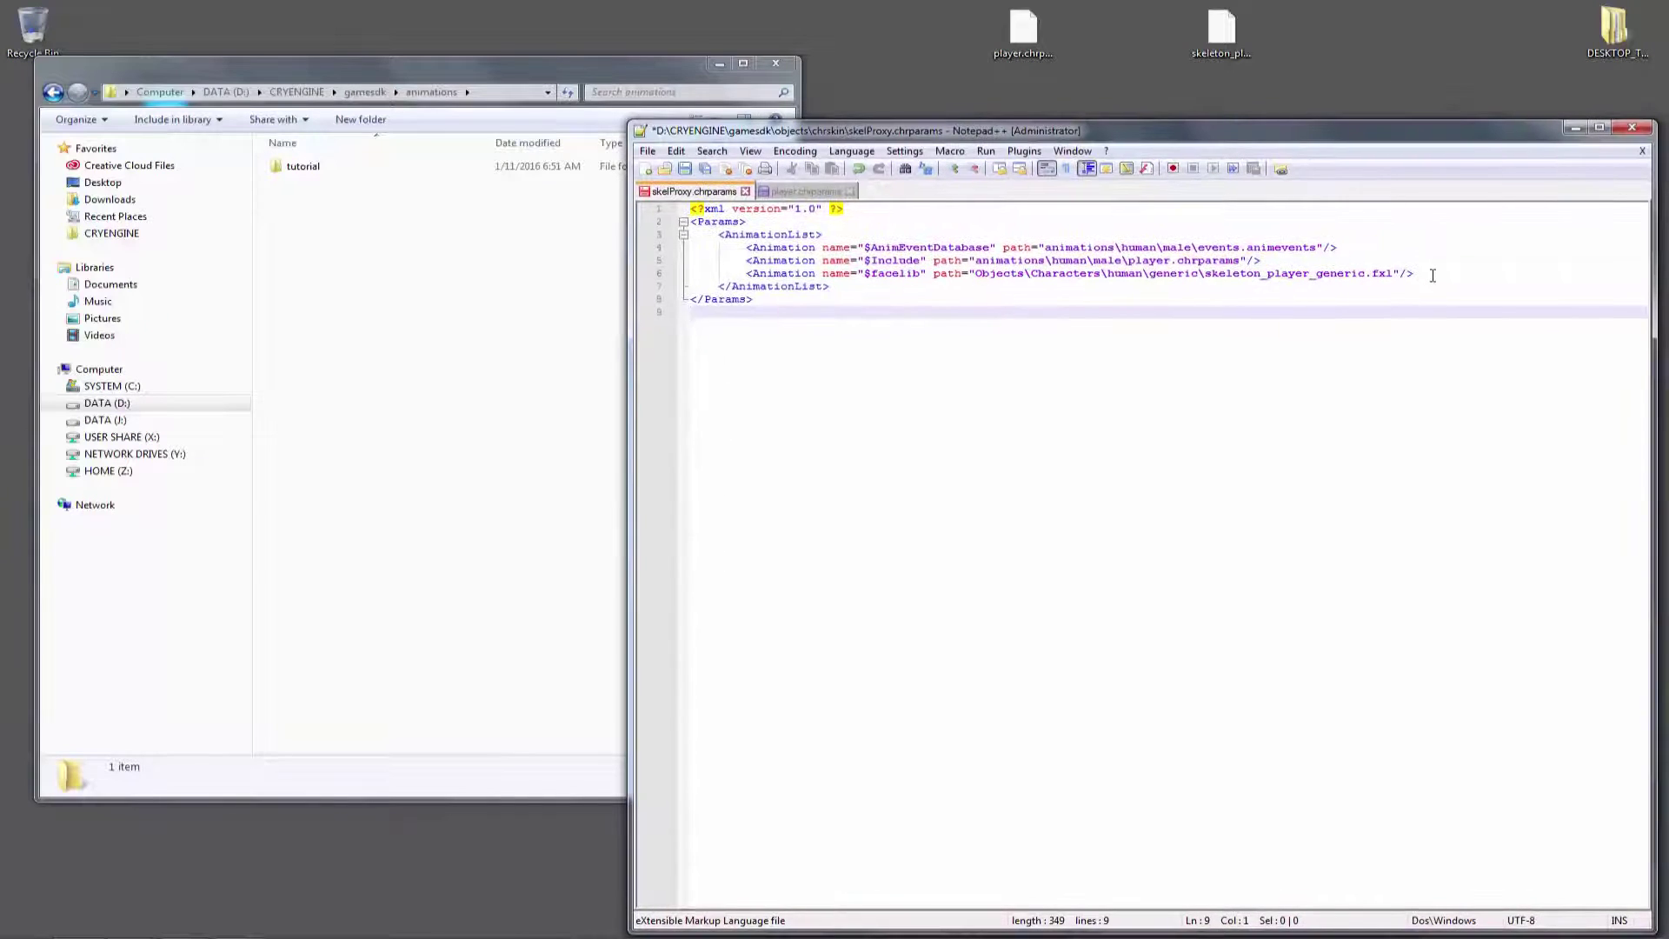
left_click_drag(1427, 273, 646, 272)
key("BackSpace")
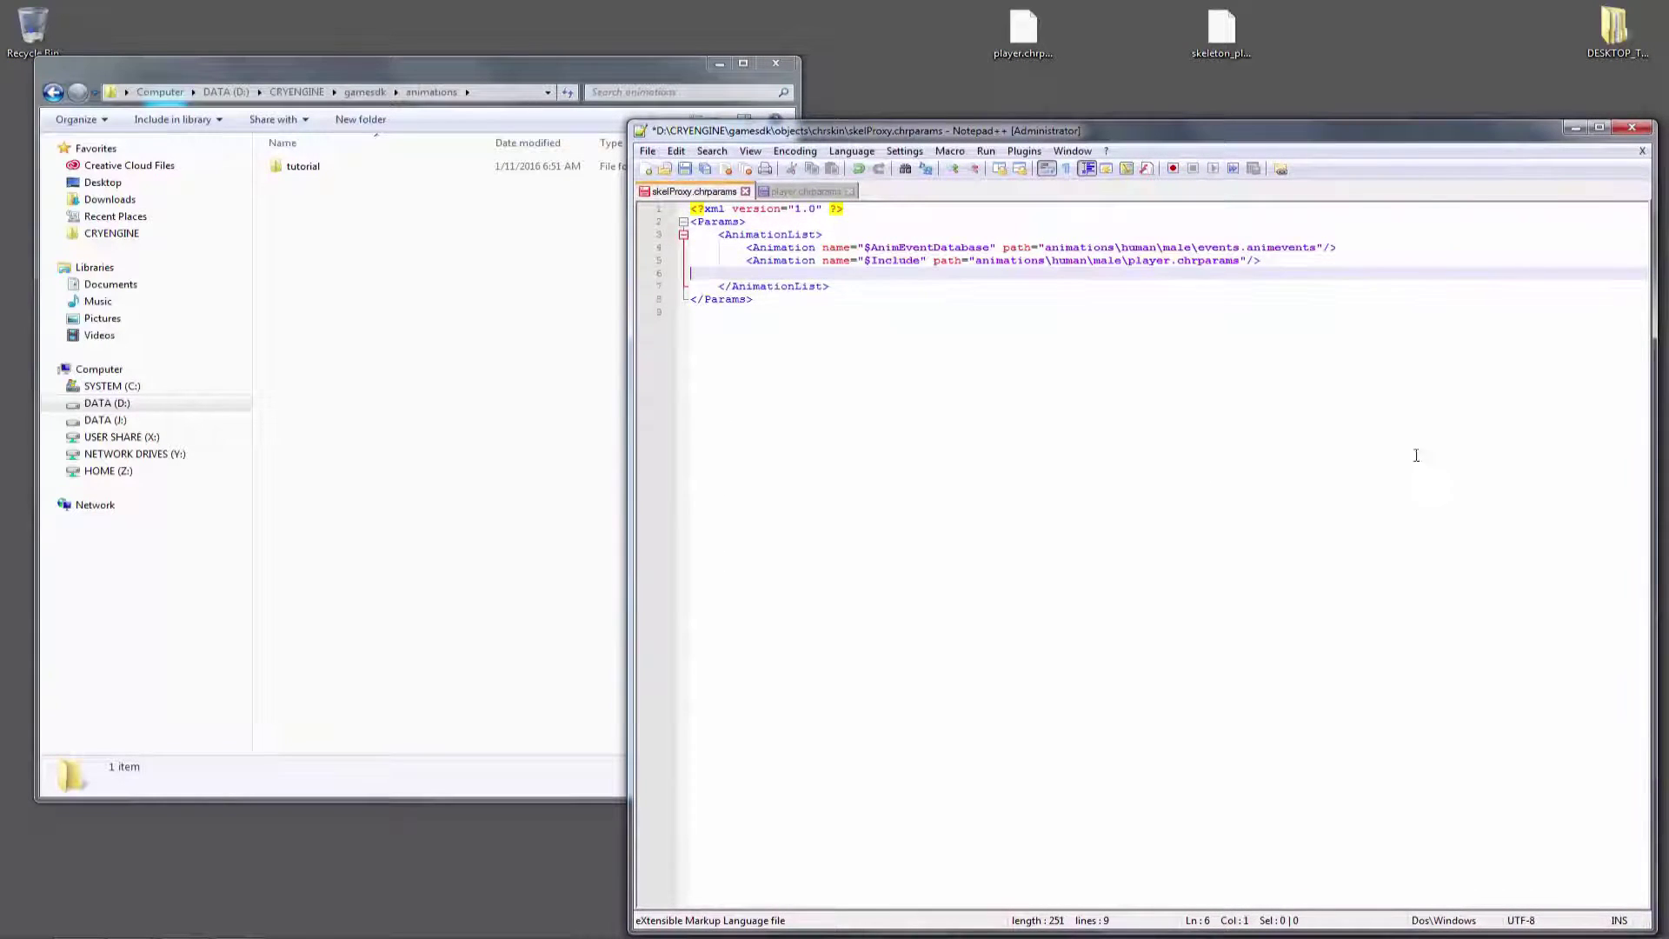
key("BackSpace")
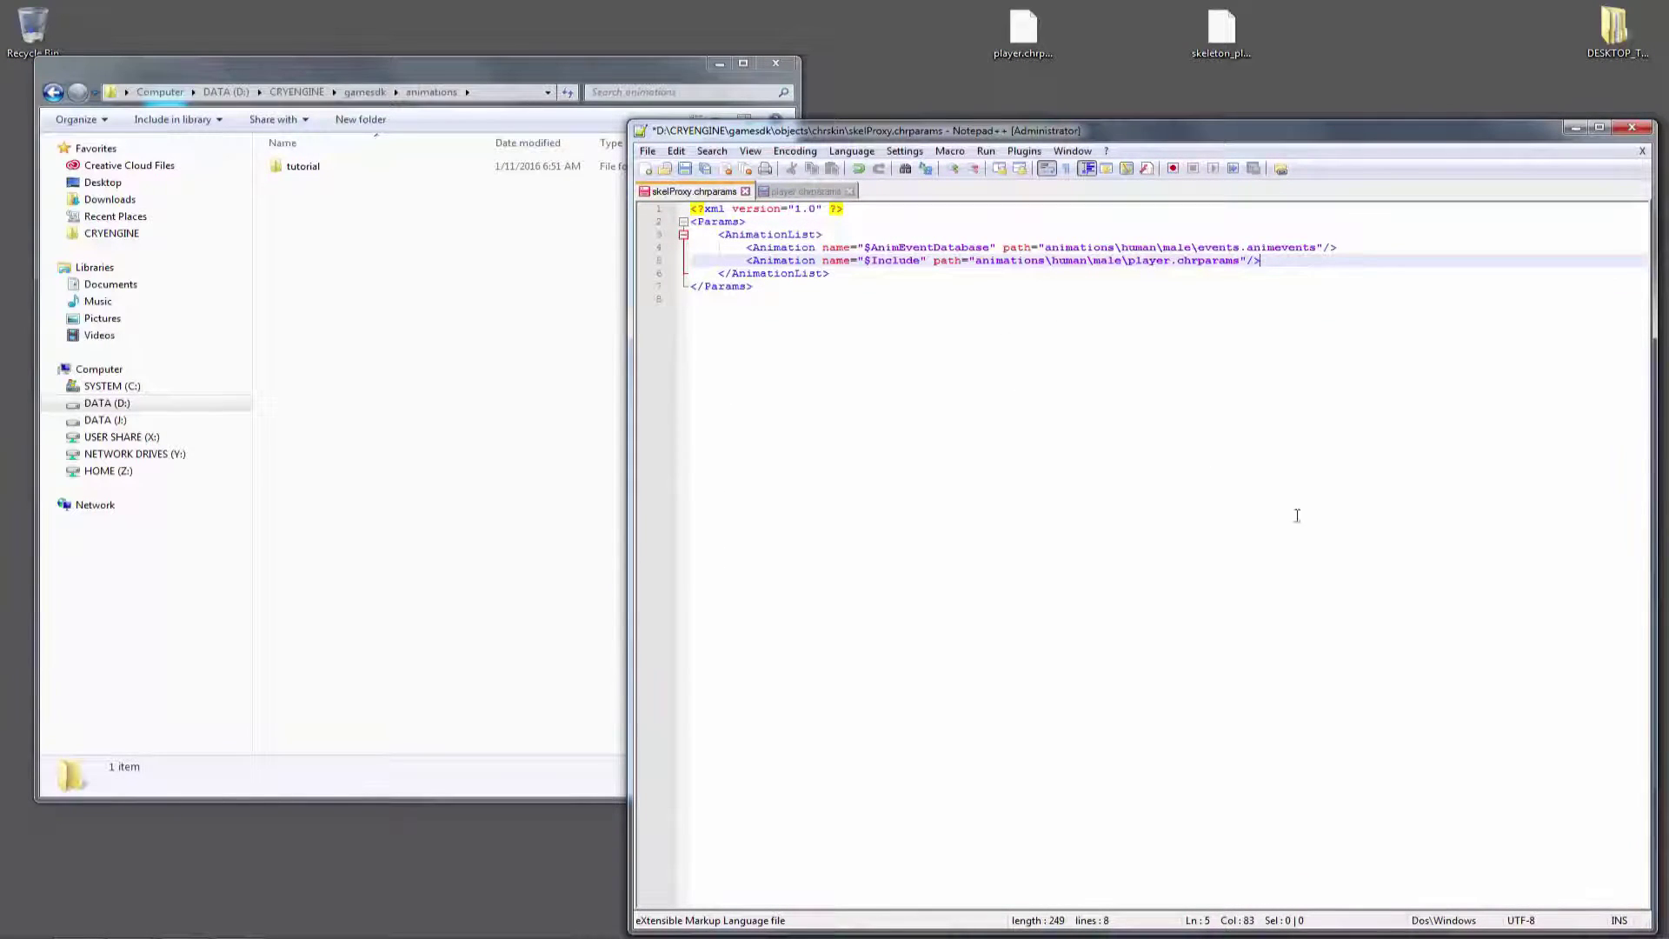
- Edit the $Include path to point at animations\tutorial\tutorial.chrparams
left_click(1228, 290)
left_click(1316, 258)
left_click(1182, 263)
left_click_drag(1052, 260, 1121, 262)
type("t")
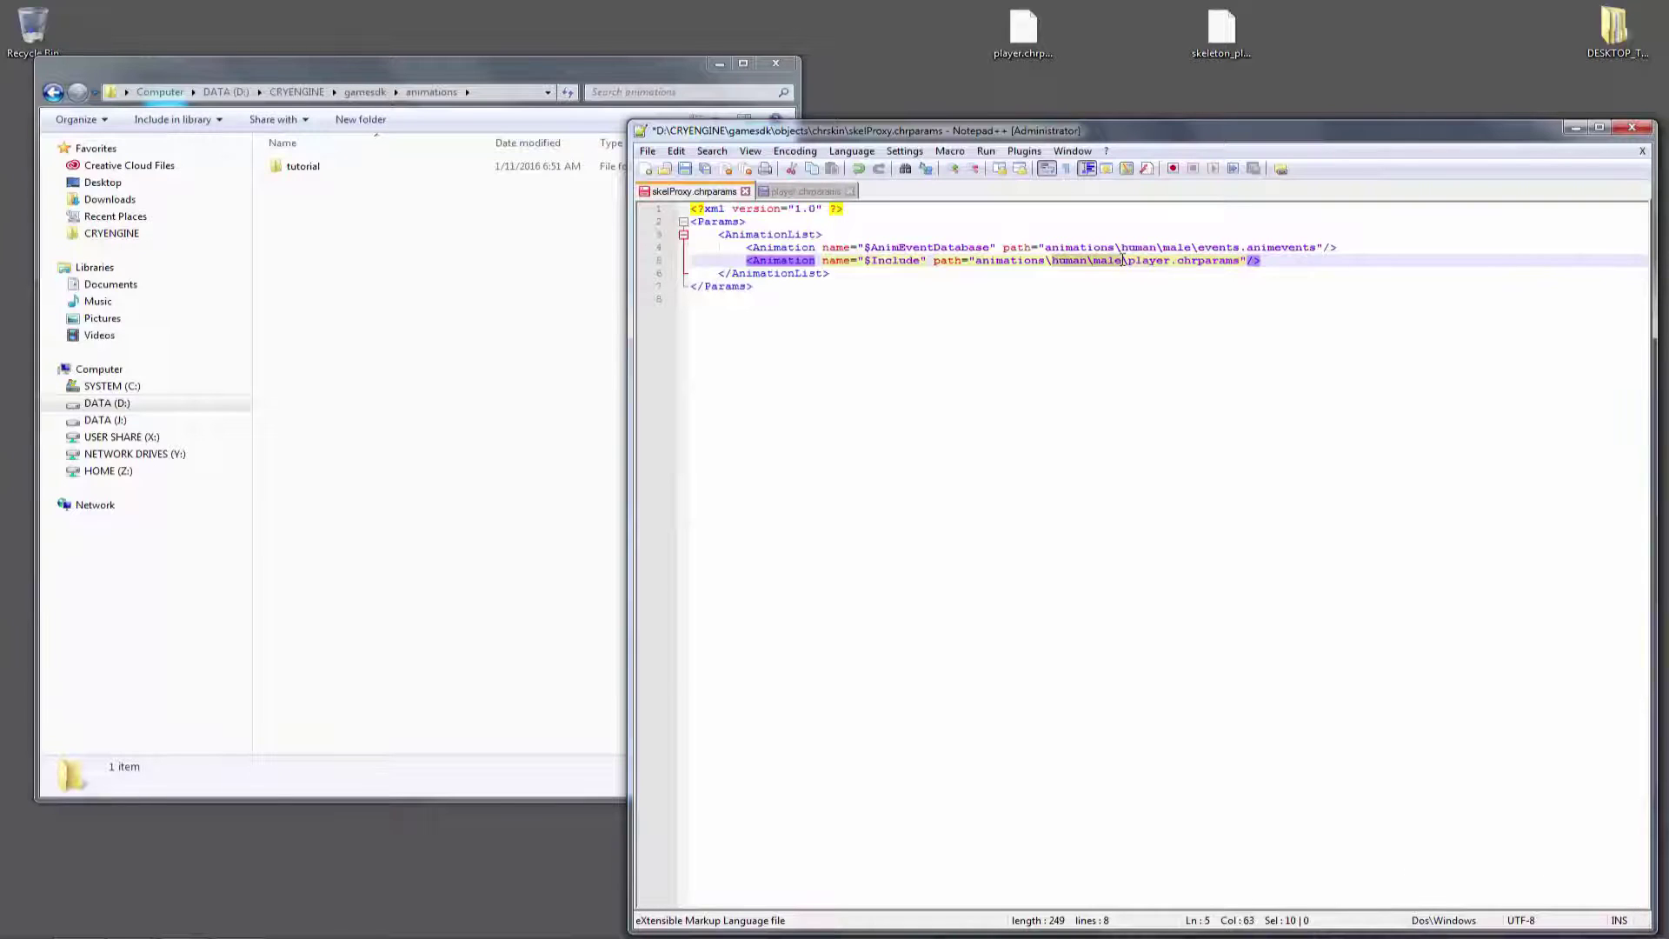
type("utorial")
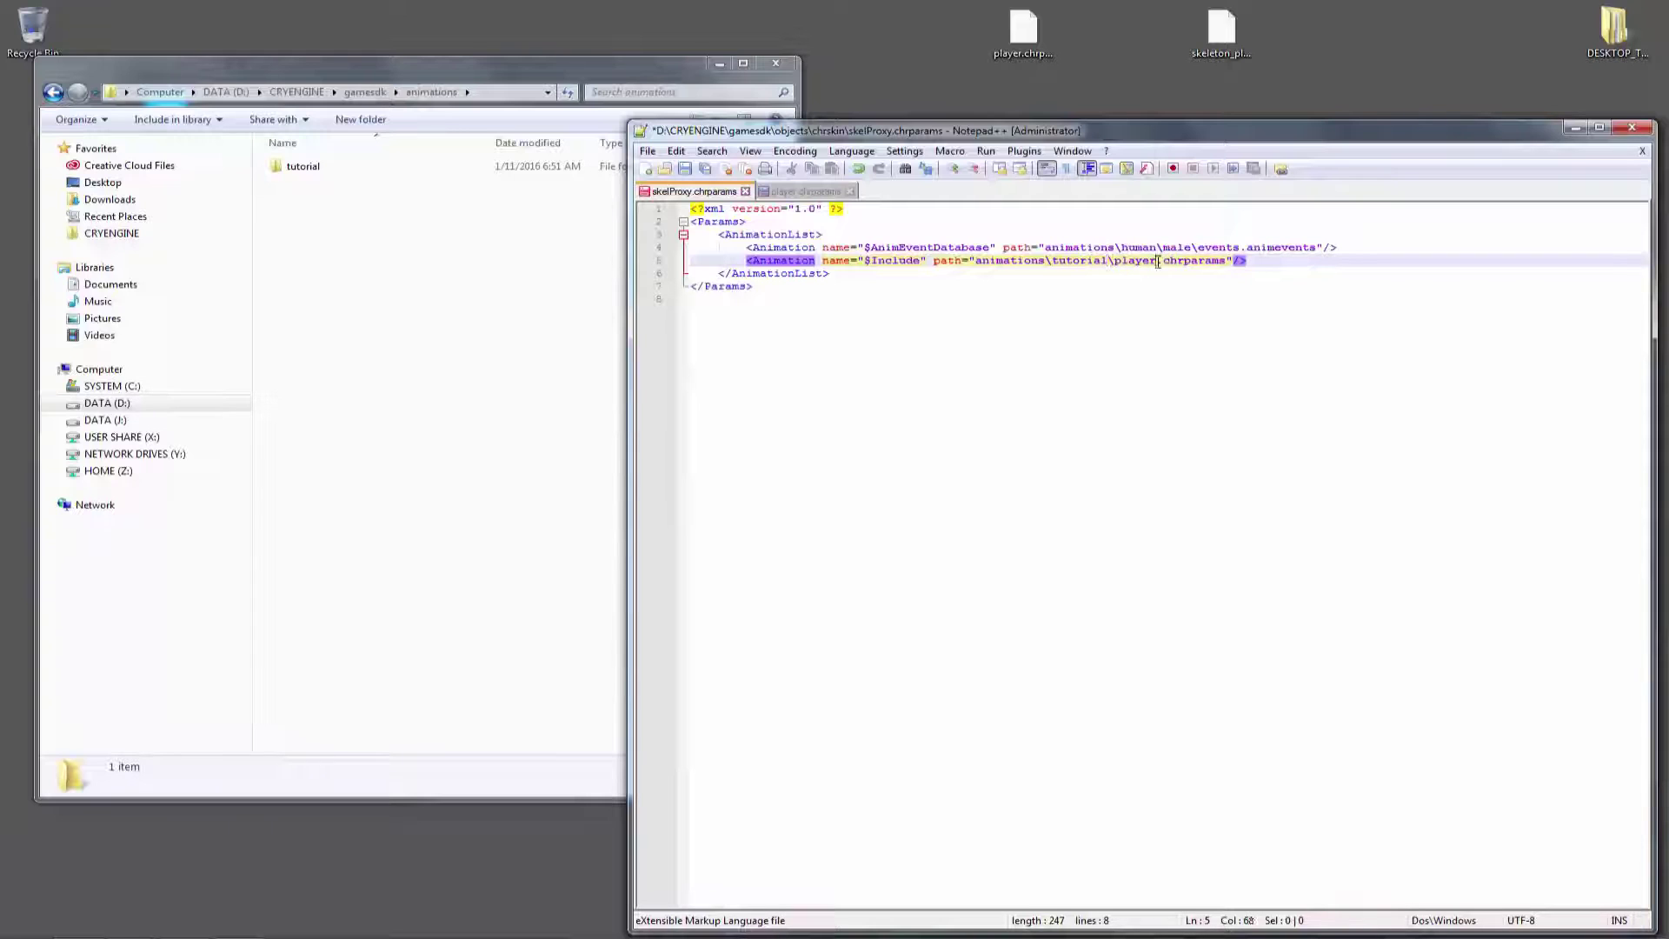
double_click(1148, 261)
type("t")
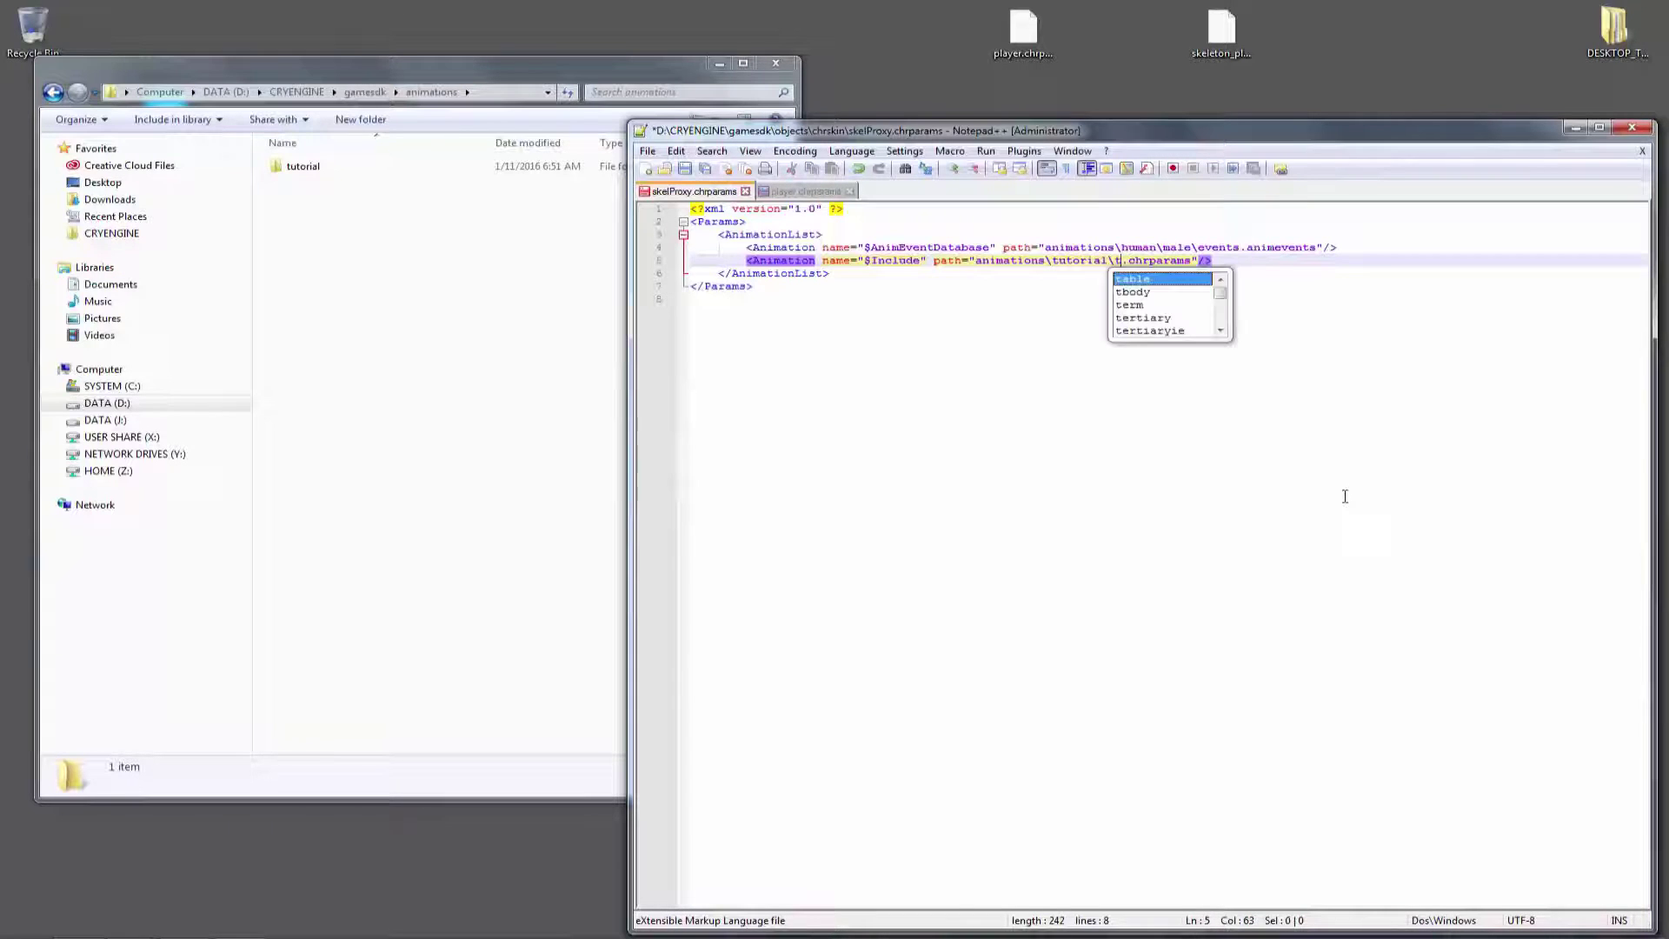
type("urorial")
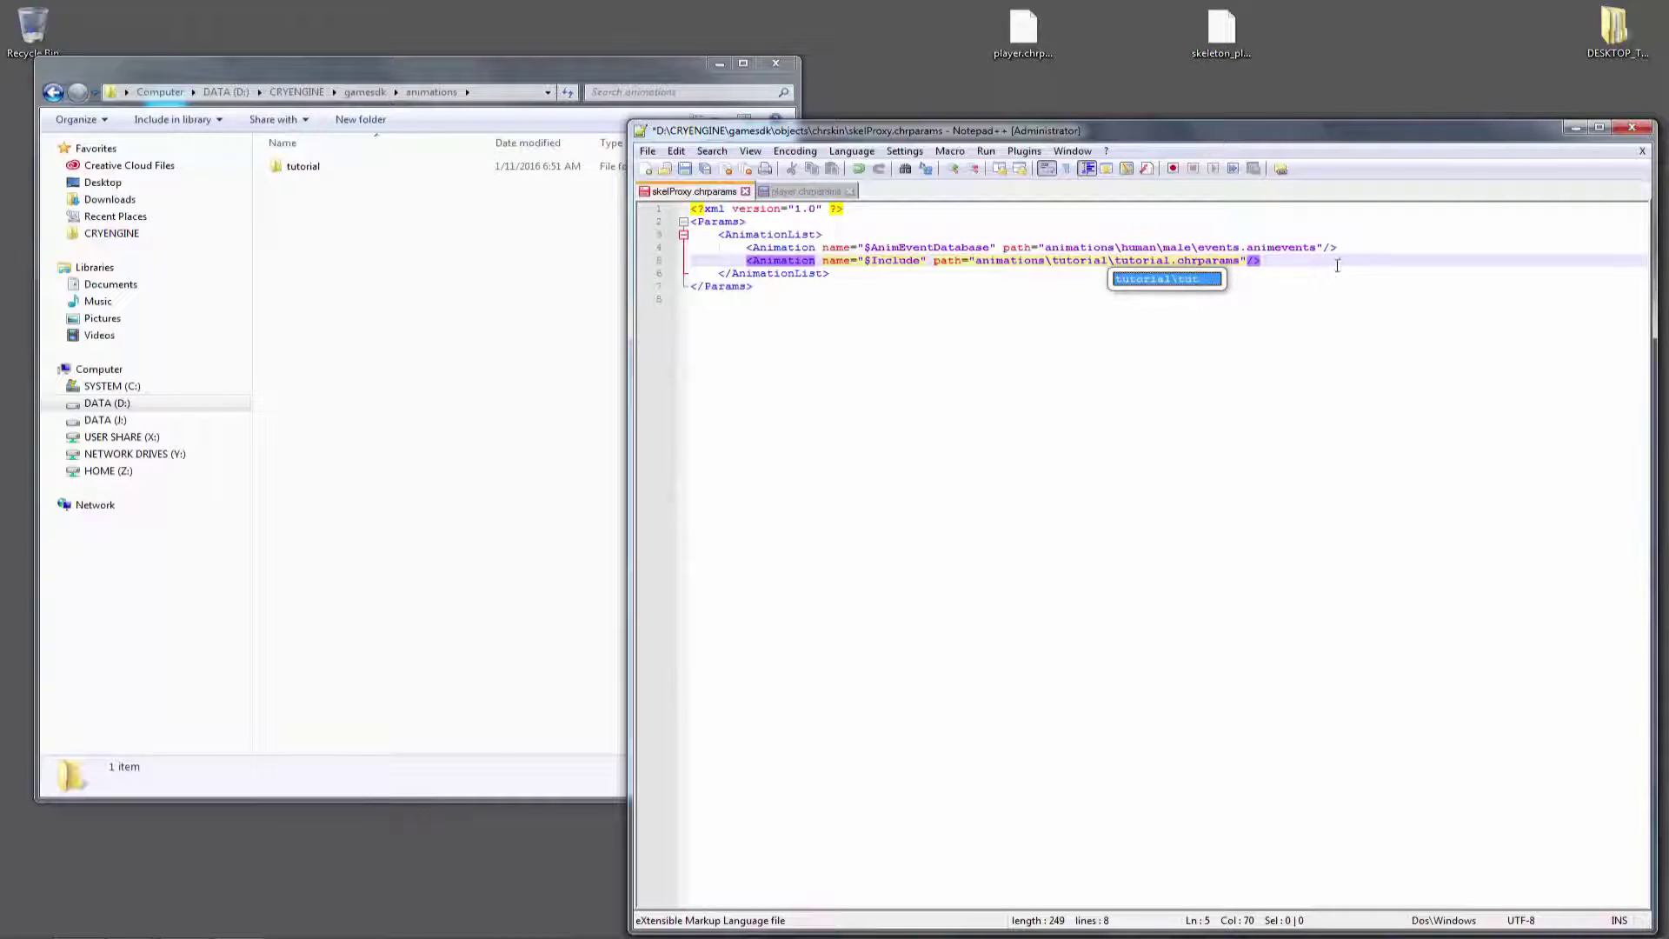
key("End")
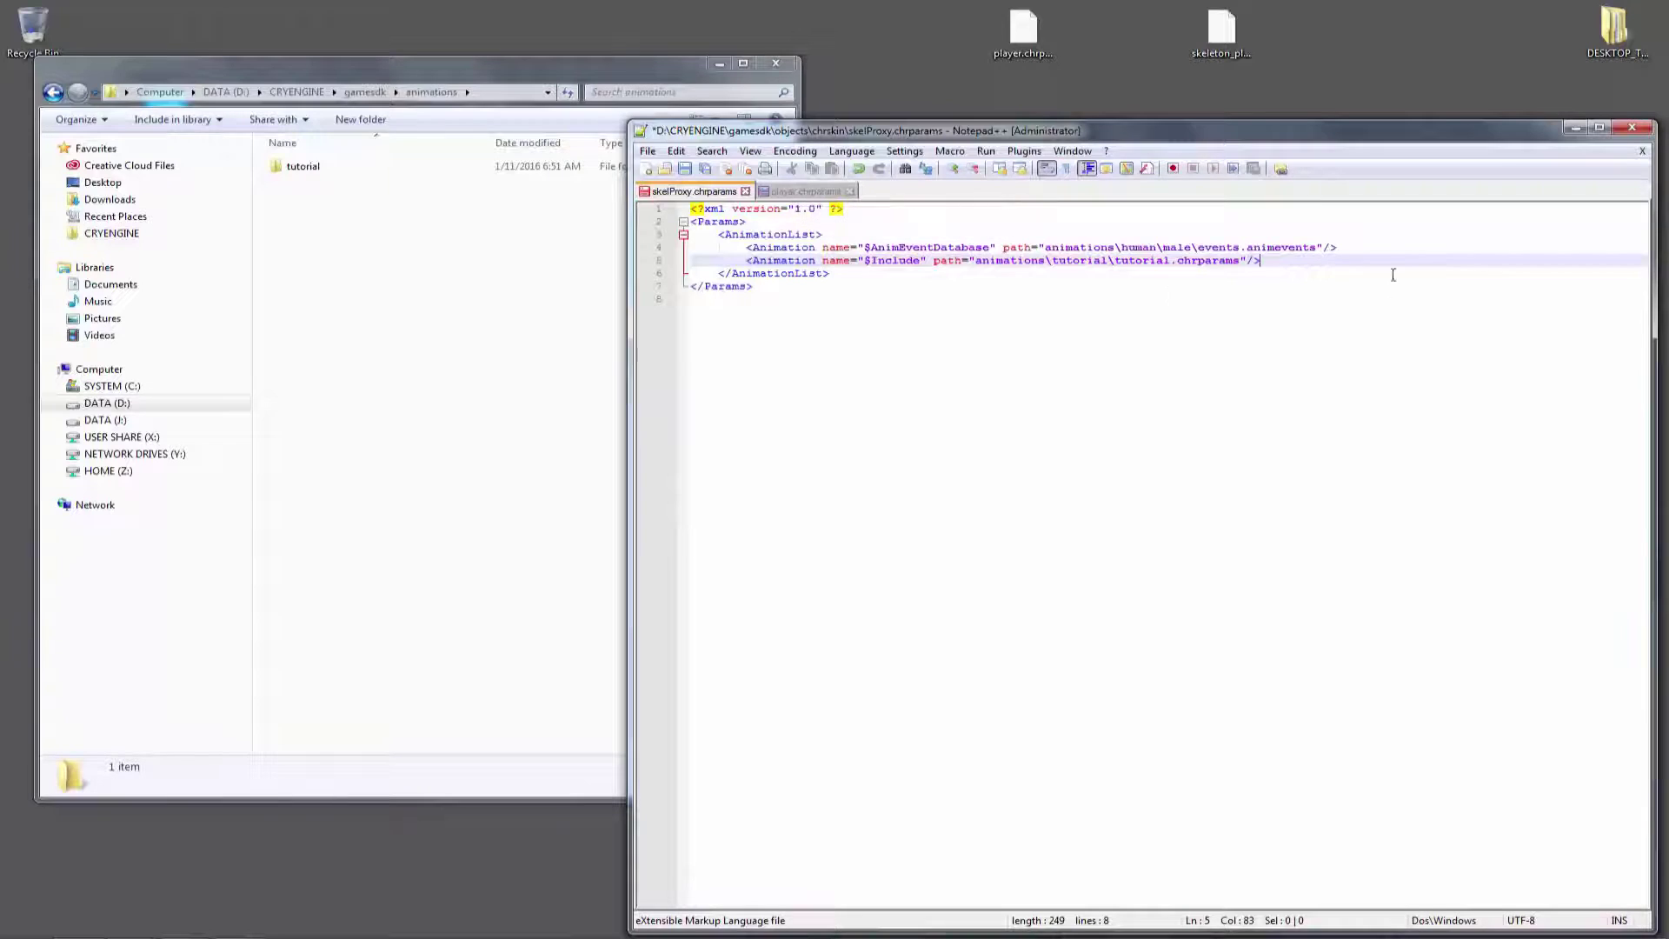
- Delete the AnimEventDatabase line, leaving the single $Include entry
left_click_drag(1344, 248, 631, 243)
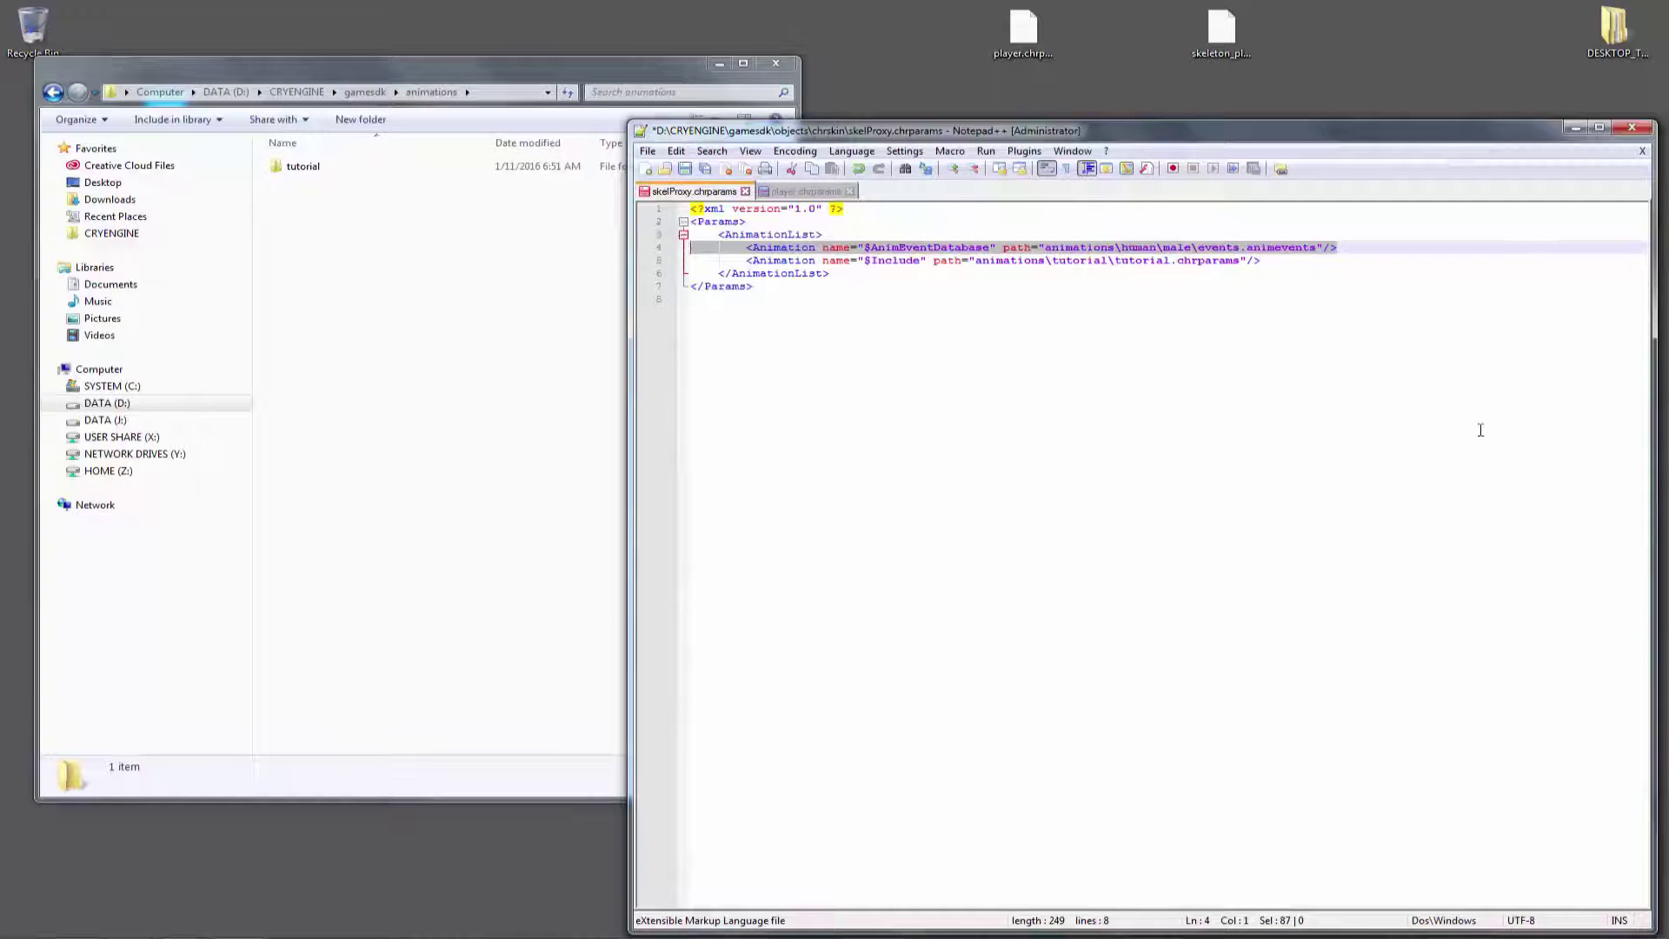
key("BackSpace")
key("BackSpace")
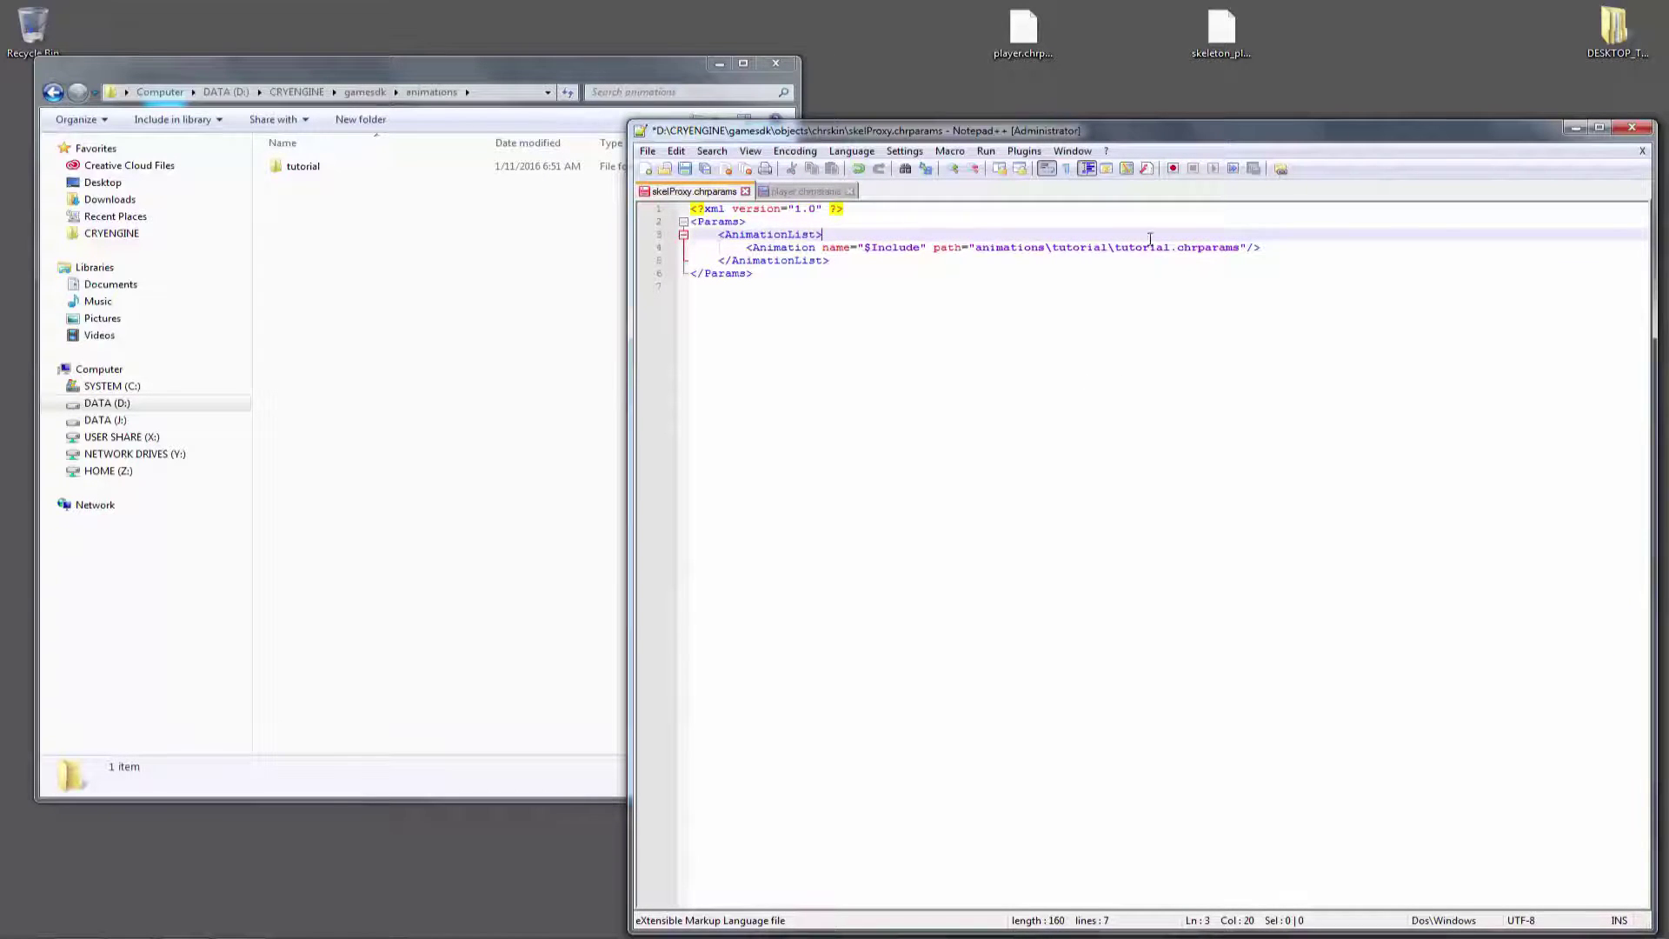
left_click(1339, 247)
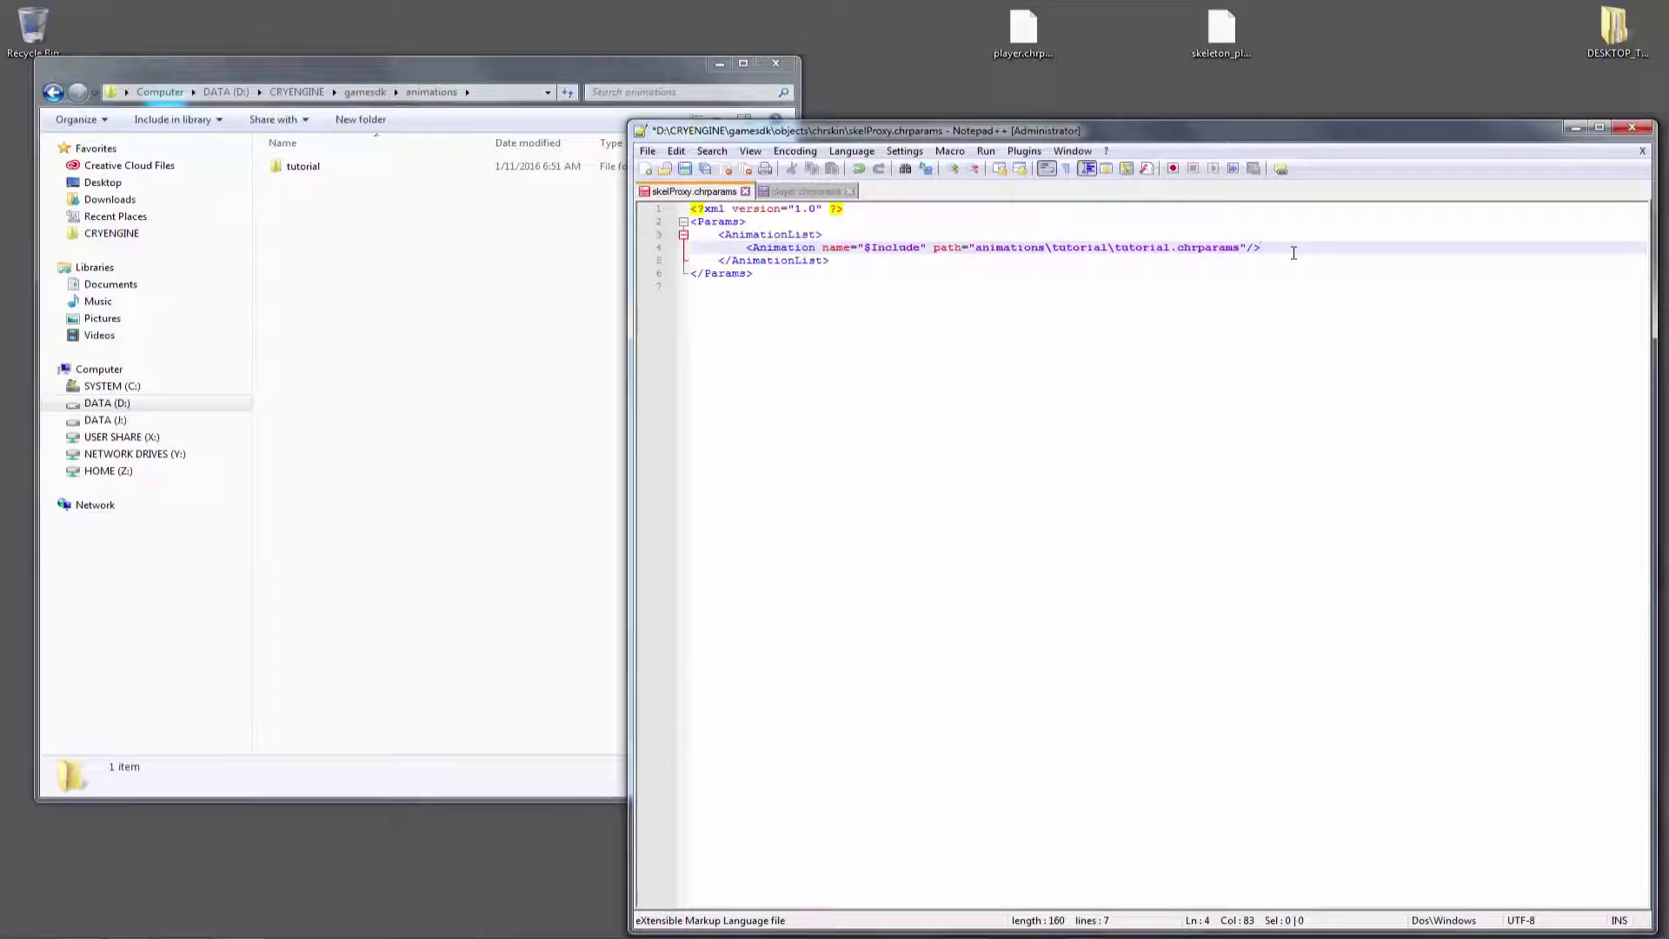
- Save skelProxy.chrparams and return to player.chrparams
key("ctrl+s")
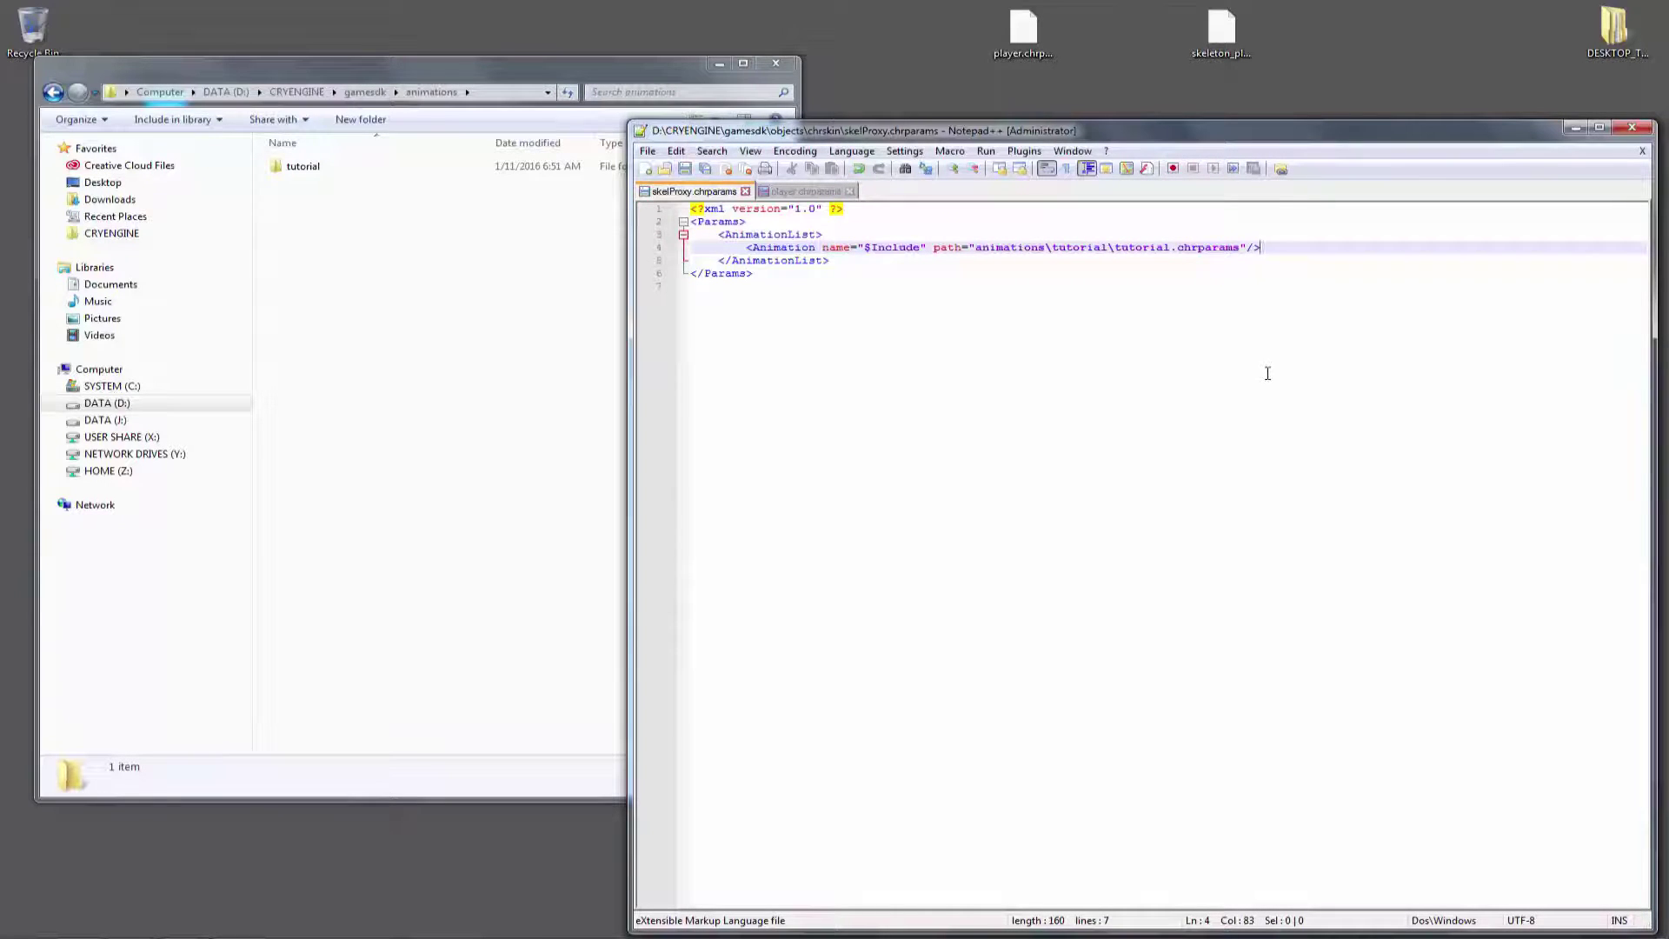
left_click(806, 191)
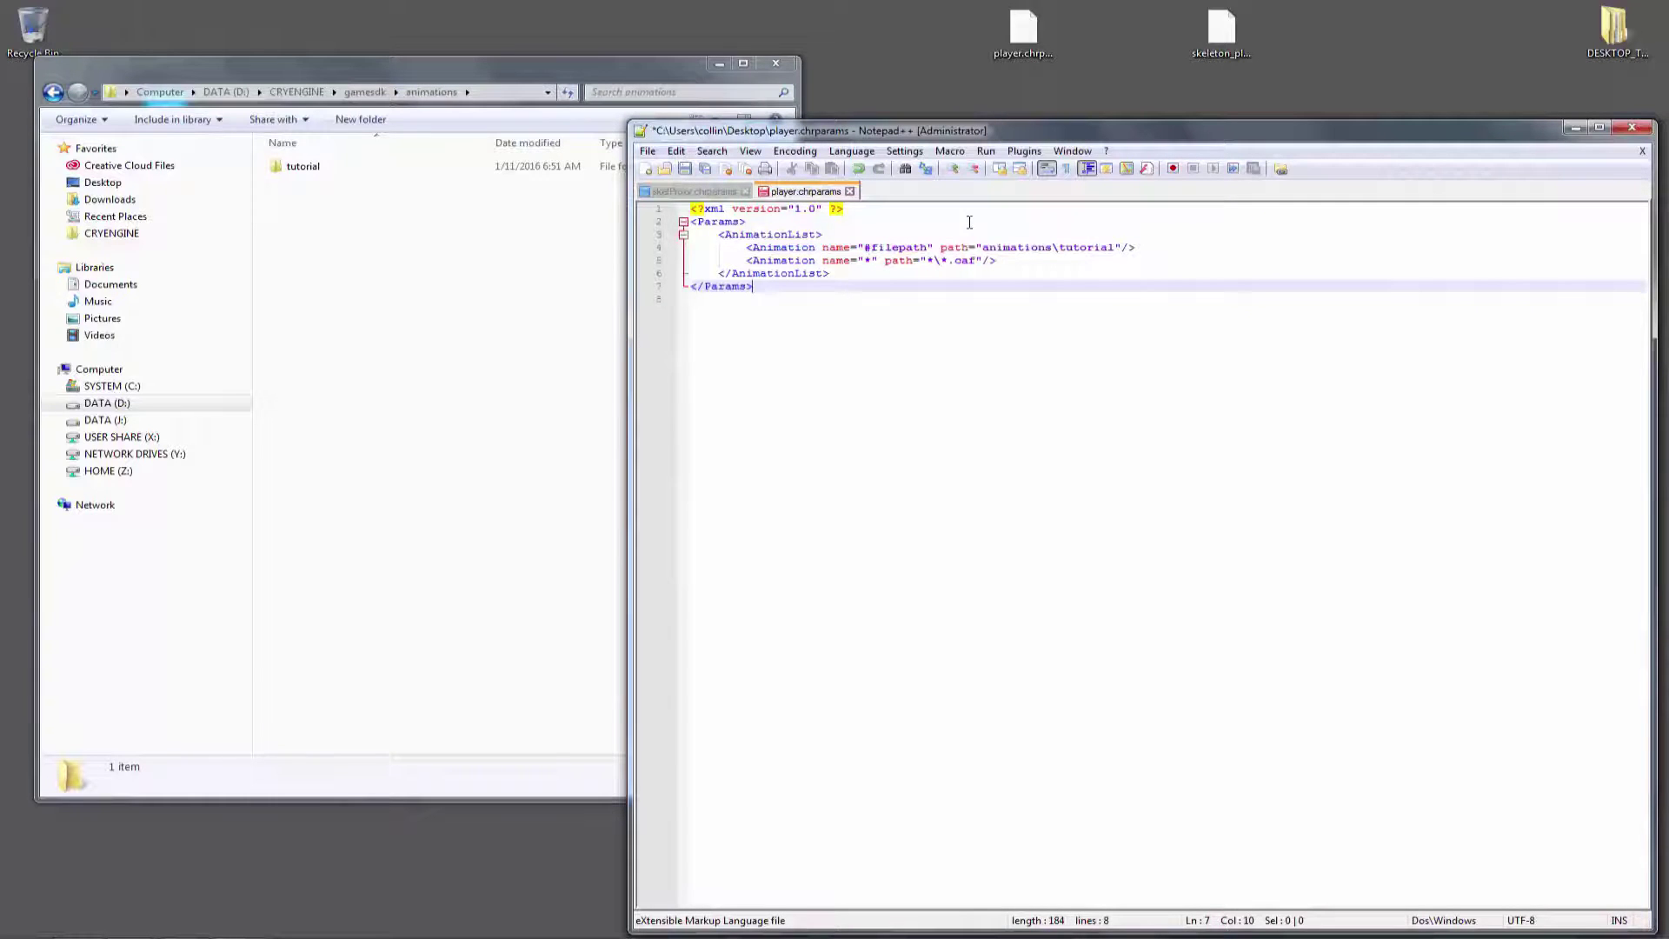
left_click(1112, 250)
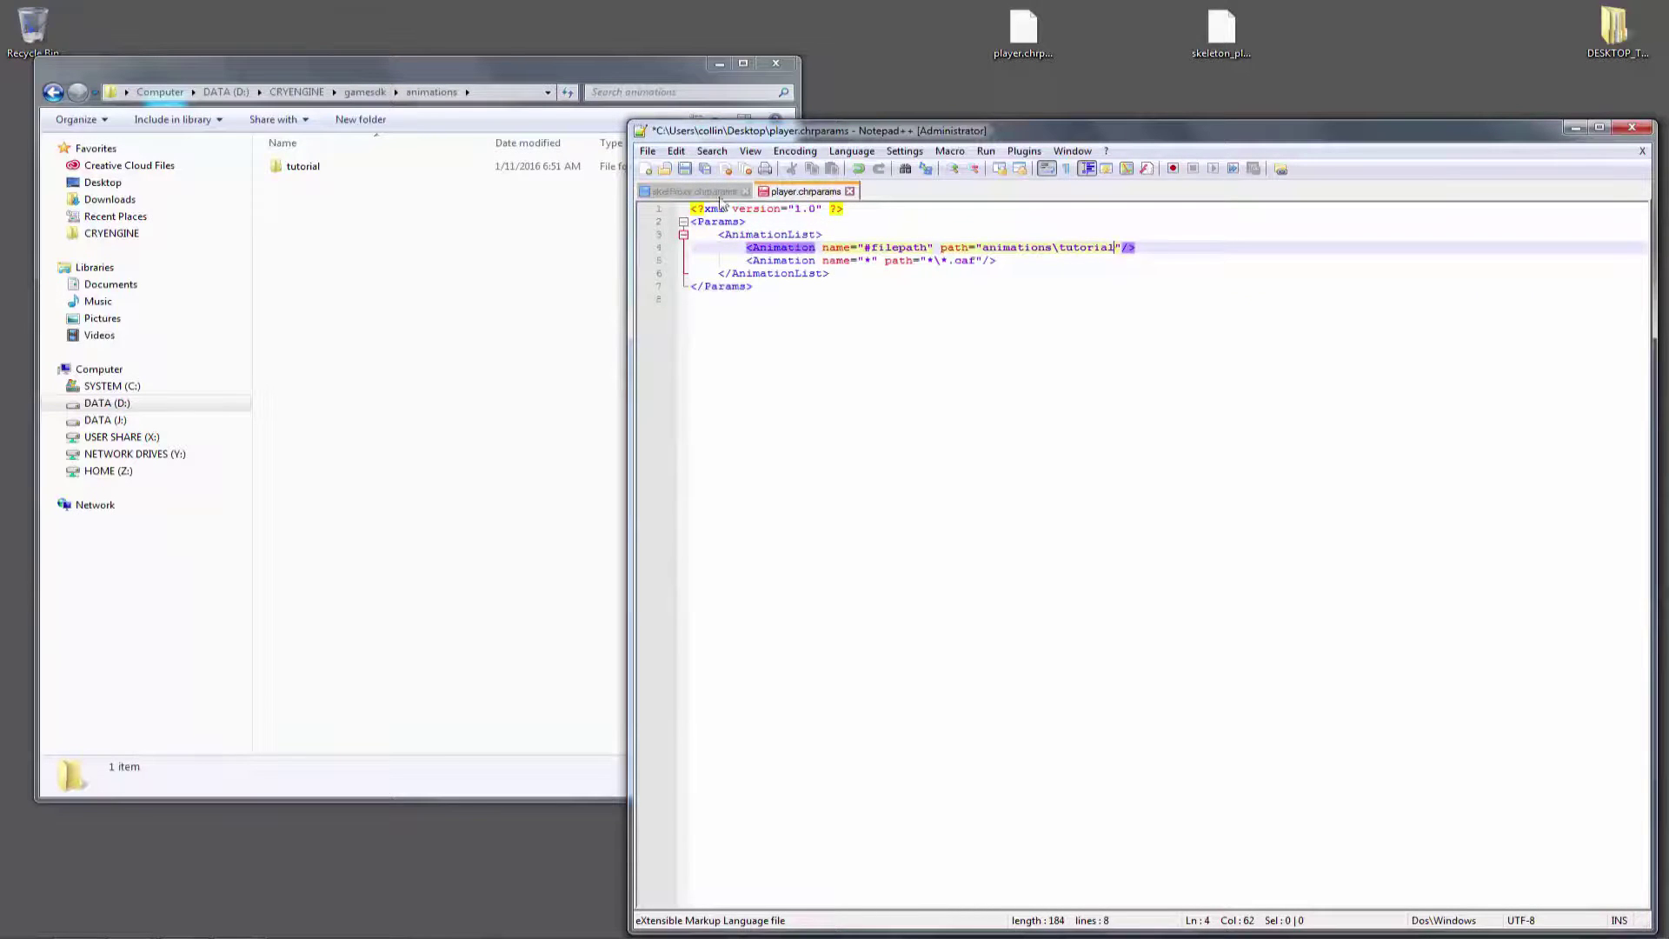
- Start Save As and browse to D:\CRYENGINE\gamesdk\animations\tutorial
left_click(648, 151)
left_click(737, 260)
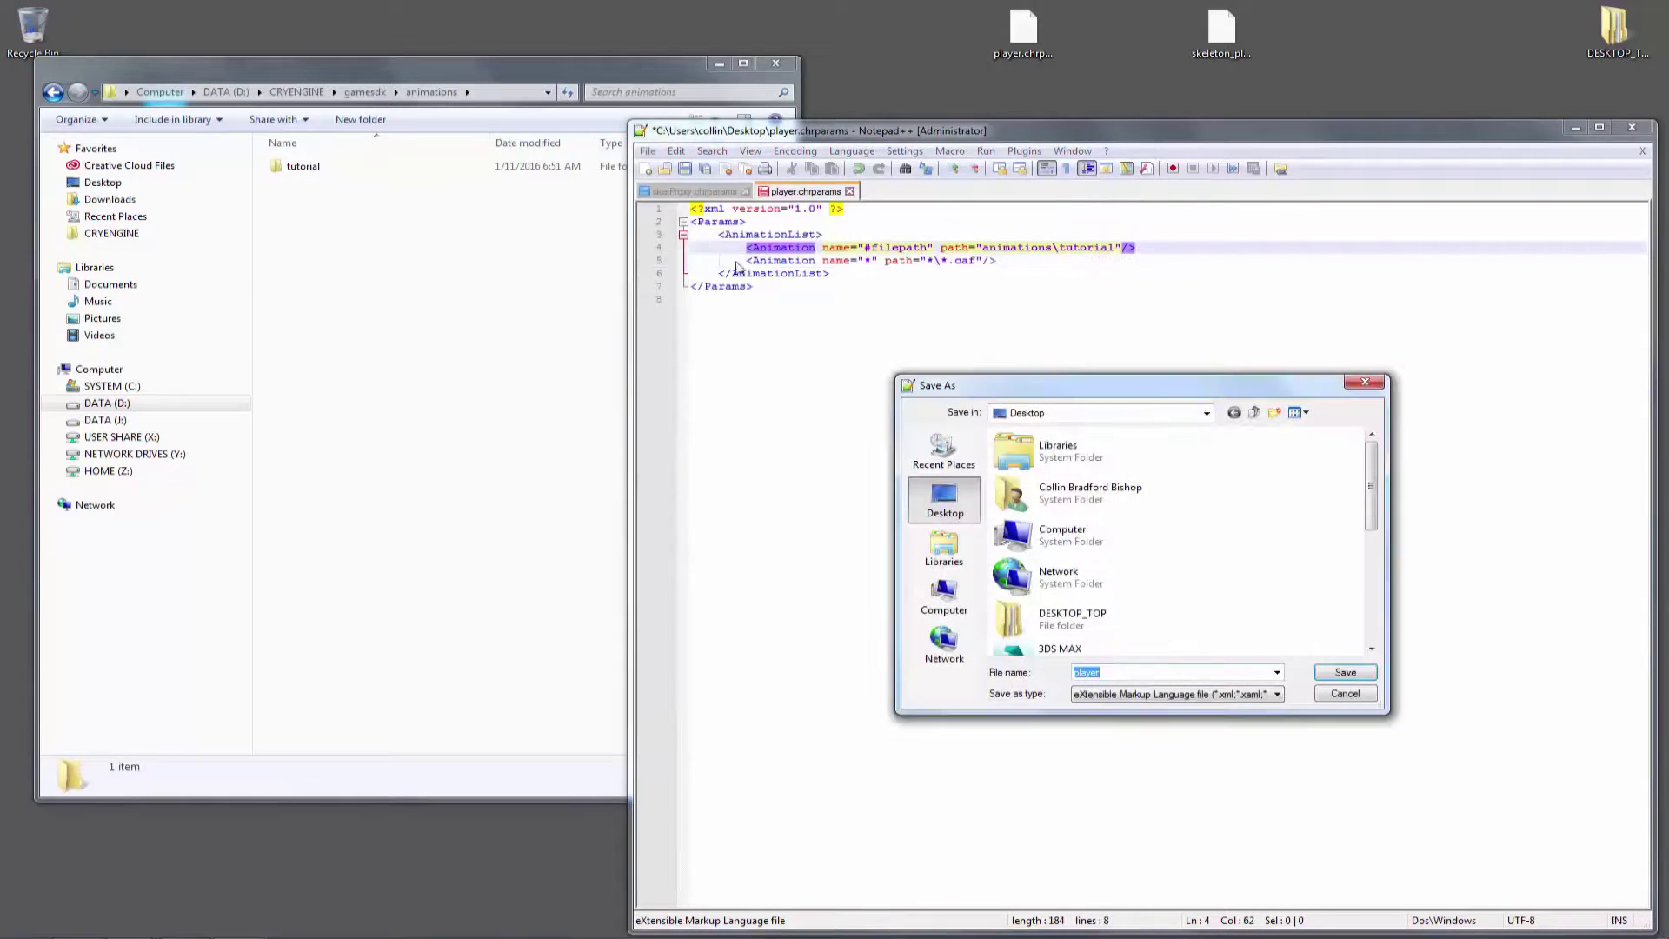
left_click(944, 598)
double_click(1017, 513)
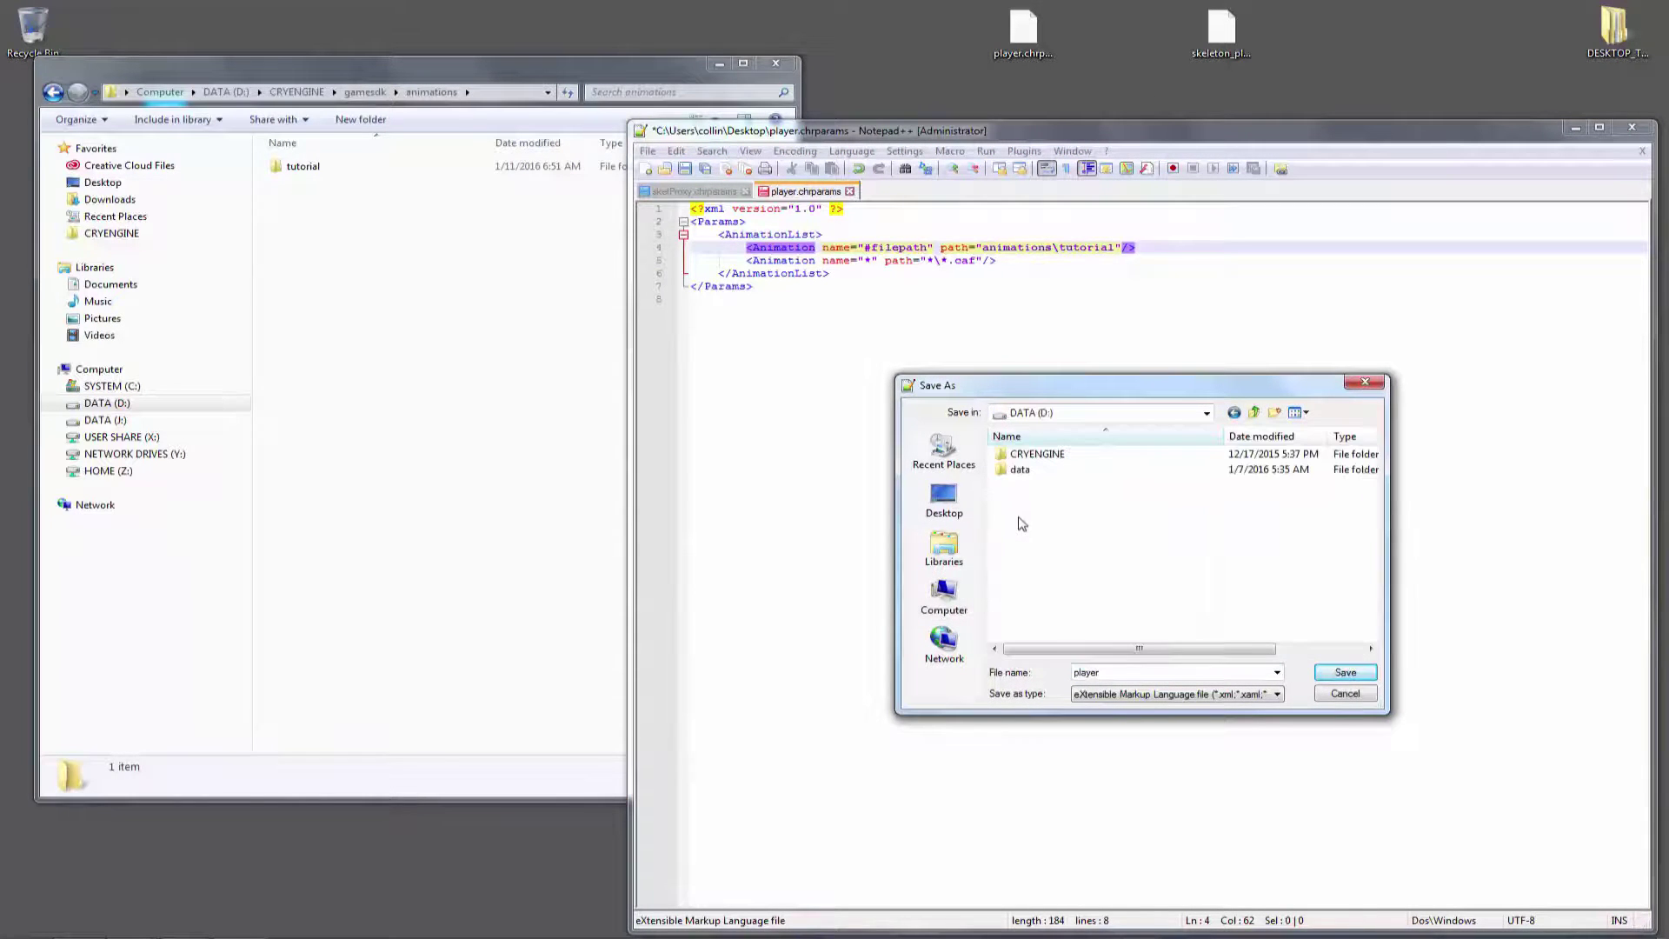
left_click(1032, 455)
double_click(1031, 499)
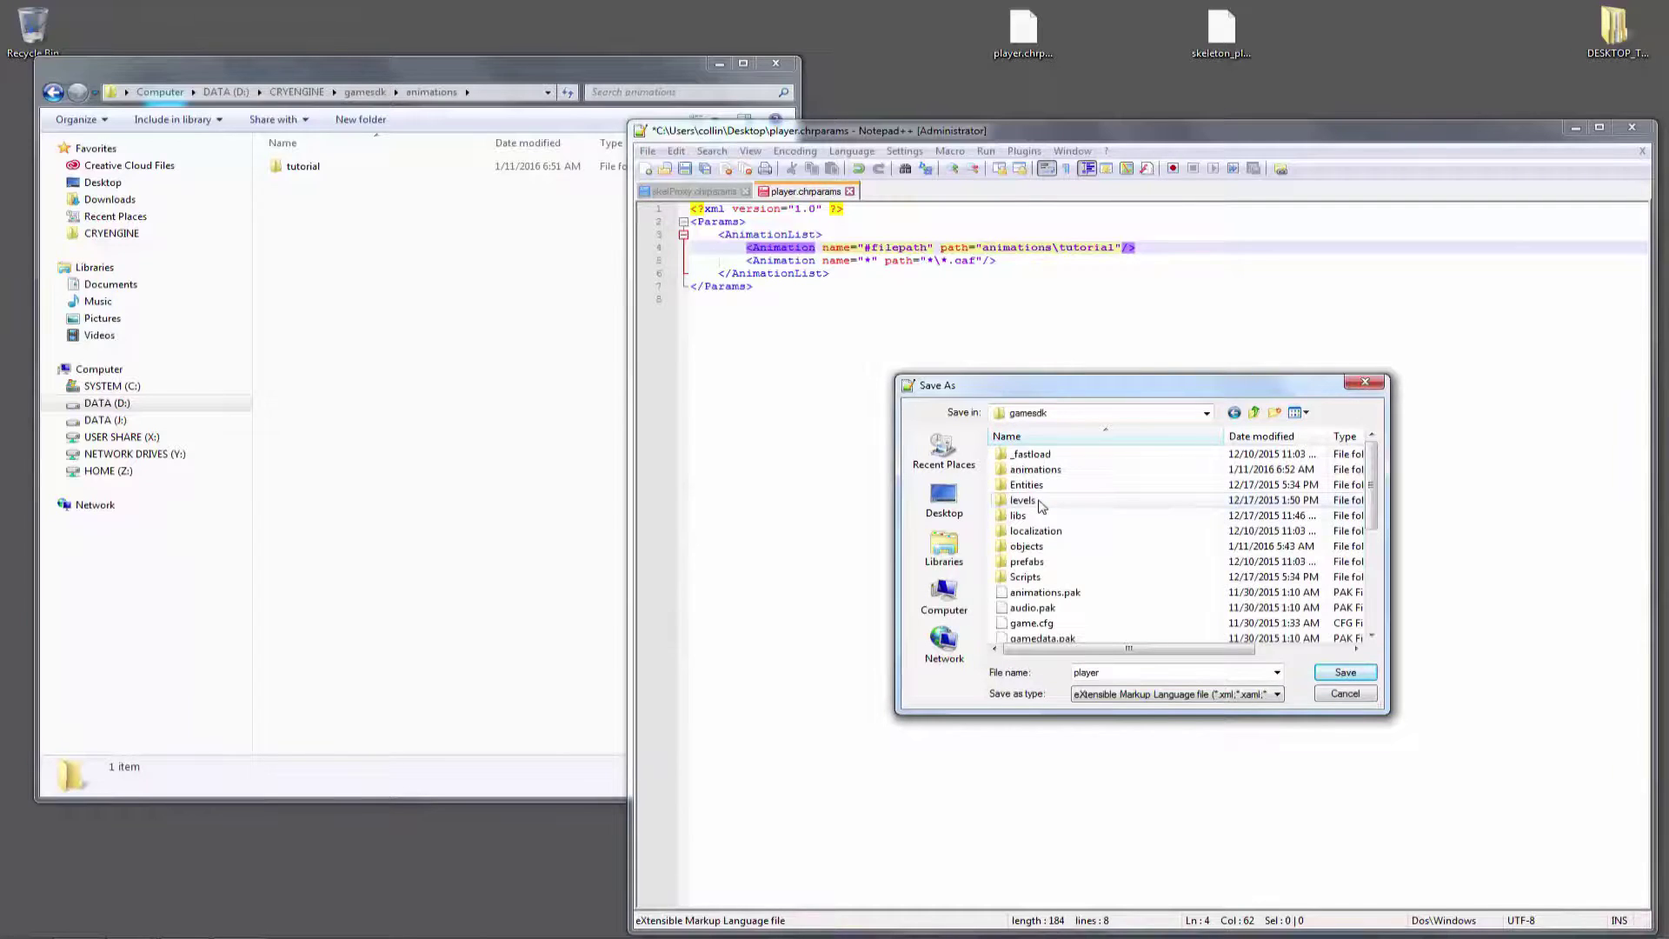
left_click(1055, 473)
double_click(1054, 473)
double_click(1039, 454)
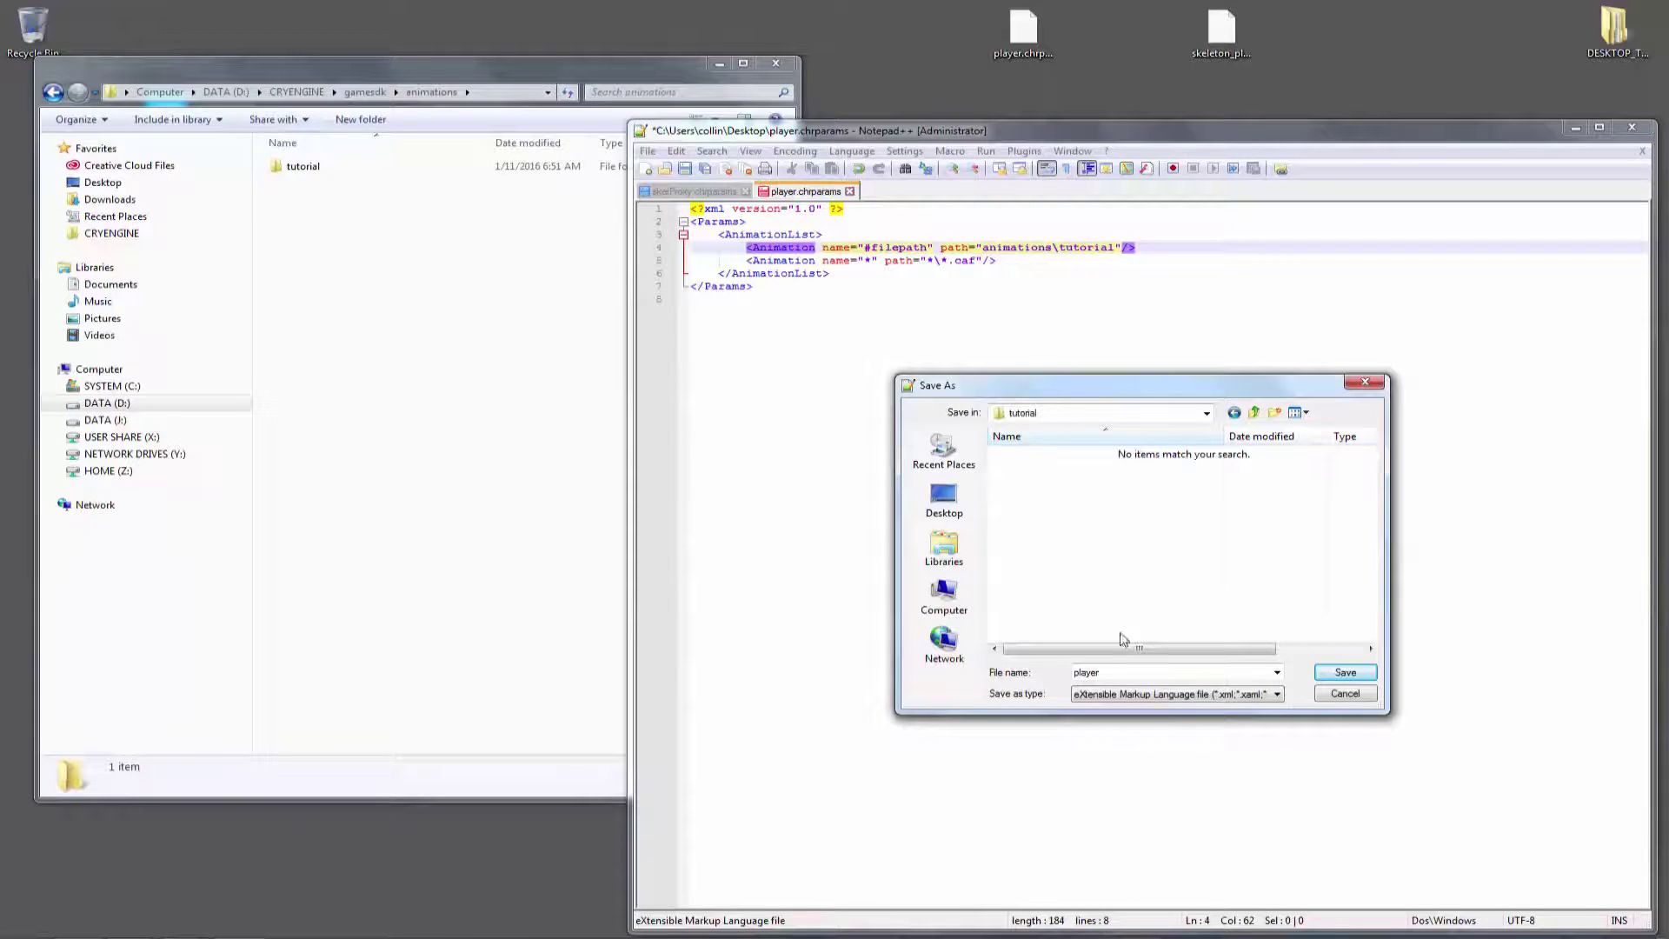
- Set the file type to All types (*.*) and save as tutorial.chrparams
double_click(1124, 675)
type("tutorial")
left_click(1207, 694)
left_click(1209, 695)
left_click(1209, 695)
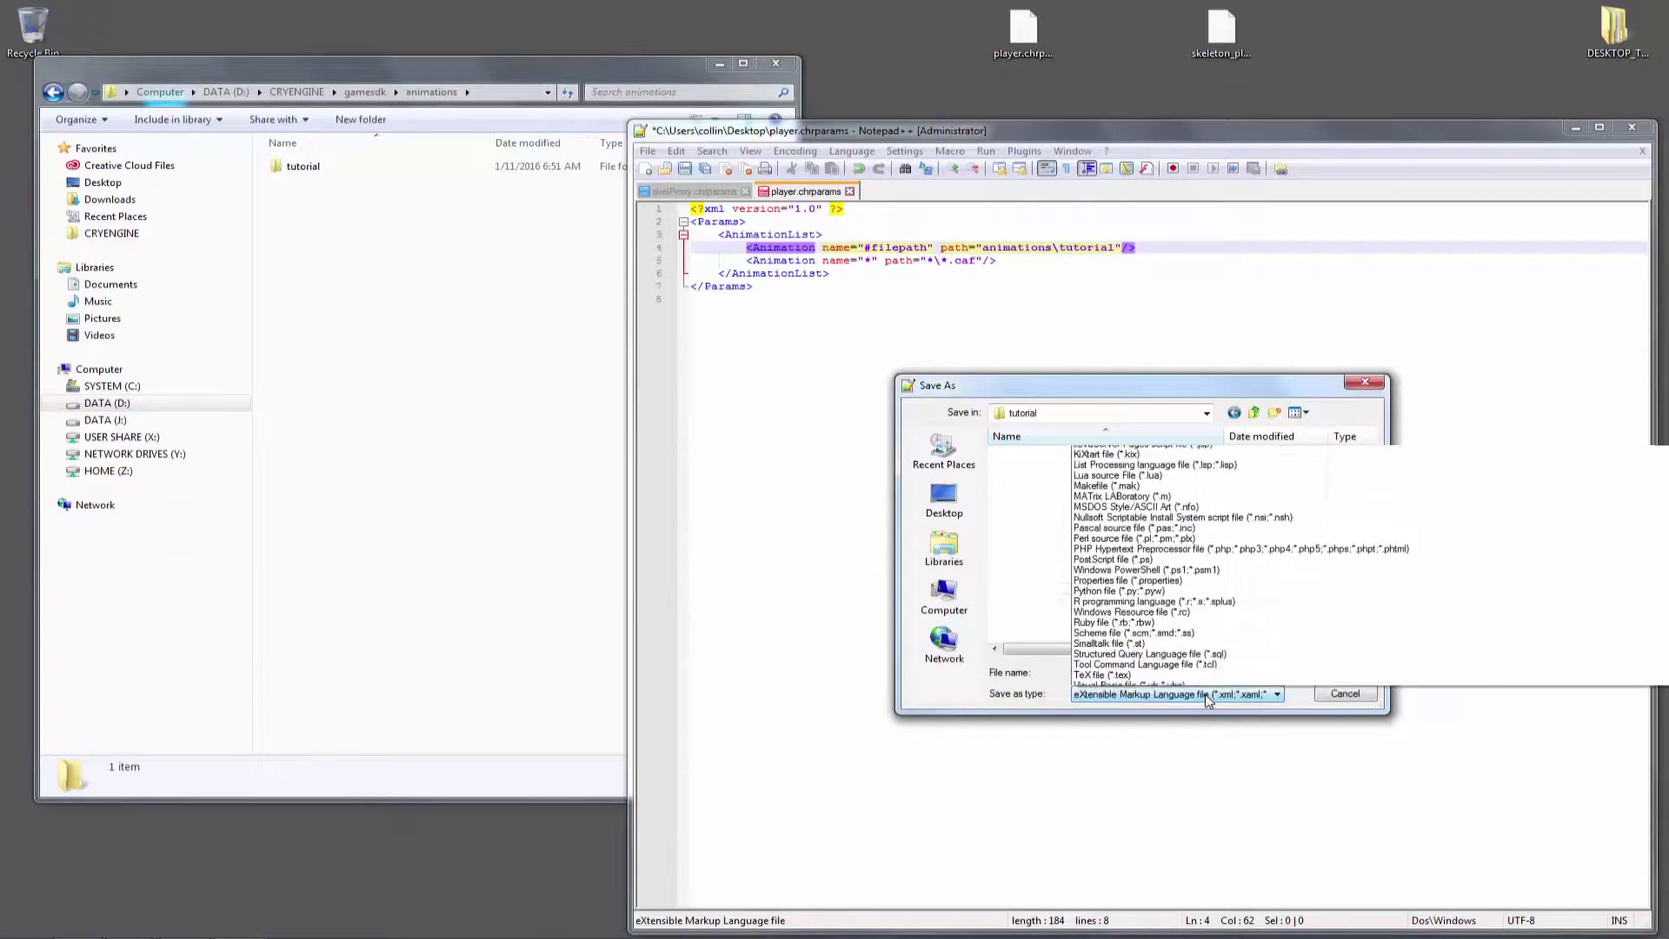
scroll(1233, 591, "up", 7)
scroll(1232, 591, "down", 10)
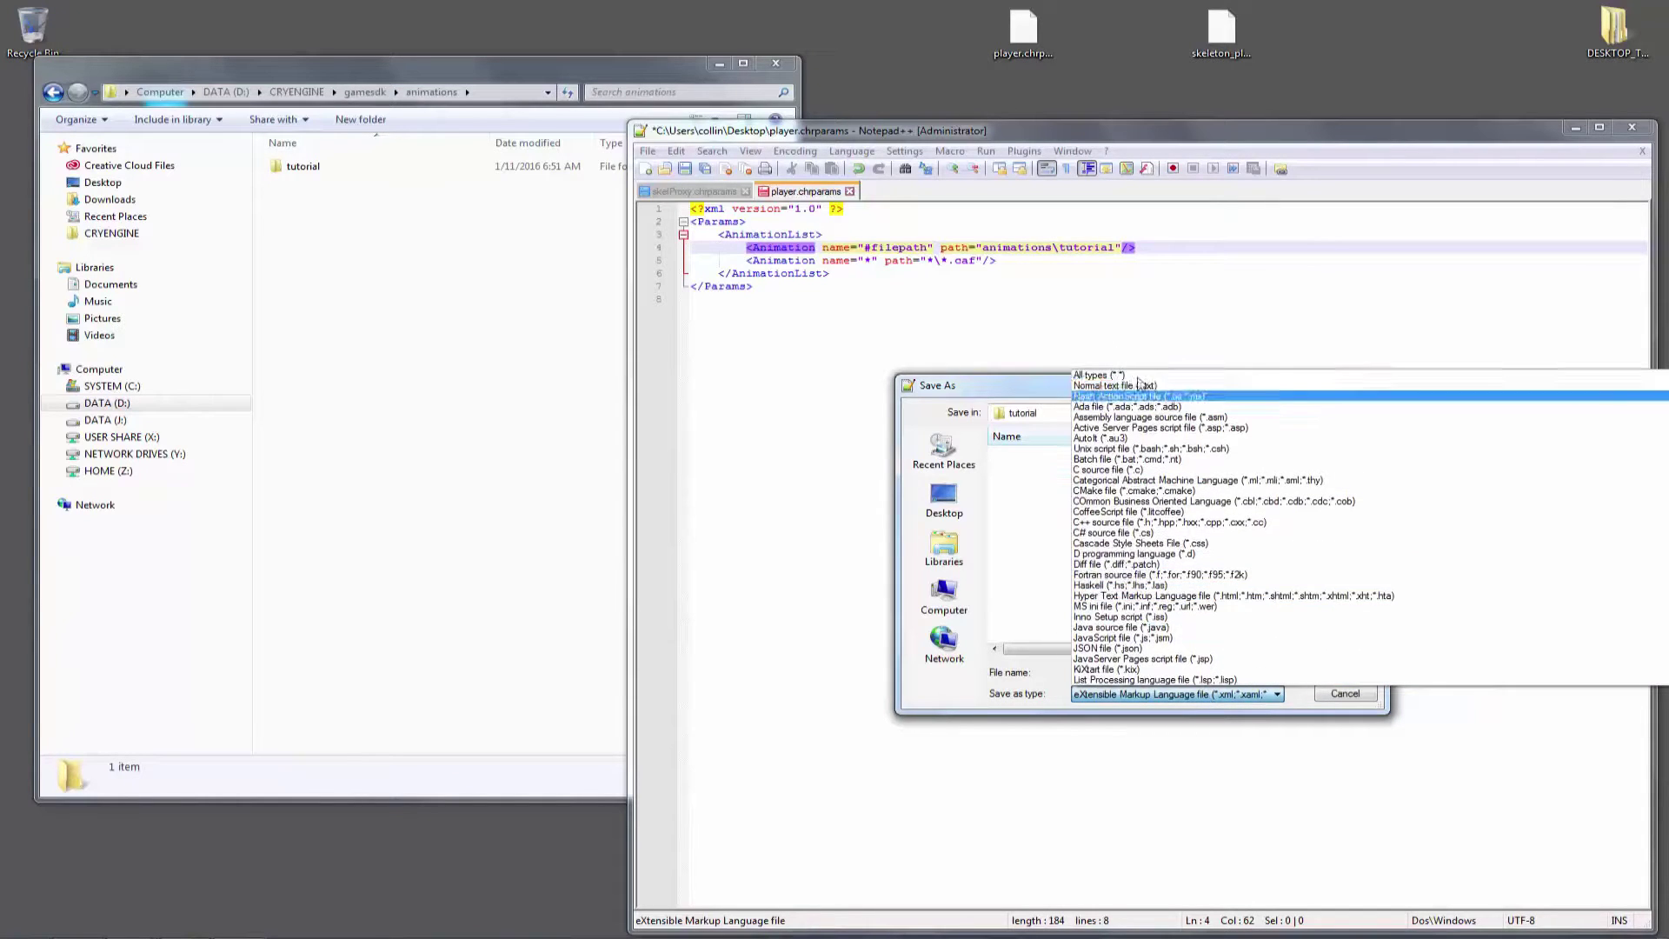
left_click(1176, 683)
double_click(1155, 672)
left_click(1155, 671)
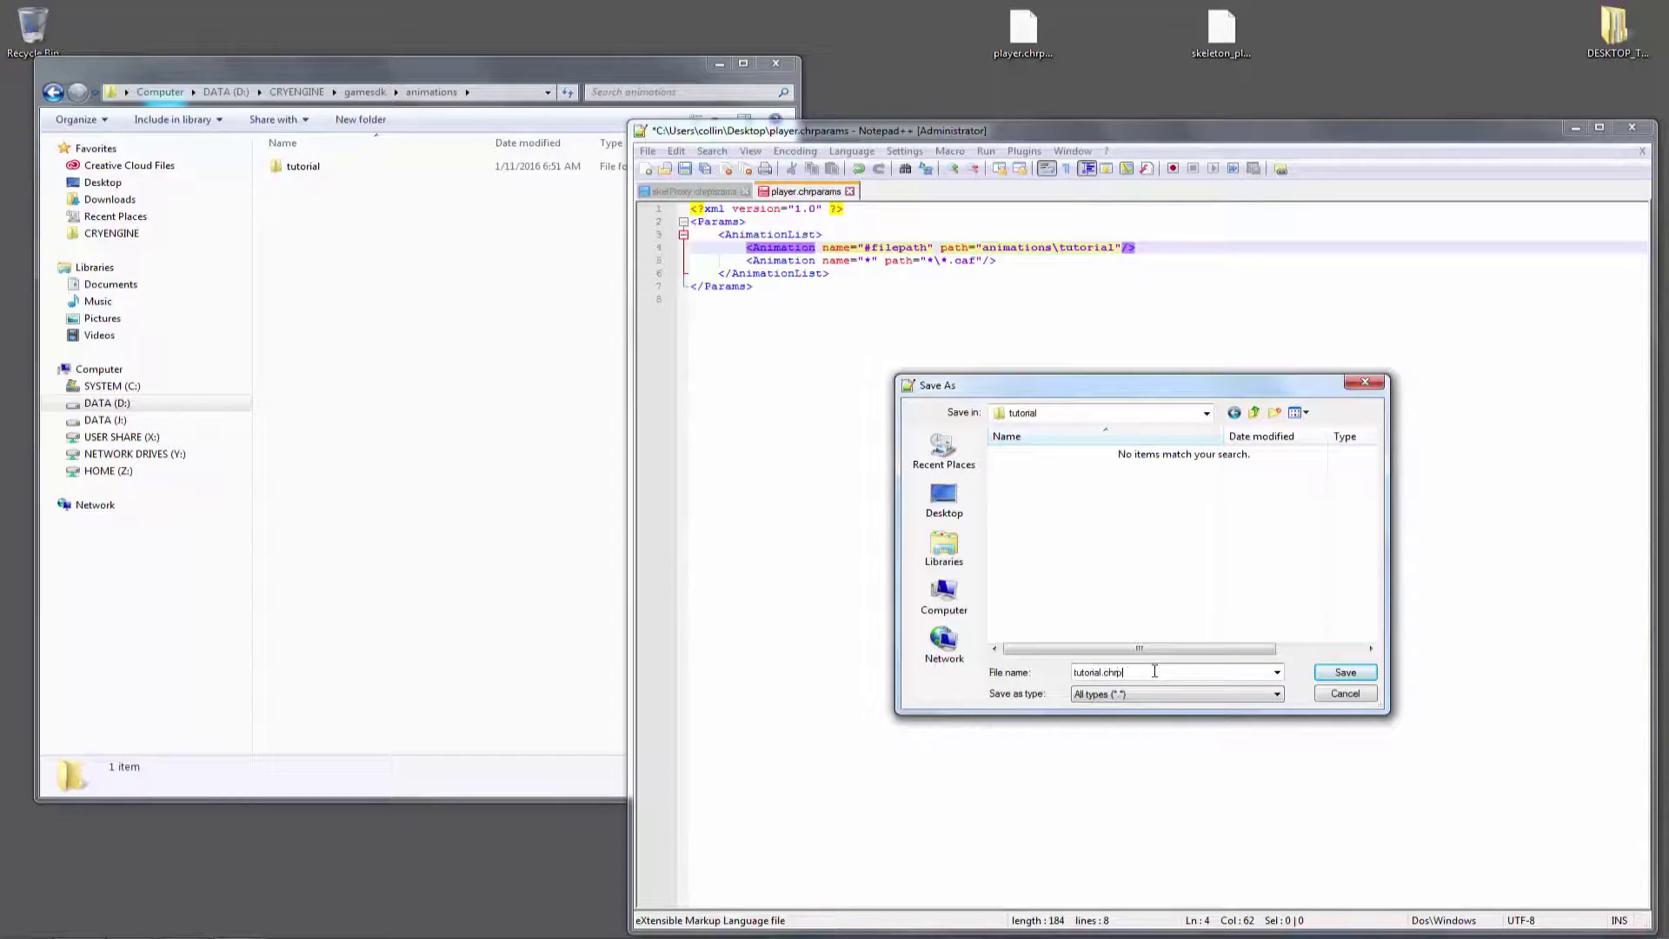
left_click(1346, 673)
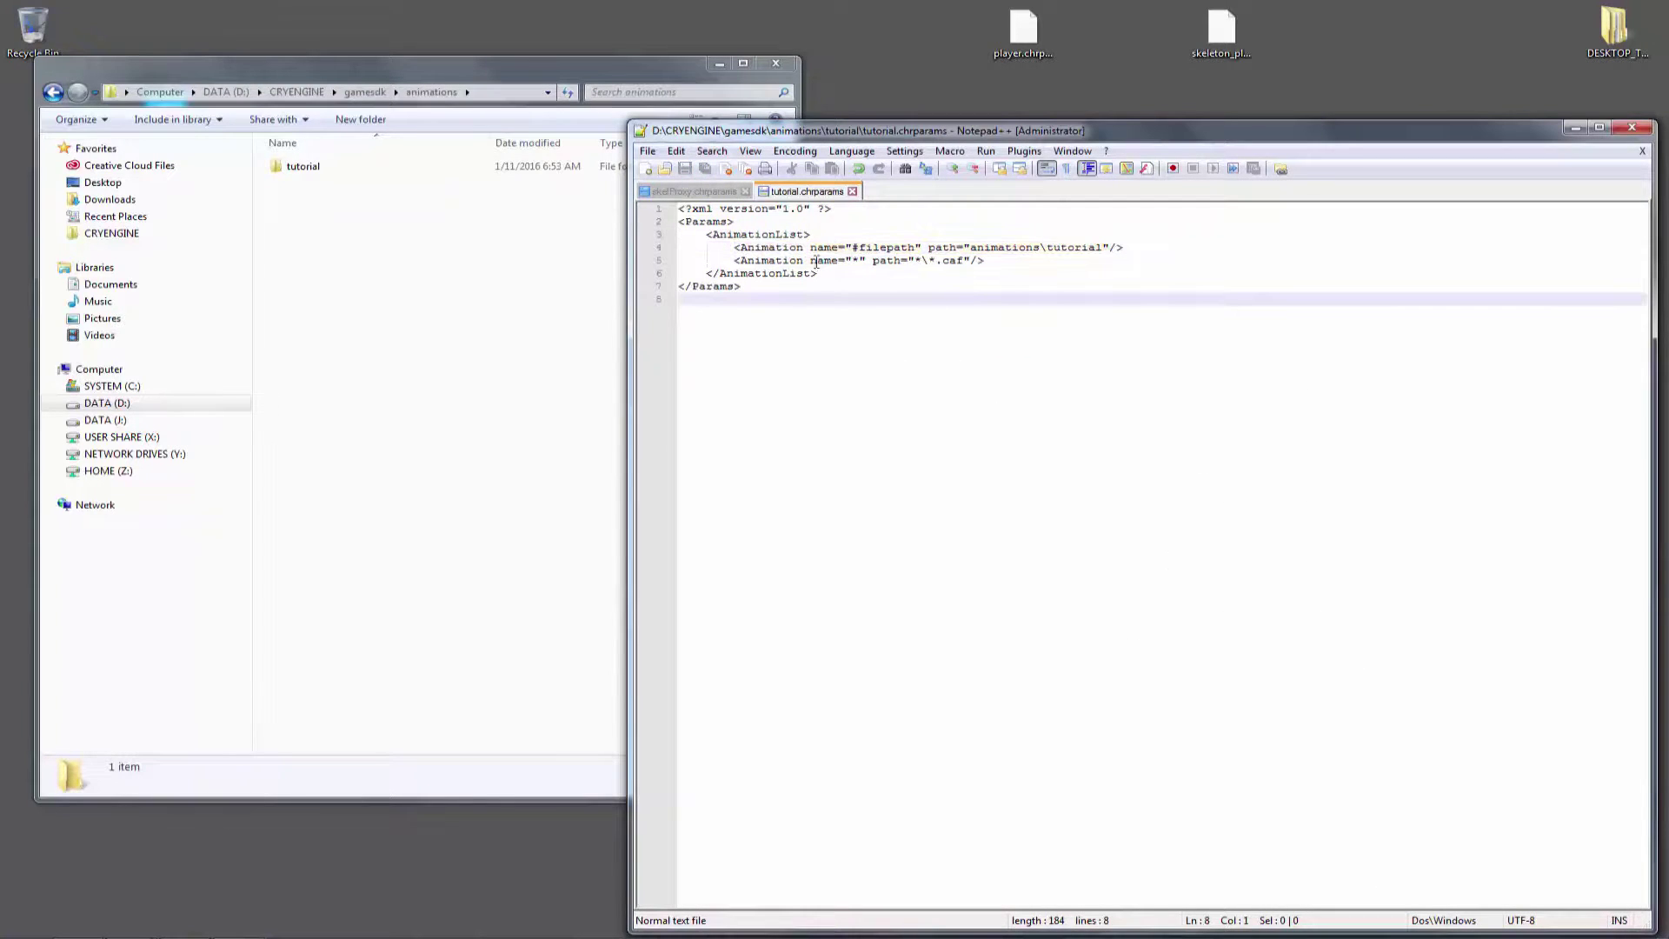
- Open the tutorial folder in Explorer and close the tutorial tab to review skelProxy.chrparams
left_click(1039, 224)
left_click(392, 357)
double_click(311, 169)
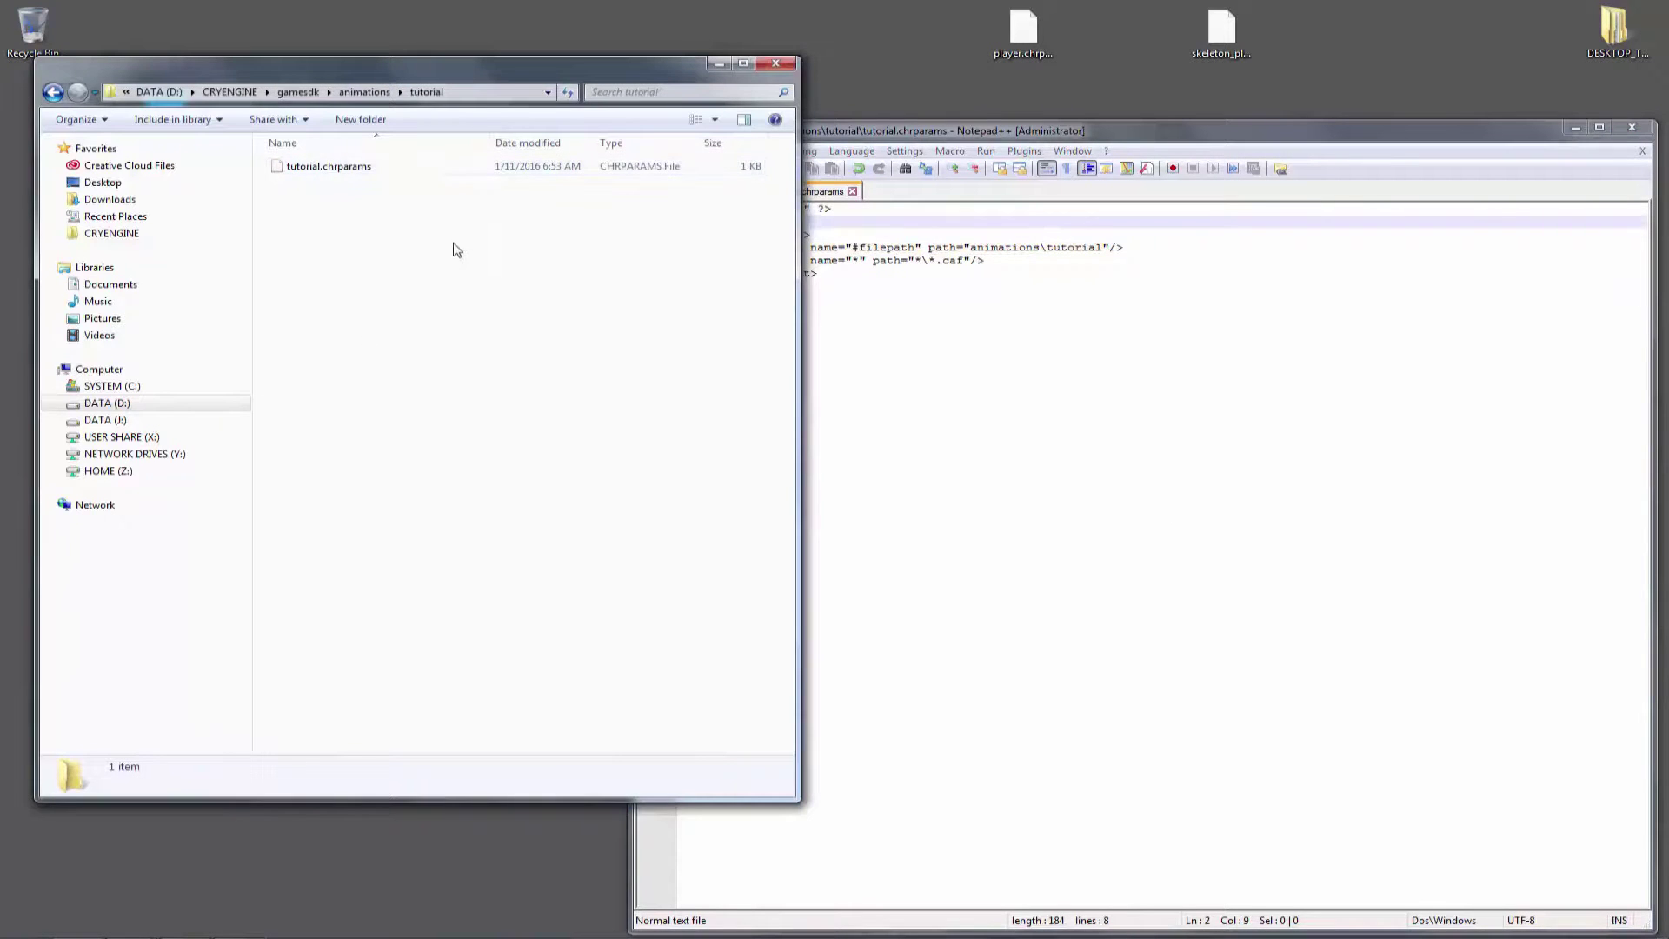
left_click(1059, 426)
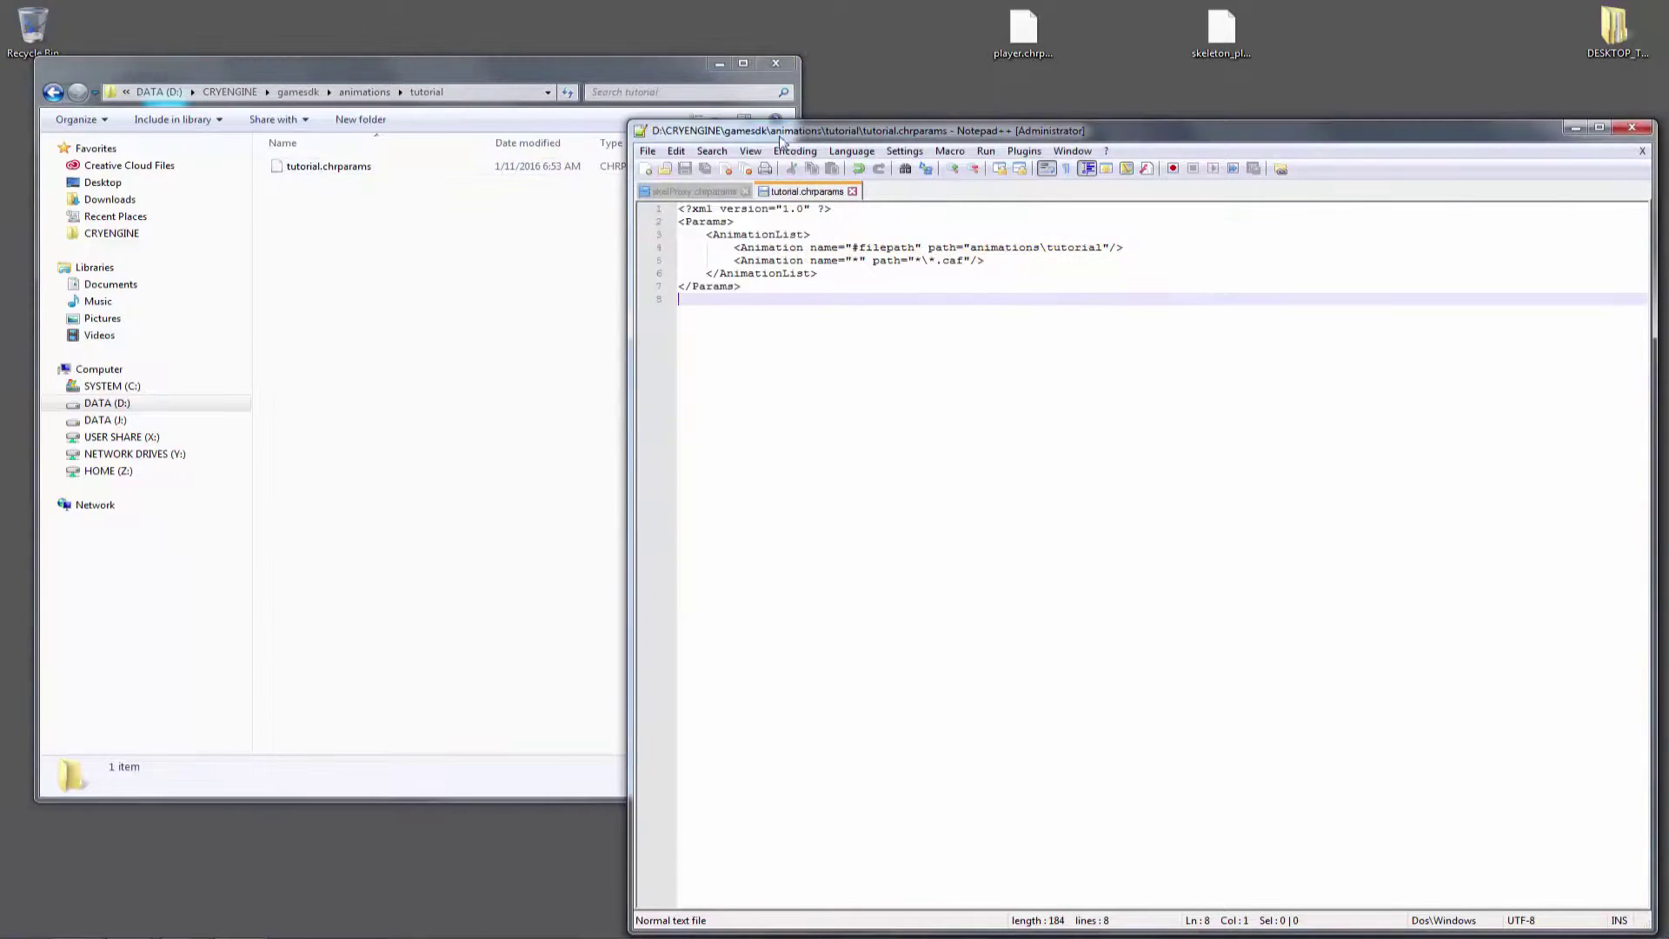
left_click(938, 261)
left_click(1024, 269)
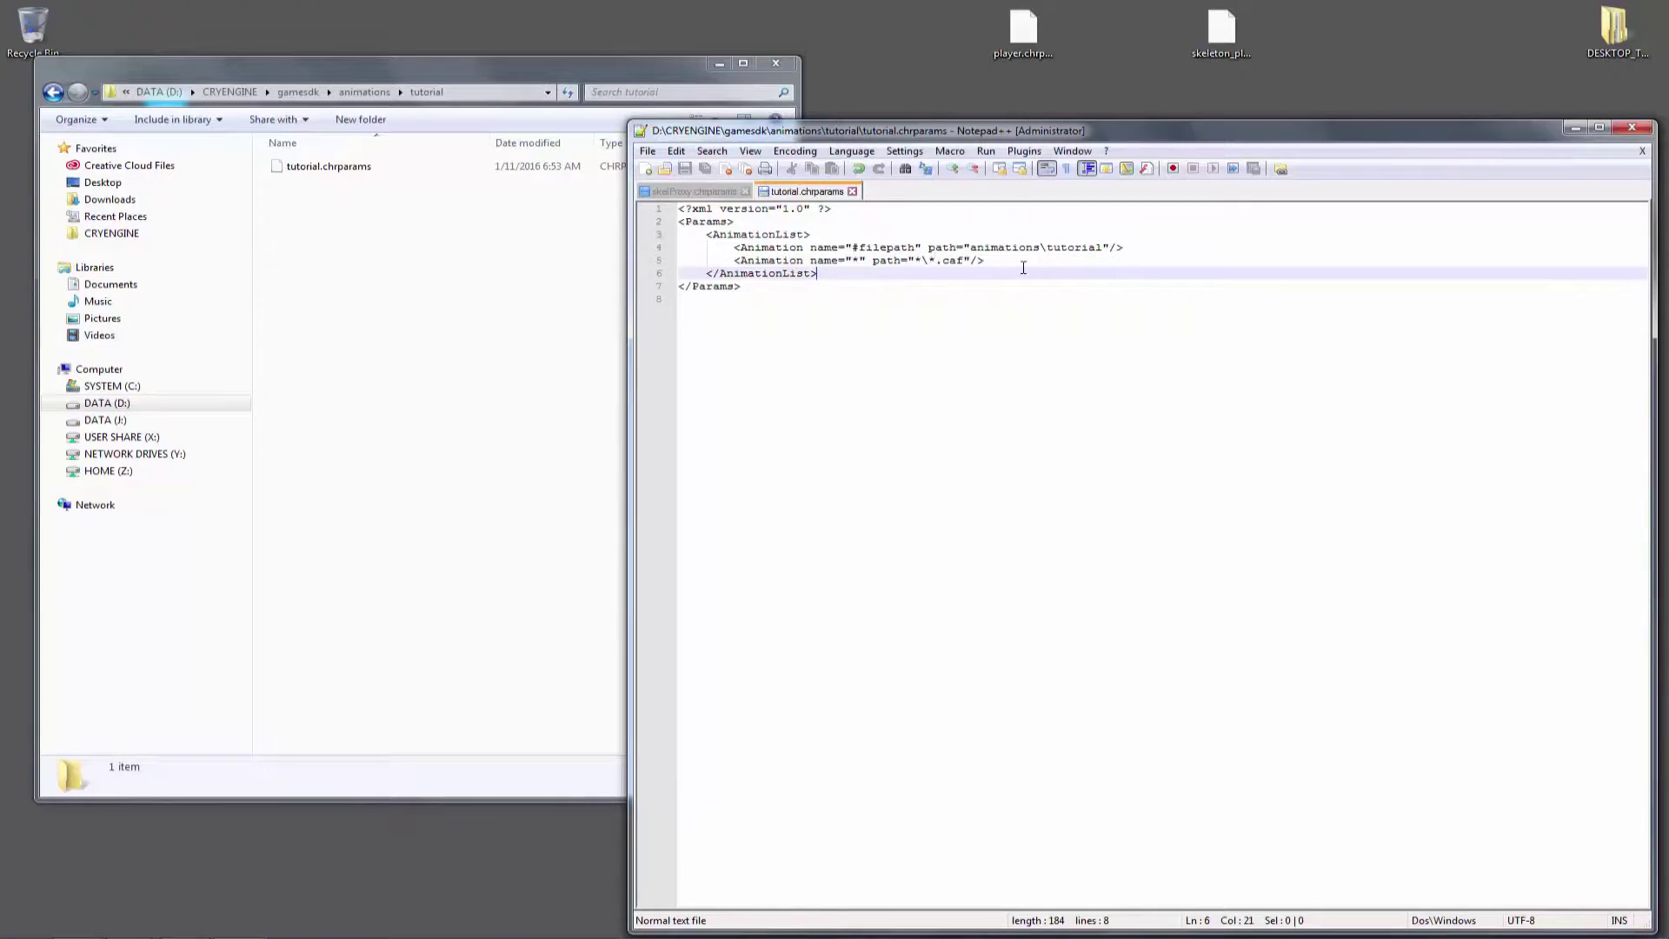
left_click(1022, 261)
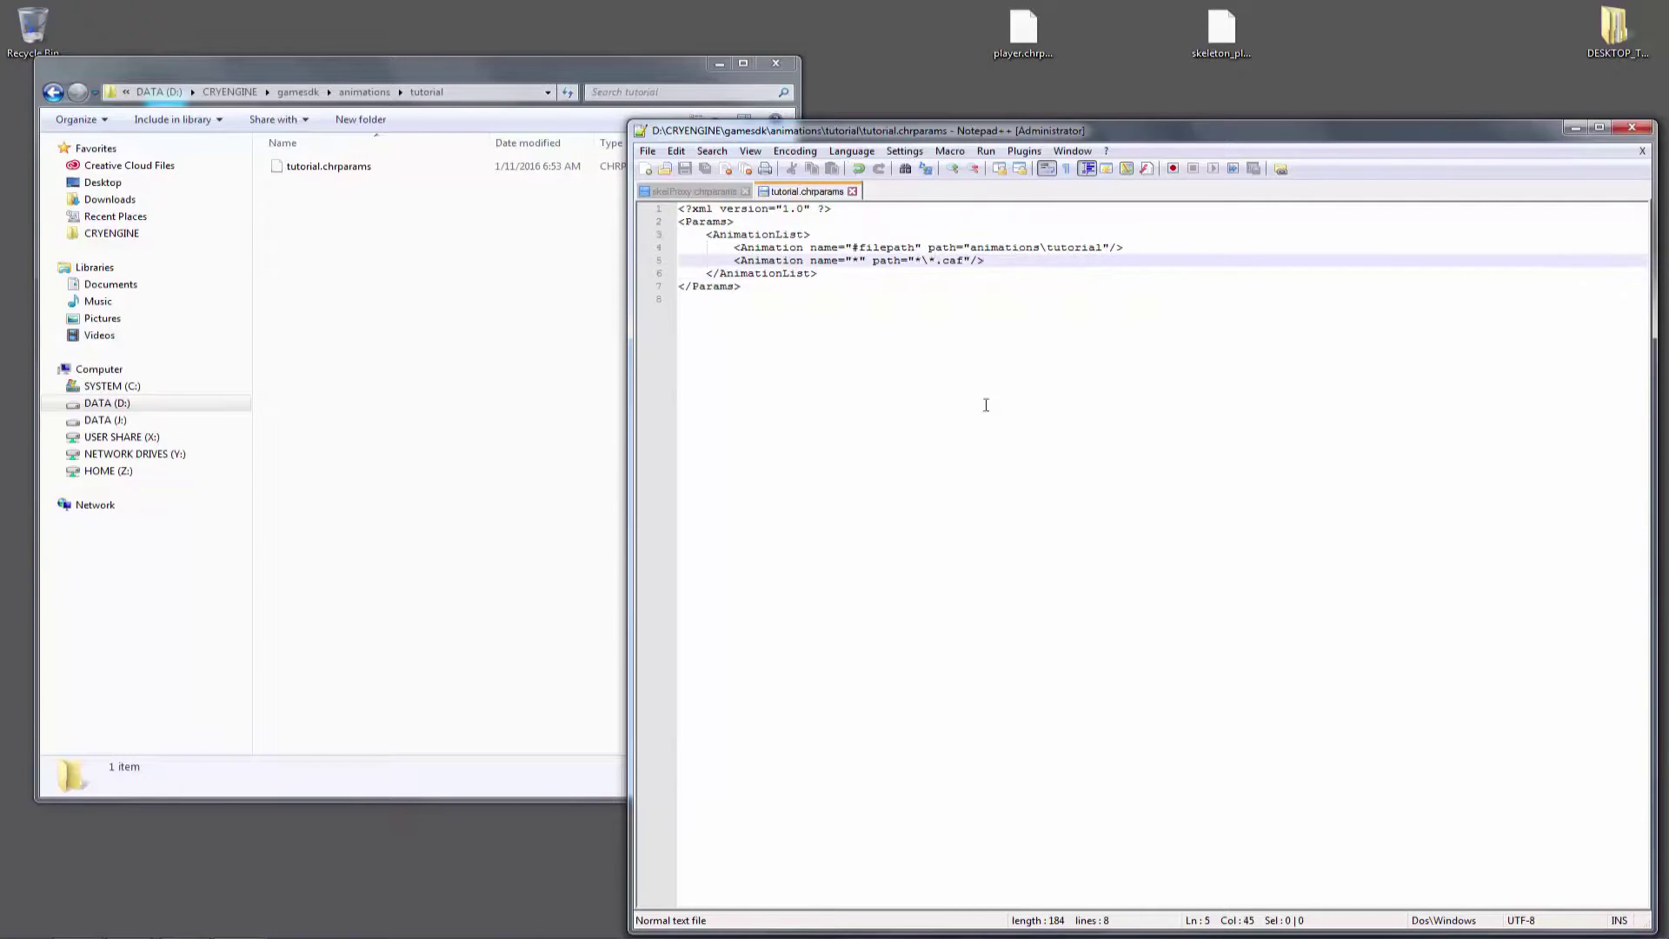
left_click(853, 192)
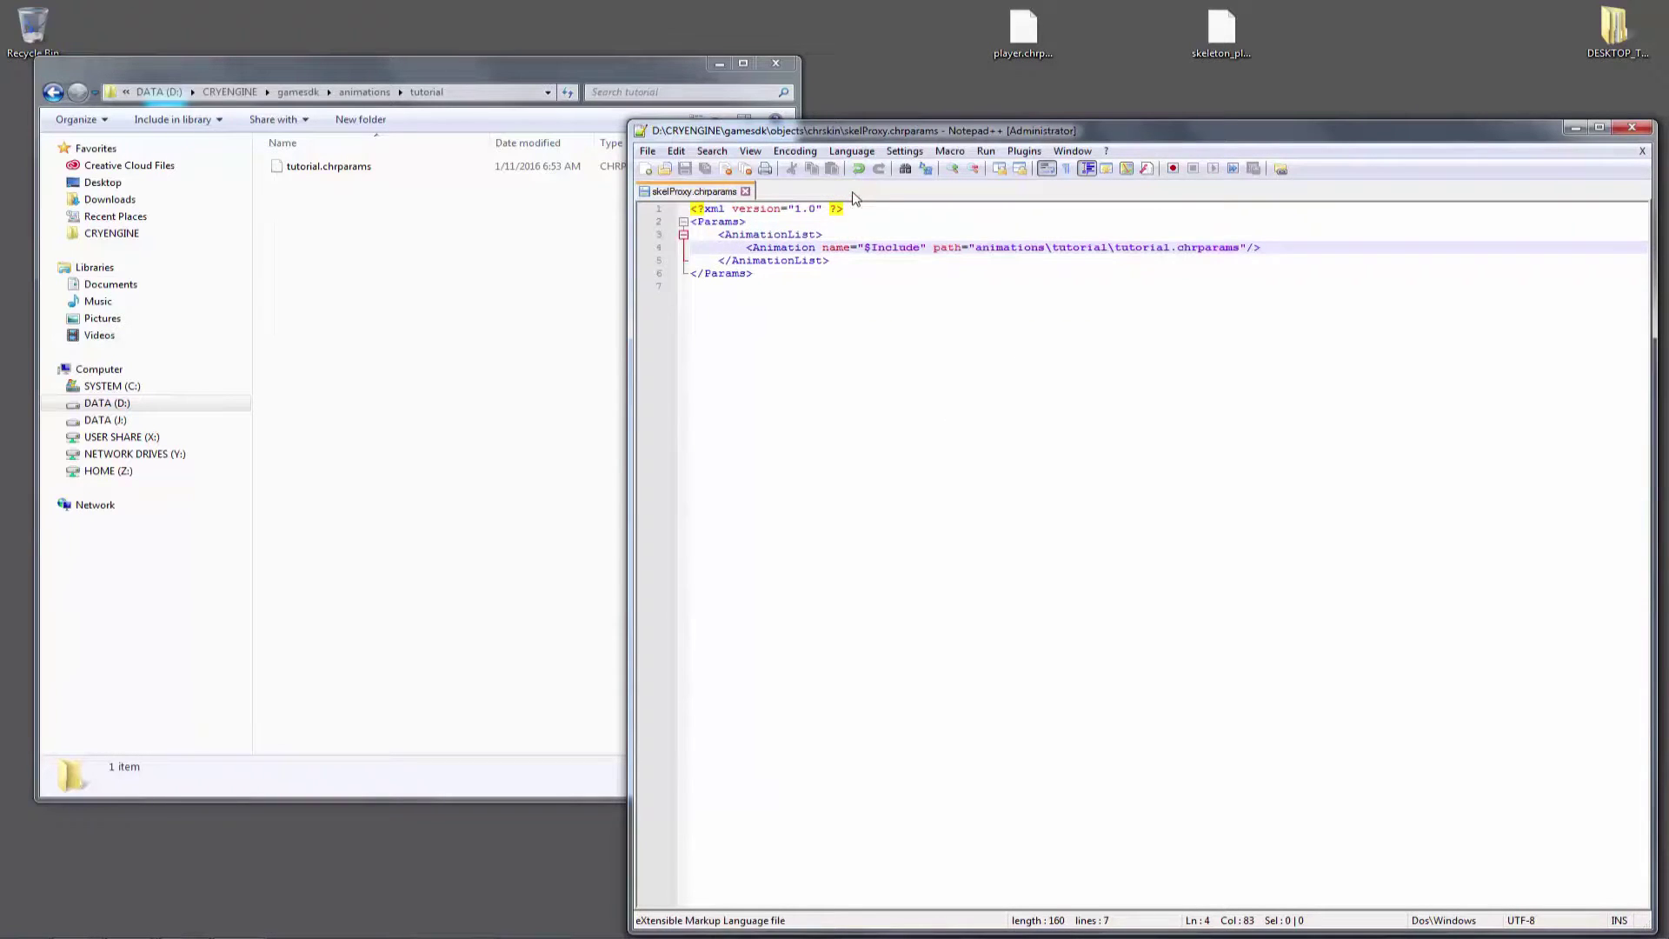
left_click(740, 210)
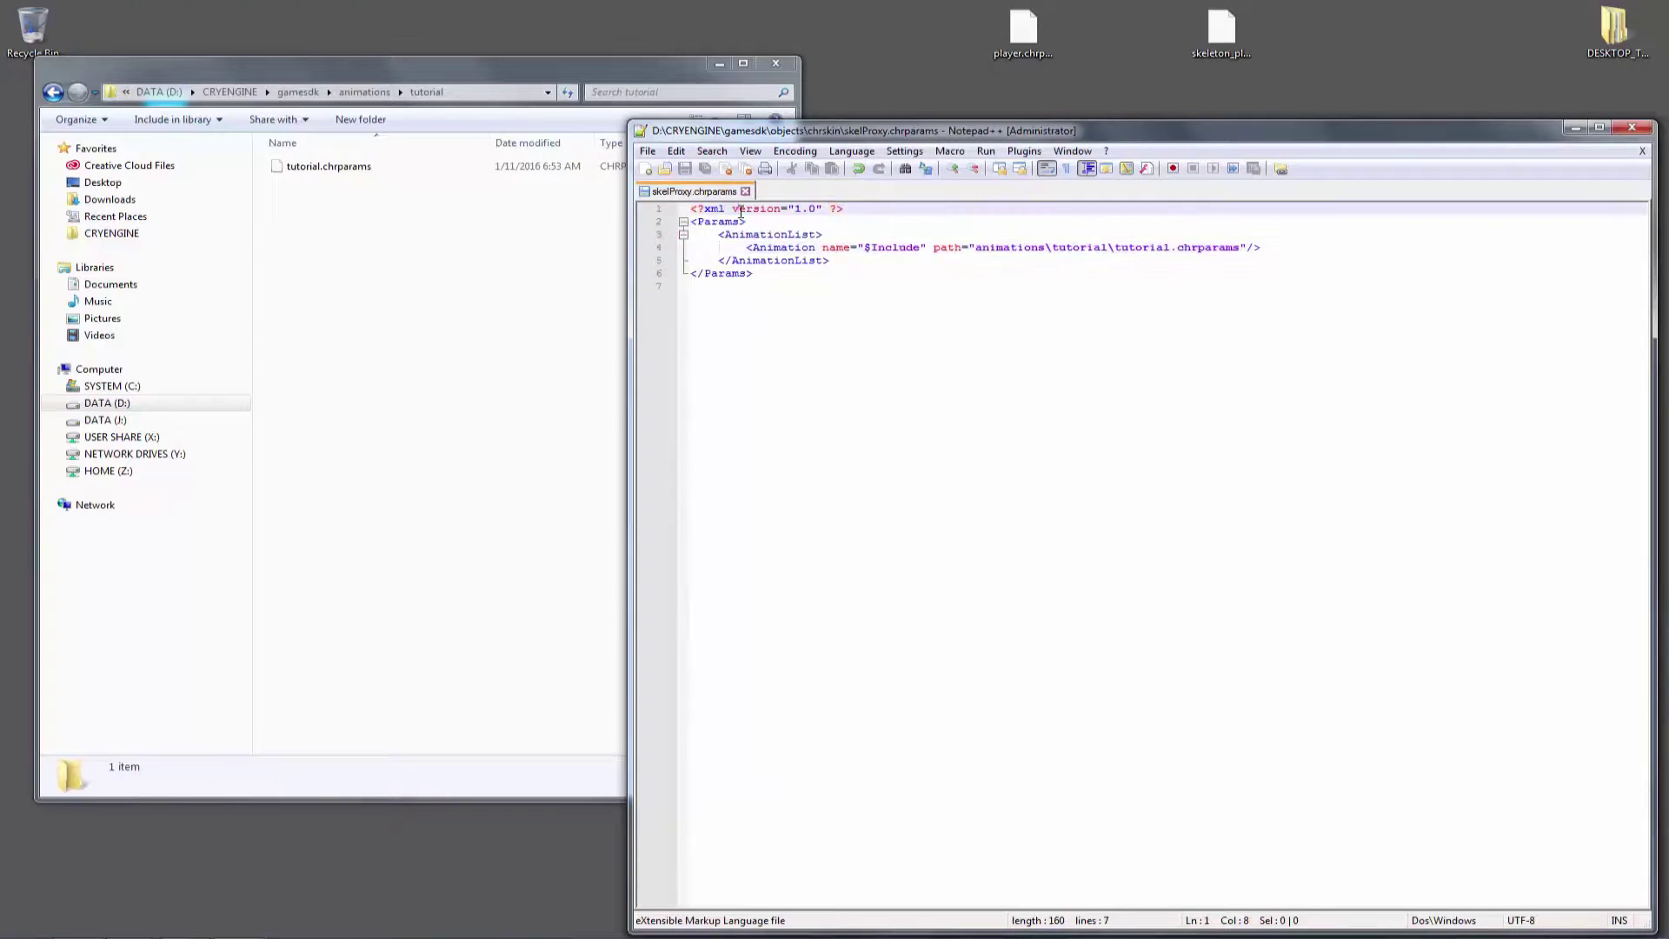
left_click(932, 259)
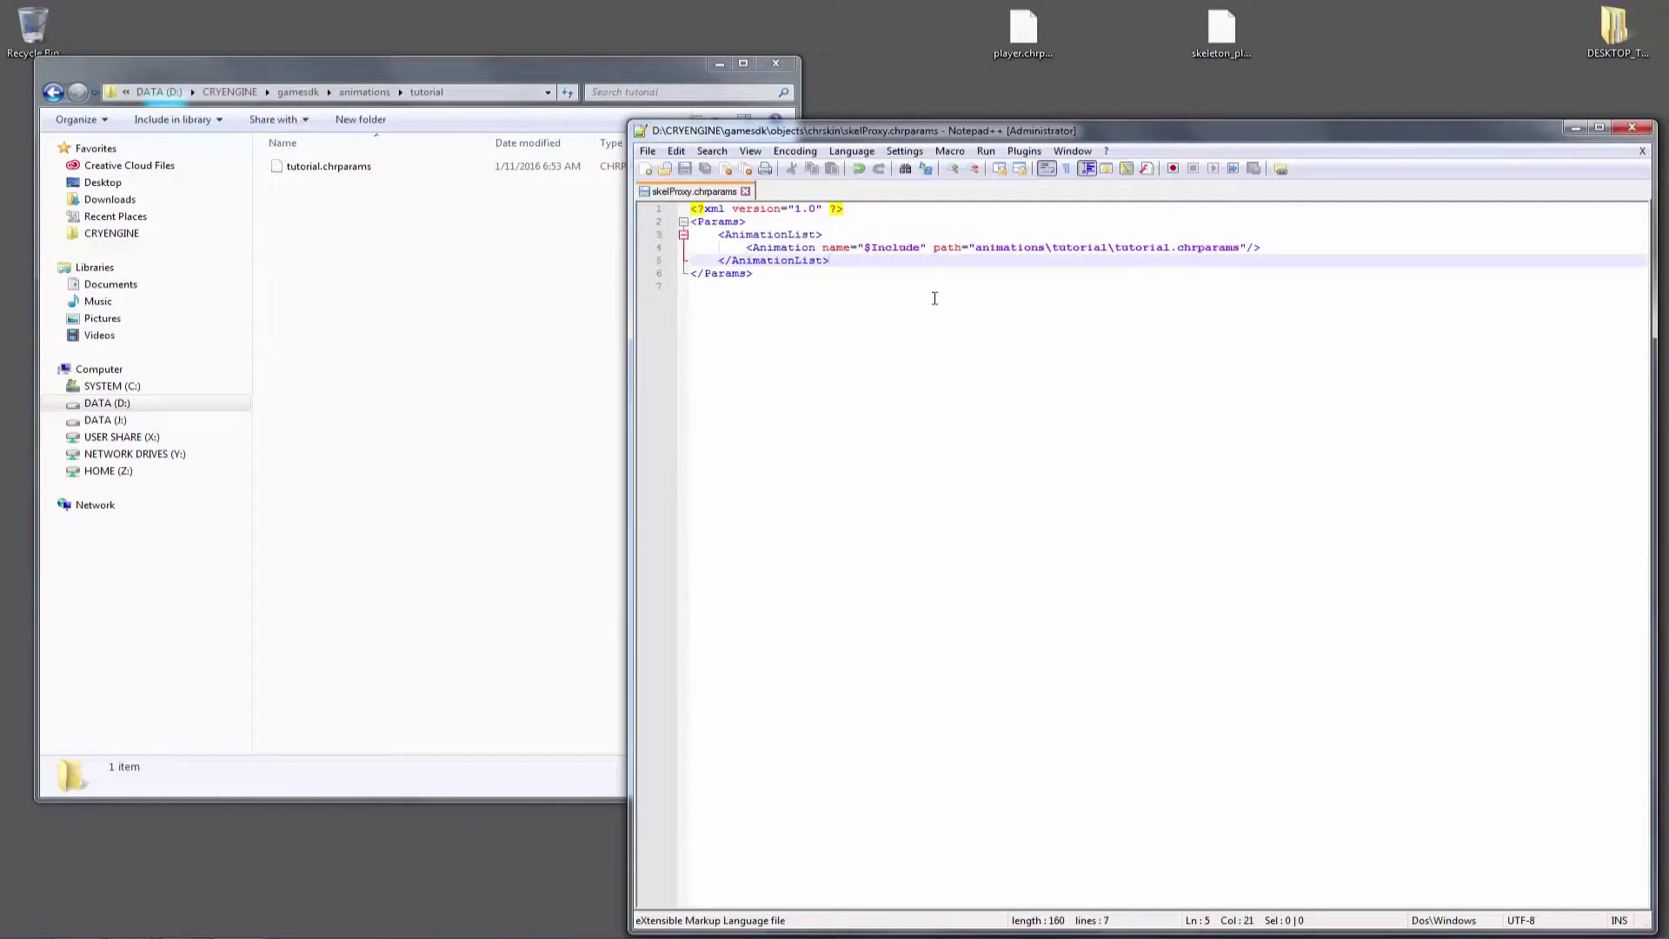
- Drag tutorial.chrparams from the tutorial folder into Notepad++ to reopen it
left_click(562, 395)
left_click_drag(330, 170, 1120, 217)
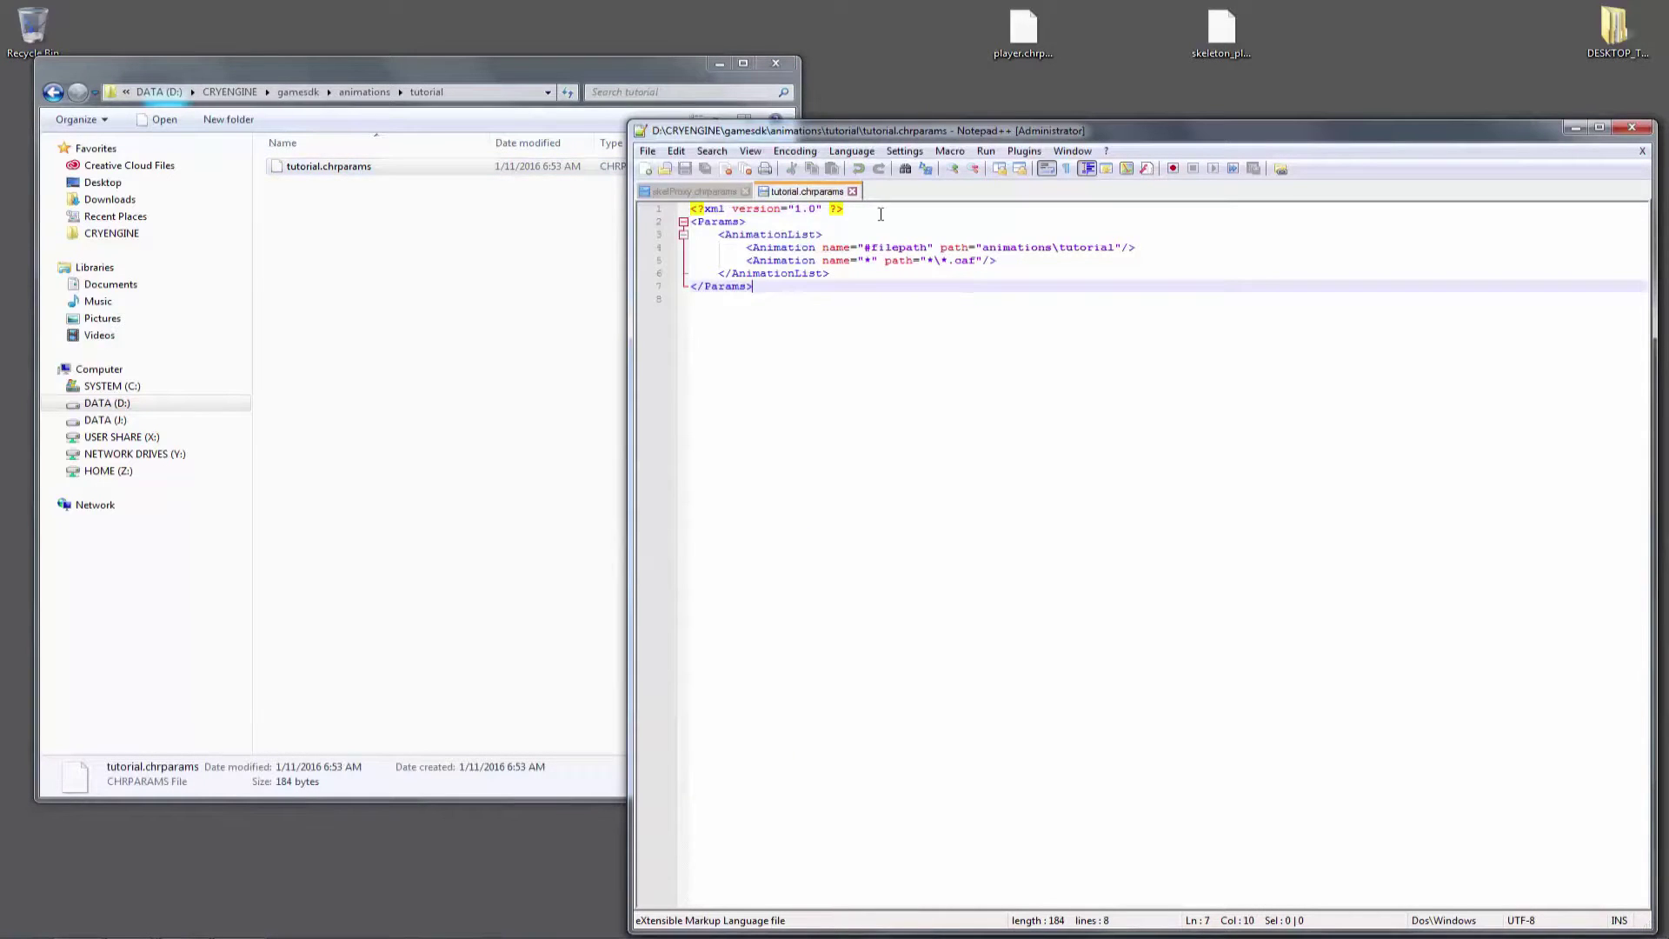
left_click(798, 273)
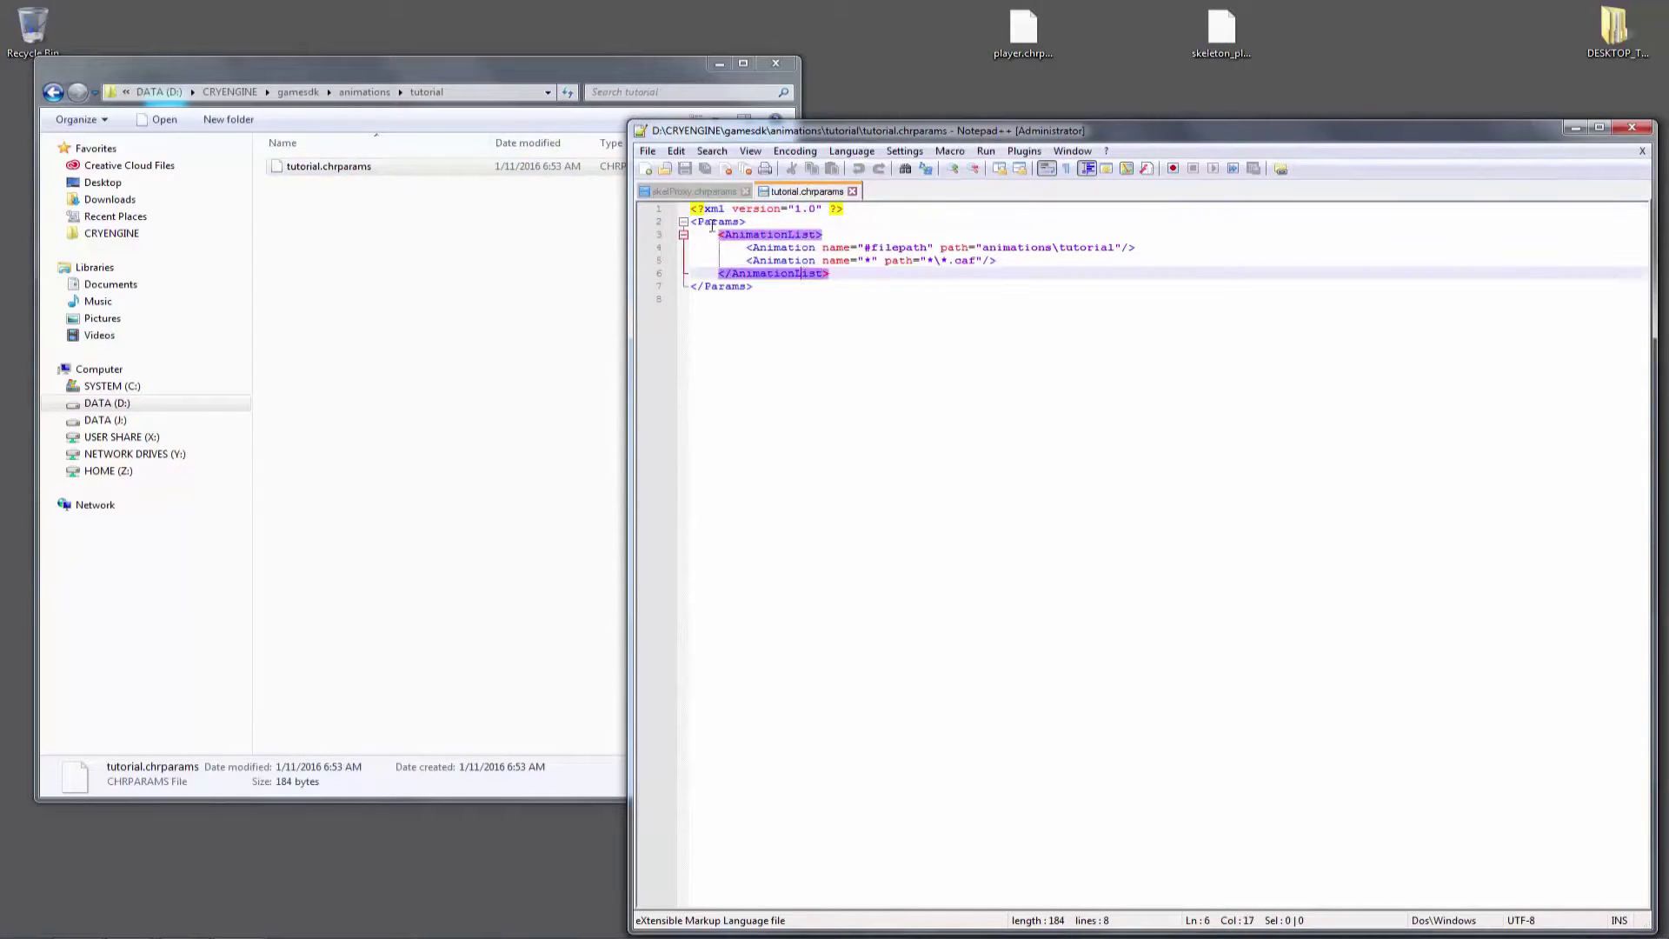
left_click(955, 348)
left_click_drag(983, 133, 949, 246)
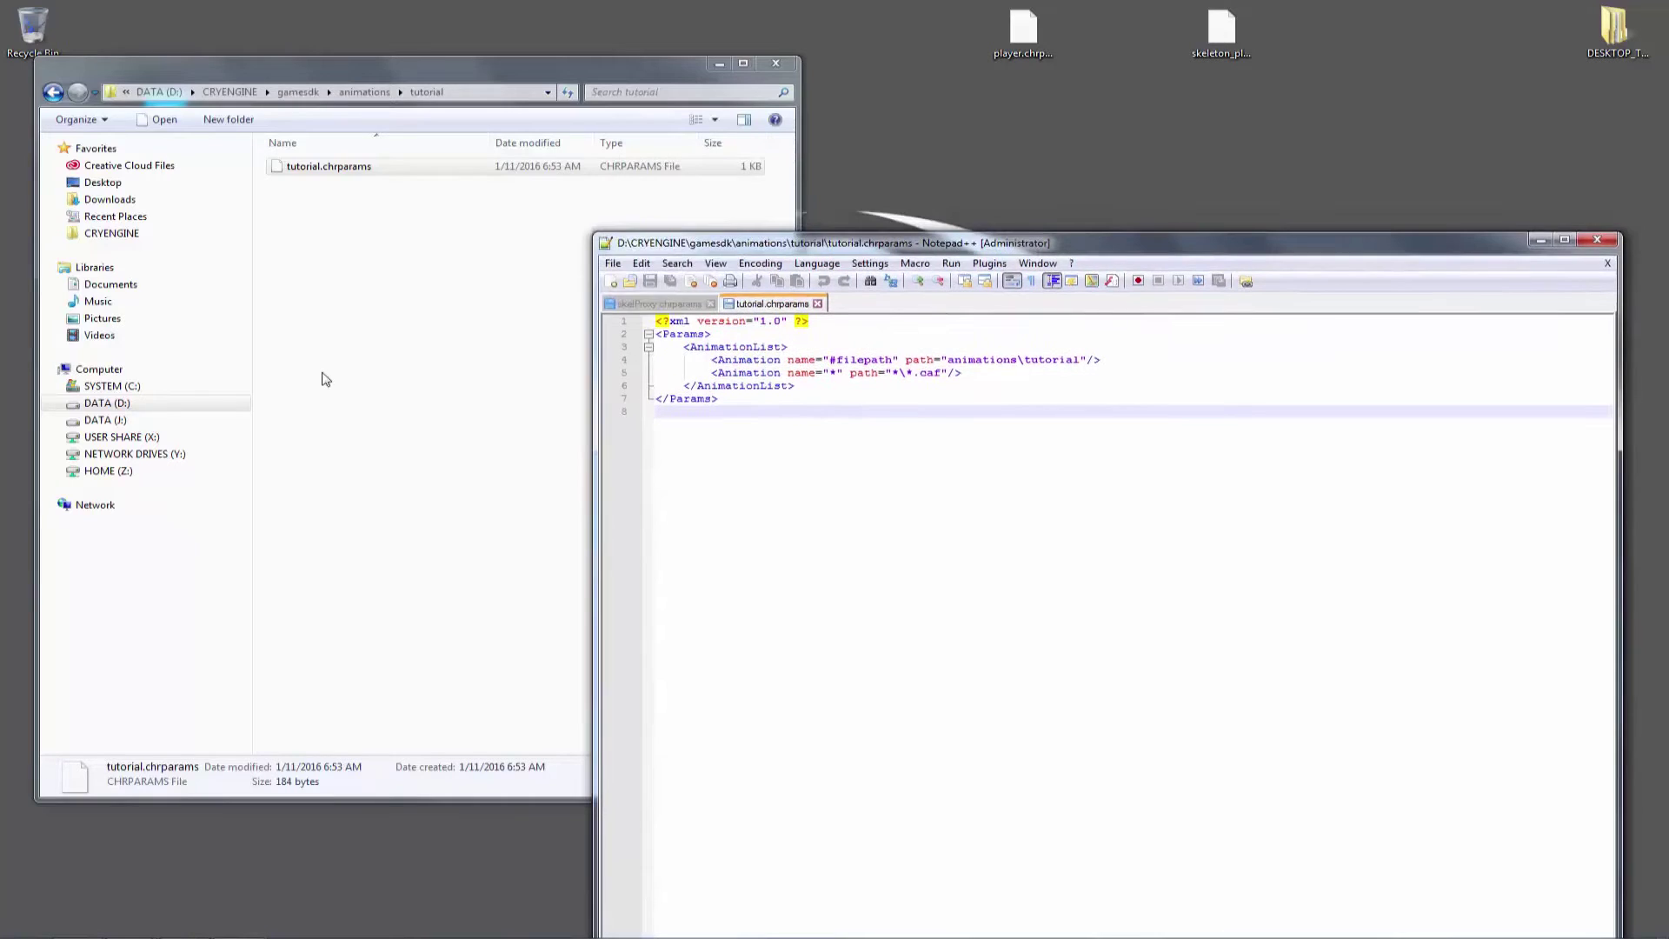
left_click(324, 379)
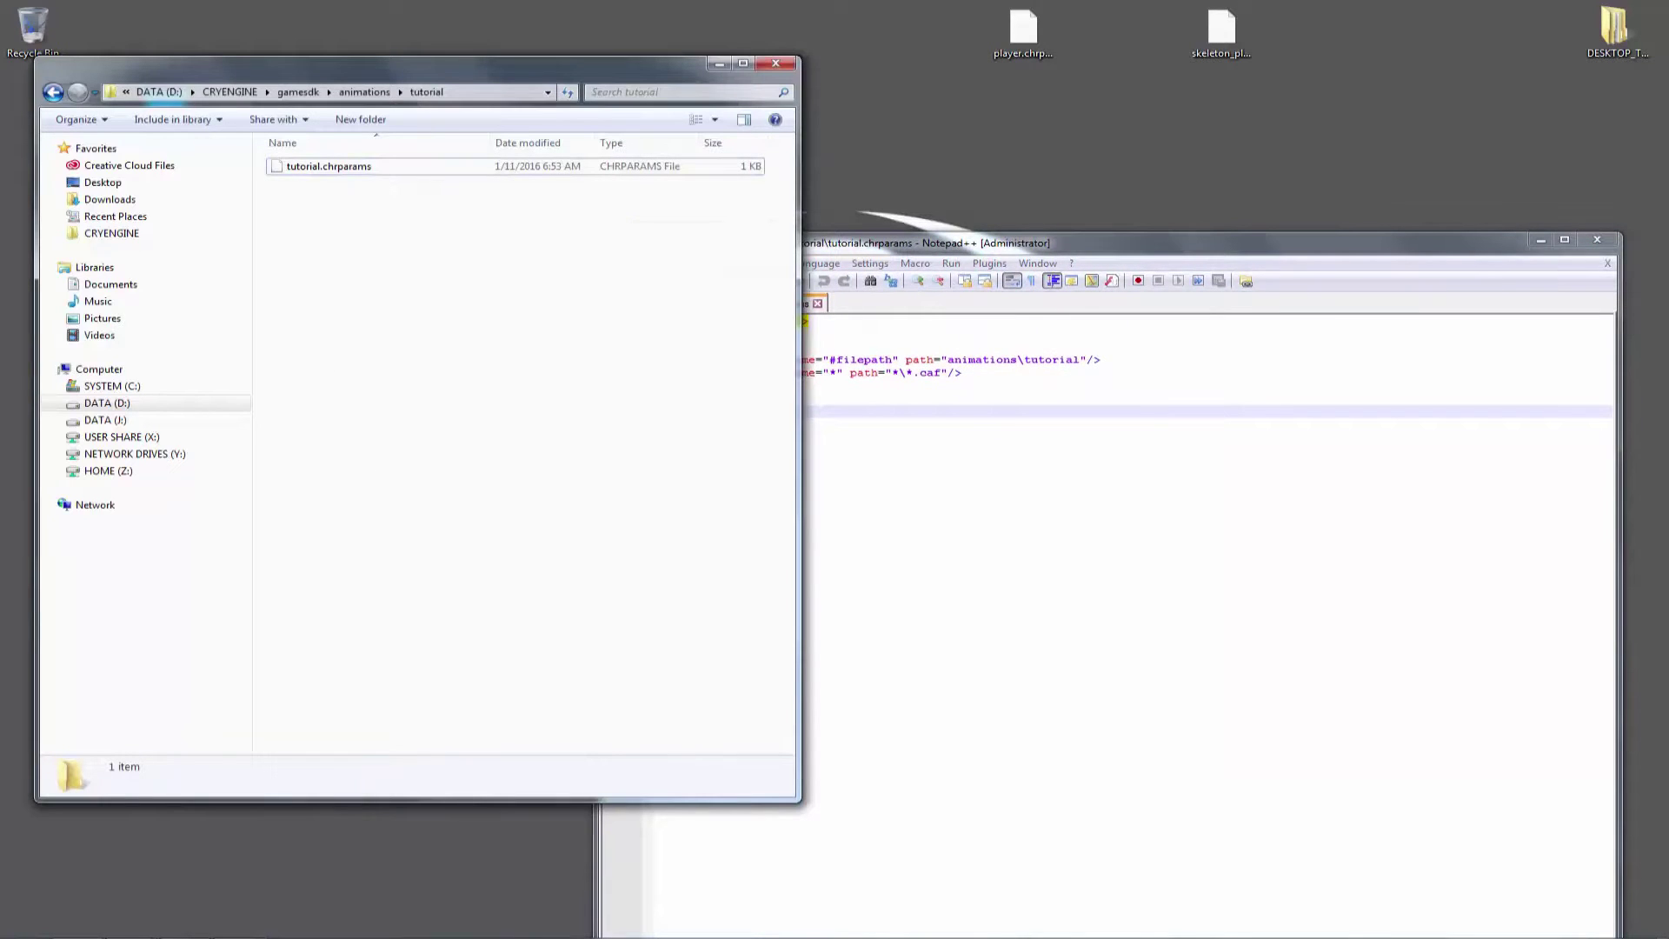
- In Anim Manager, browse the bend animation's export path to gamesdk\animations\tutorial and apply it
mouse_move(224, 888)
left_click(320, 865)
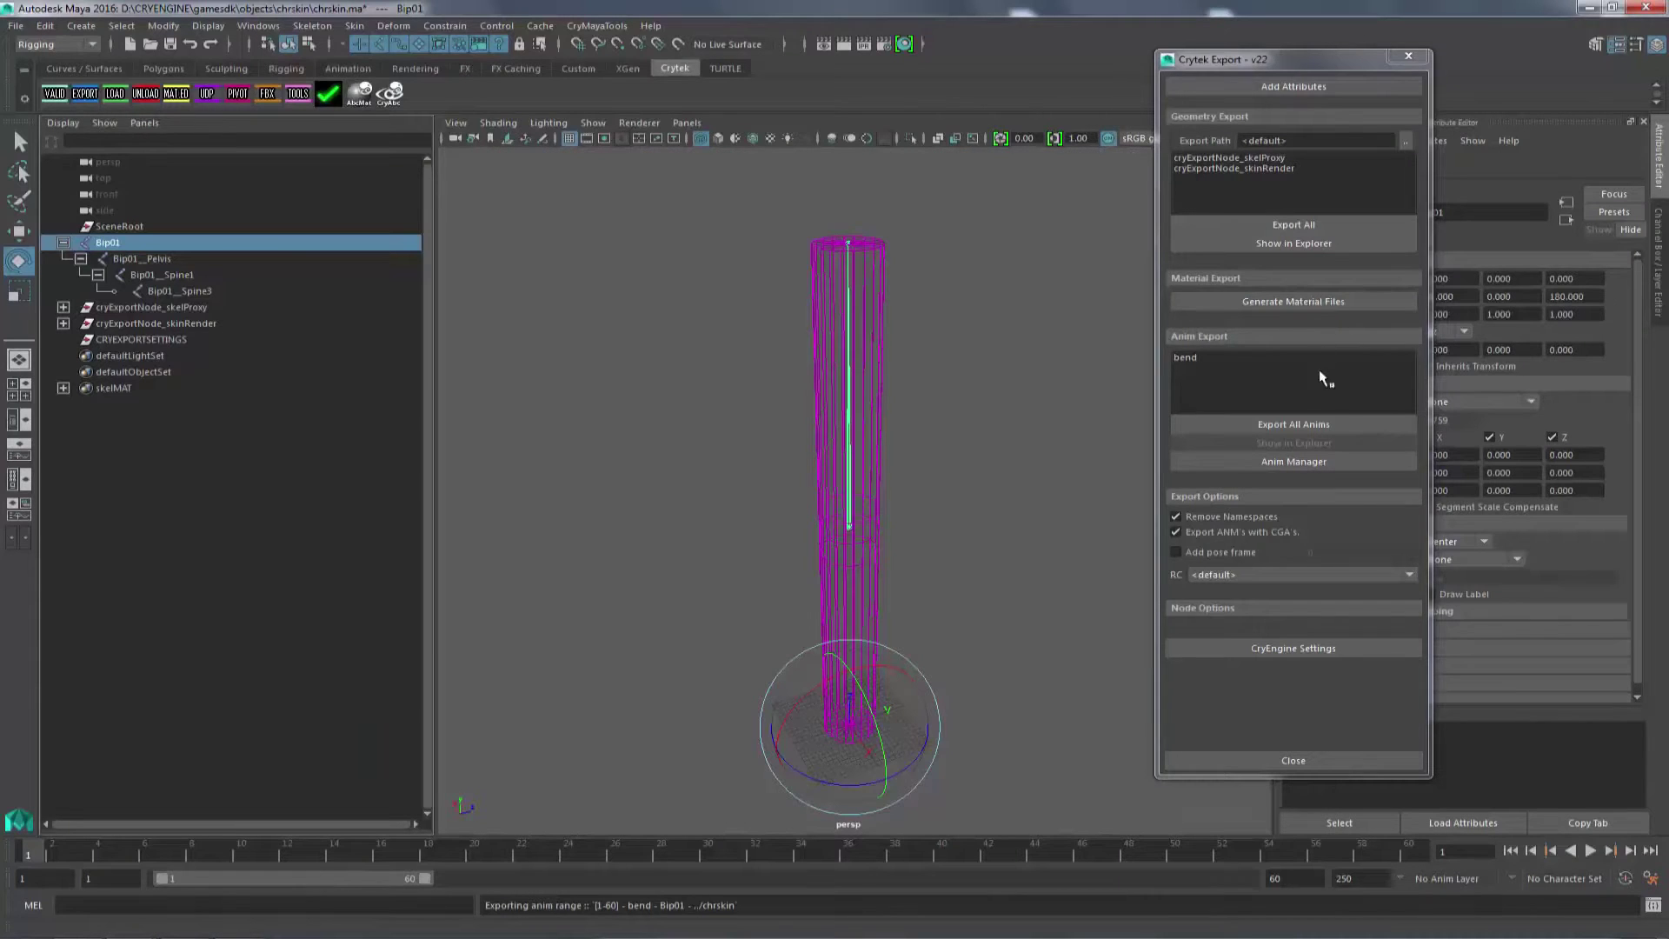
left_click(1327, 461)
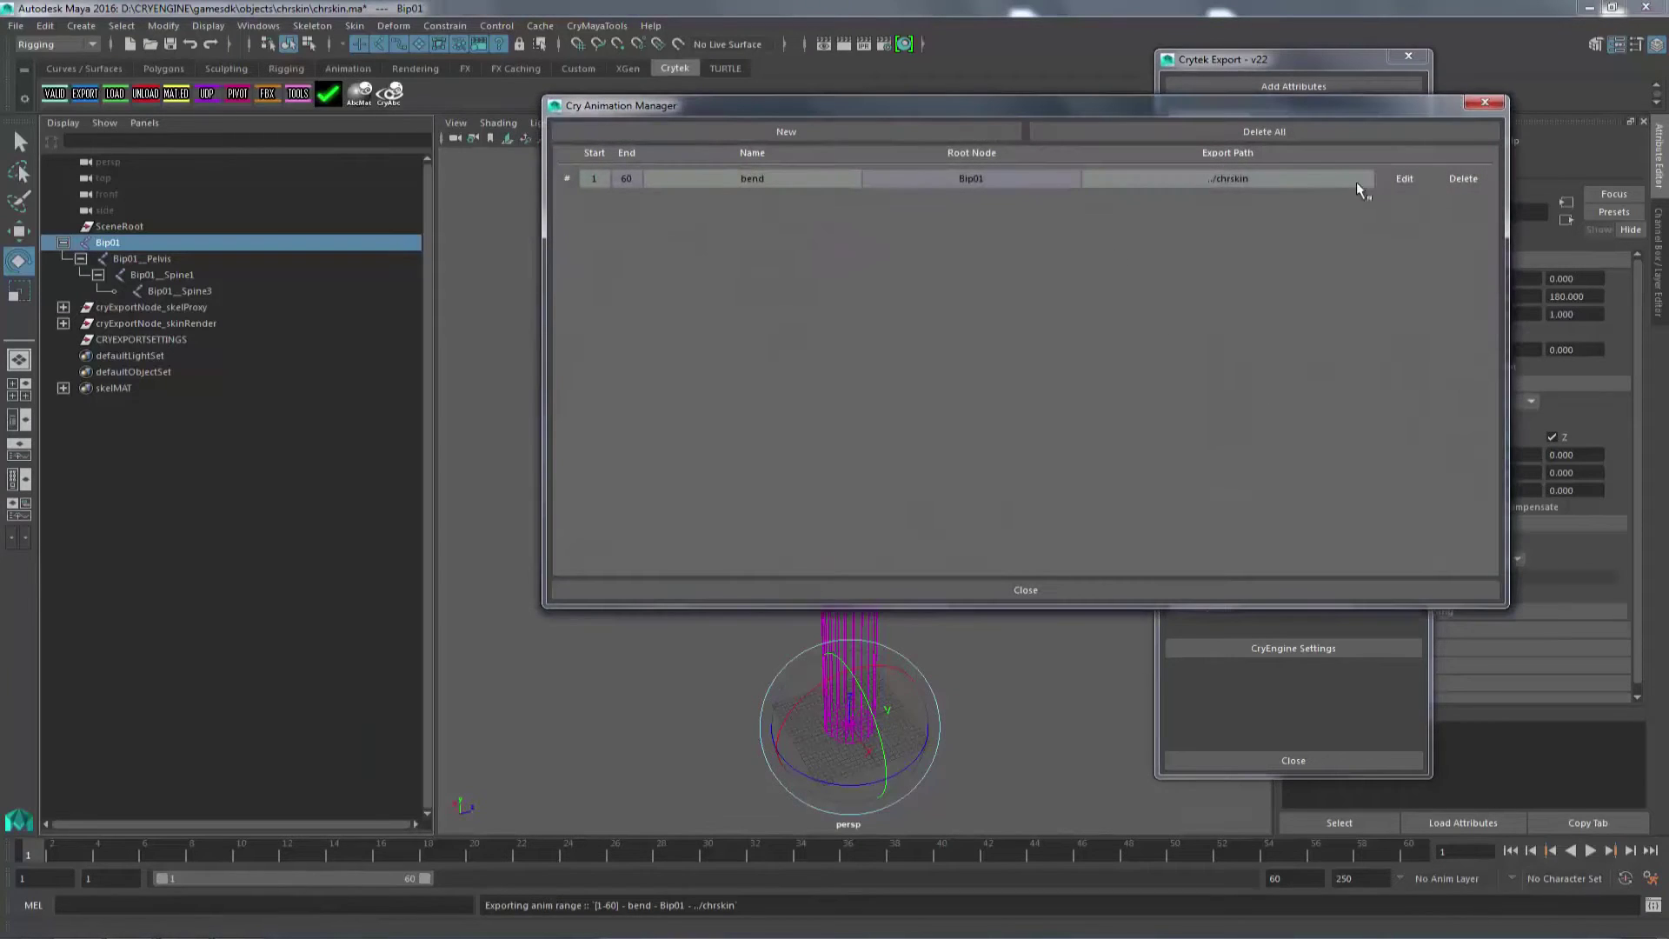
left_click(1403, 179)
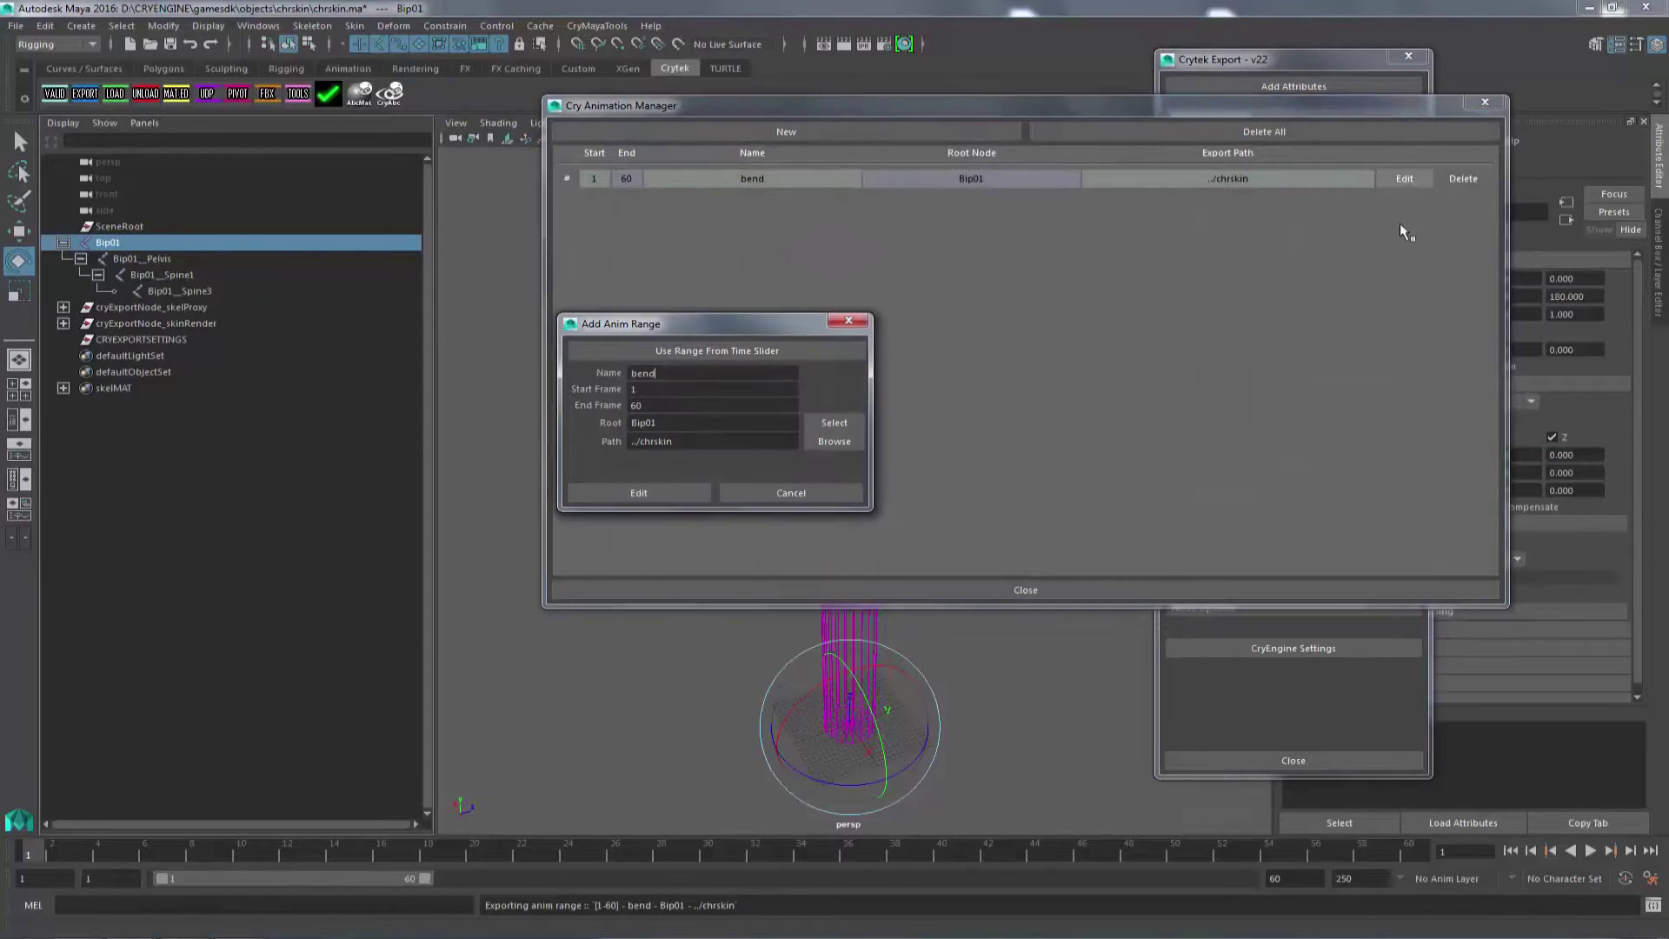
left_click(829, 442)
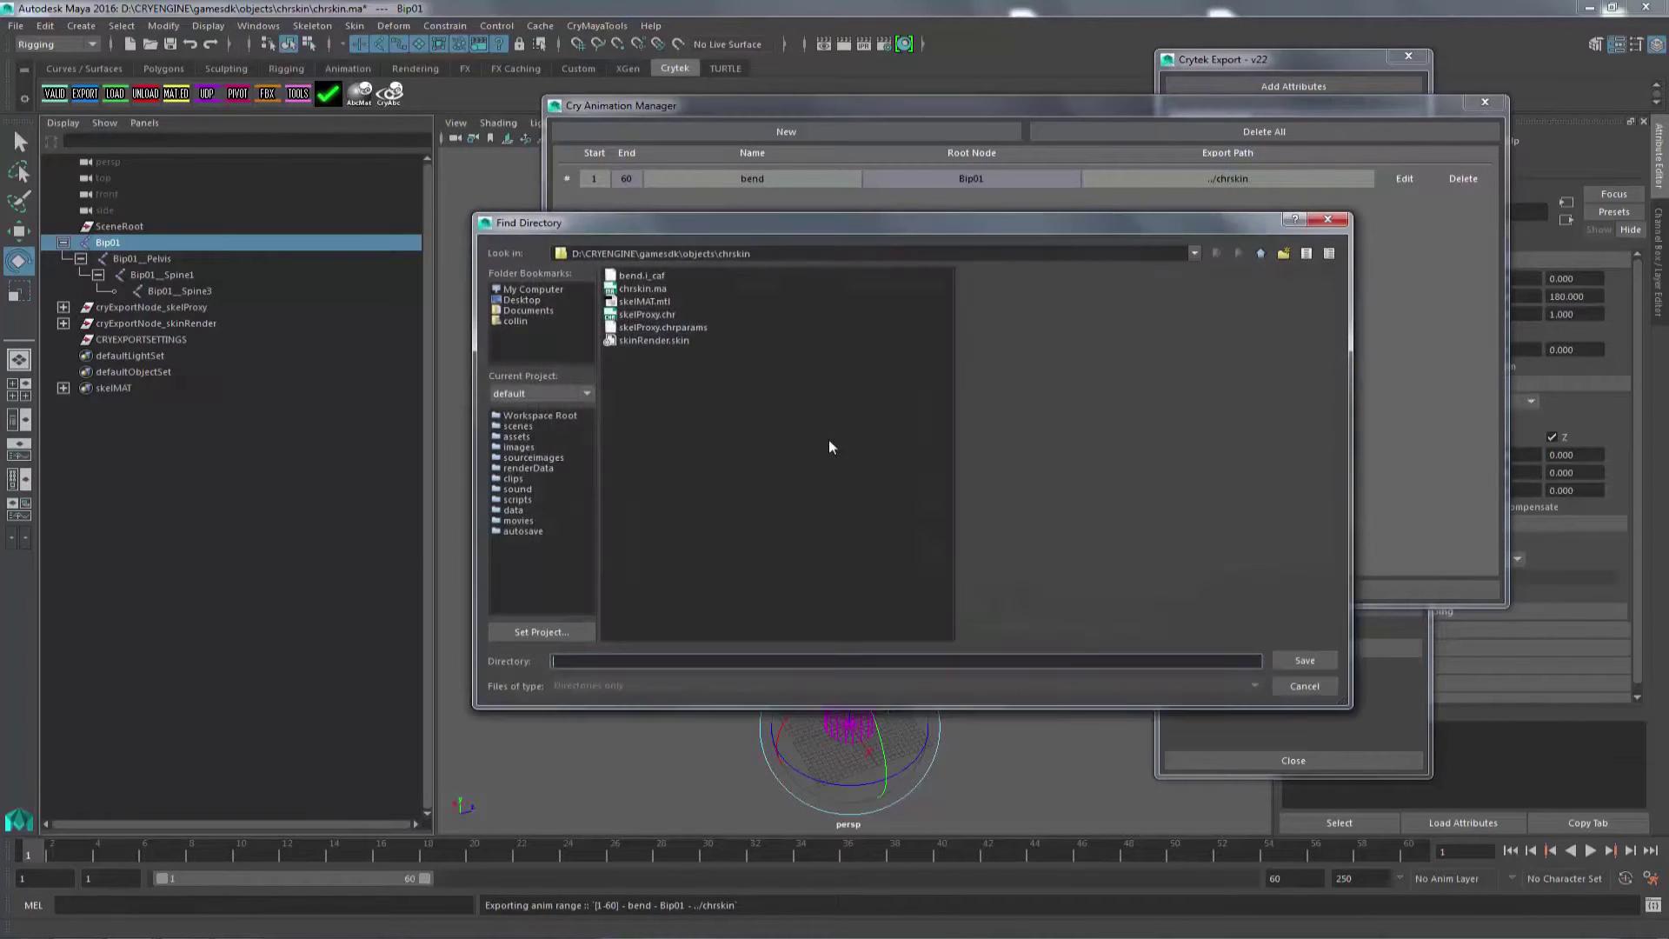
left_click(1261, 253)
left_click(1261, 253)
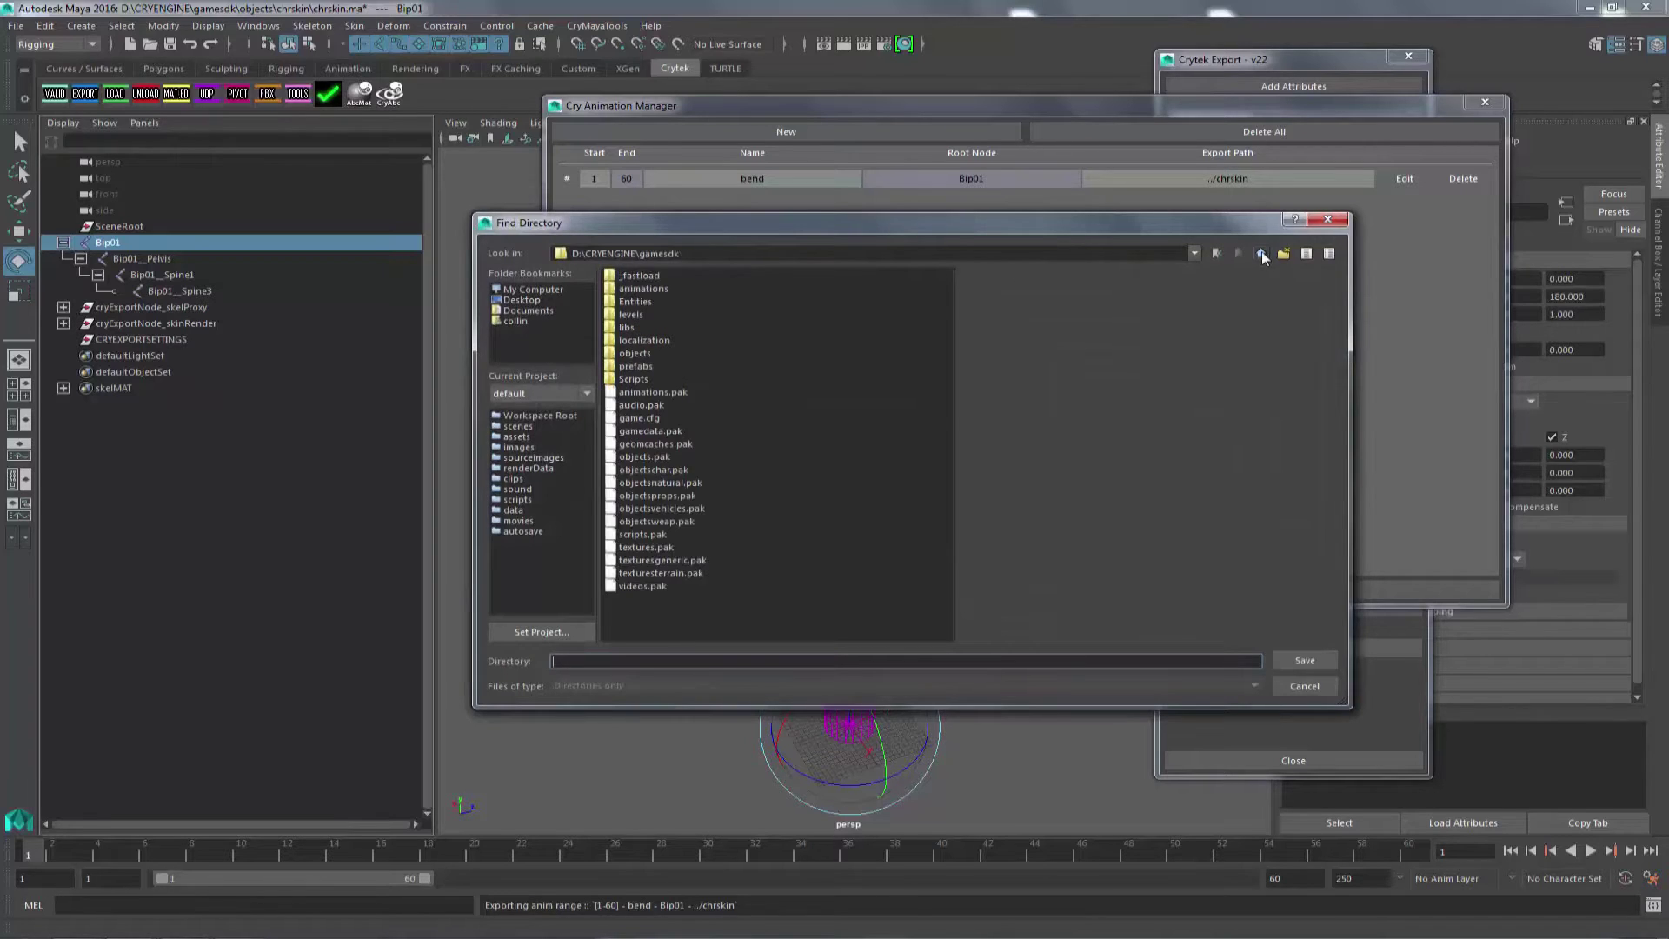
double_click(625, 289)
double_click(631, 276)
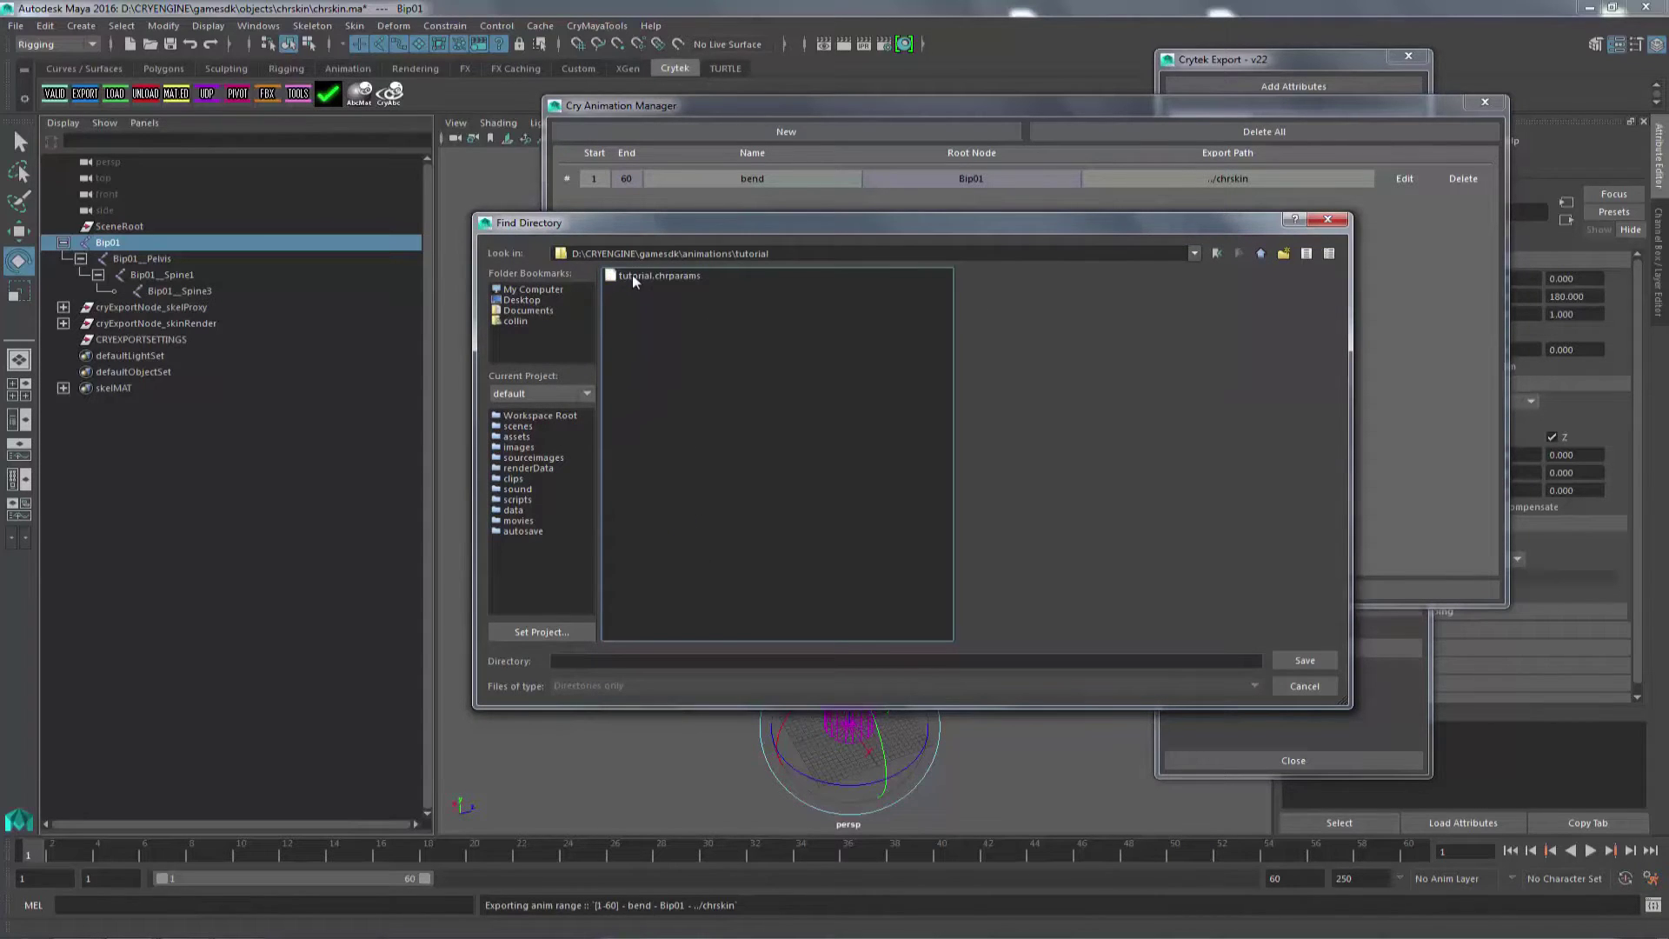
left_click(1323, 661)
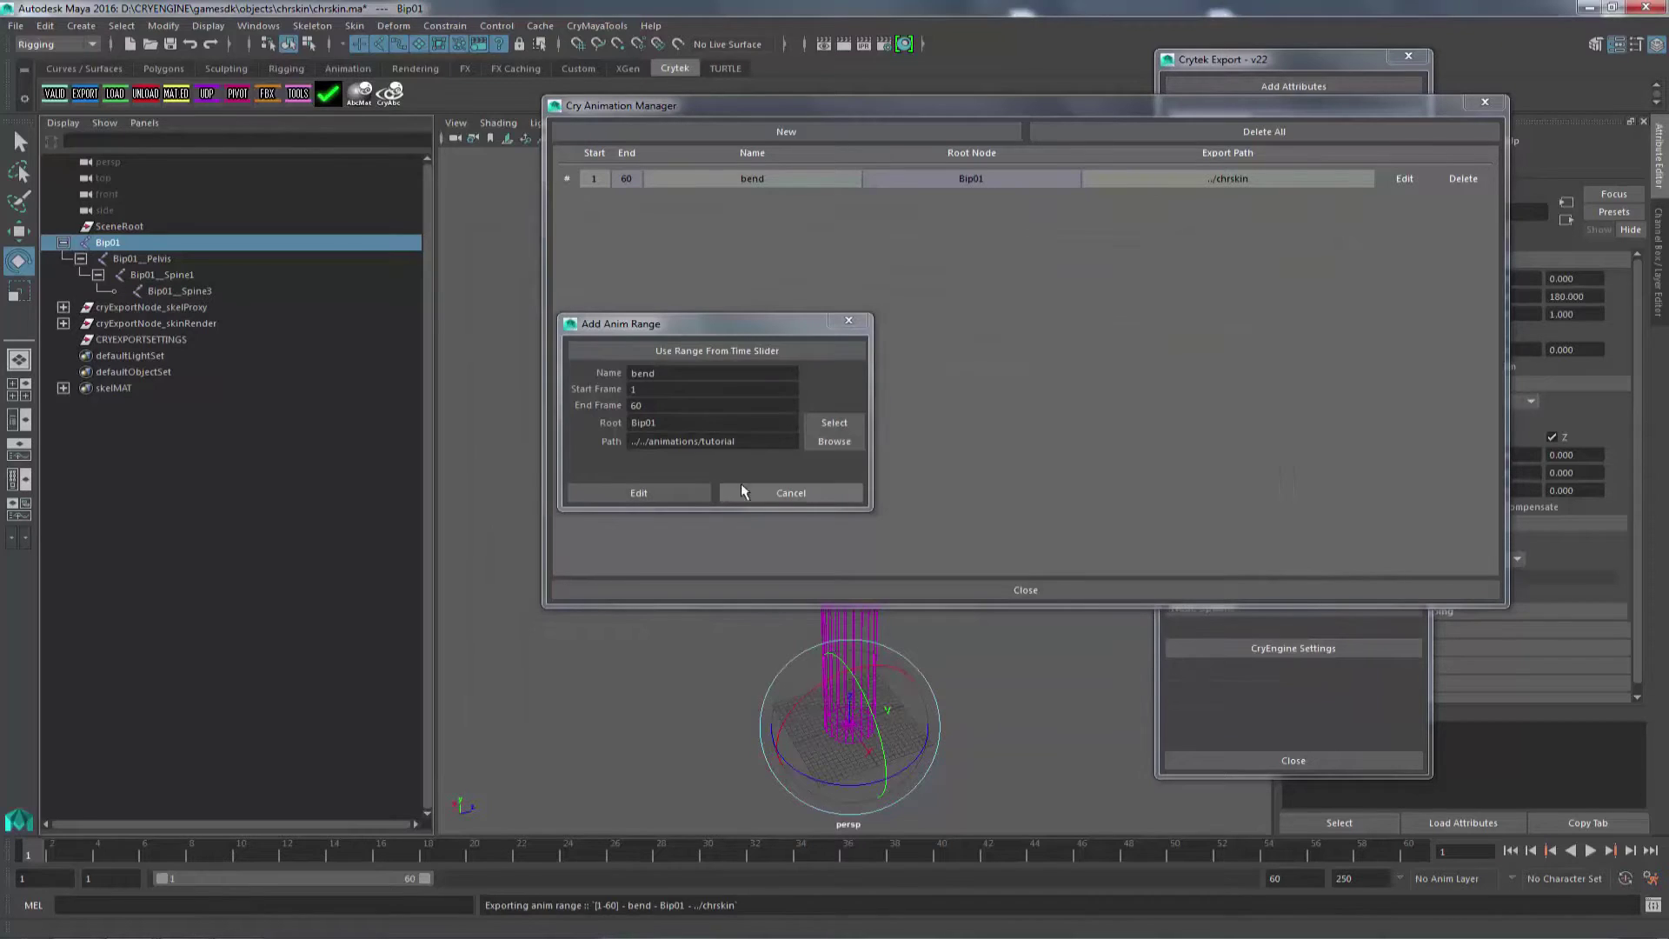
left_click(685, 493)
- Run Export All Anims and Export All, then dismiss the export report and messages
left_click(1070, 591)
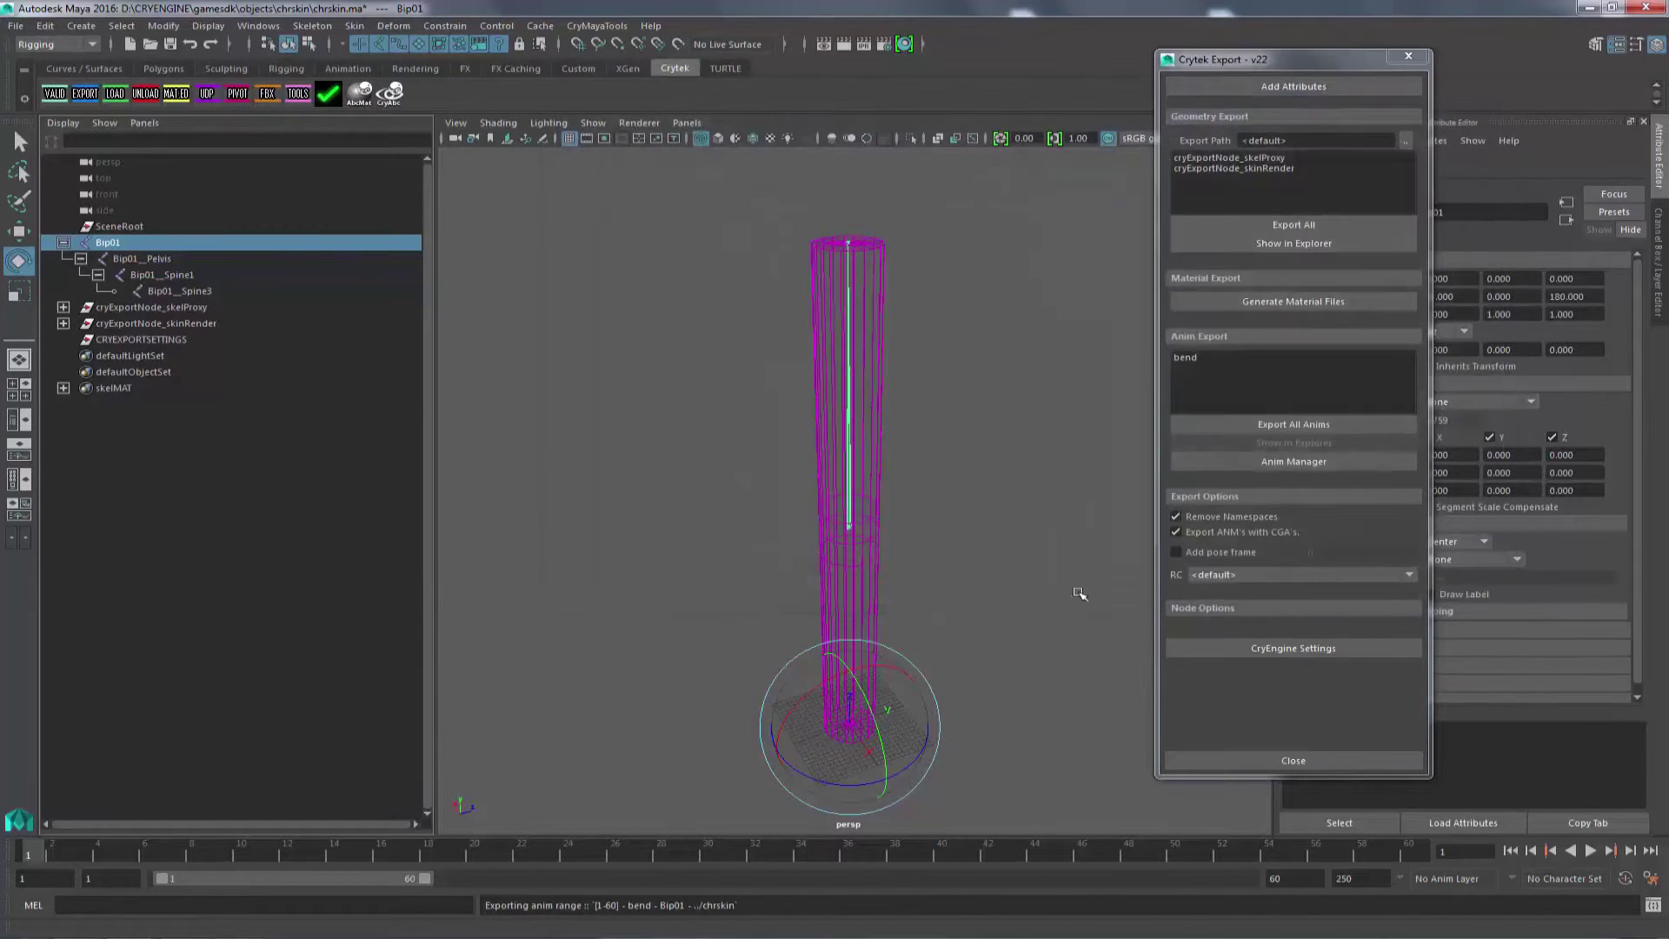
left_click(1372, 427)
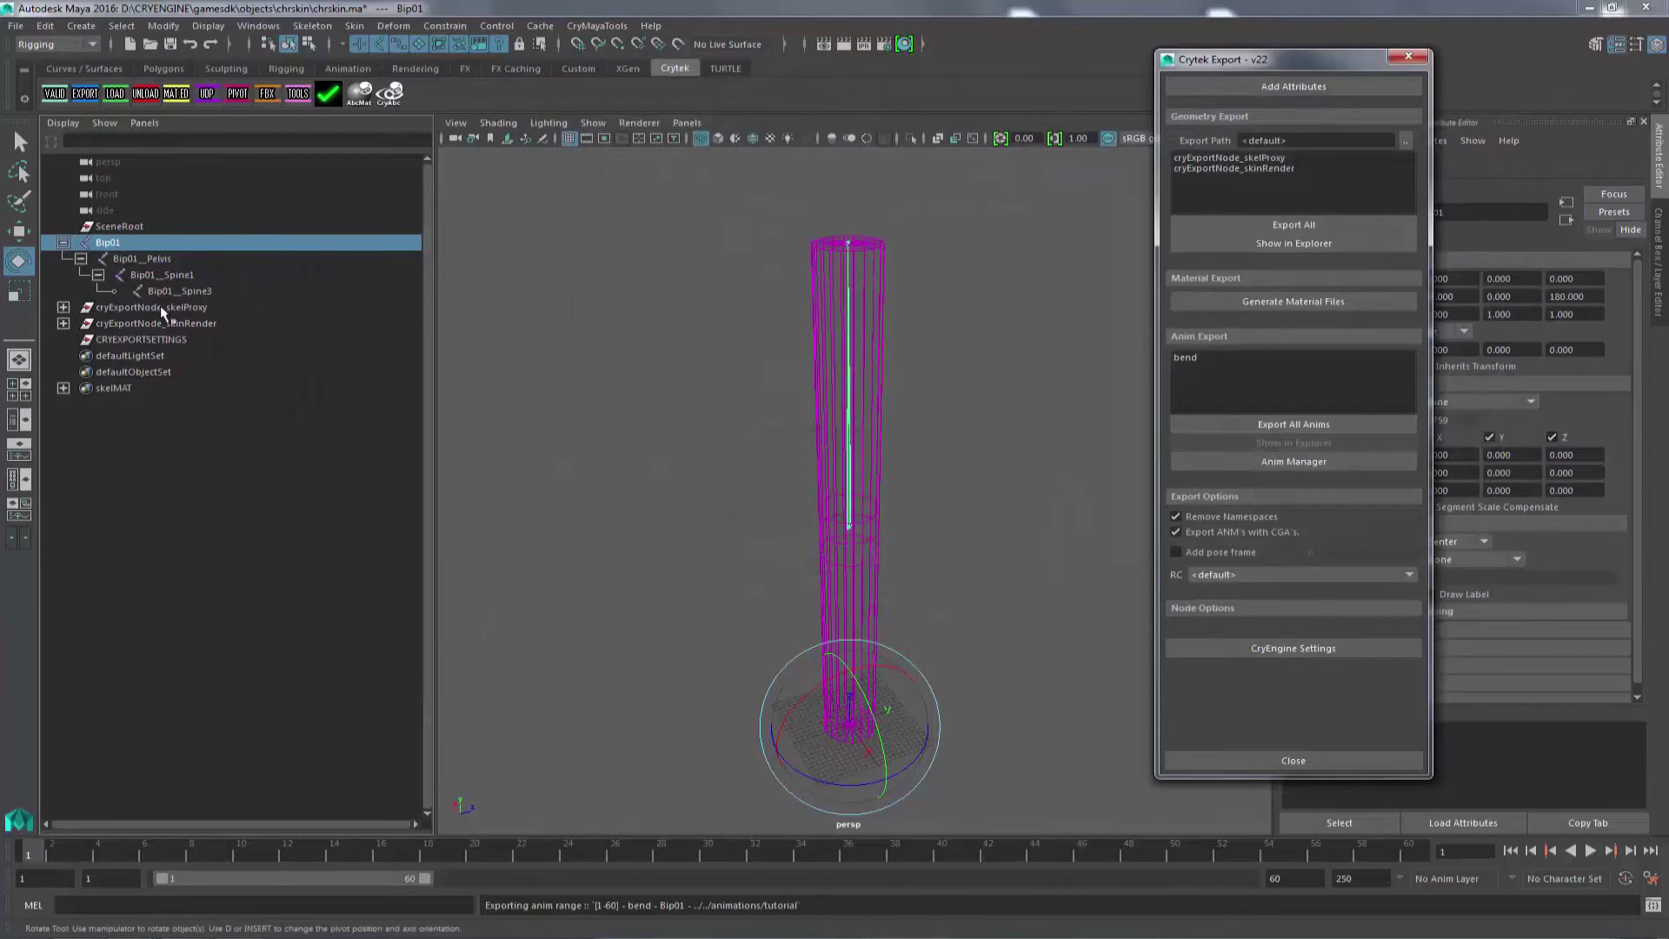
left_click(1300, 224)
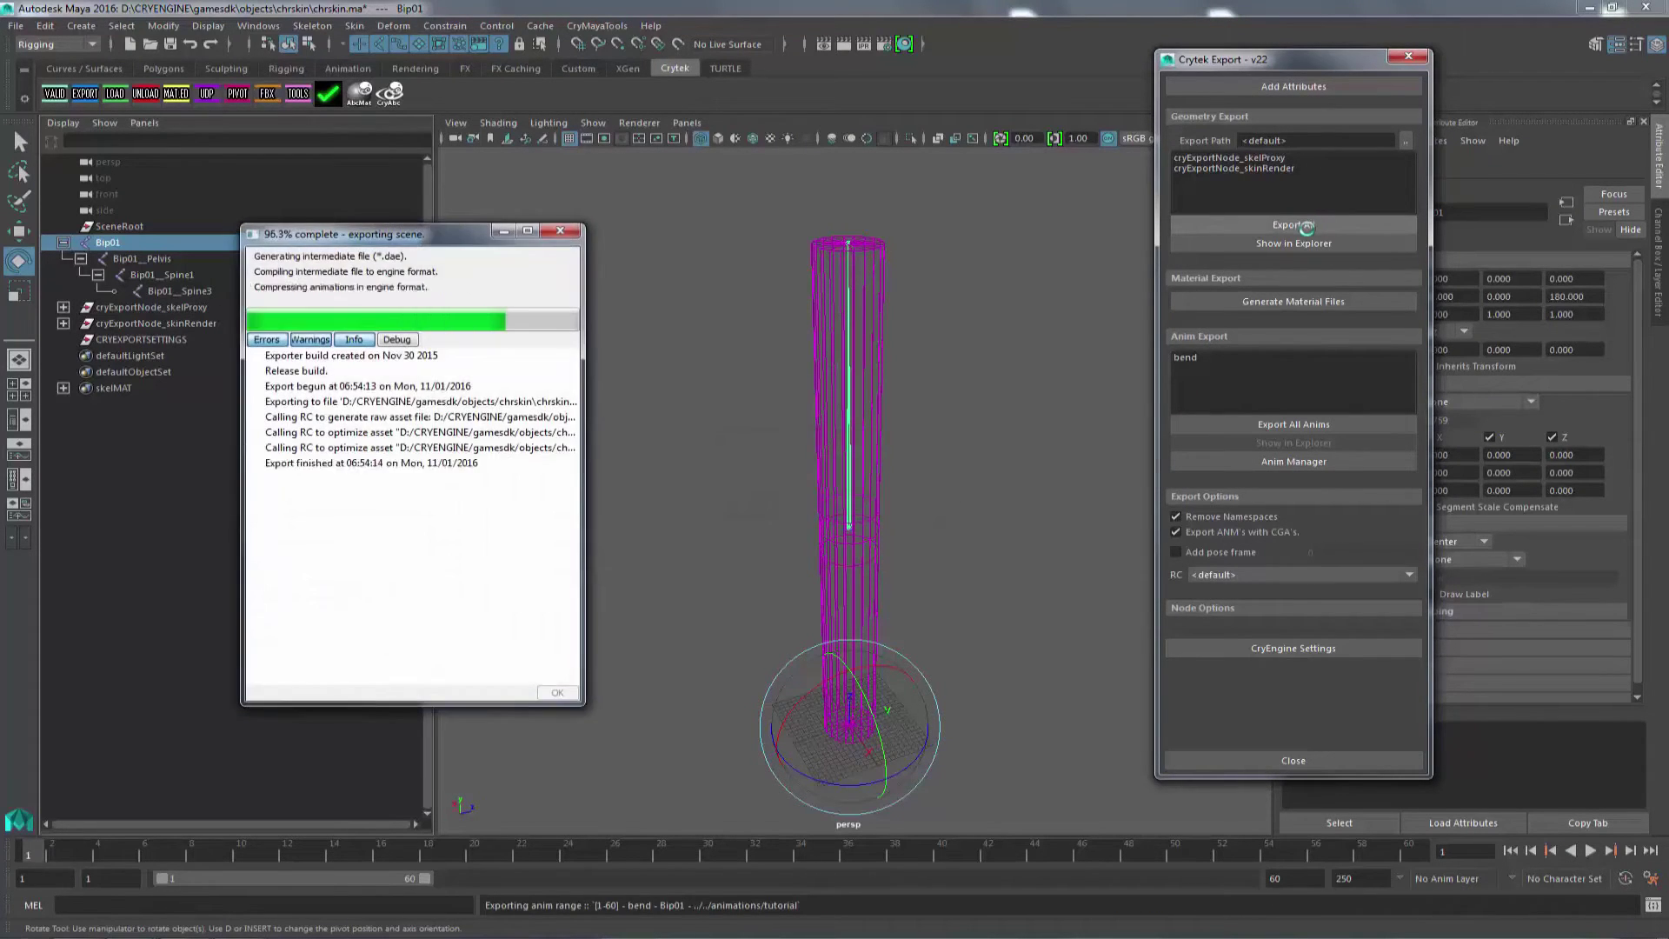
left_click(1361, 302)
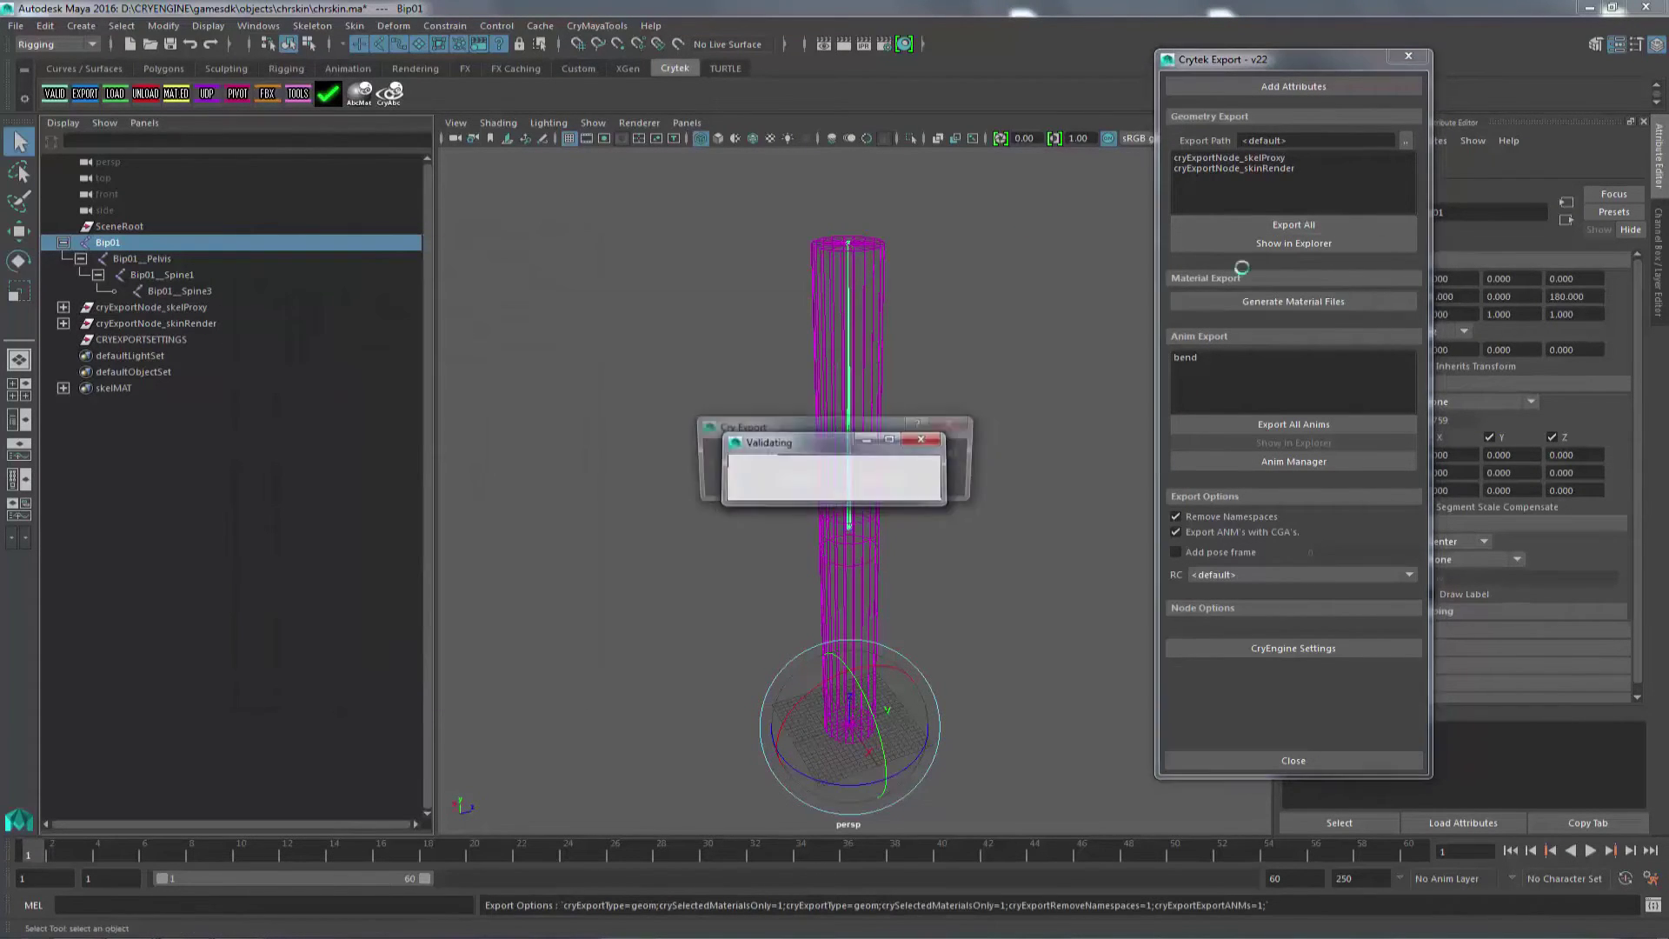
left_click(800, 483)
key("e")
left_click(847, 476)
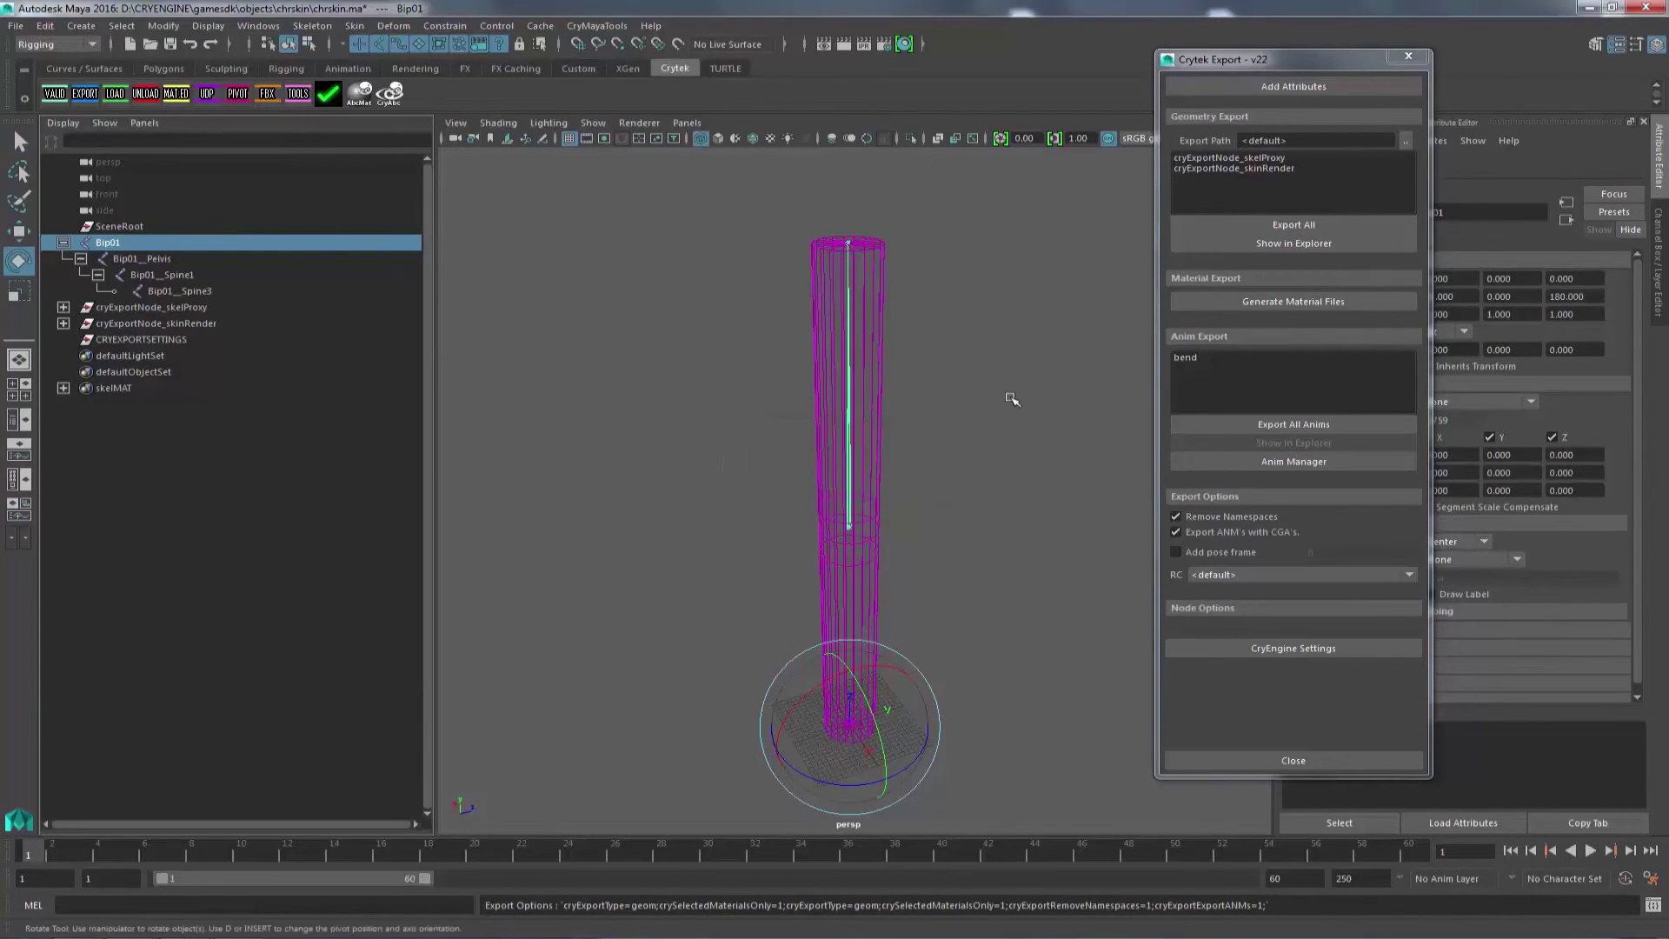
left_click(1013, 398)
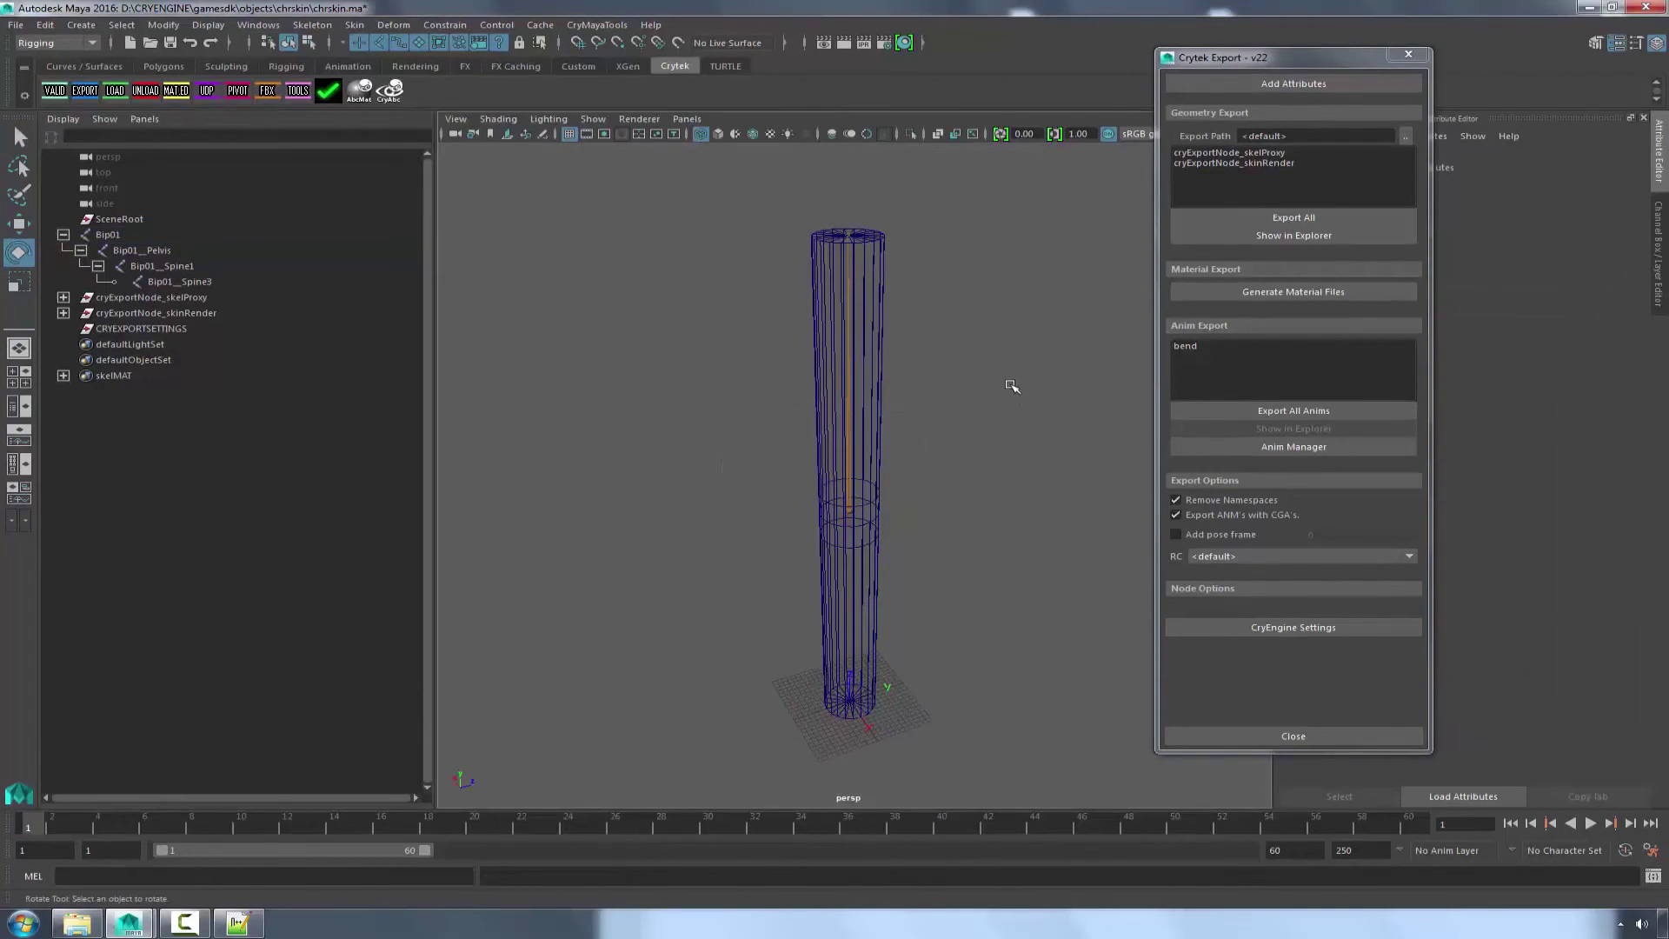